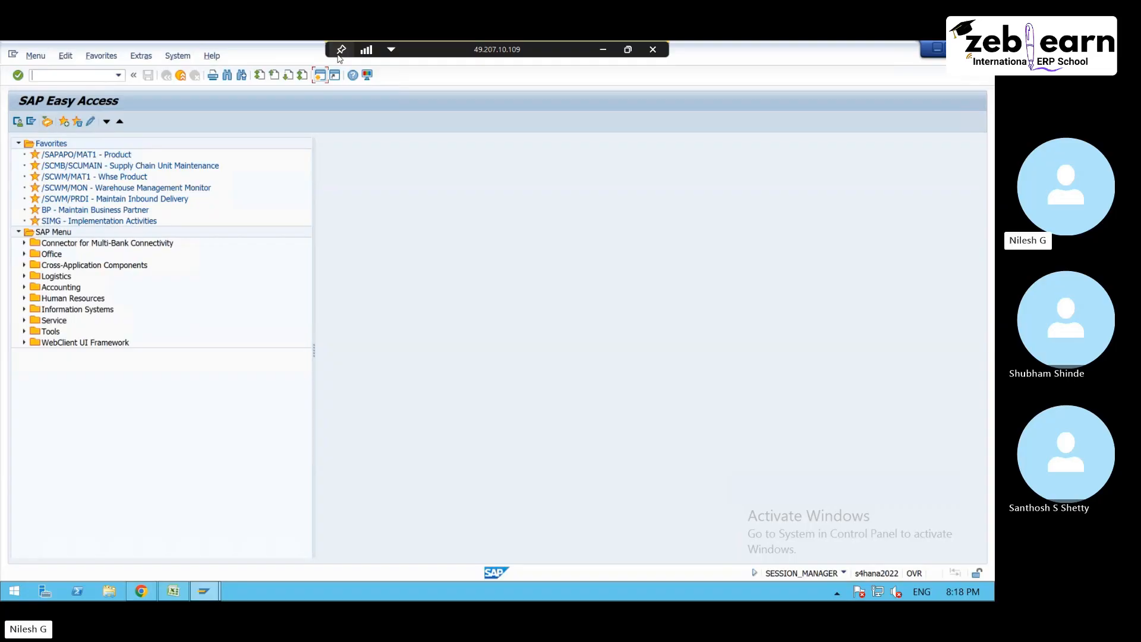
- Switch to the Excel worksheet with the warehouse layout and enter WO in cell Q5 above the drawing
click(172, 592)
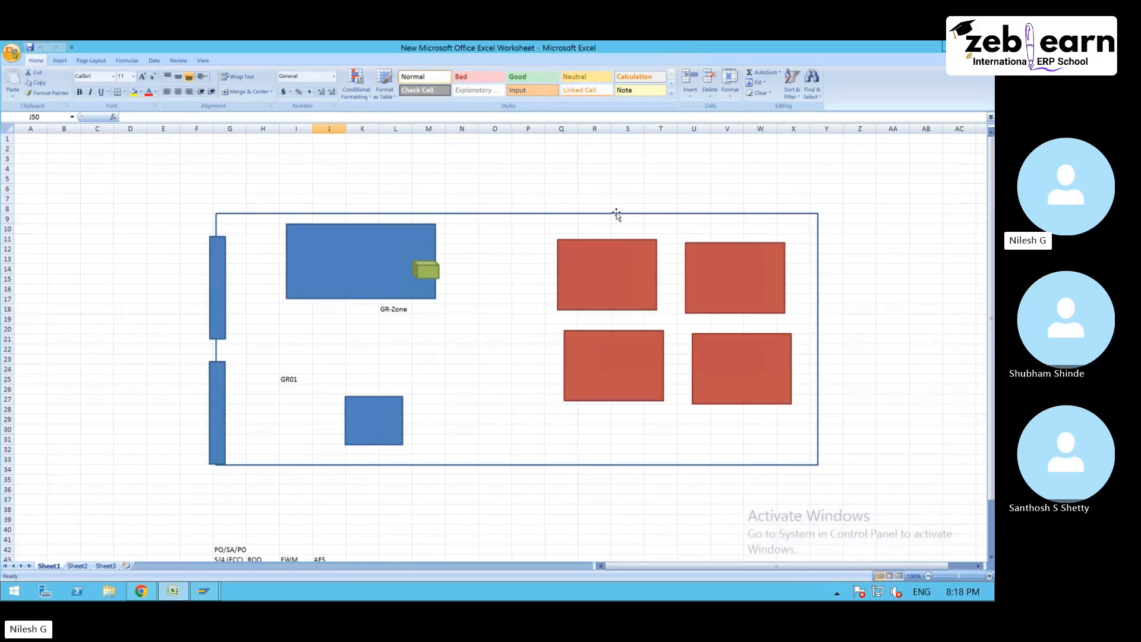
click(561, 179)
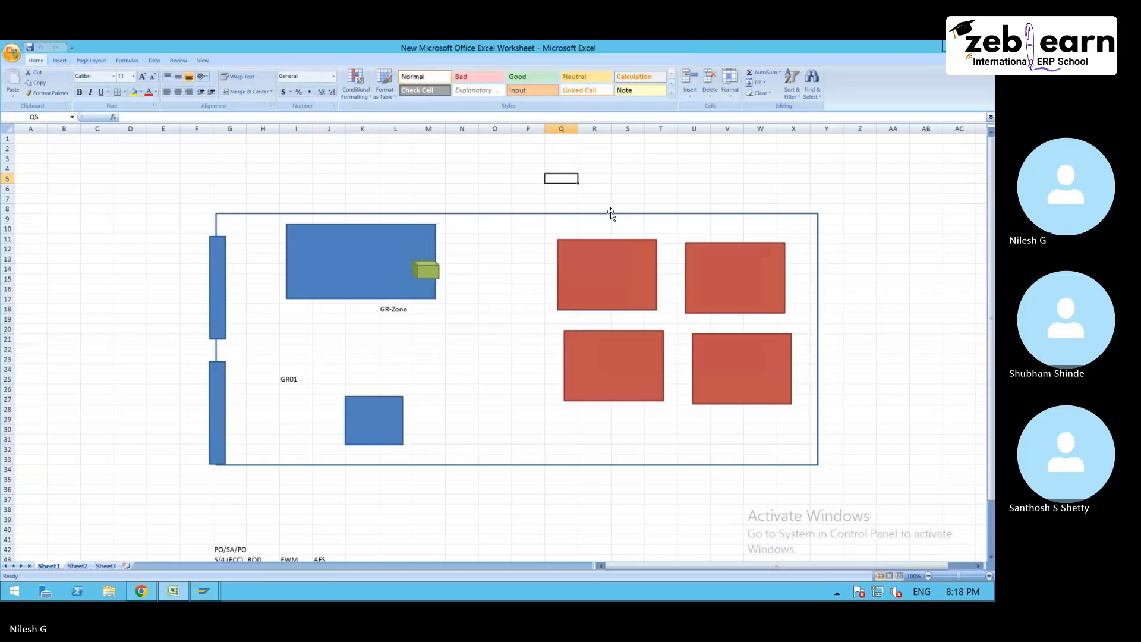
text(WO)
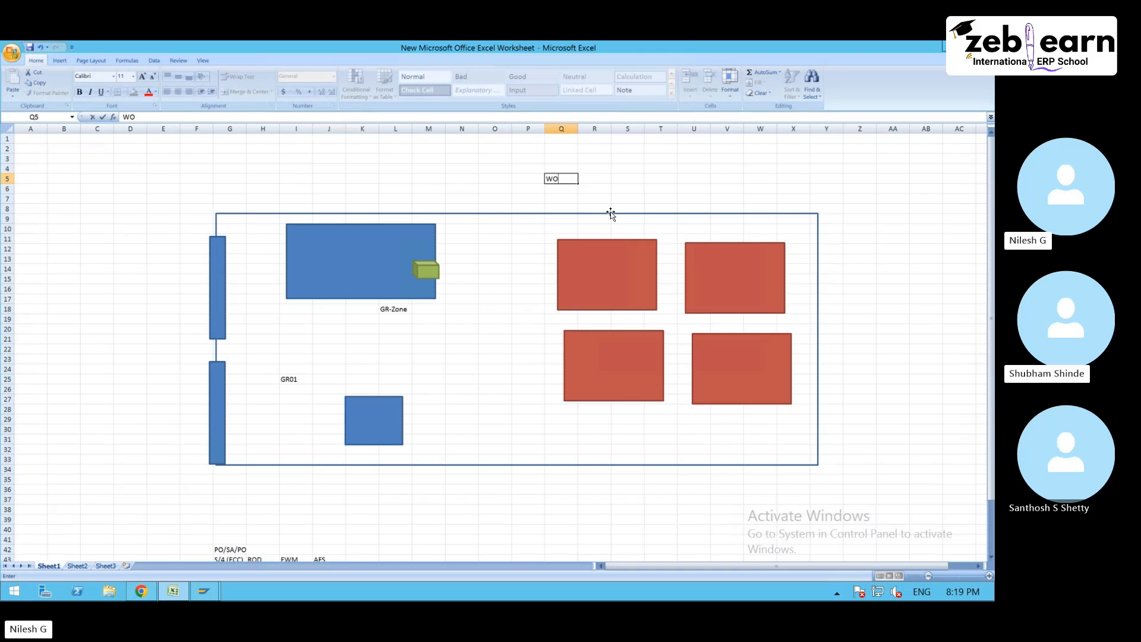
- Enter resource in cell Q6, directly below the WO entry
click(557, 189)
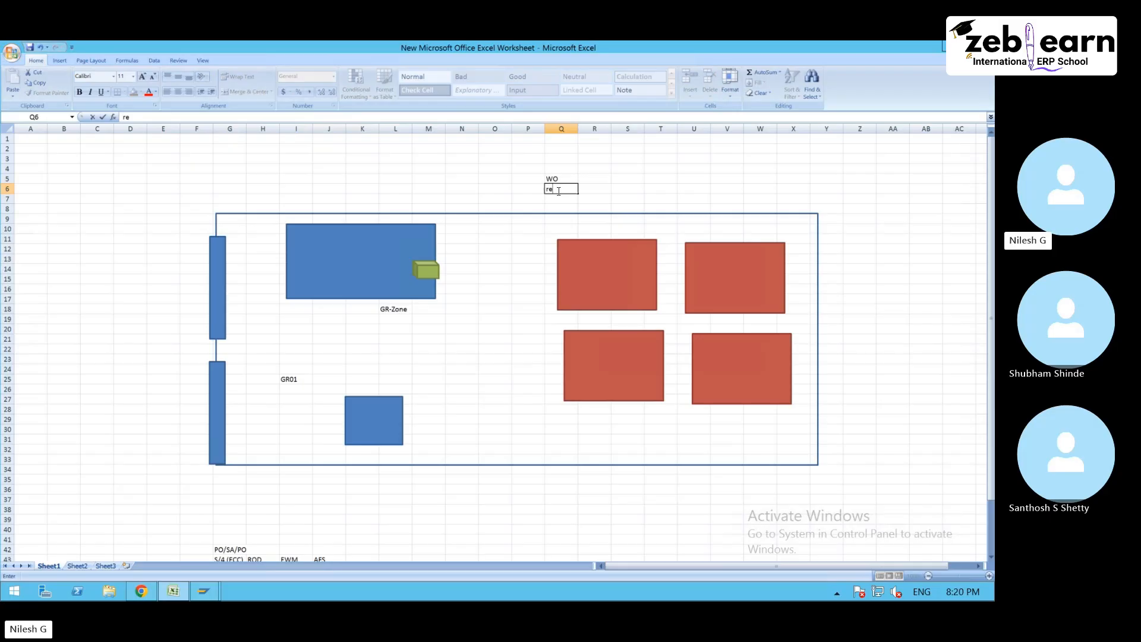
text(soirce)
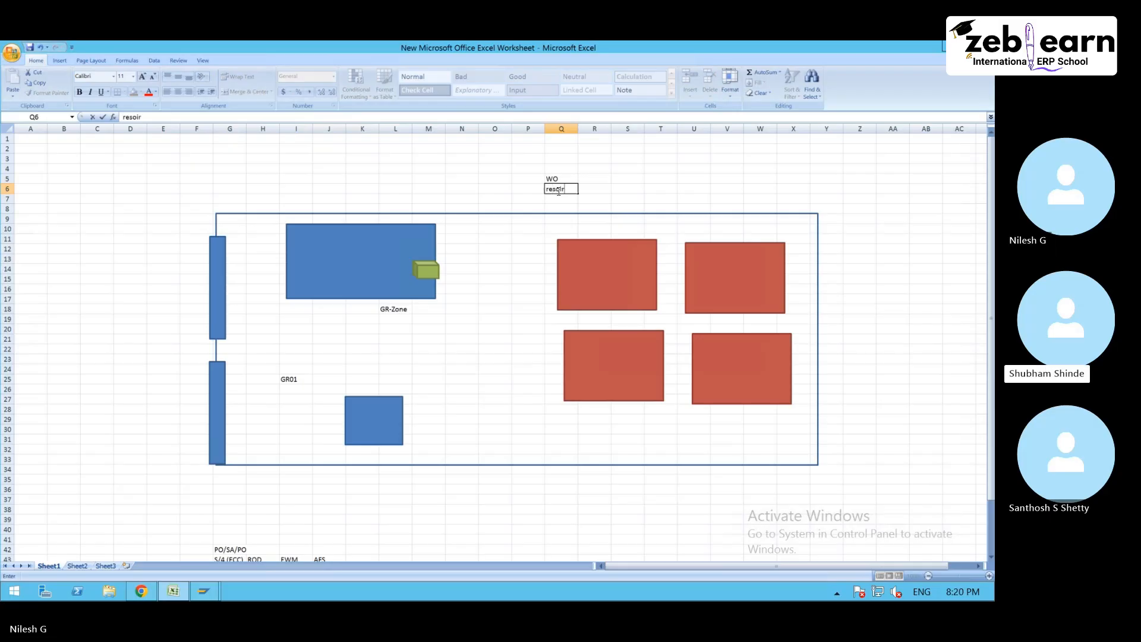
key(BackSpace)
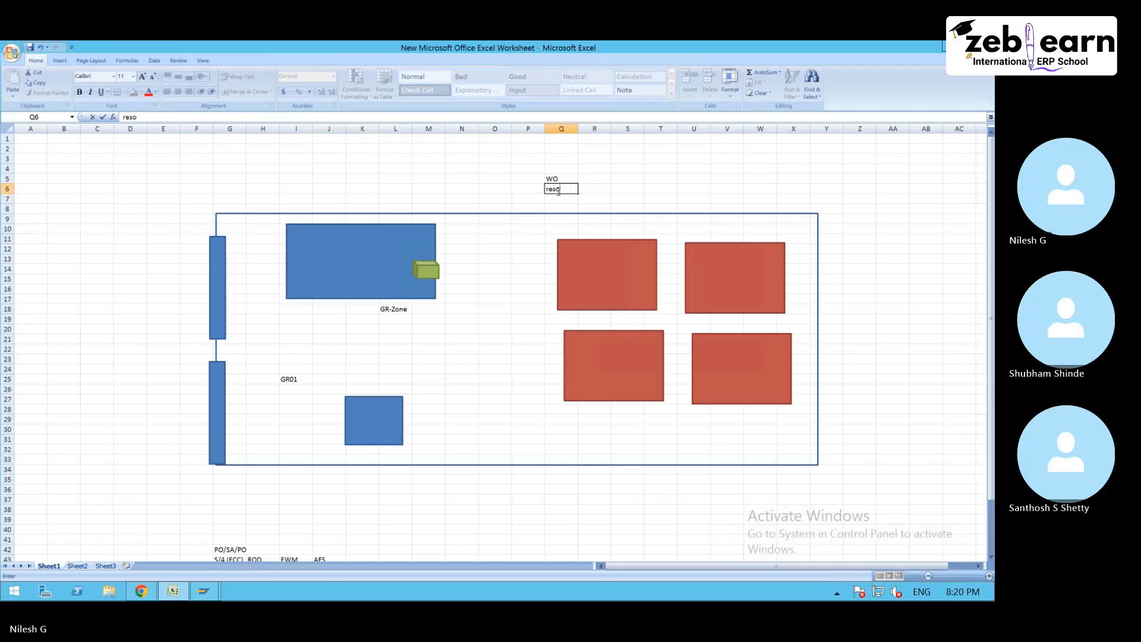
text(urce)
key(BackSpace)
key(BackSpace)
text(ce)
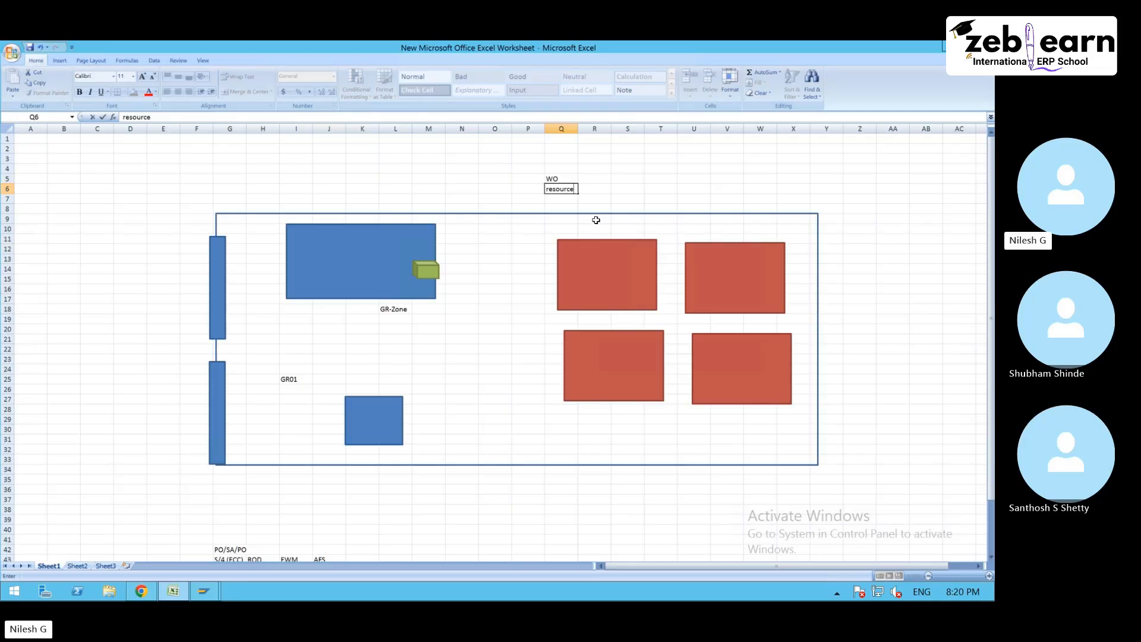
- Enter worker/any m in cell S6, in the same row as the resource entry
click(591, 189)
click(632, 189)
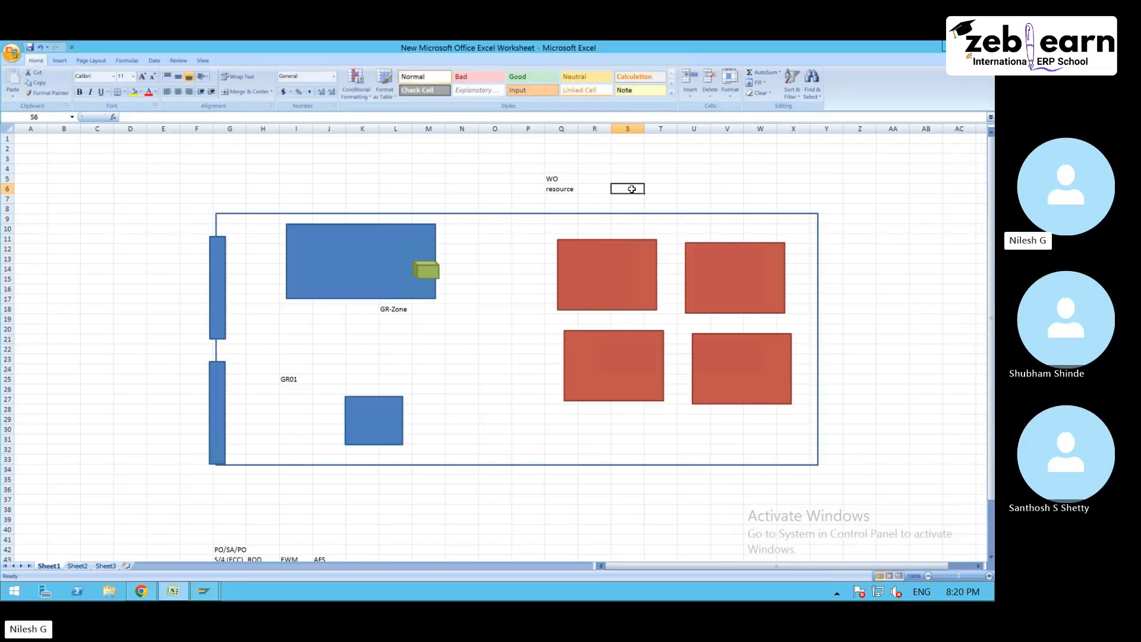
text(worker)
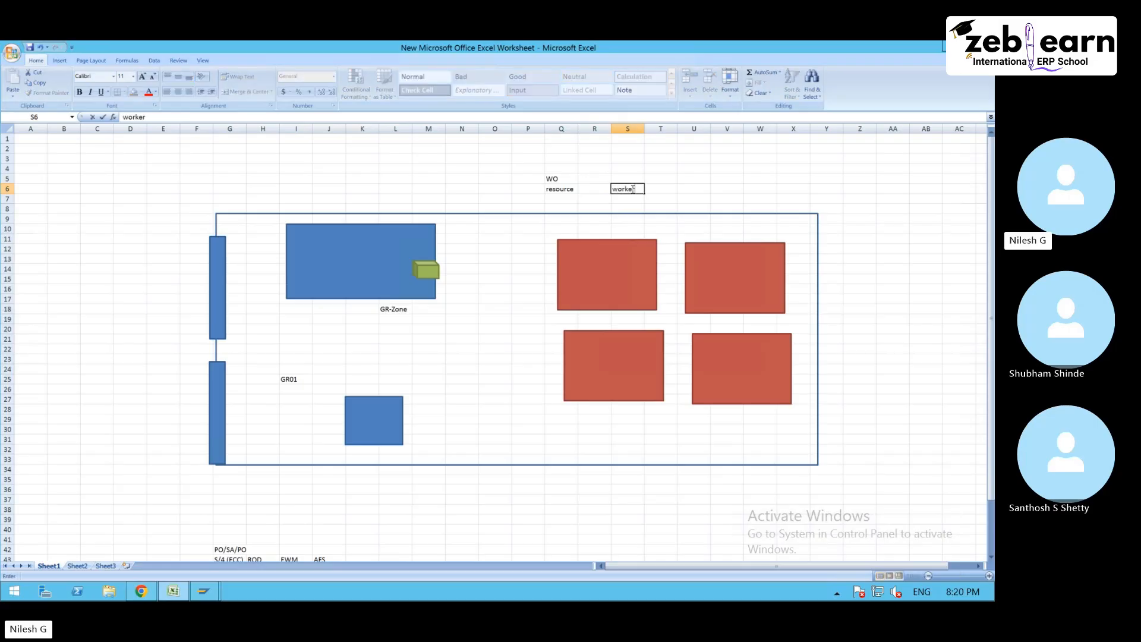
text(/any m)
key(Return)
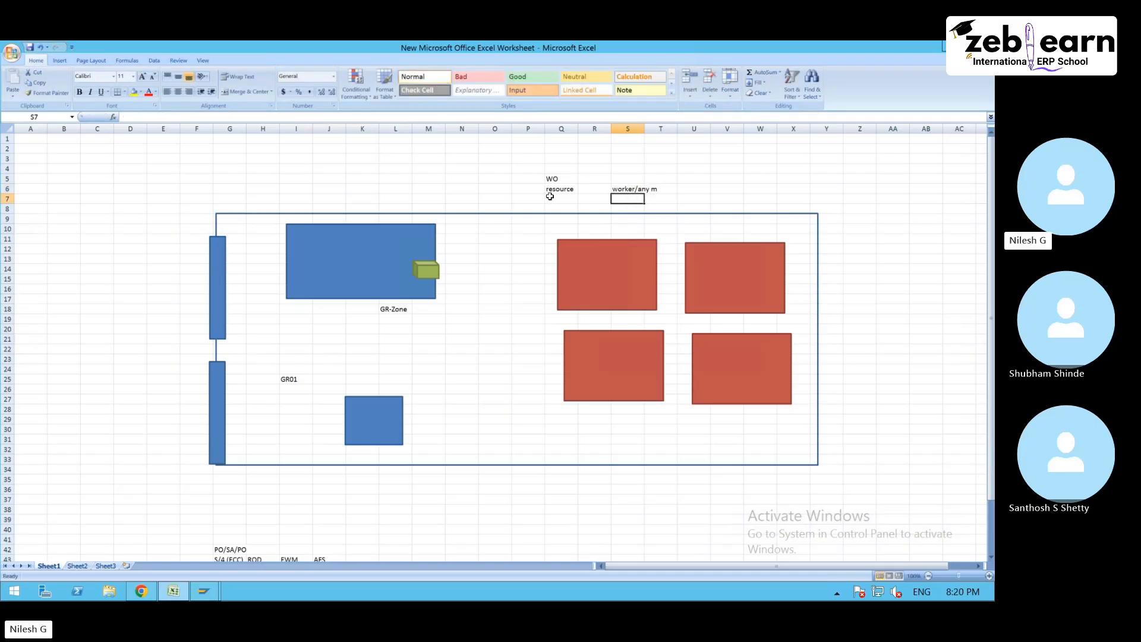
click(633, 190)
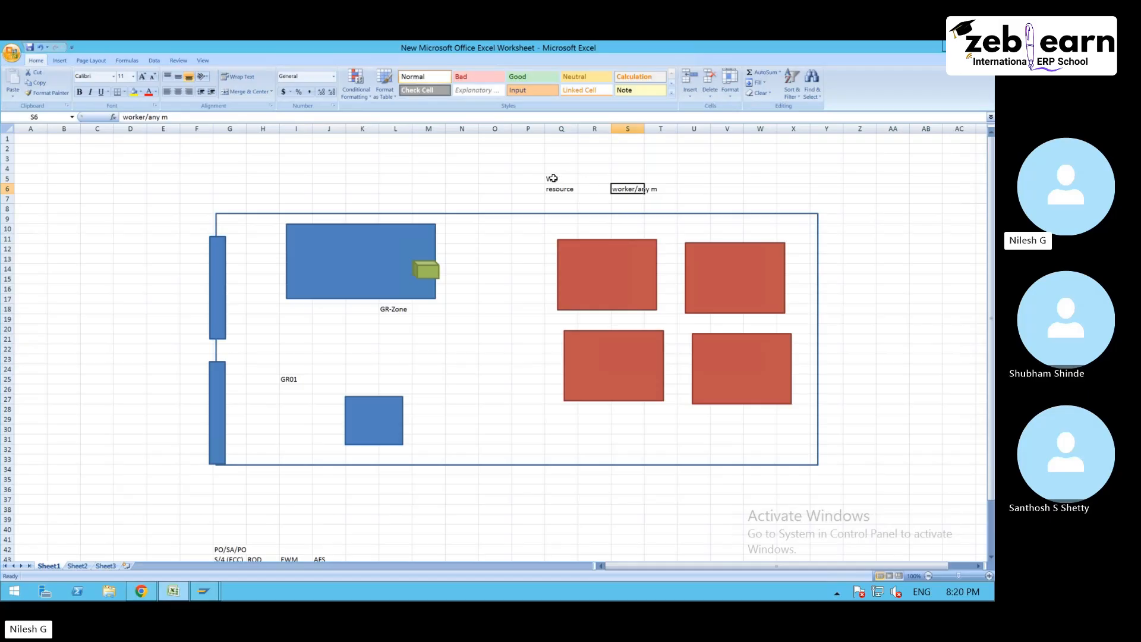
drag(552, 179, 637, 188)
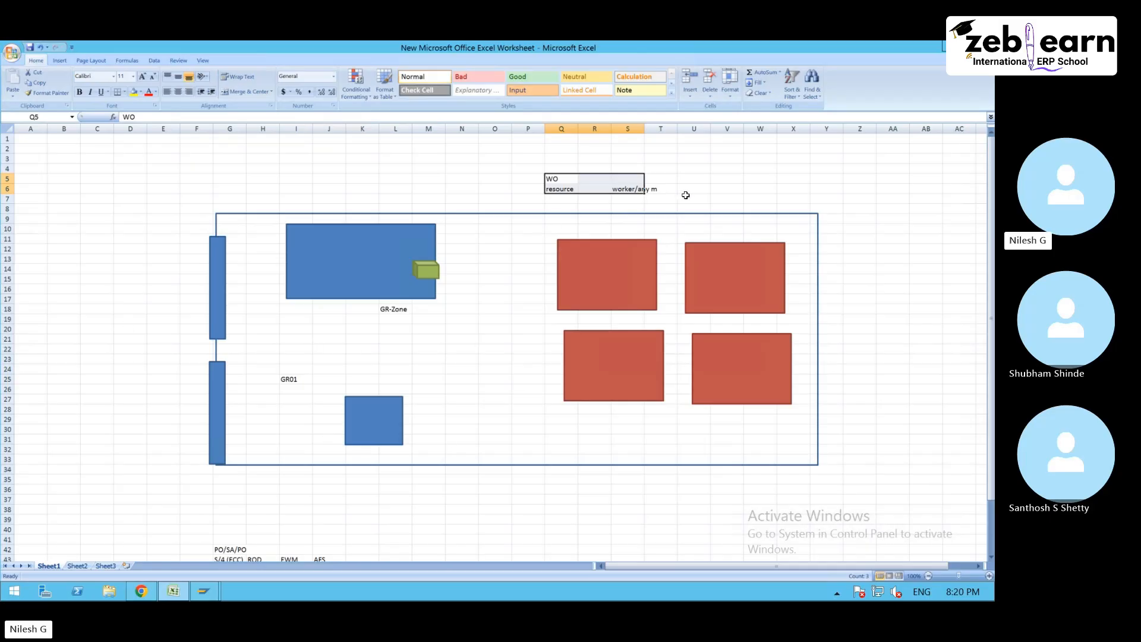
click(656, 191)
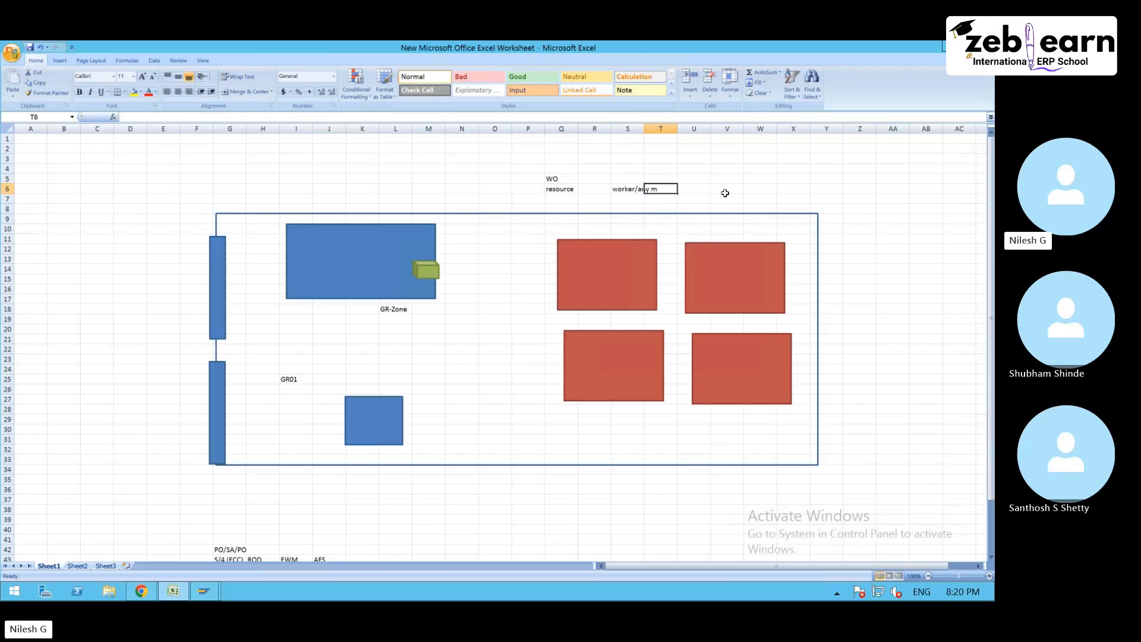
- Enter the sequence WO--Q--R in cell W6
click(750, 188)
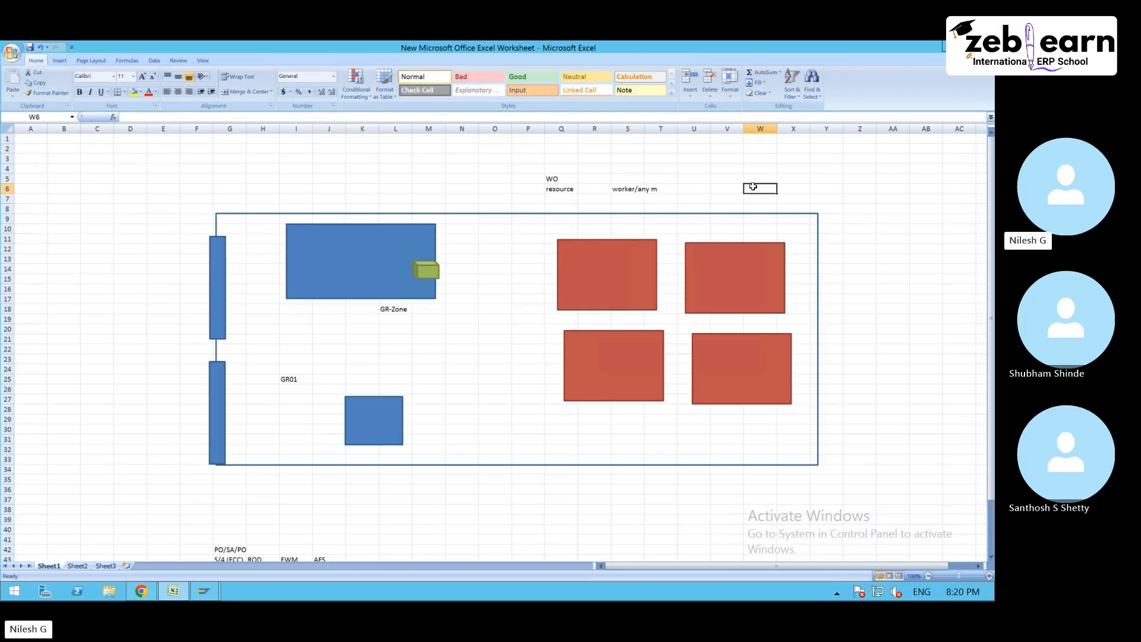
text(WO)
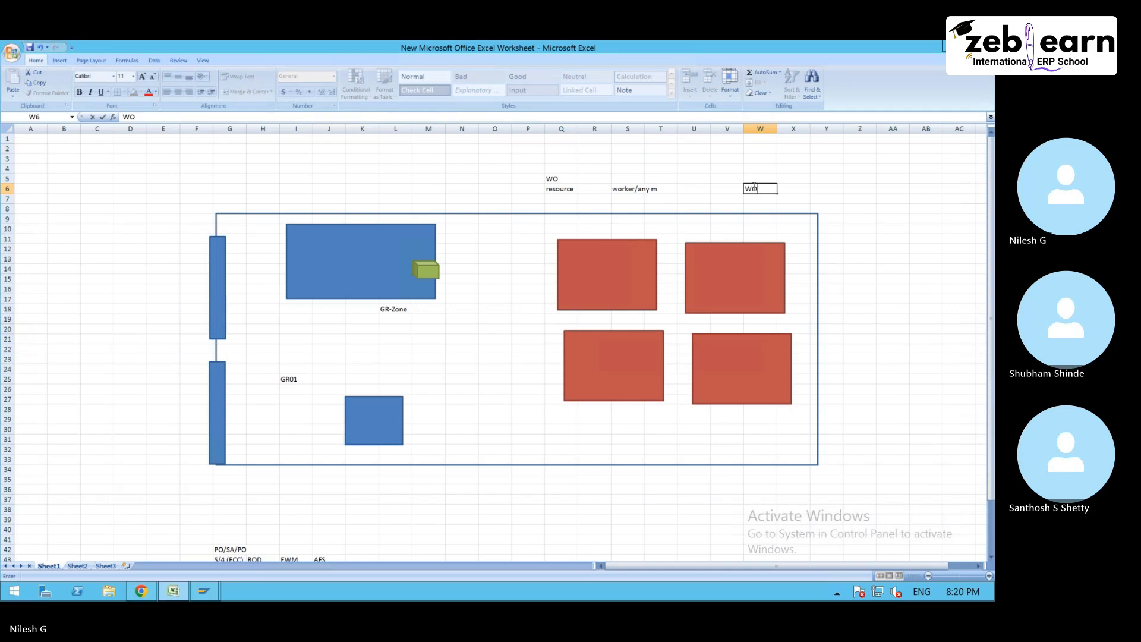
text(--Q)
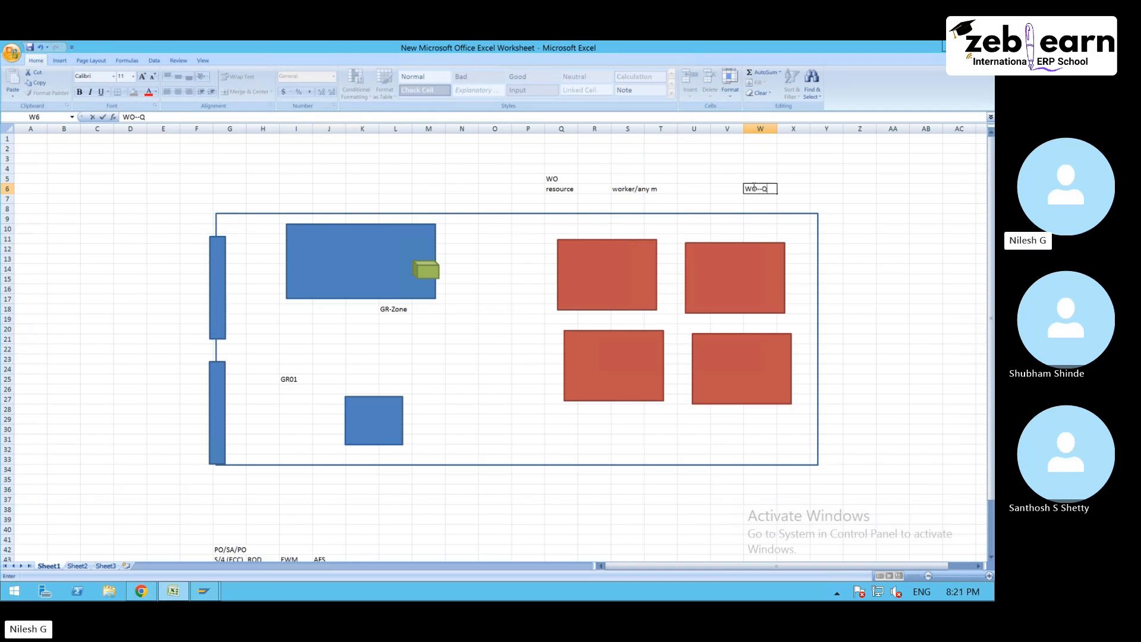
text(--R)
click(780, 191)
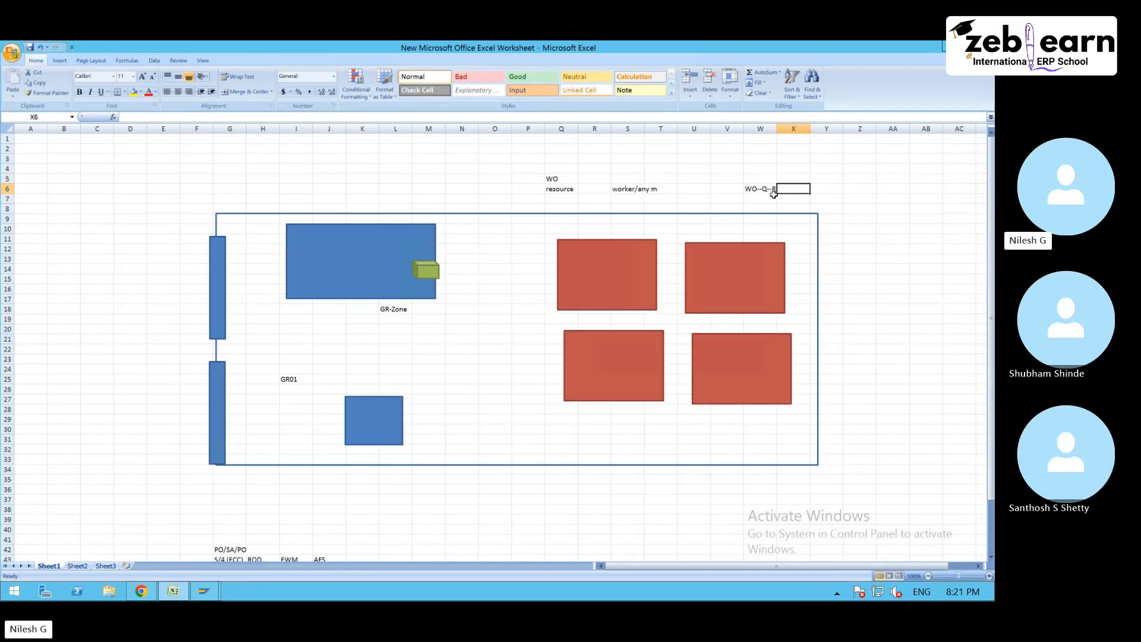
- Switch to the SAP Easy Access session, run transaction spro and display the SAP Reference IMG
mouse_move(203, 595)
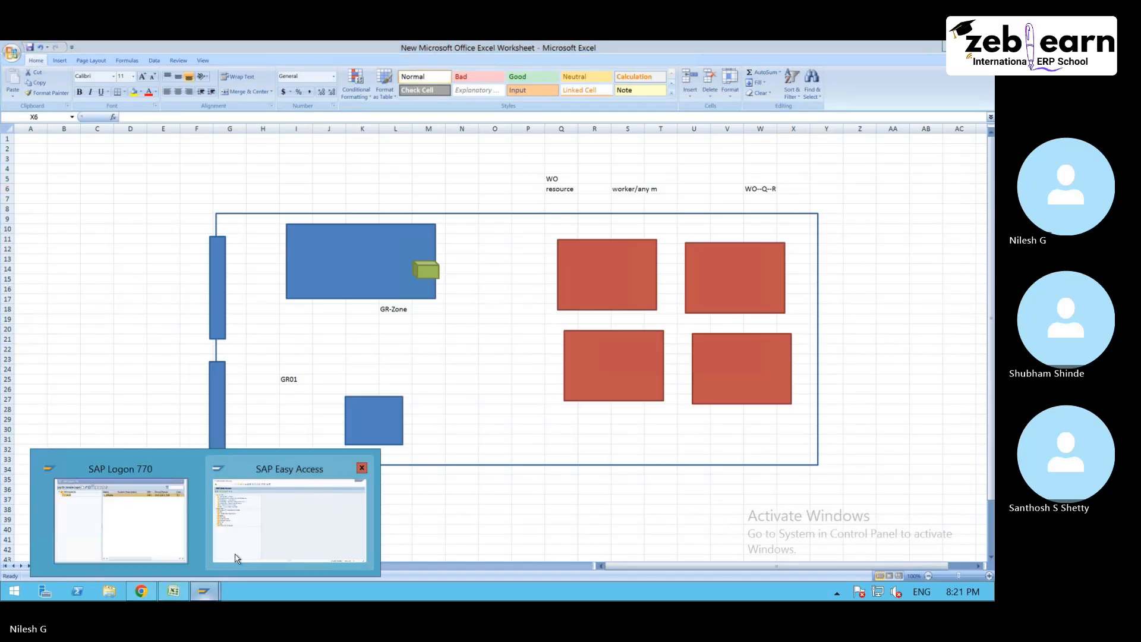
click(247, 543)
text(spr)
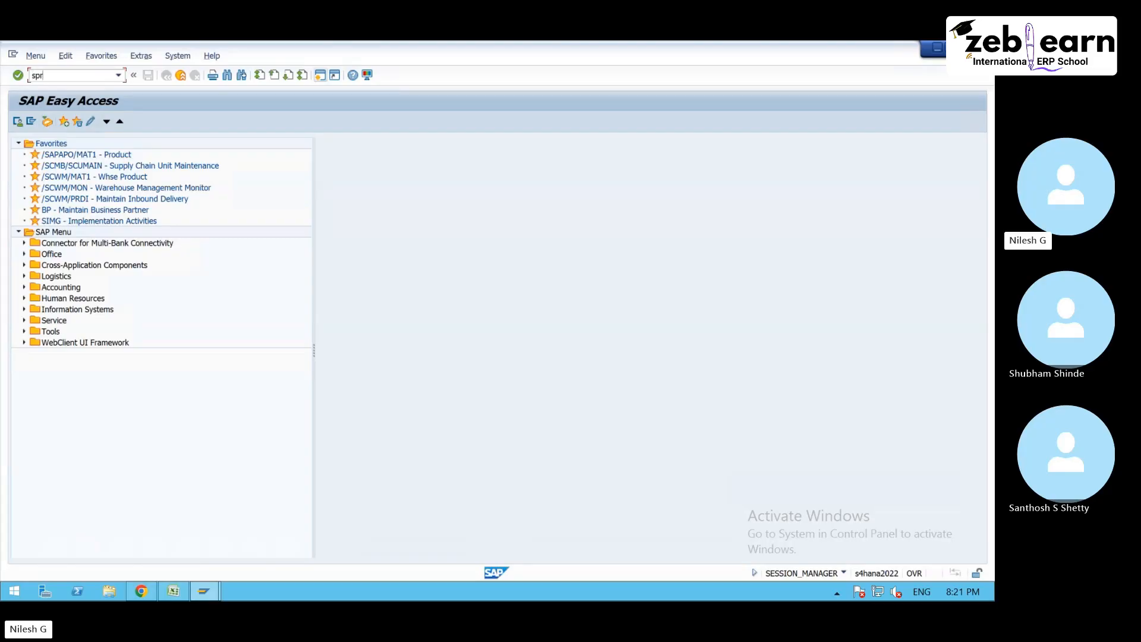
text(o)
key(Return)
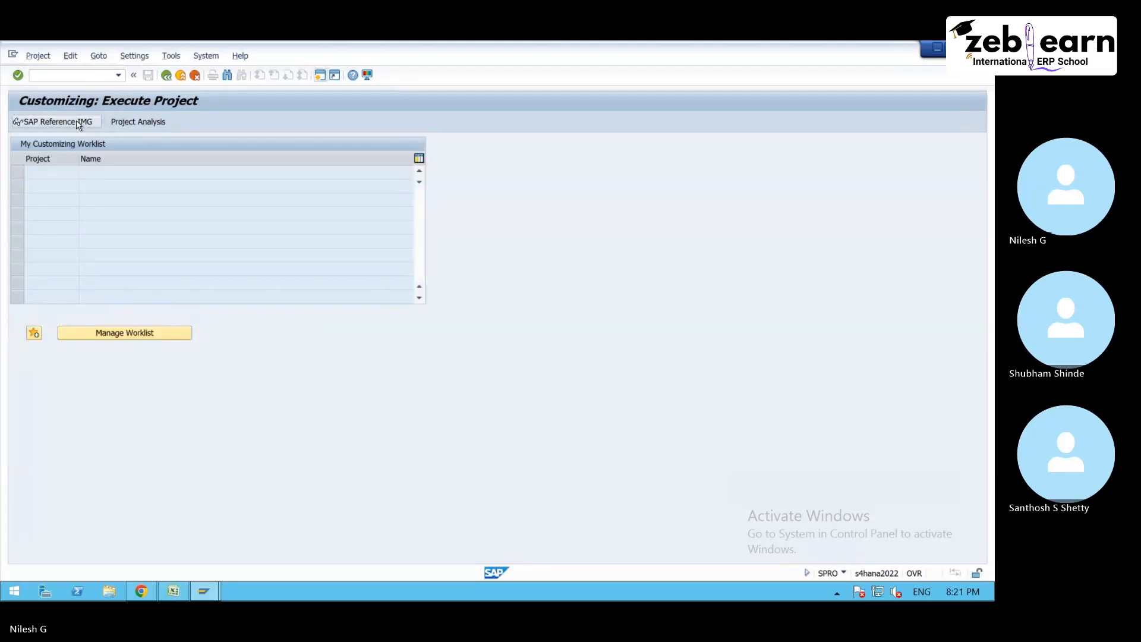
click(79, 122)
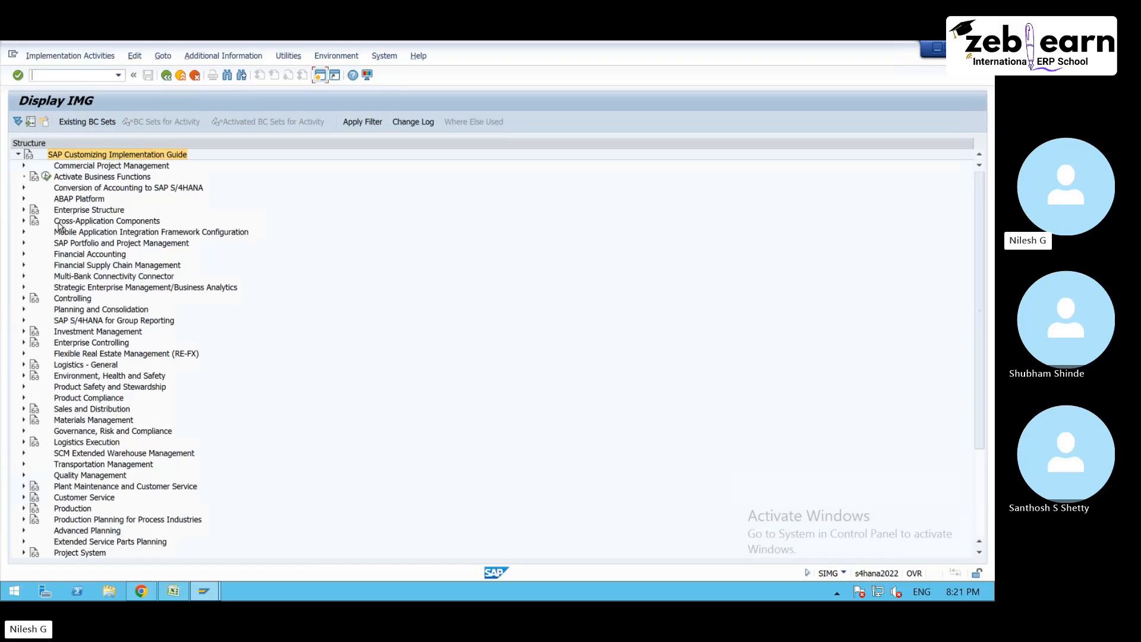
- Expand SCM Extended Warehouse Management, Extended Warehouse Management and Cross-Process Settings in the IMG structure
click(24, 453)
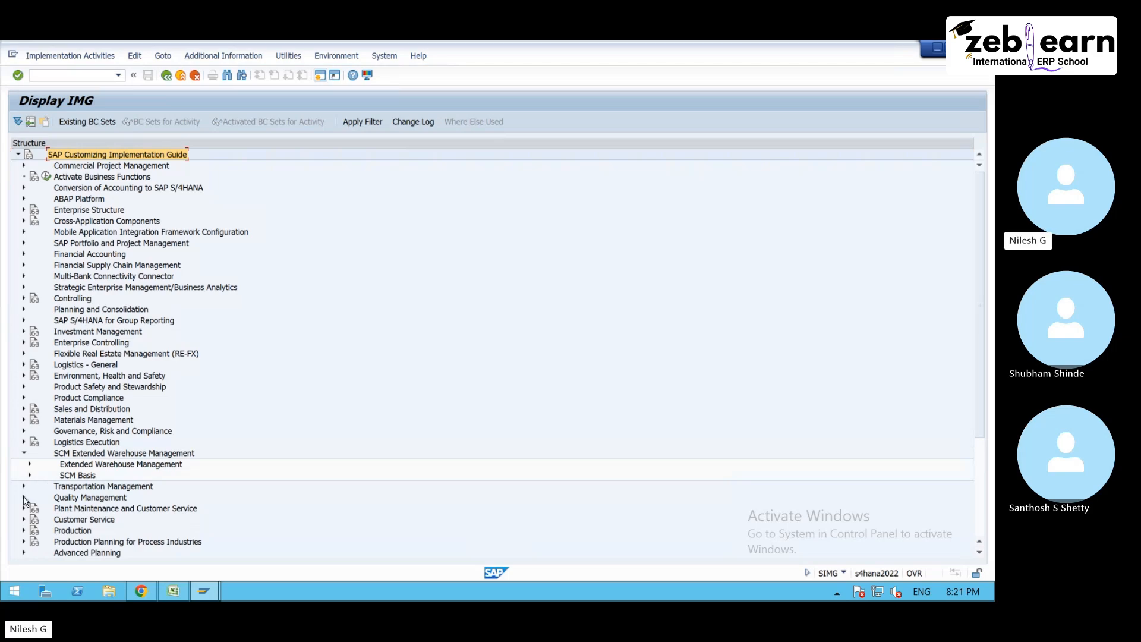
click(28, 465)
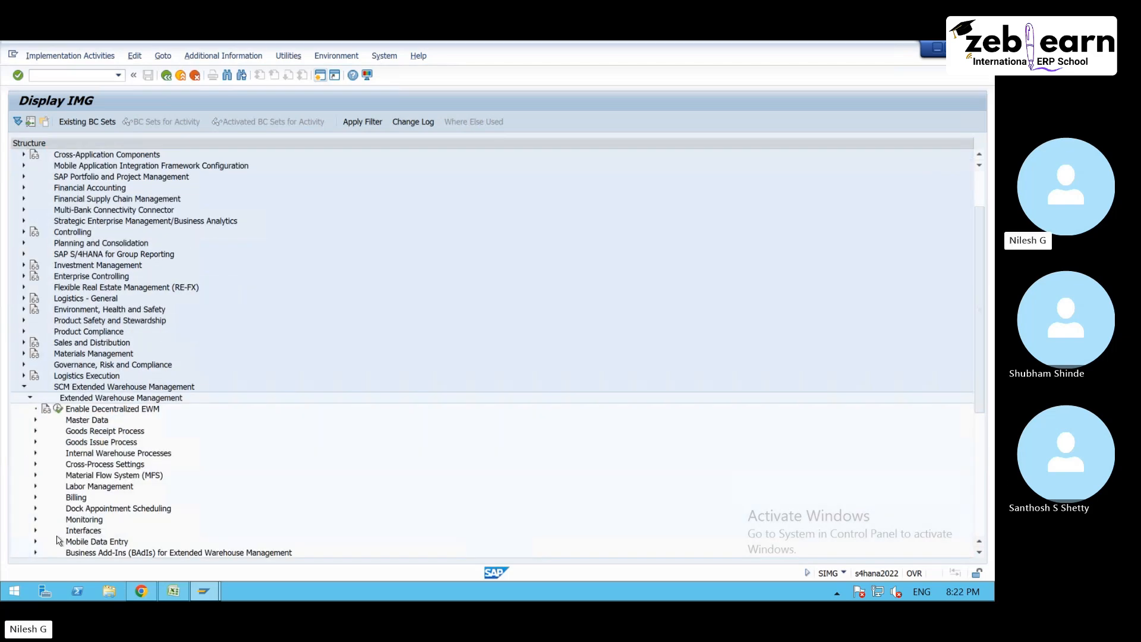
scroll(87, 470, down, 2)
click(91, 444)
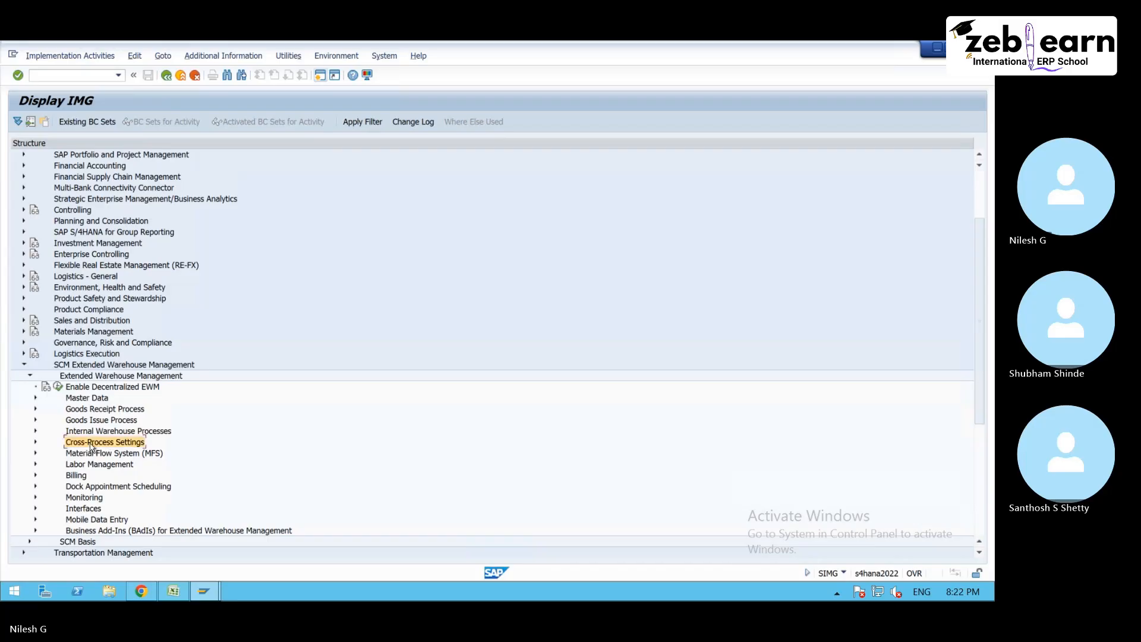
click(35, 443)
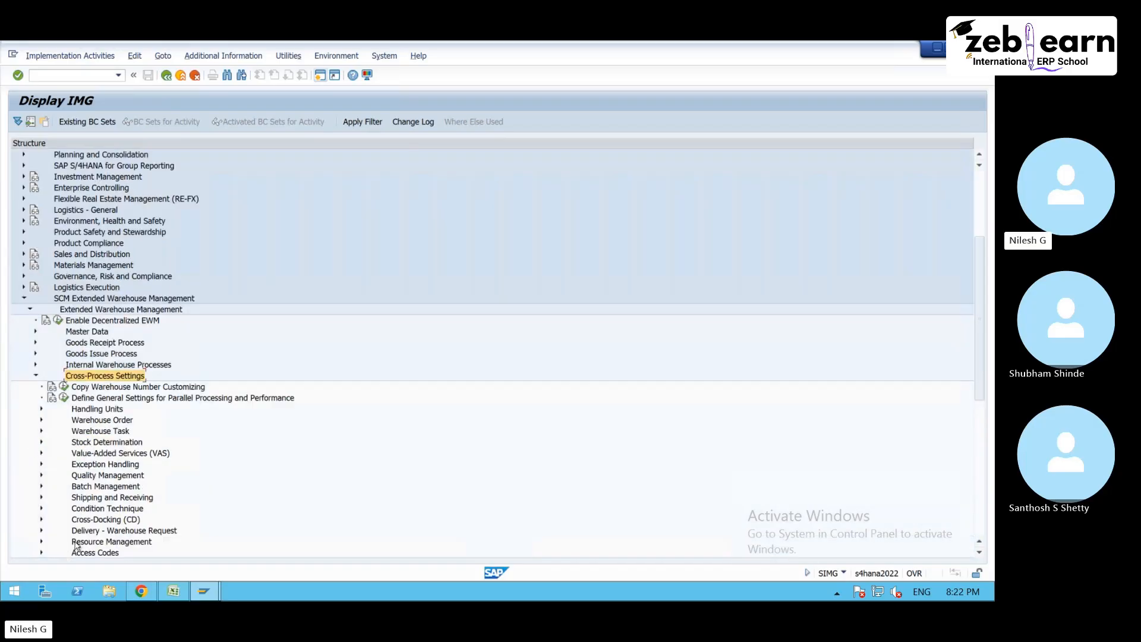
- Expand Resource Management under Cross-Process Settings and execute the Define Queue Types activity
click(108, 543)
click(41, 541)
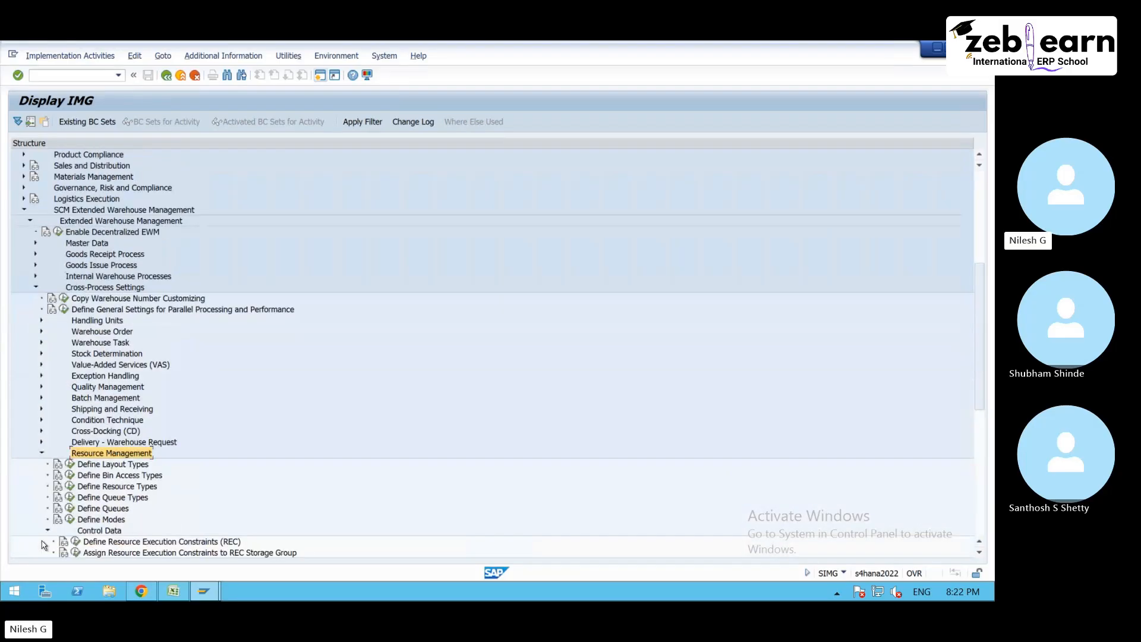
scroll(71, 520, down, 1)
click(118, 477)
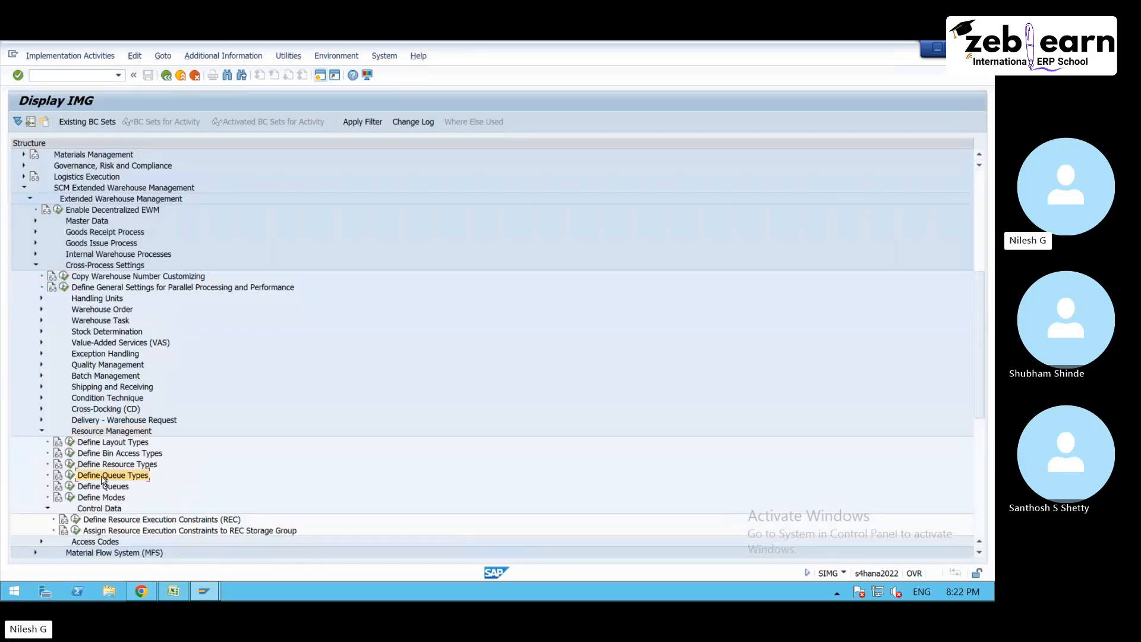
click(70, 475)
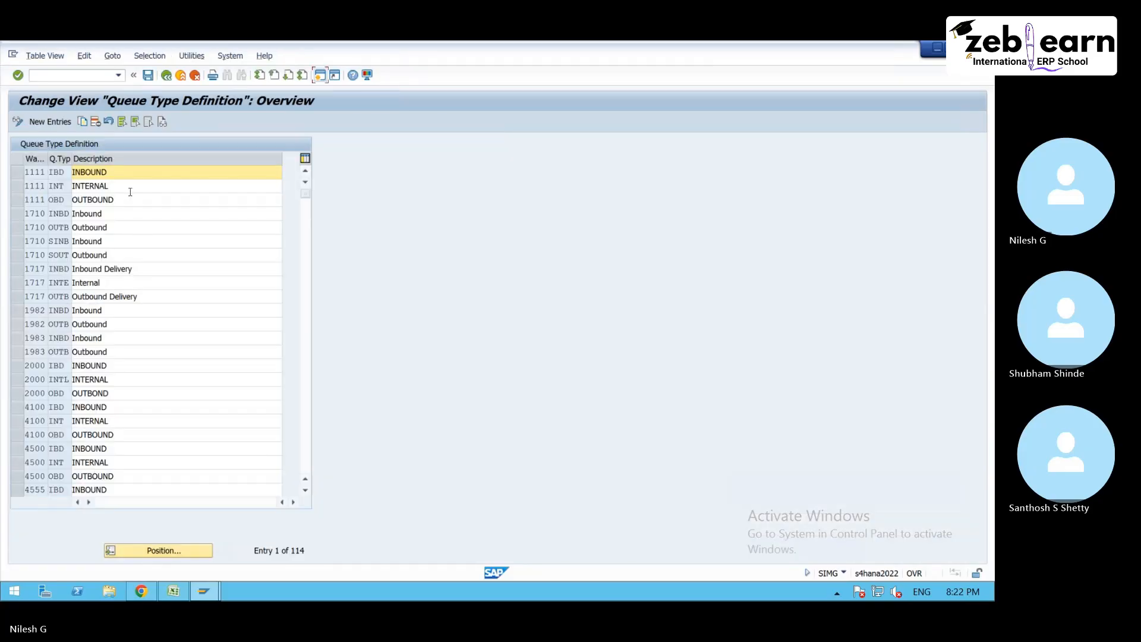
- Position the queue type list at warehouse number 75 and copy the three entries IBD, INT and OBD of warehouse 7791
click(153, 551)
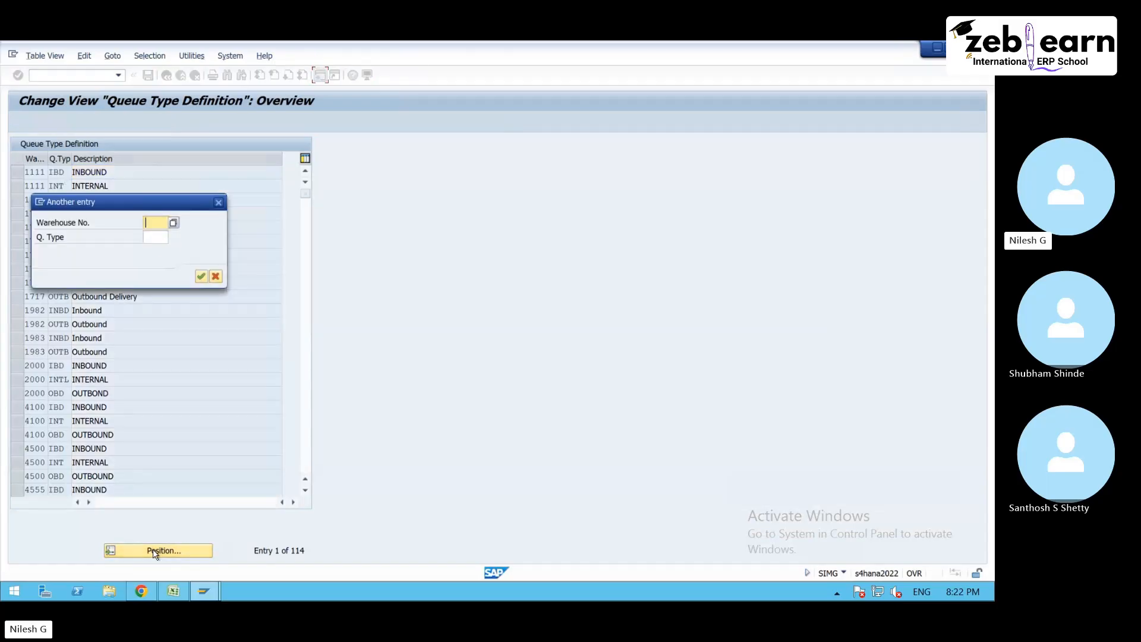
text(75)
key(Return)
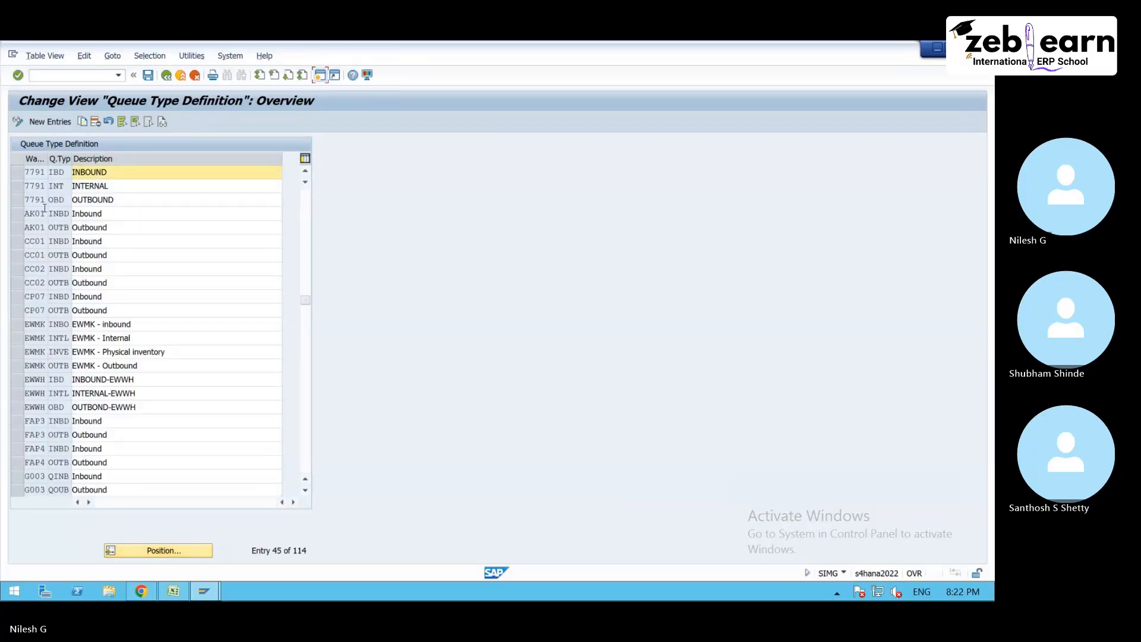
drag(20, 174, 24, 200)
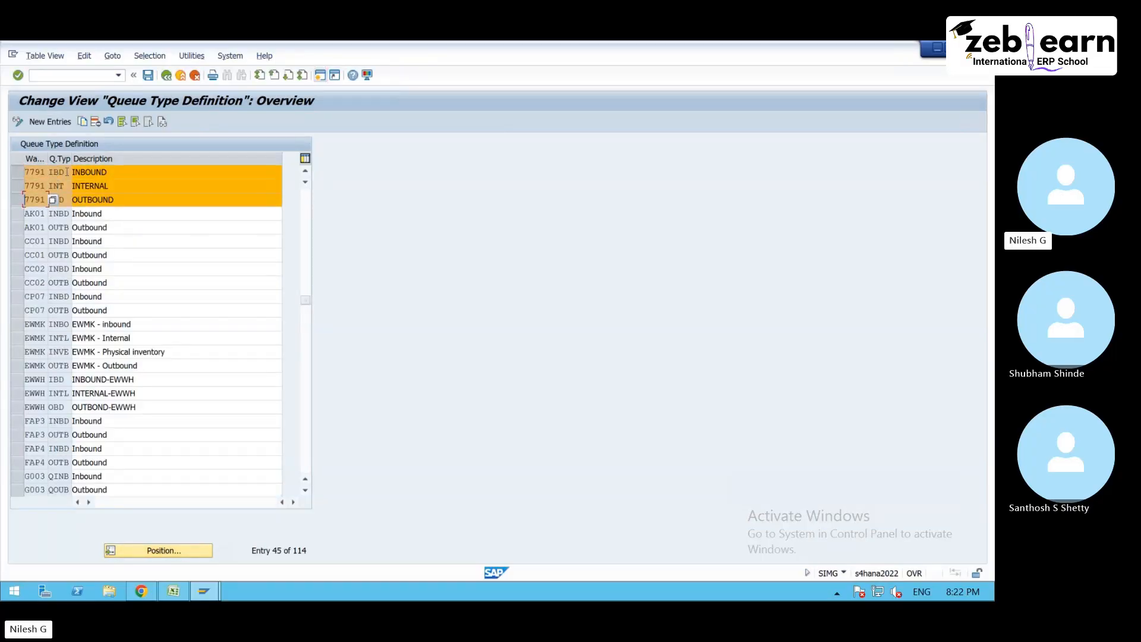
click(84, 122)
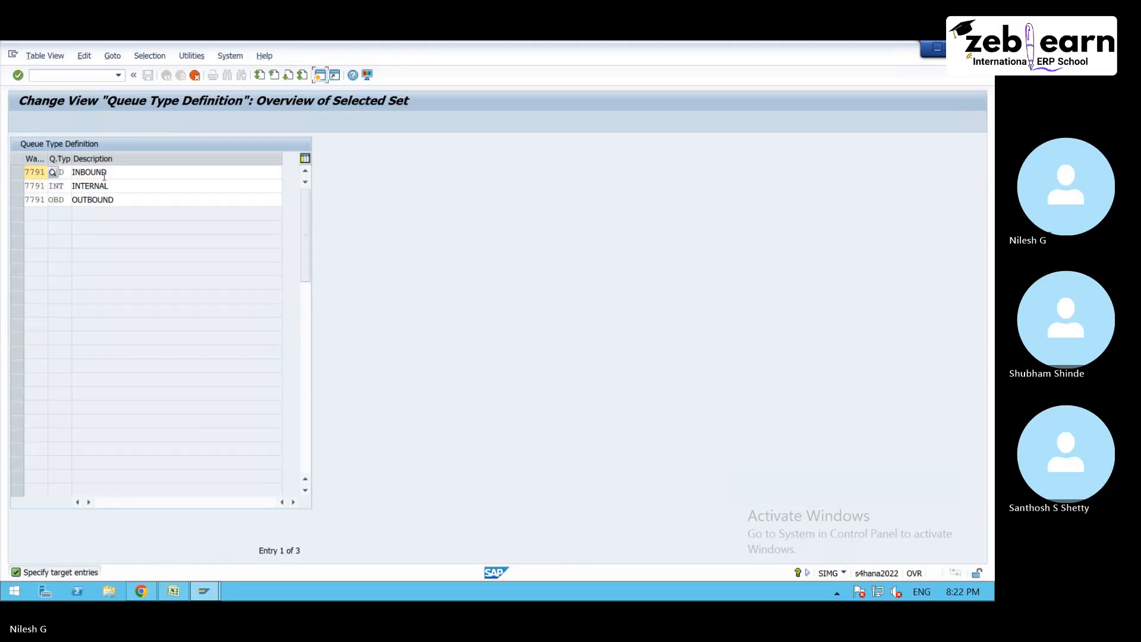
- Set the warehouse number of the copied IBD INBOUND queue type entry to 7500
key(F4)
key(BackSpace)
key(BackSpace)
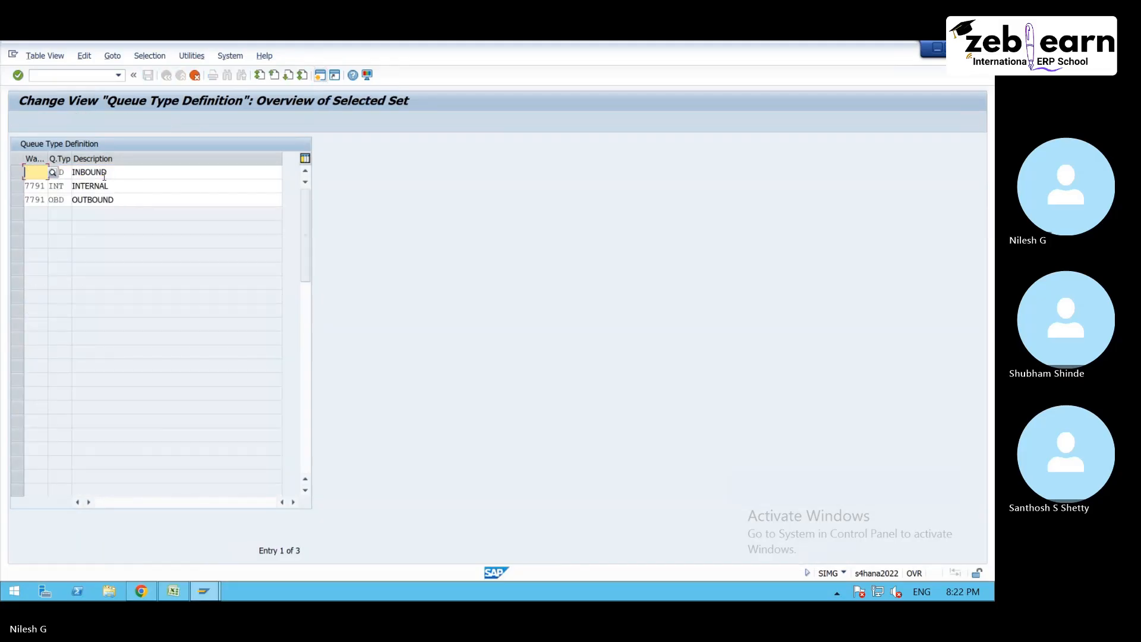
text(7500)
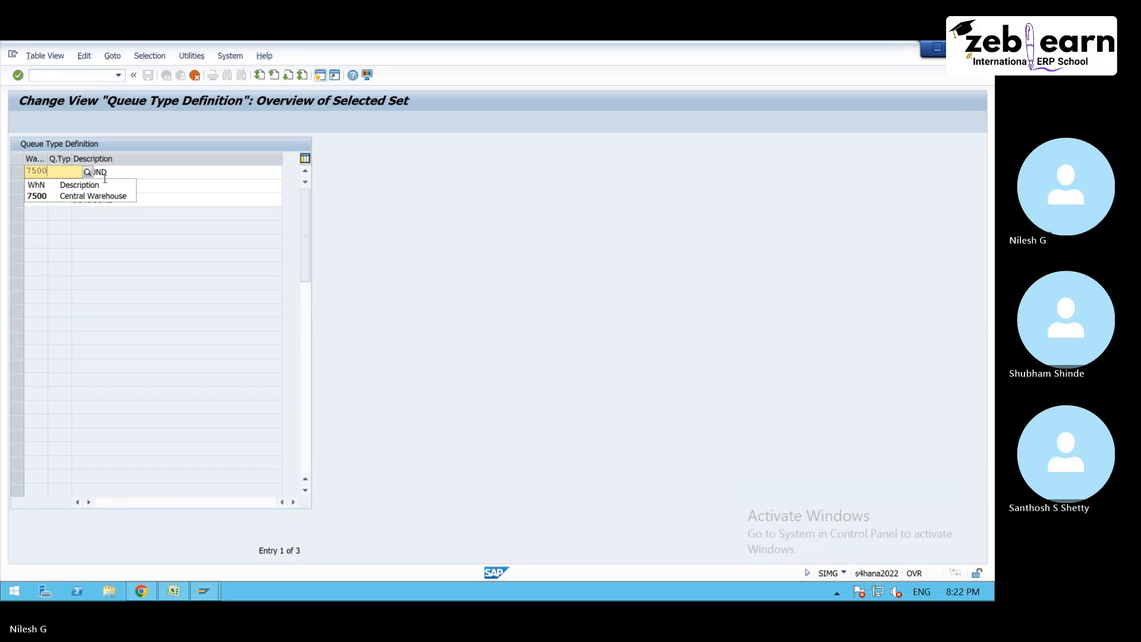
click(120, 201)
- Replace the warehouse number of the copied INT INTERNAL queue type entry with 7500
click(35, 186)
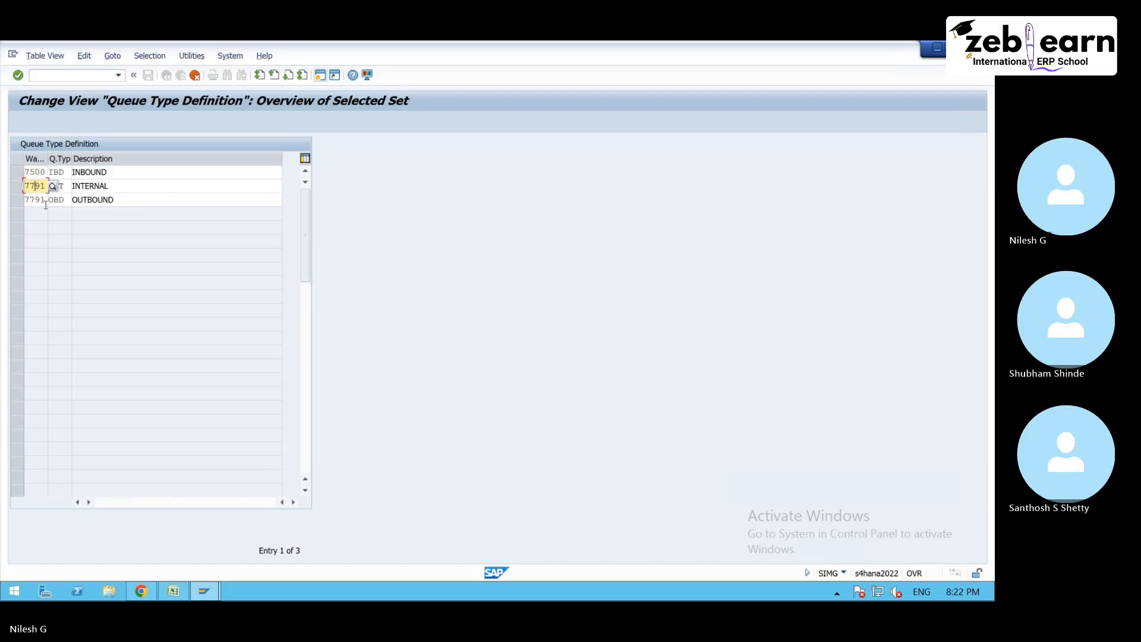
key(Delete)
key(Delete)
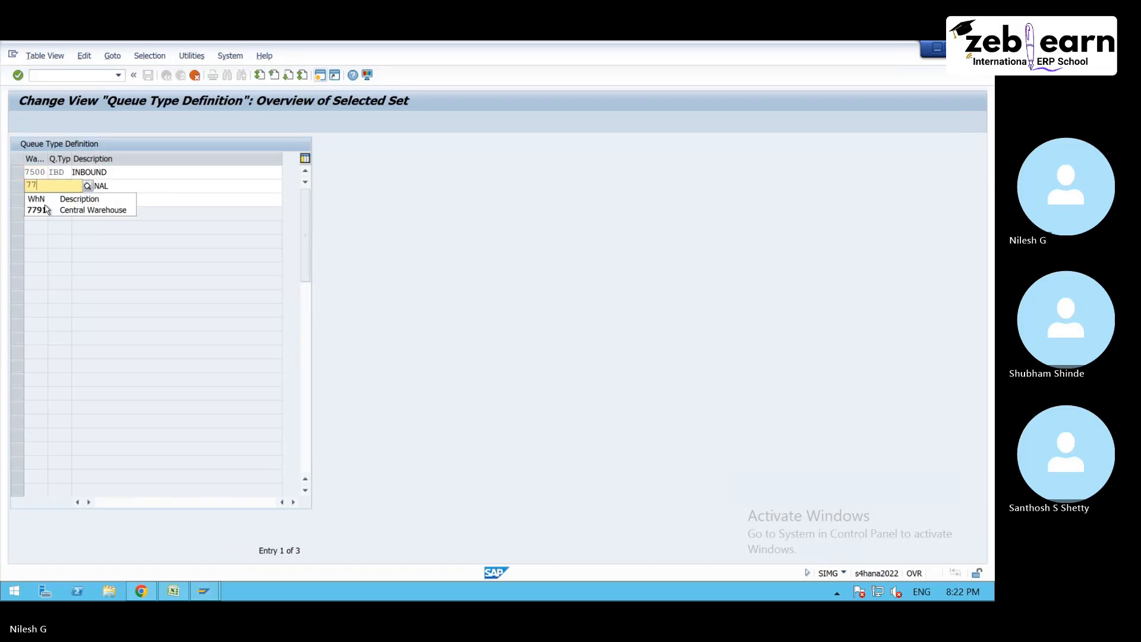
key(BackSpace)
key(BackSpace)
text(7500)
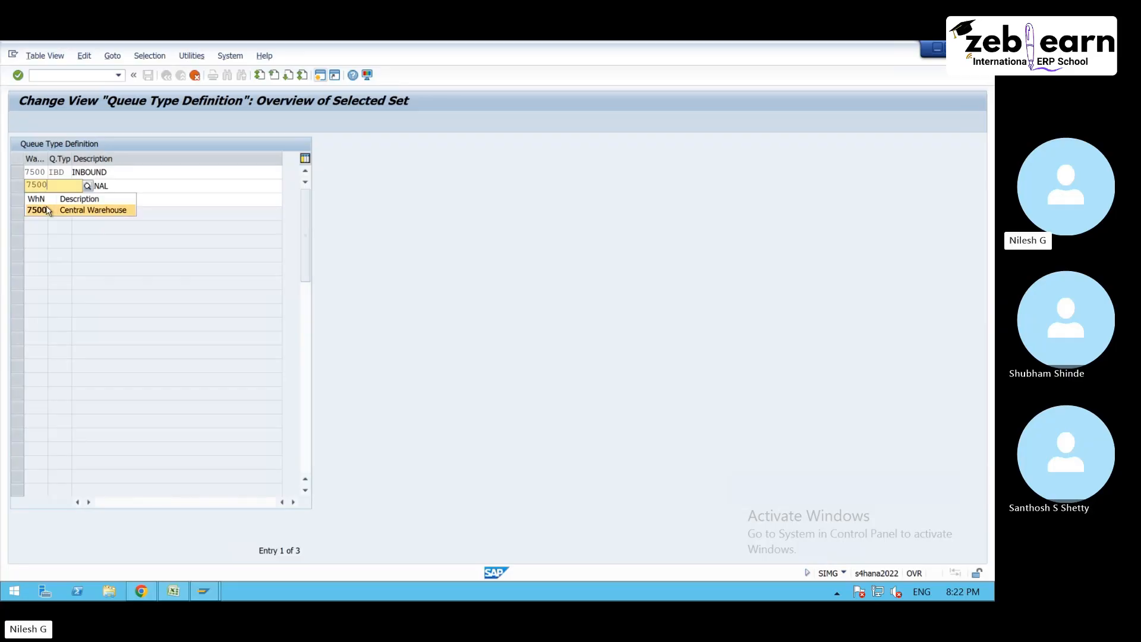
click(49, 212)
- Change the warehouse number of the OBD OUTBOUND entry to 7500 and confirm the copied queue types
click(45, 201)
key(BackSpace)
key(BackSpace)
key(BackSpace)
key(BackSpace)
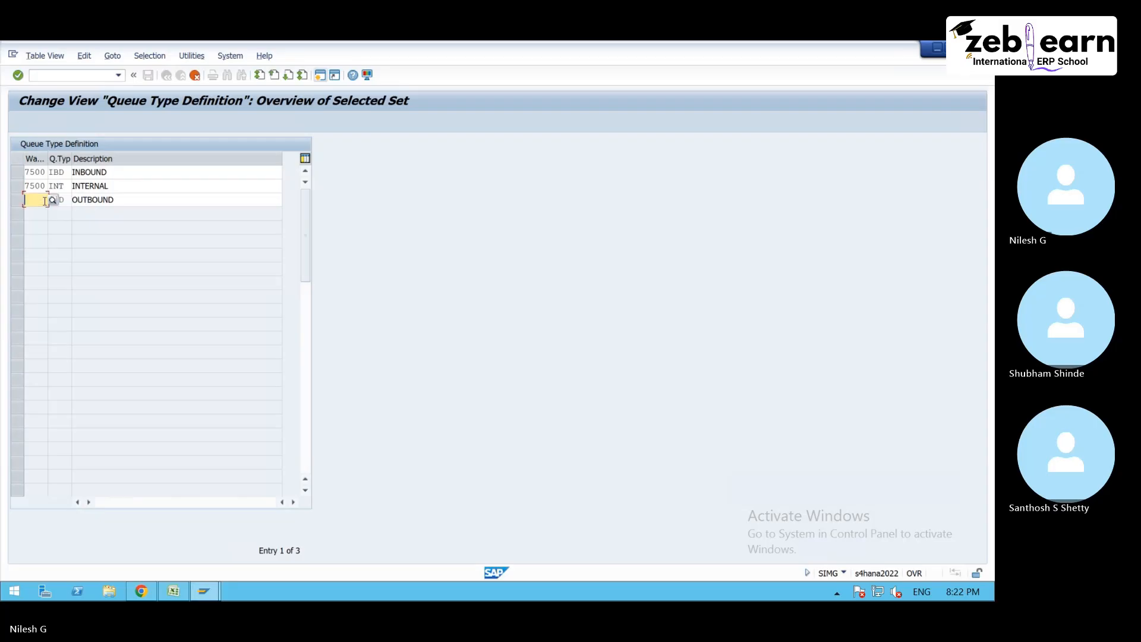
text(7500)
key(Return)
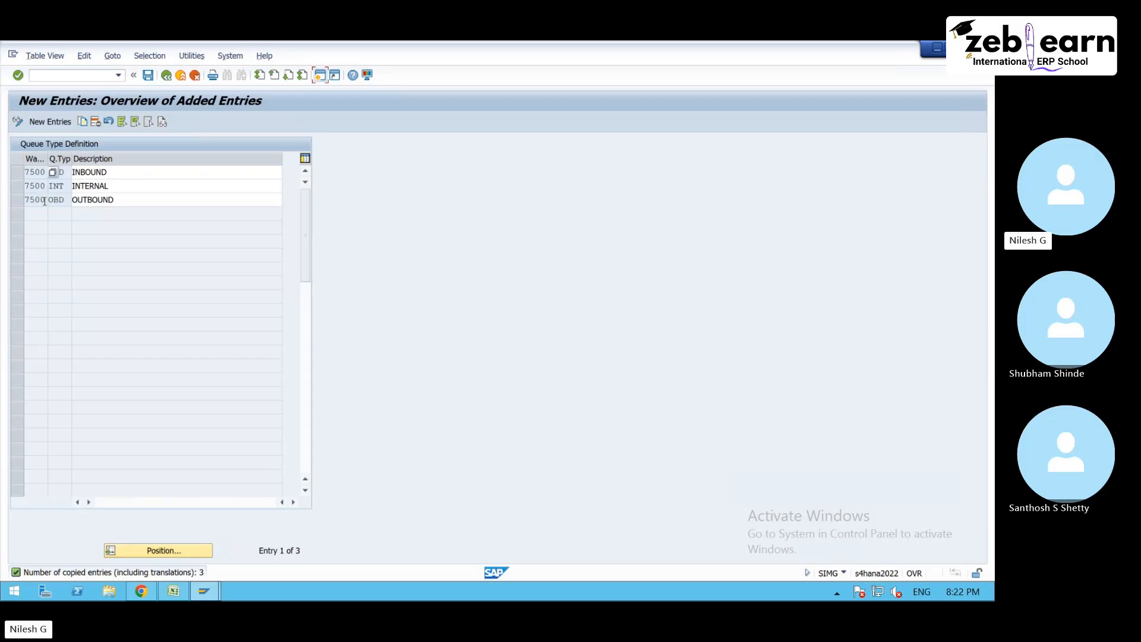
- Save the new queue types with the proposed customizing request and return to the IMG structure
click(148, 75)
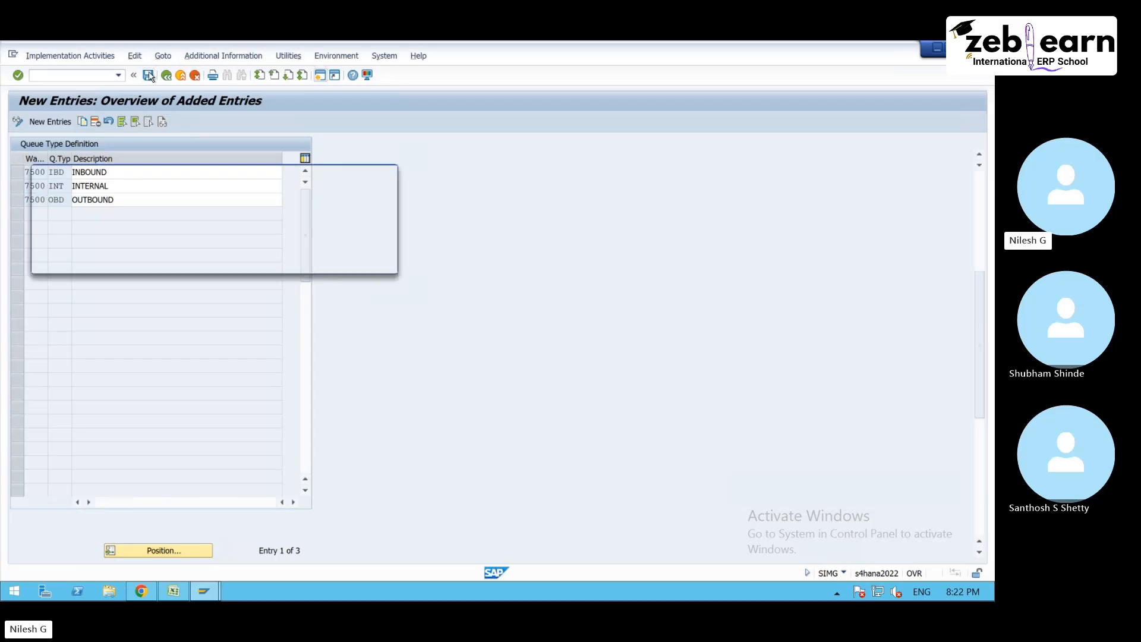
click(244, 263)
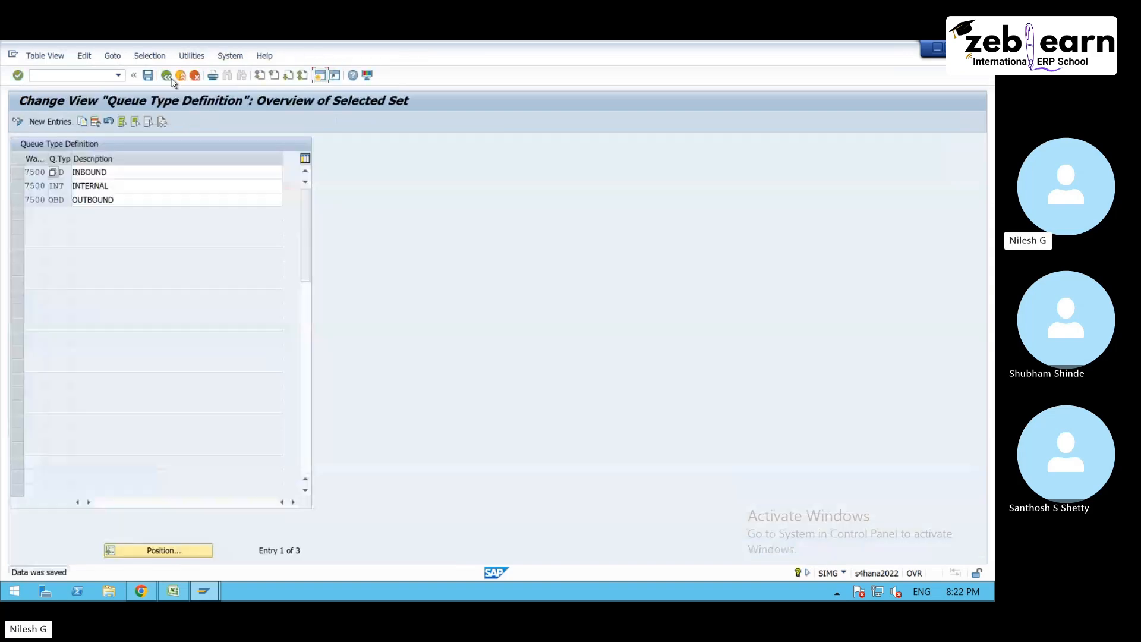
click(166, 75)
click(166, 75)
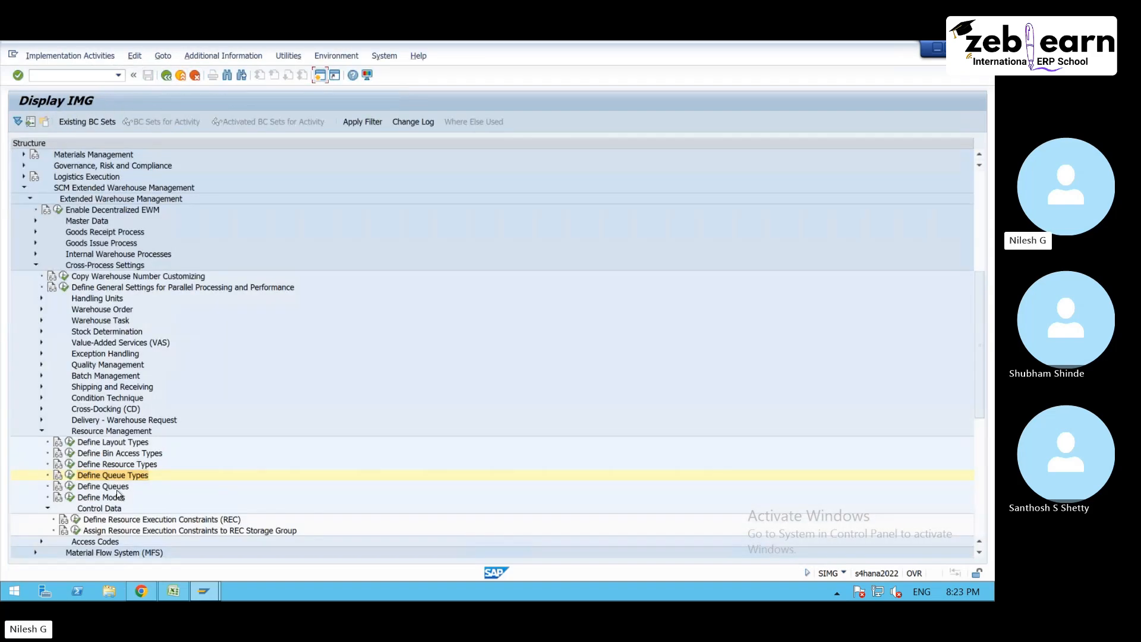
- Execute the Define Queues activity under Resource Management and position the queue list at warehouse 7500
click(69, 486)
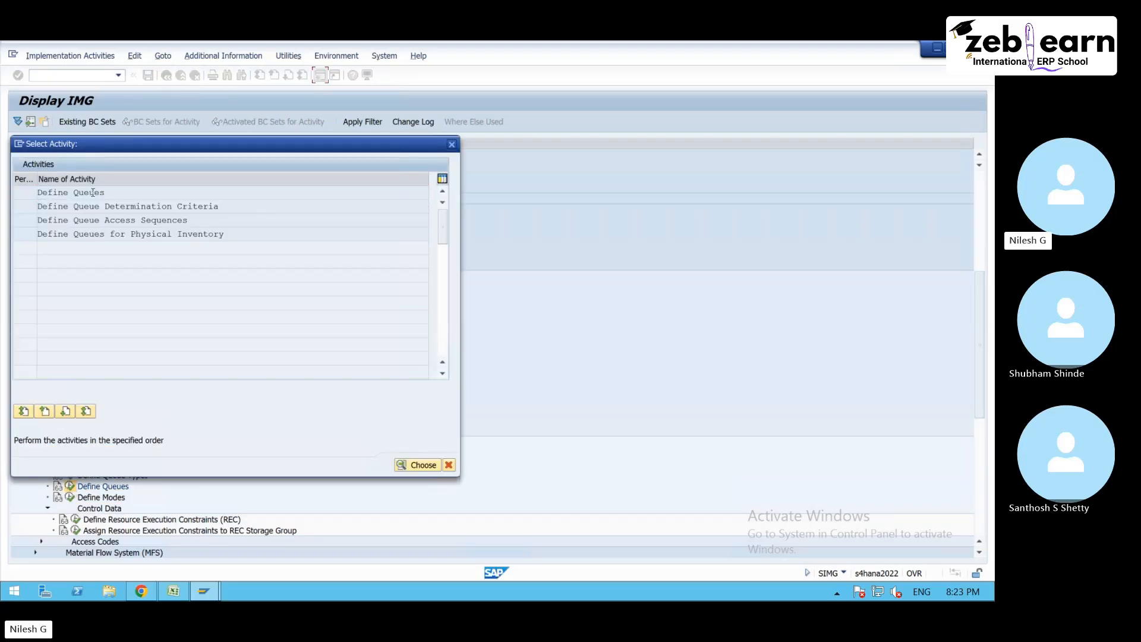
double_click(92, 192)
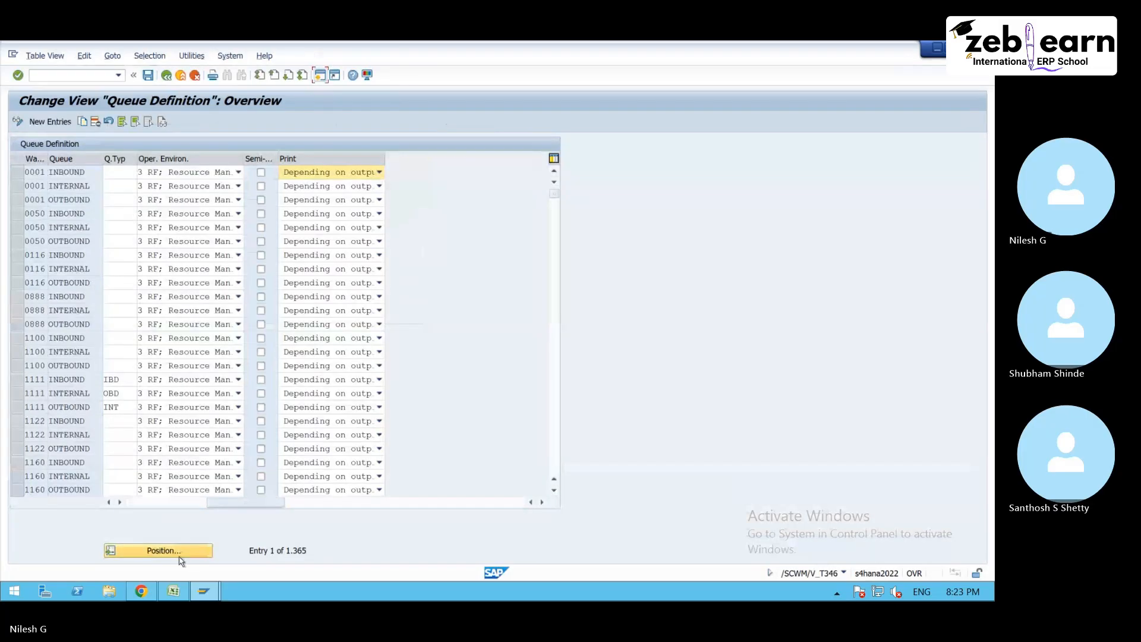
click(178, 551)
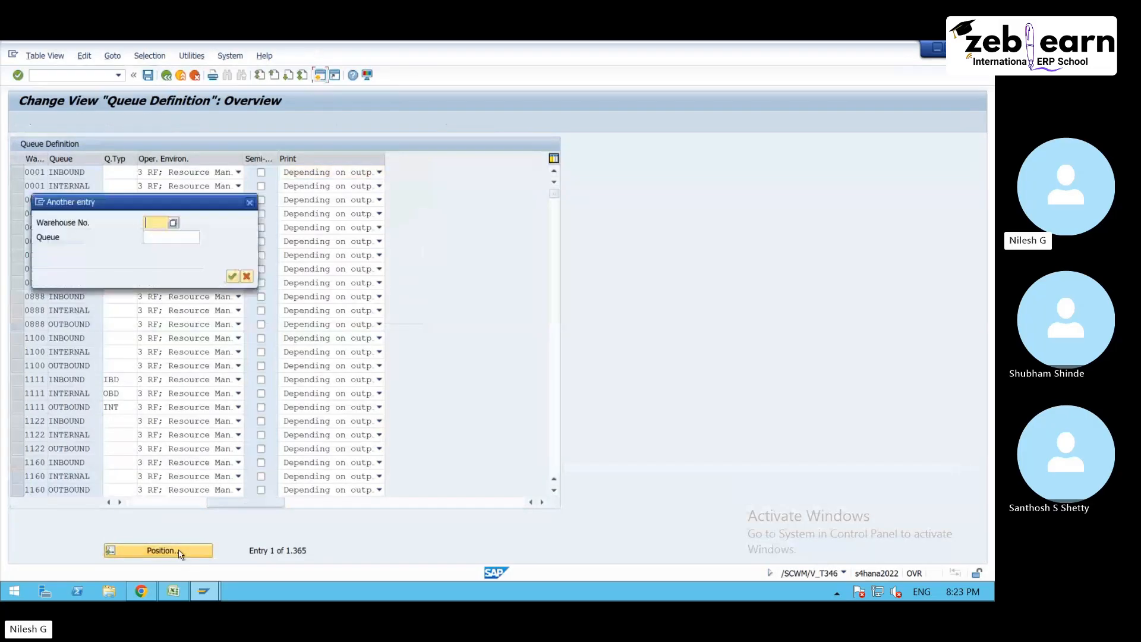
text(750)
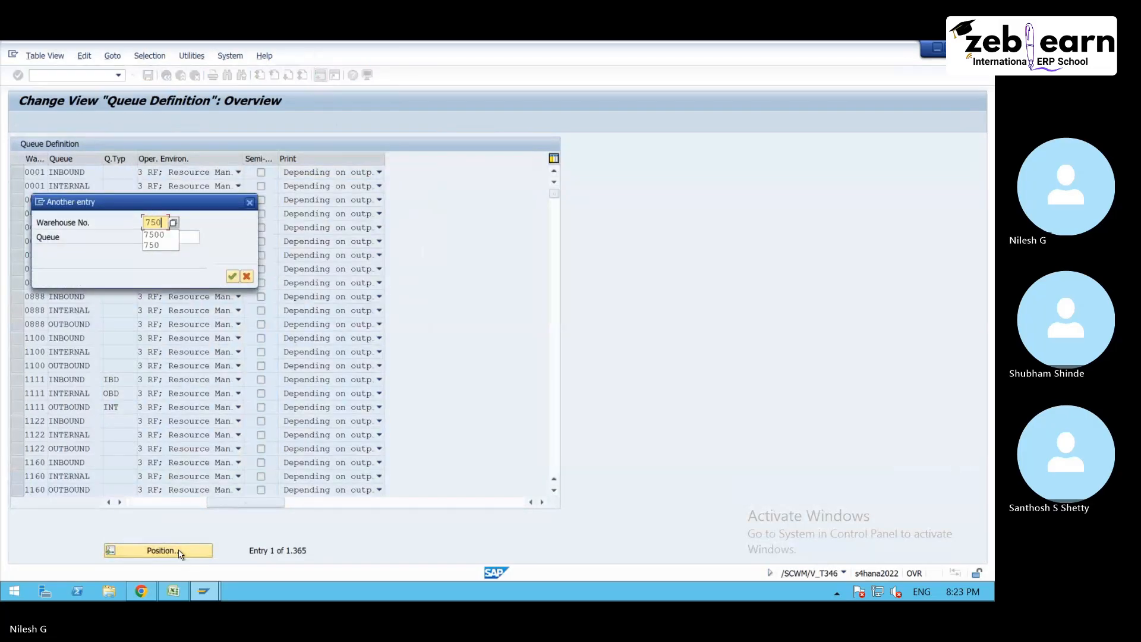
key(Return)
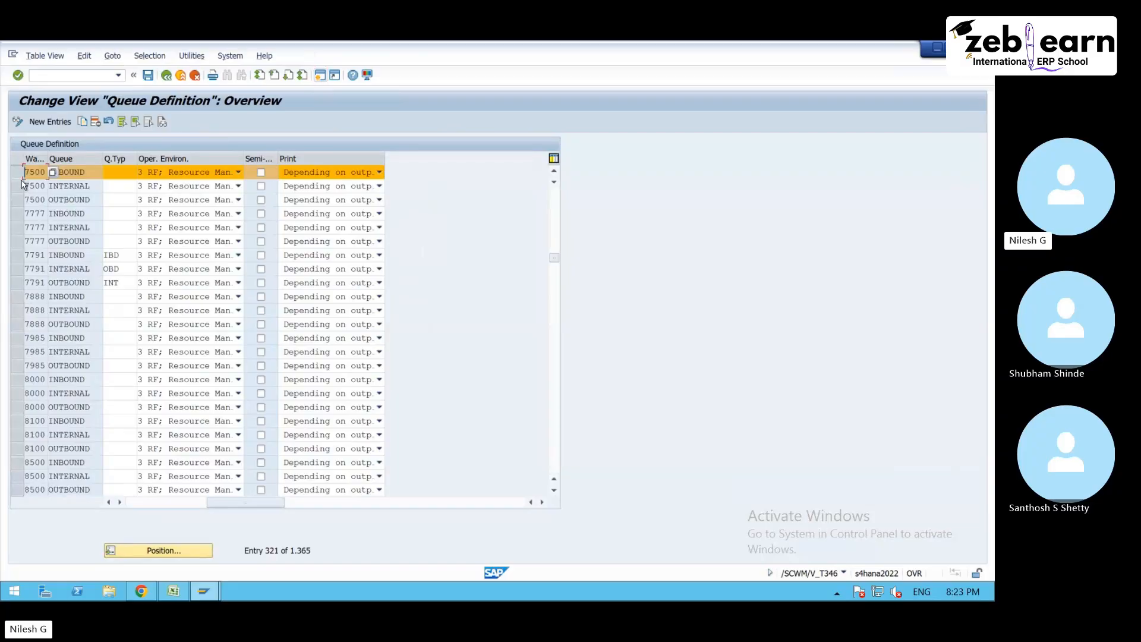
click(17, 187)
click(18, 200)
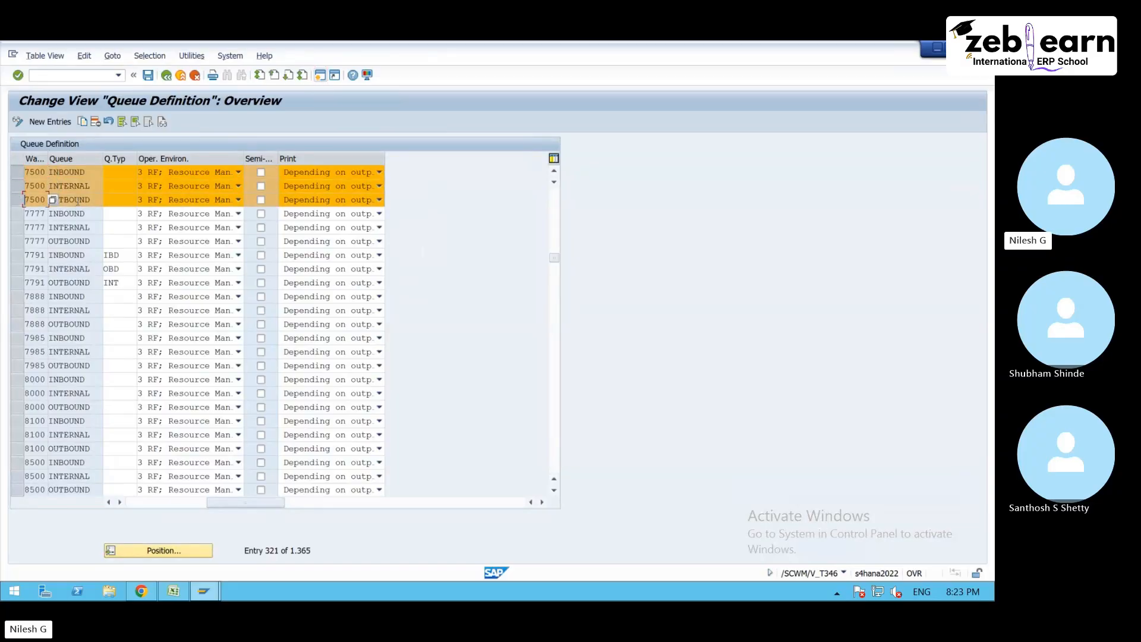
click(77, 200)
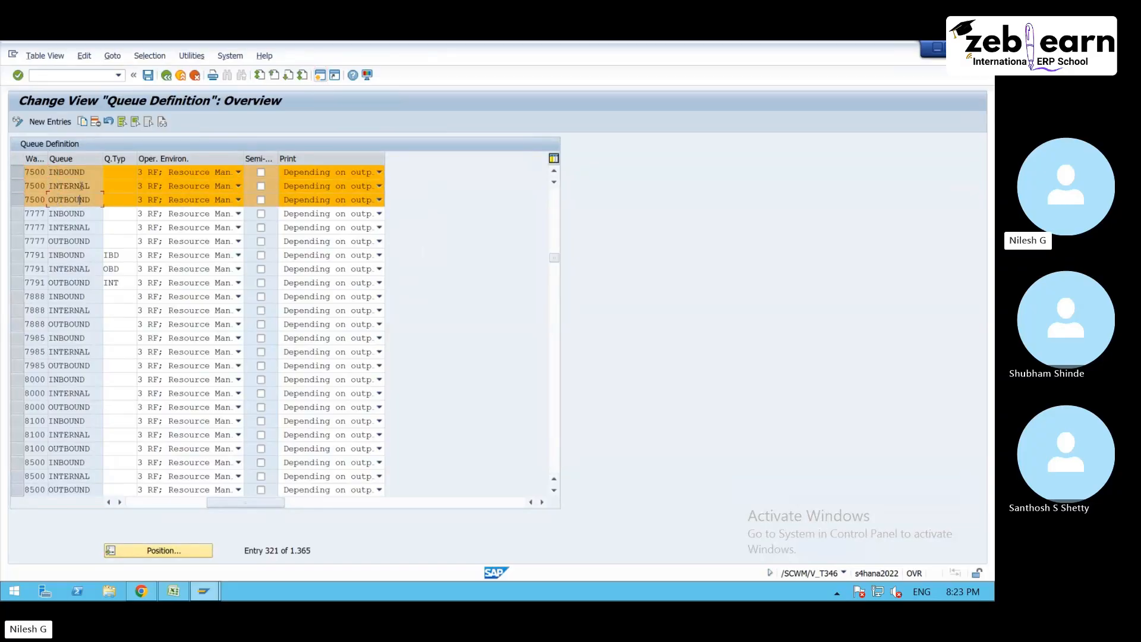
click(16, 174)
click(17, 187)
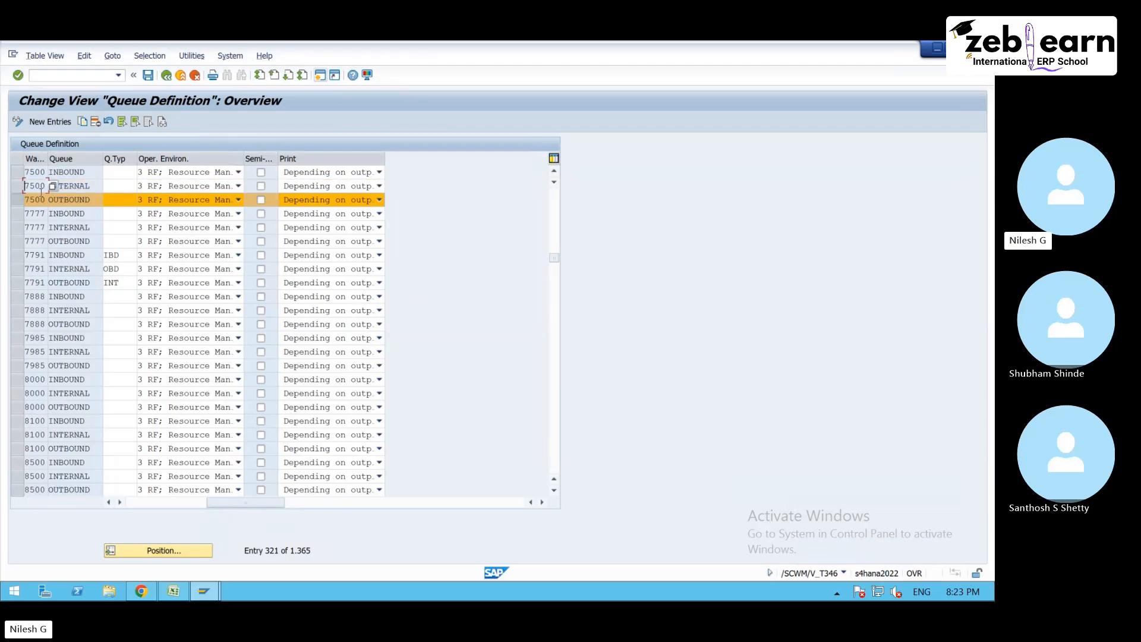
click(16, 200)
click(69, 174)
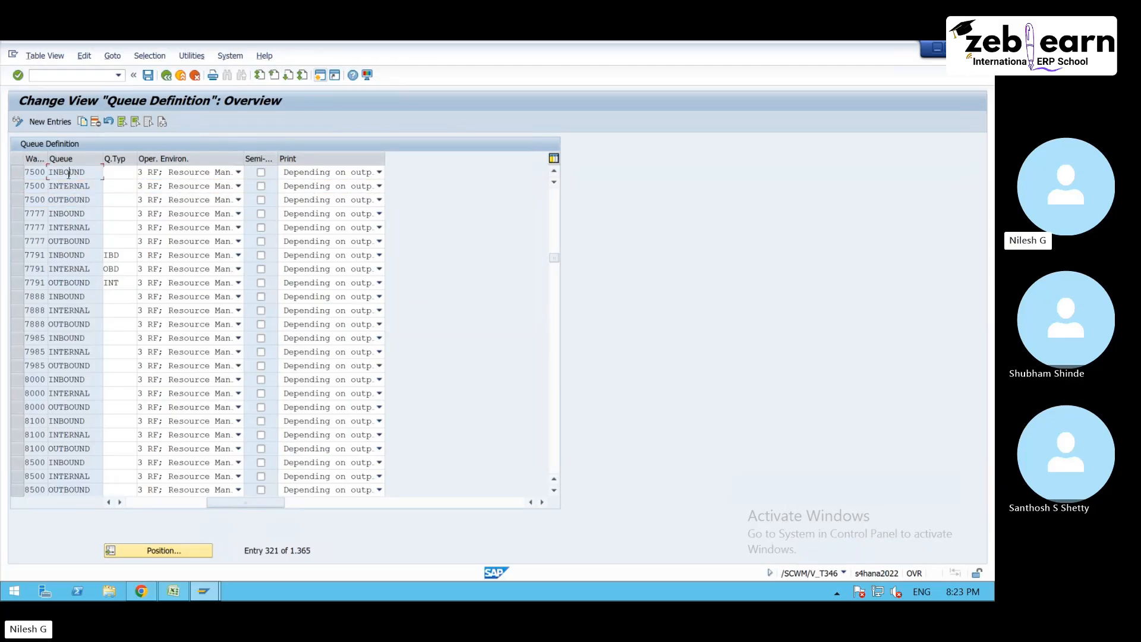
- Assign queue type IBD to the INBOUND queue and INT to the INTERNAL queue of warehouse 7500
click(119, 174)
key(F4)
drag(141, 146, 258, 147)
double_click(183, 230)
click(126, 186)
text(int)
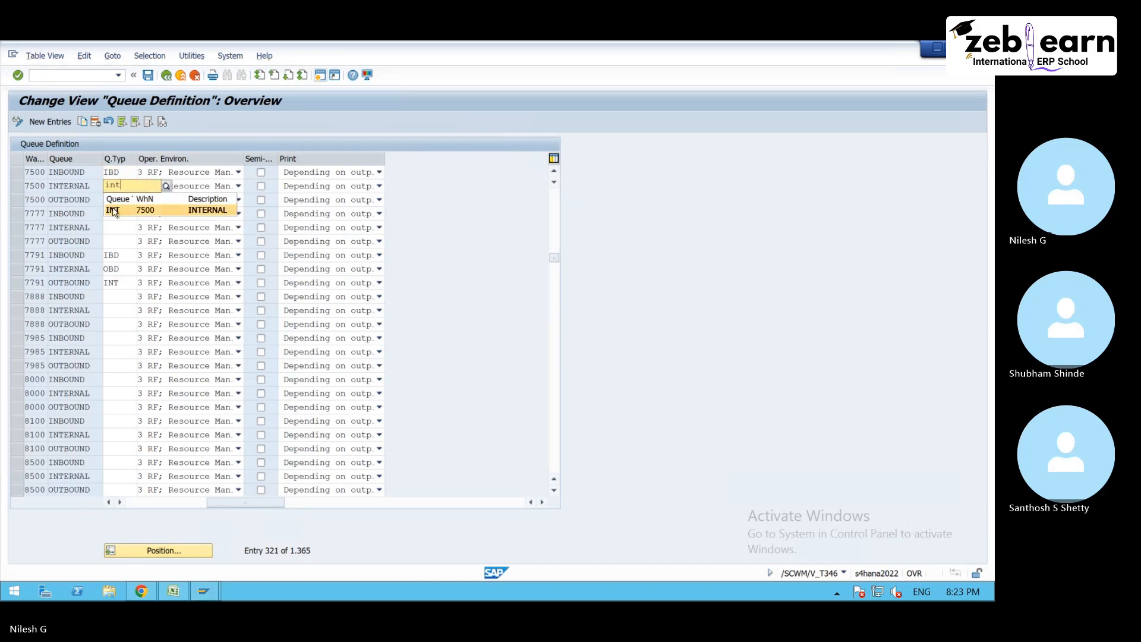
click(113, 210)
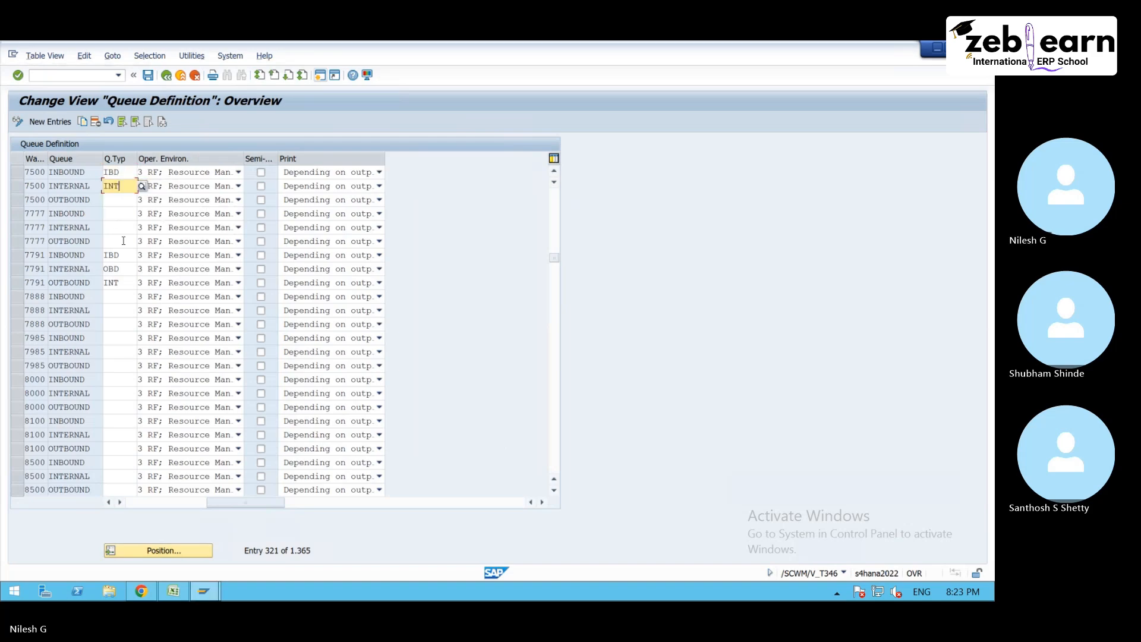
- Copy queue type OBD from the warehouse 7791 entry to the OUTBOUND queue of warehouse 7500
click(121, 270)
key(ctrl+c)
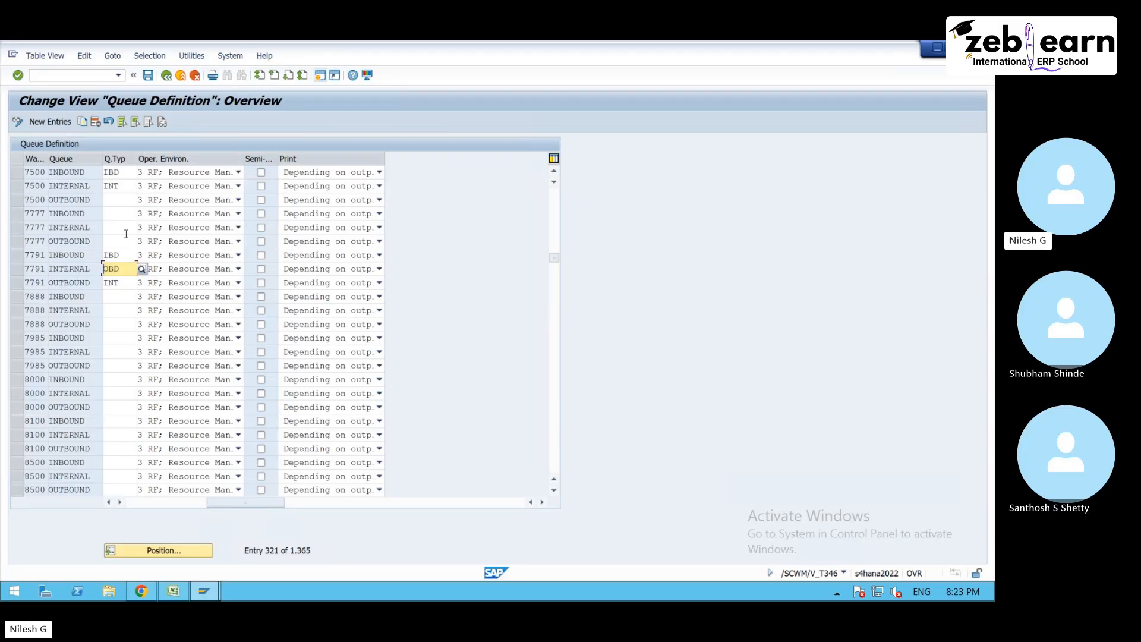
click(119, 200)
key(ctrl+v)
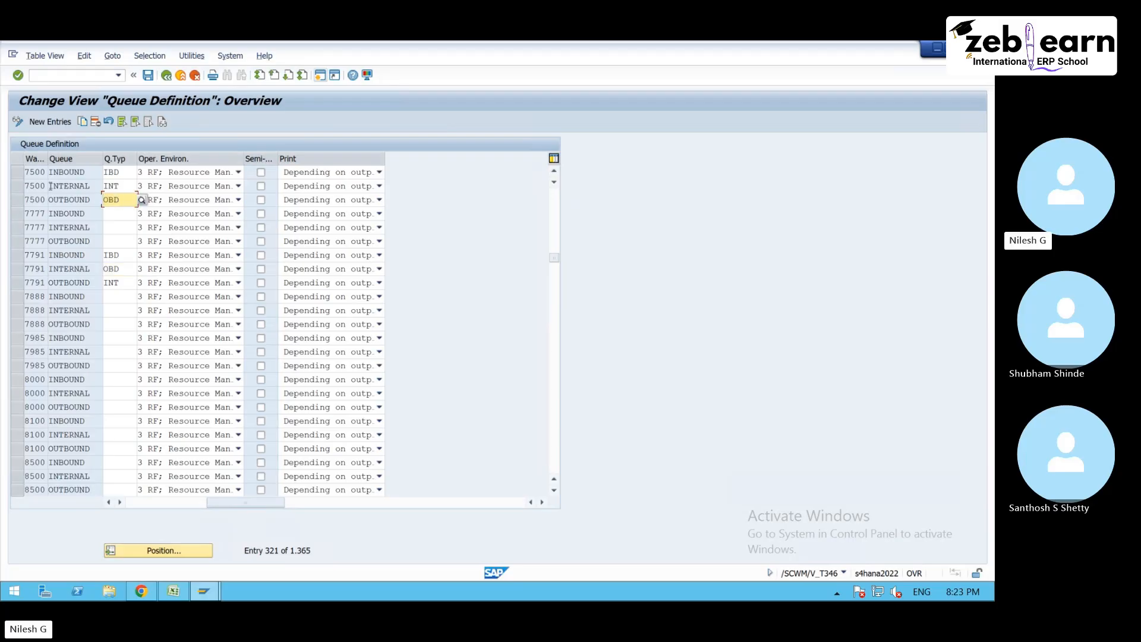
- Select the three queues of warehouse 7500, view the field help for their queue type, and close the help
drag(16, 172, 17, 199)
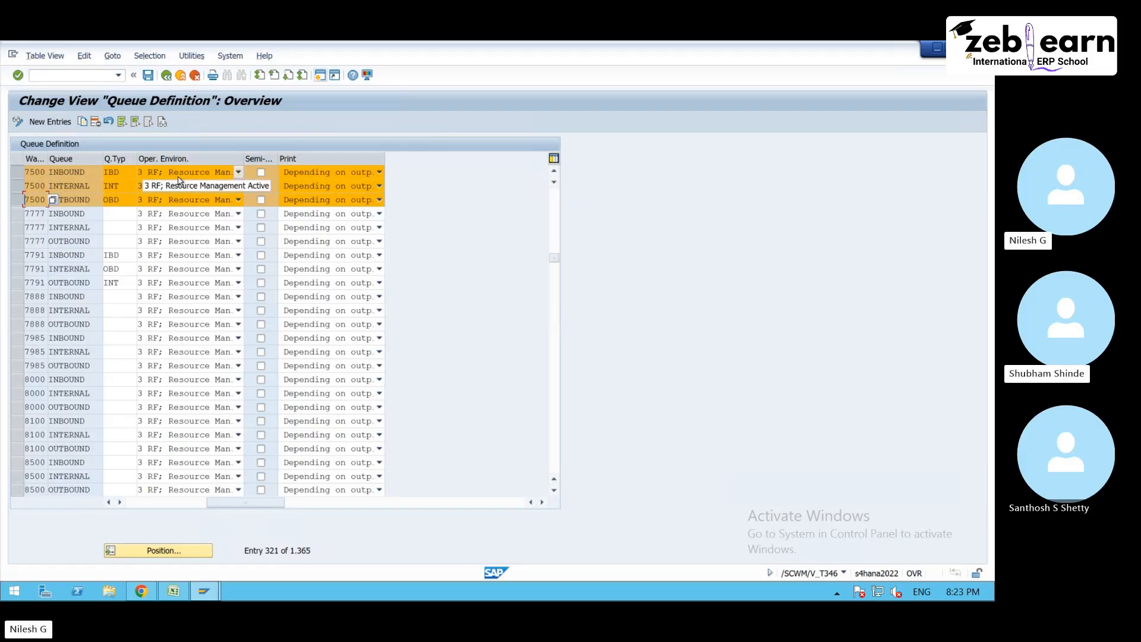
click(128, 173)
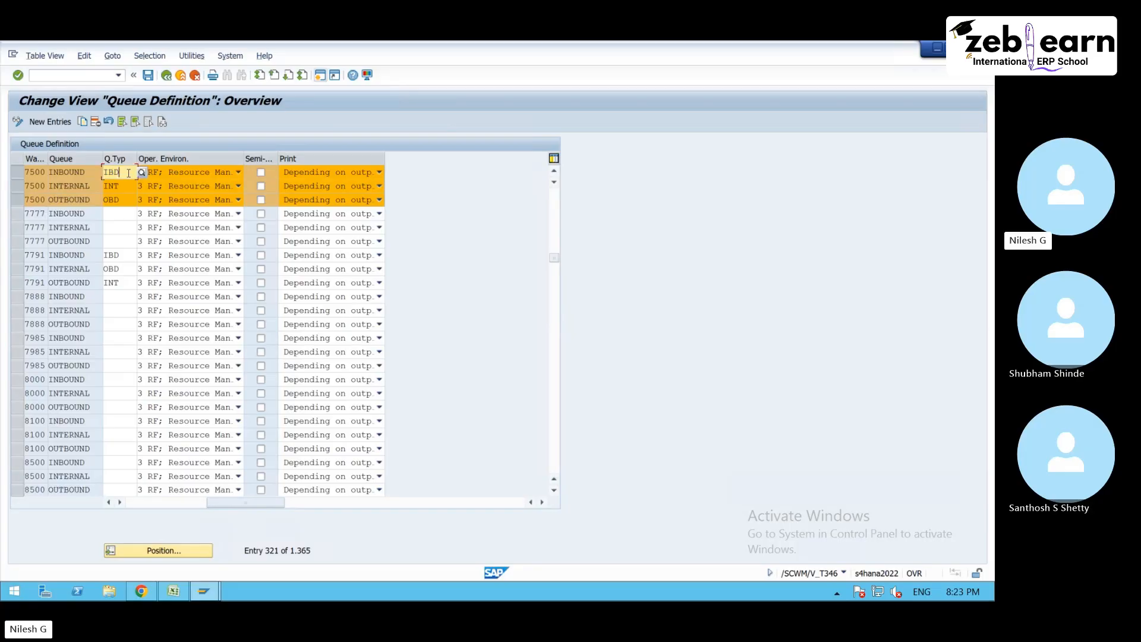
key(Return)
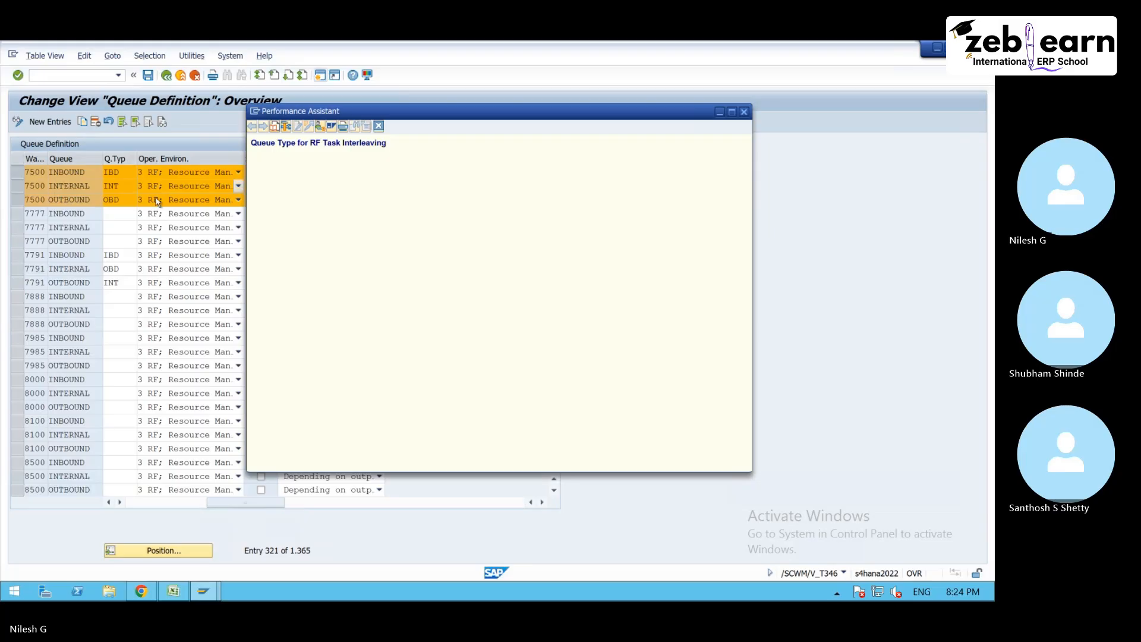
click(379, 127)
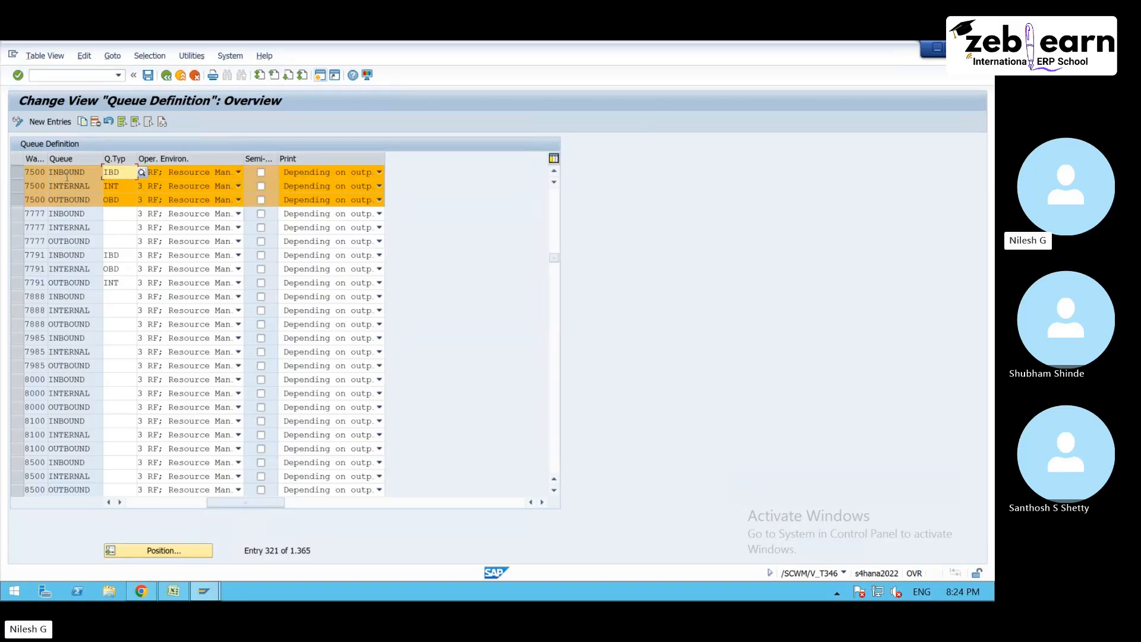
- Choose 3 RF; Resource Management Active as the operating environment of the INBOUND queue in warehouse 7500
click(125, 199)
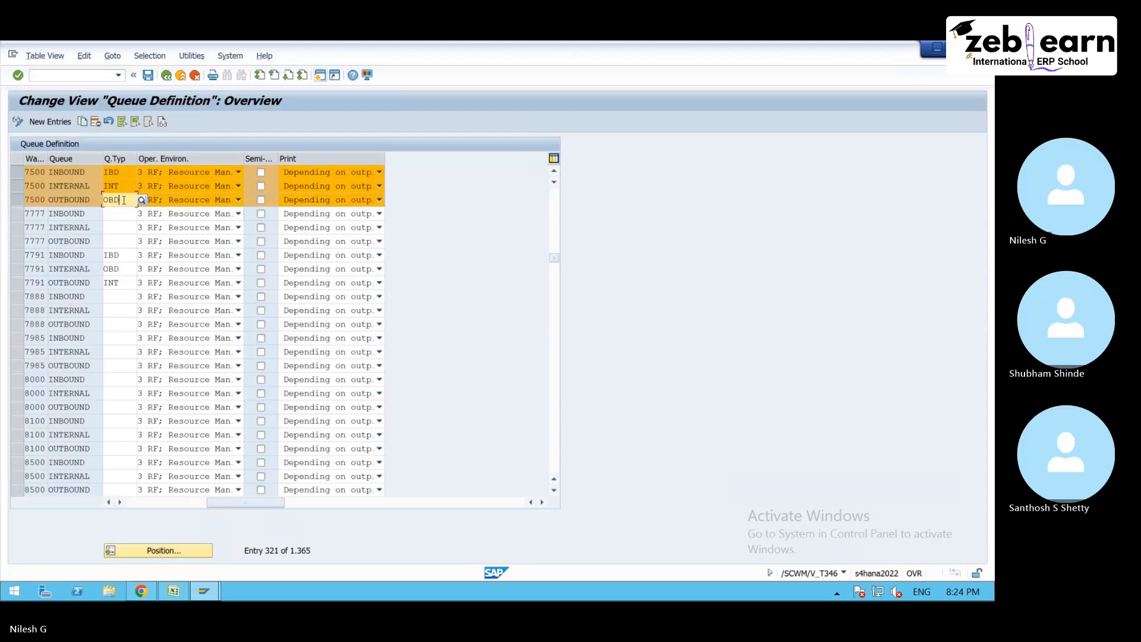
click(130, 172)
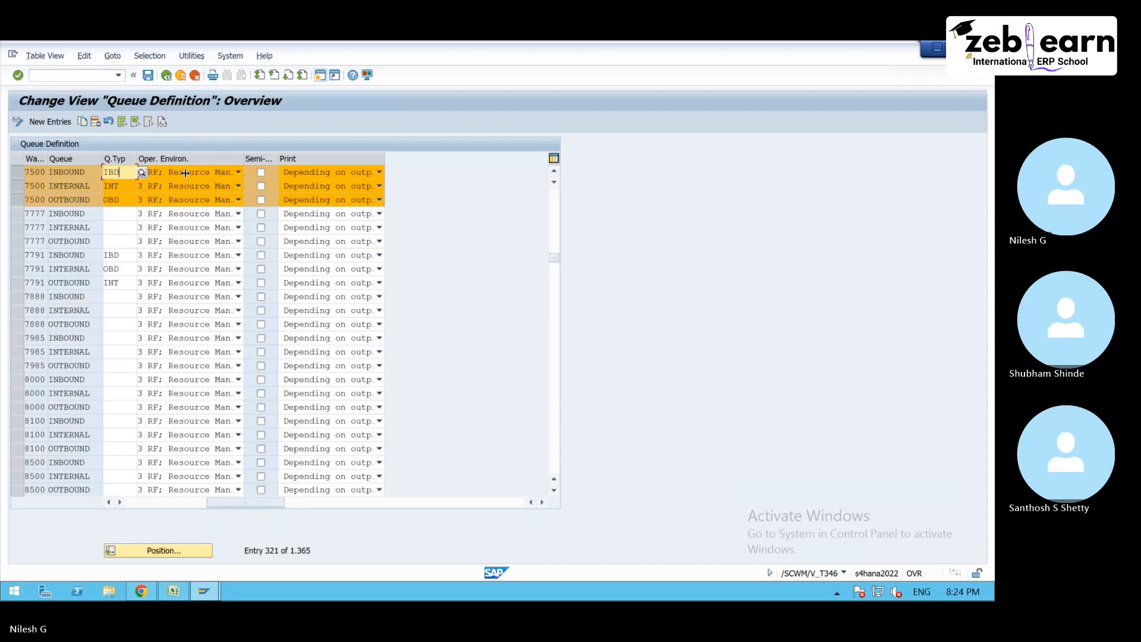
click(193, 175)
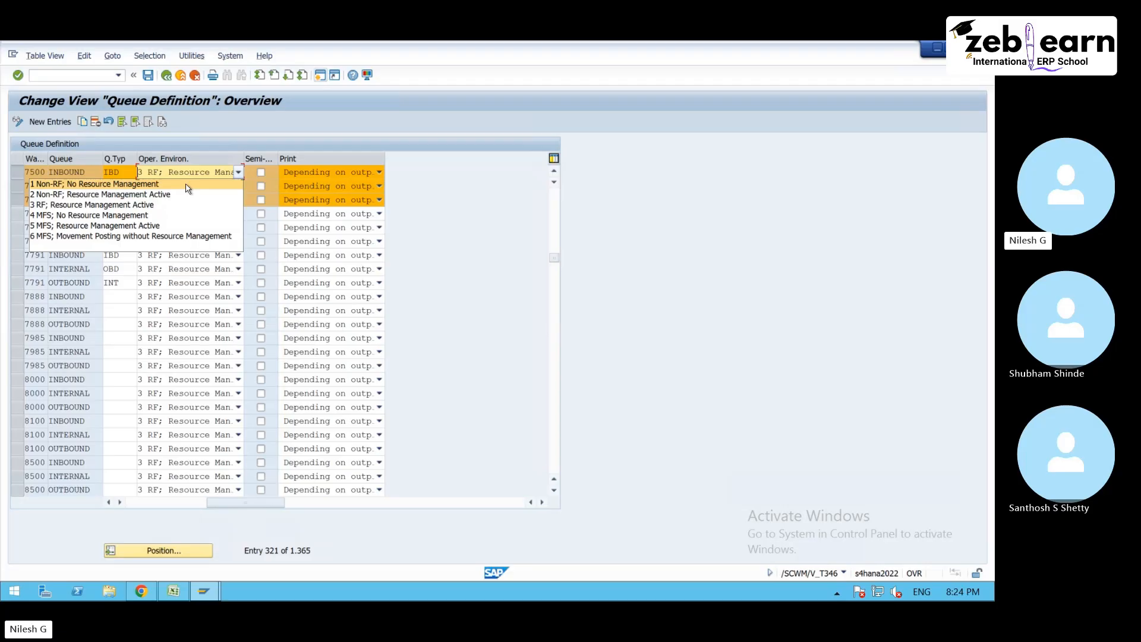
click(90, 207)
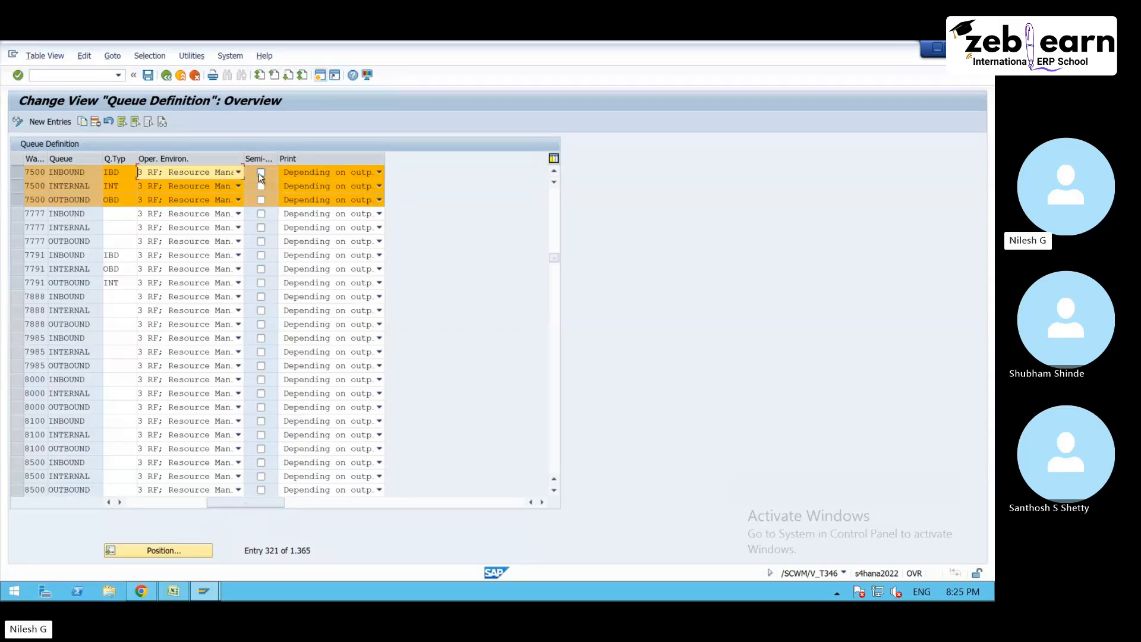
- Switch to Chrome, view the Extensiv and WMSOne warehouse images in the Google results, and return to the SAP queue definition
click(142, 591)
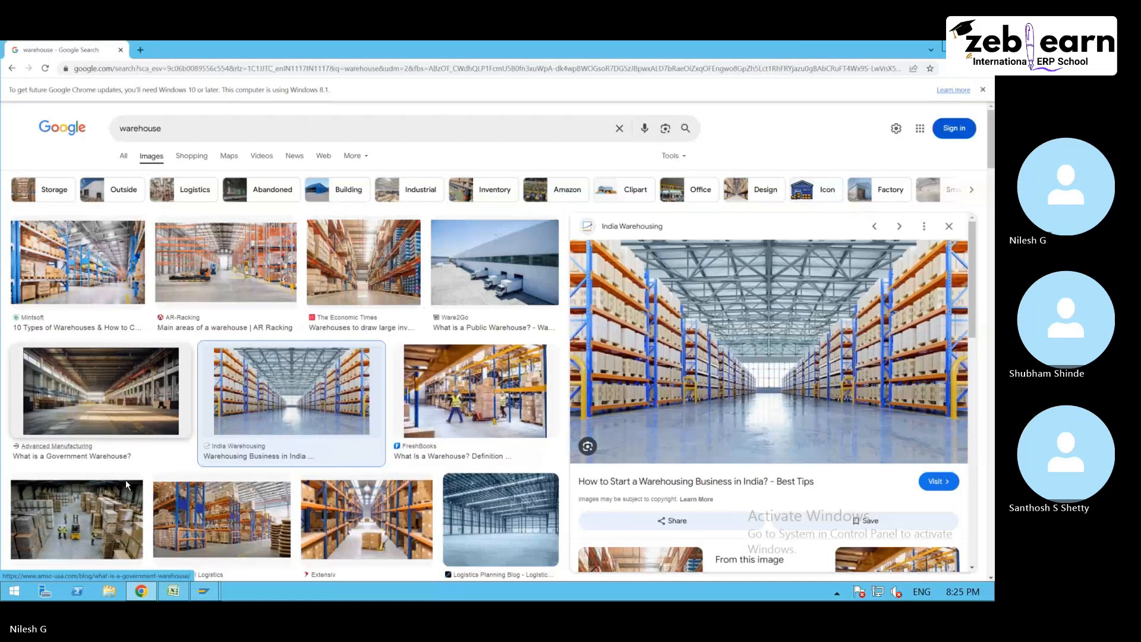
click(387, 513)
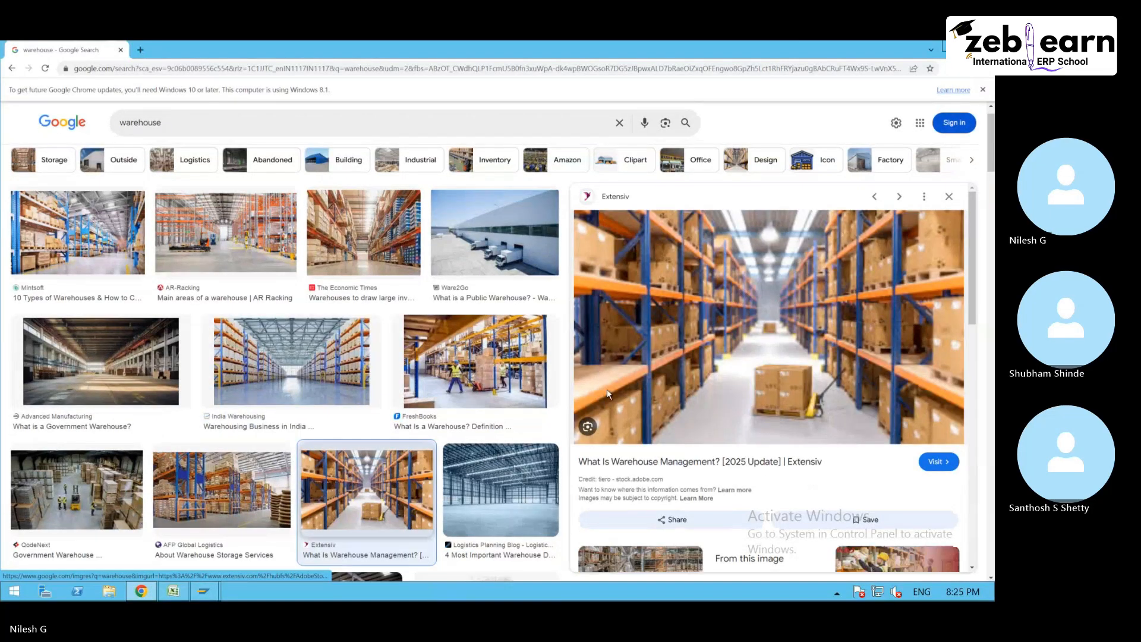
scroll(866, 462, down, 5)
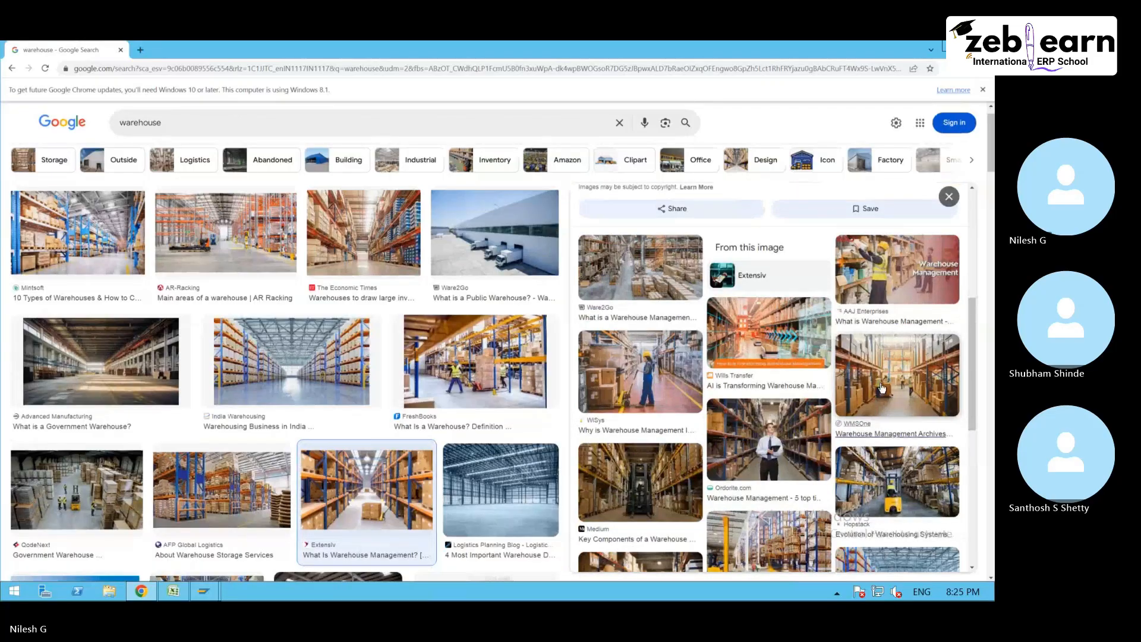
click(920, 393)
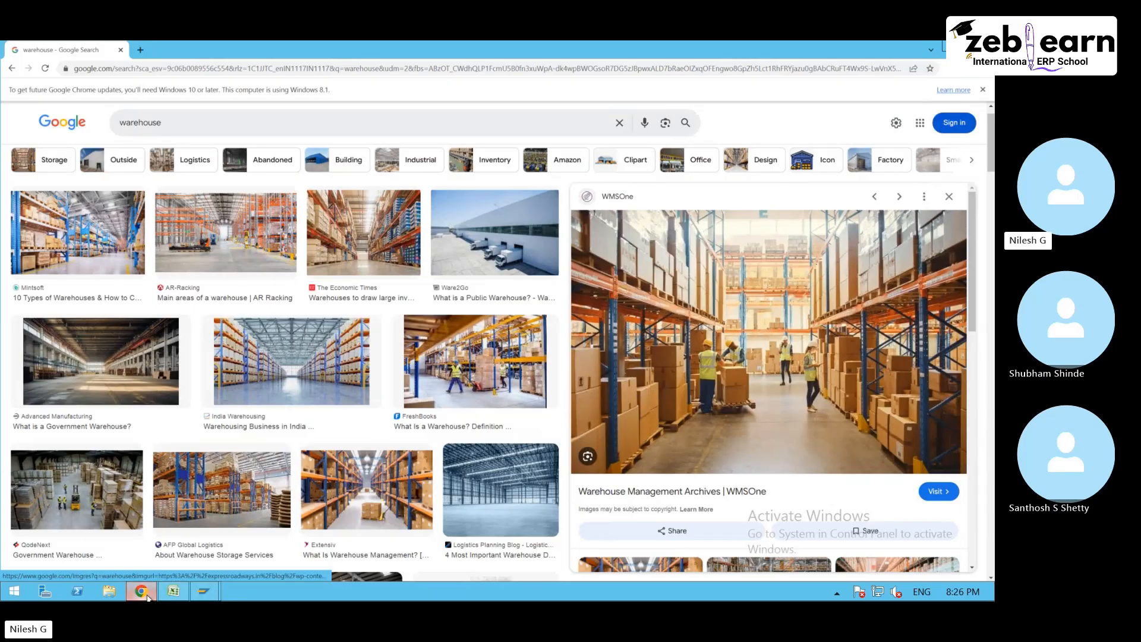
click(204, 591)
click(288, 517)
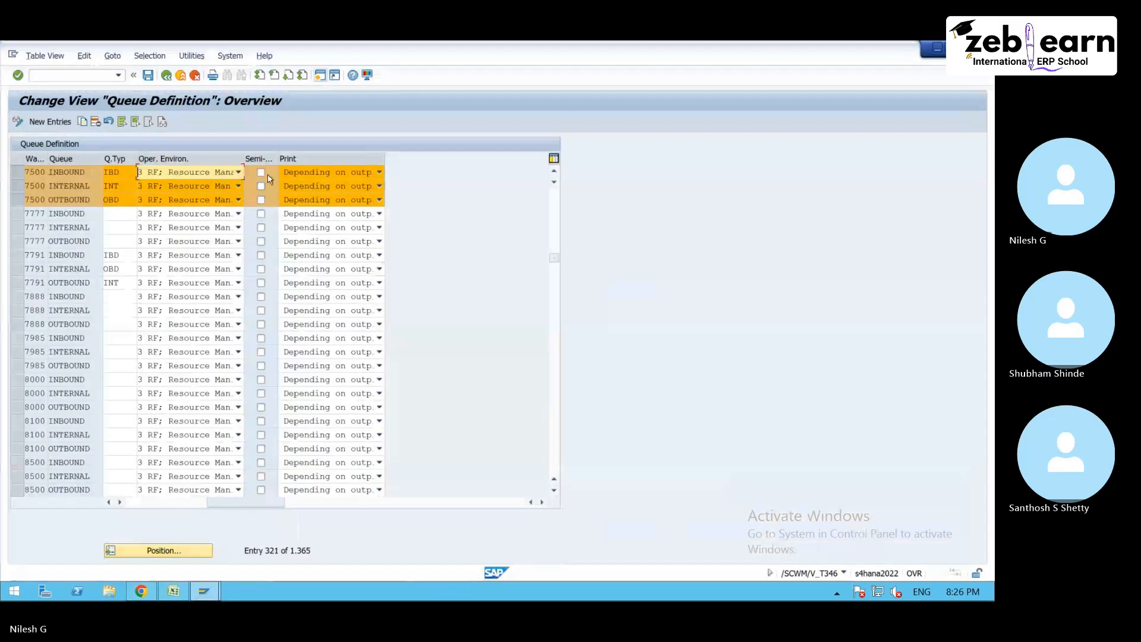
- Switch to Chrome to look at the WMSOne warehouse image again and return to the SAP queue definition
click(156, 594)
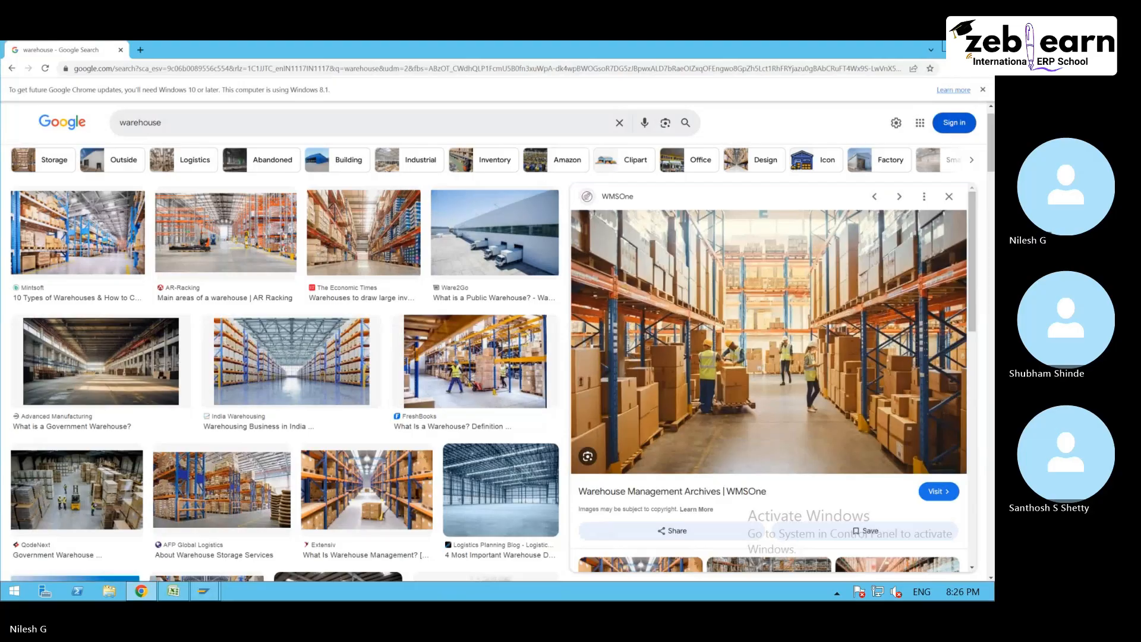
click(951, 47)
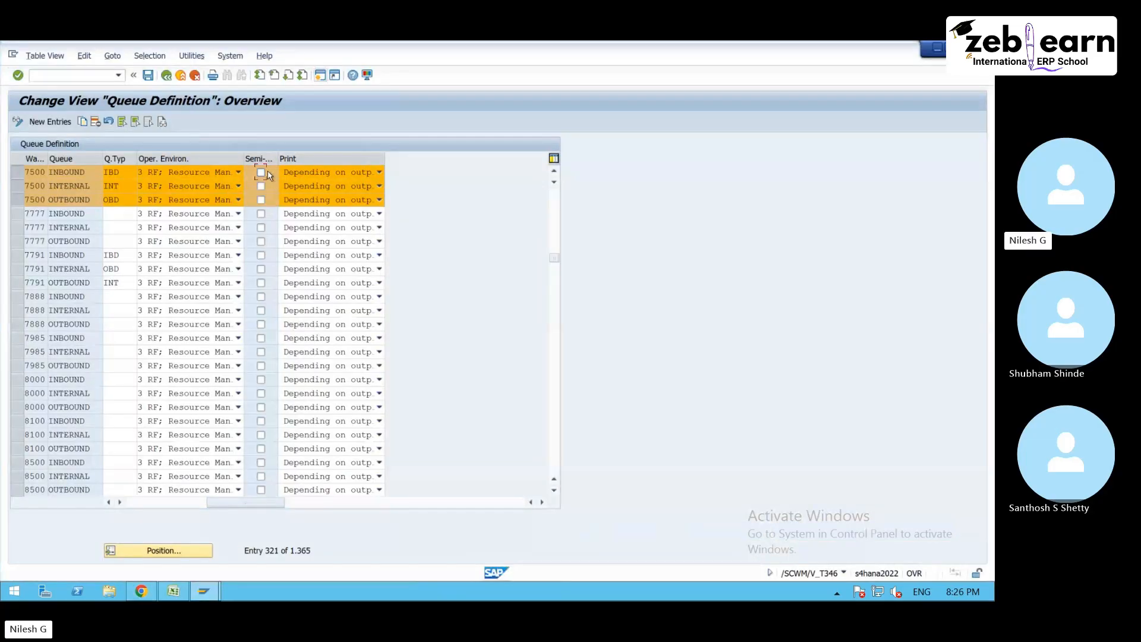
- Choose Depending on output determination as the print setting of warehouse 7500's INBOUND queue and save the queues to customizing request A4HK900479
click(317, 173)
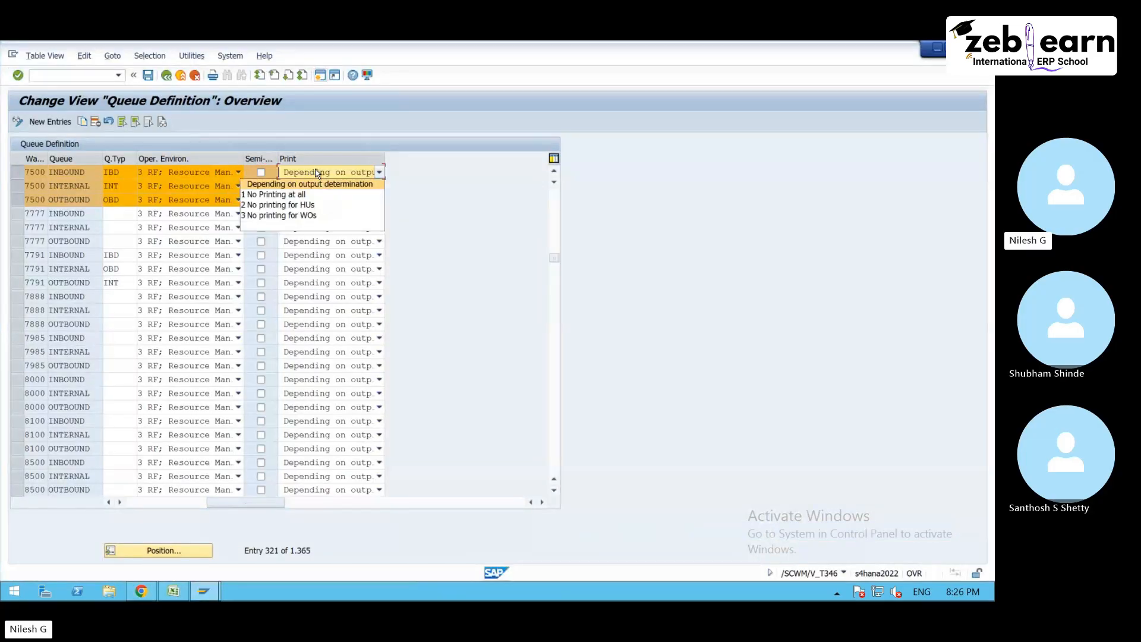
click(336, 184)
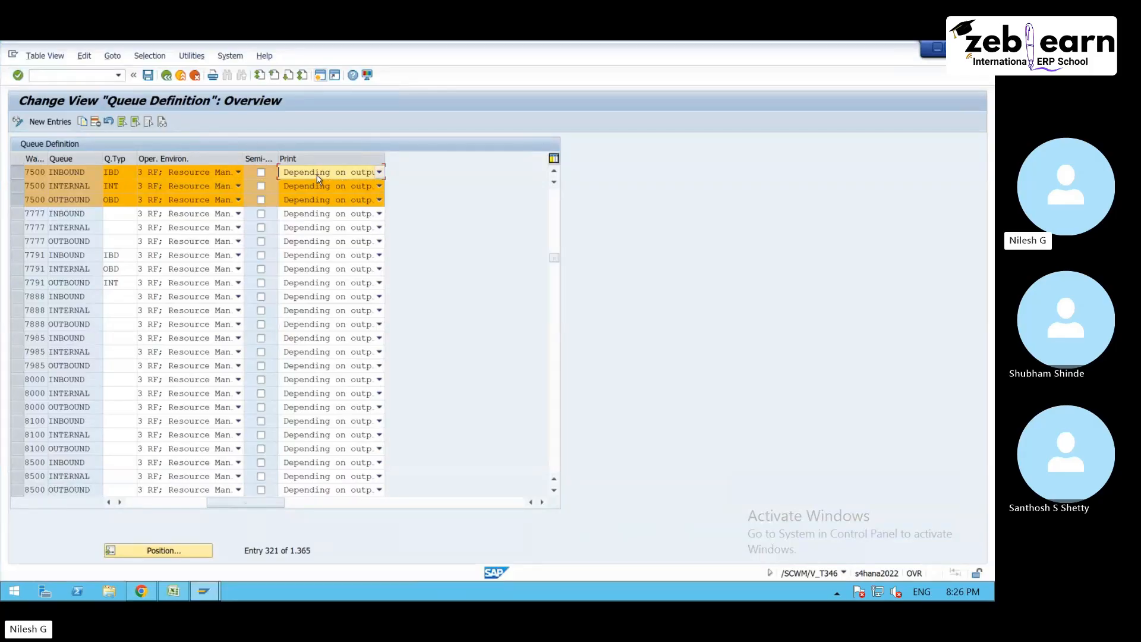
click(148, 76)
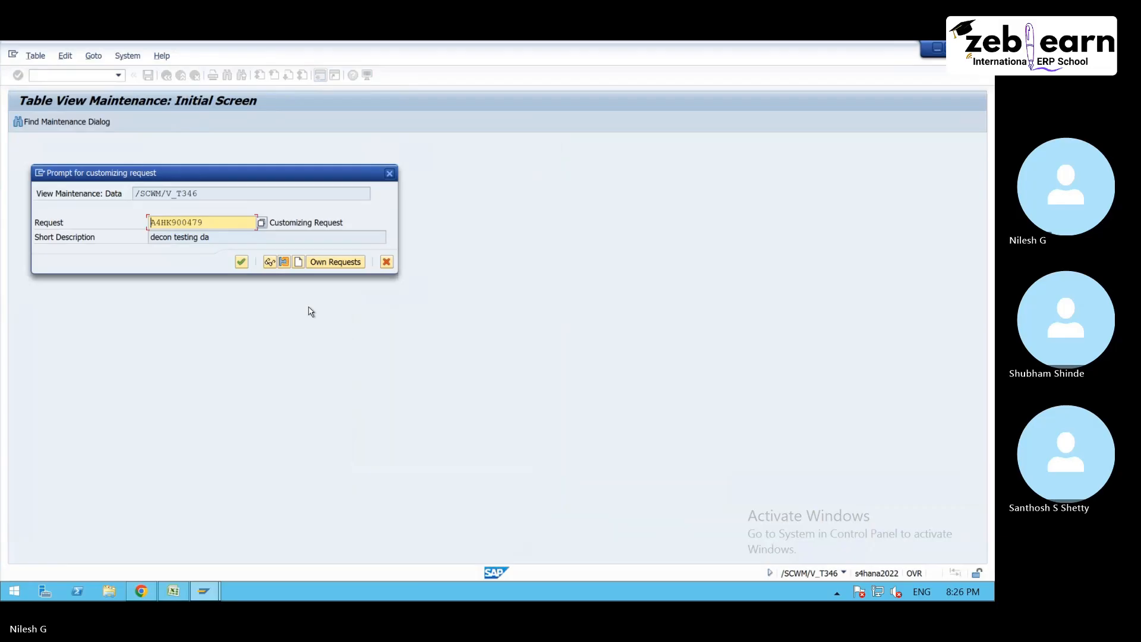
click(241, 261)
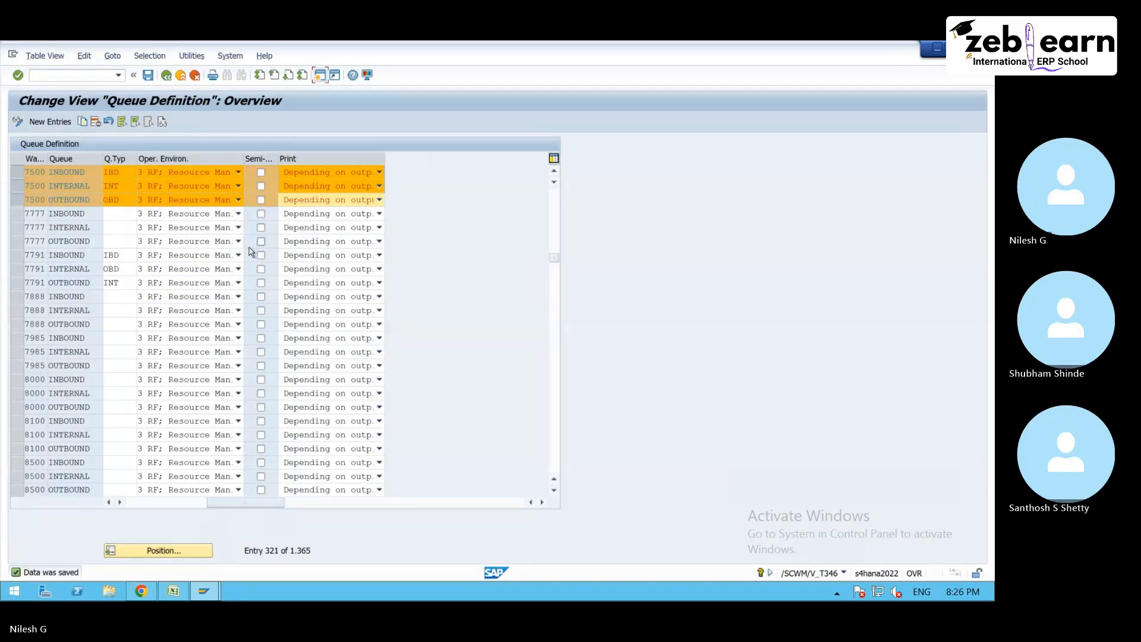
click(148, 76)
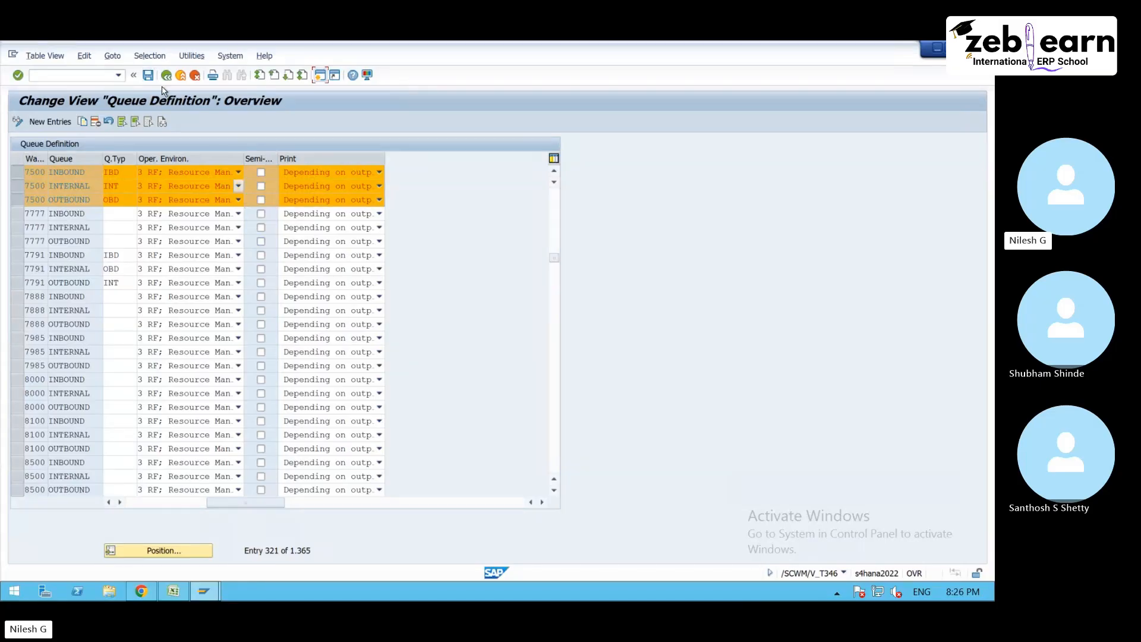
click(94, 172)
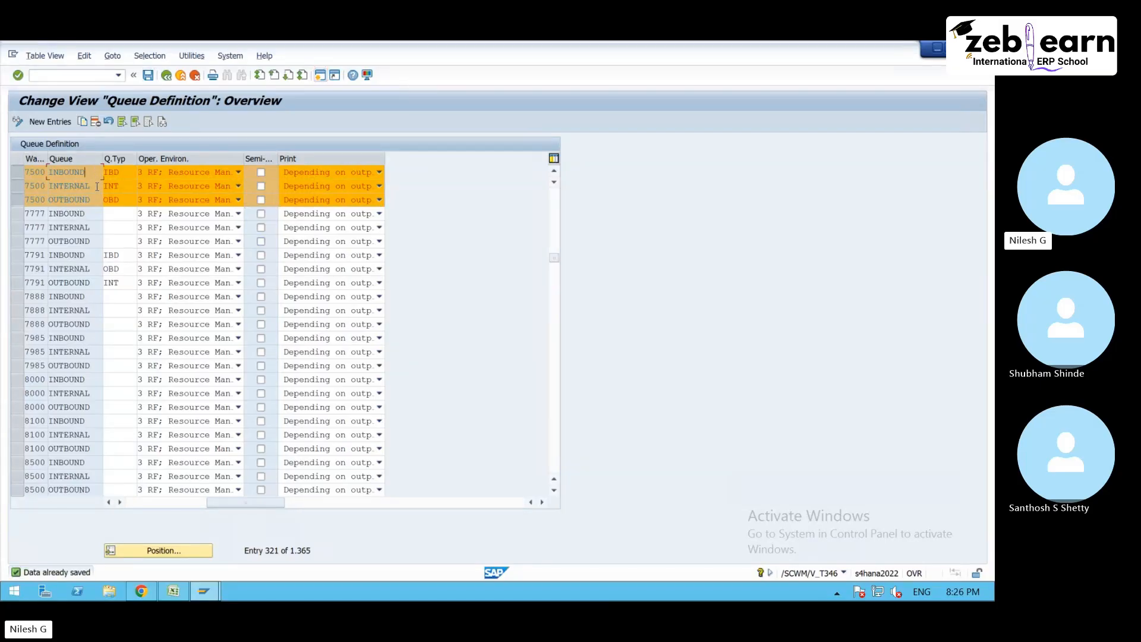
- Leave the queue definition, open the Define Queue Determination Criteria activity, and position the list at warehouse 7500
click(167, 76)
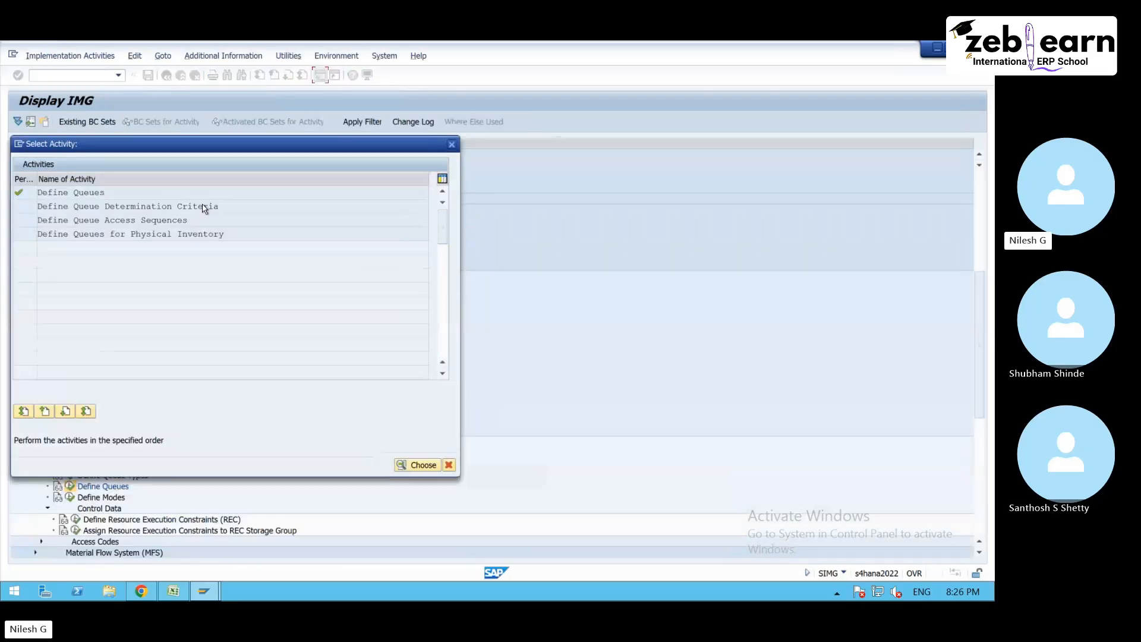
double_click(215, 206)
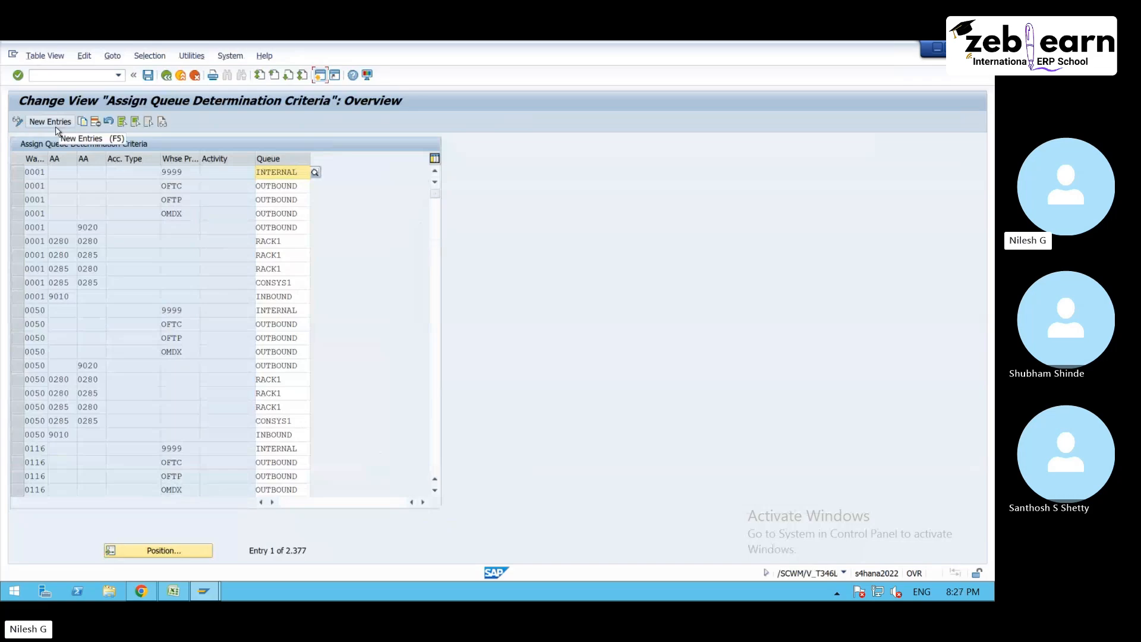
click(174, 553)
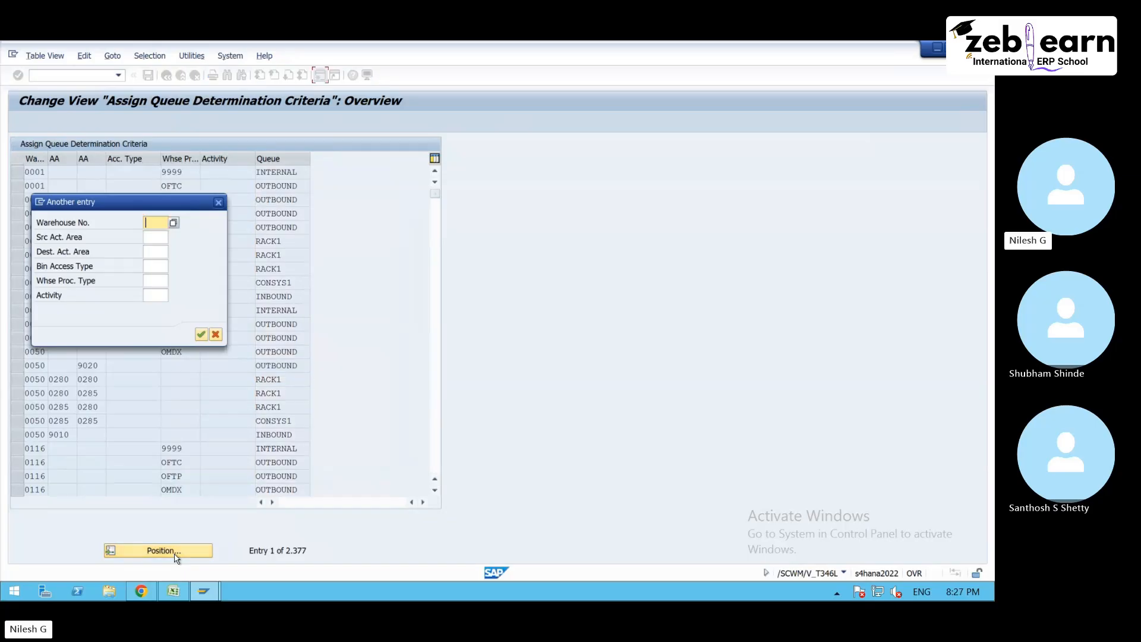
text(7500)
key(Return)
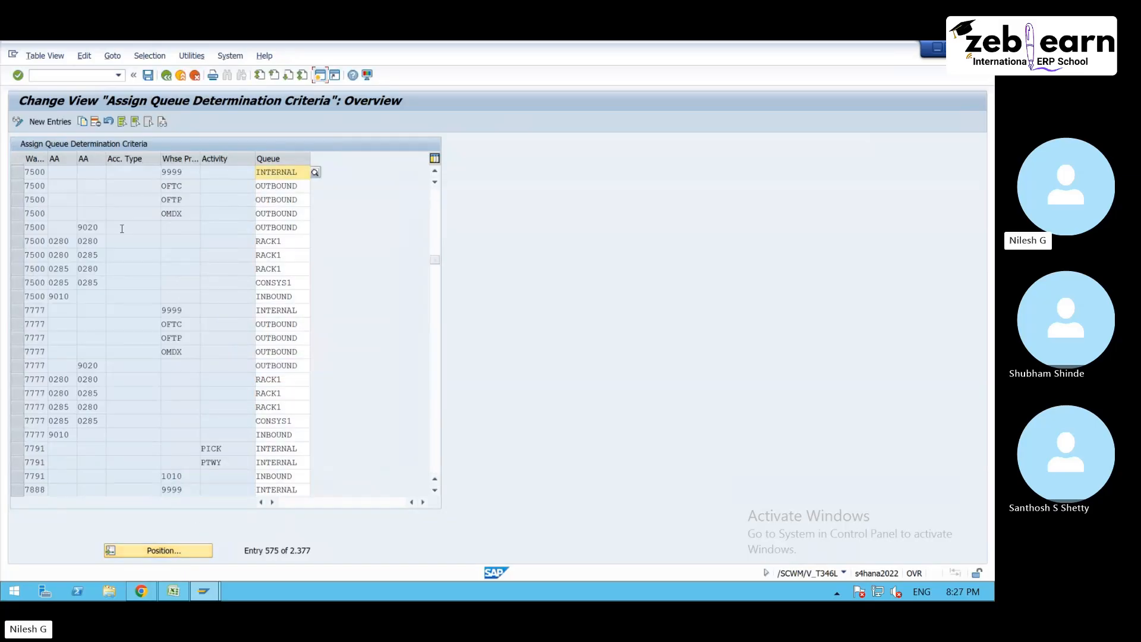
- Delete all queue determination criteria of warehouse 7500 and save the deletion to customizing request A4HK900479
drag(16, 172, 18, 300)
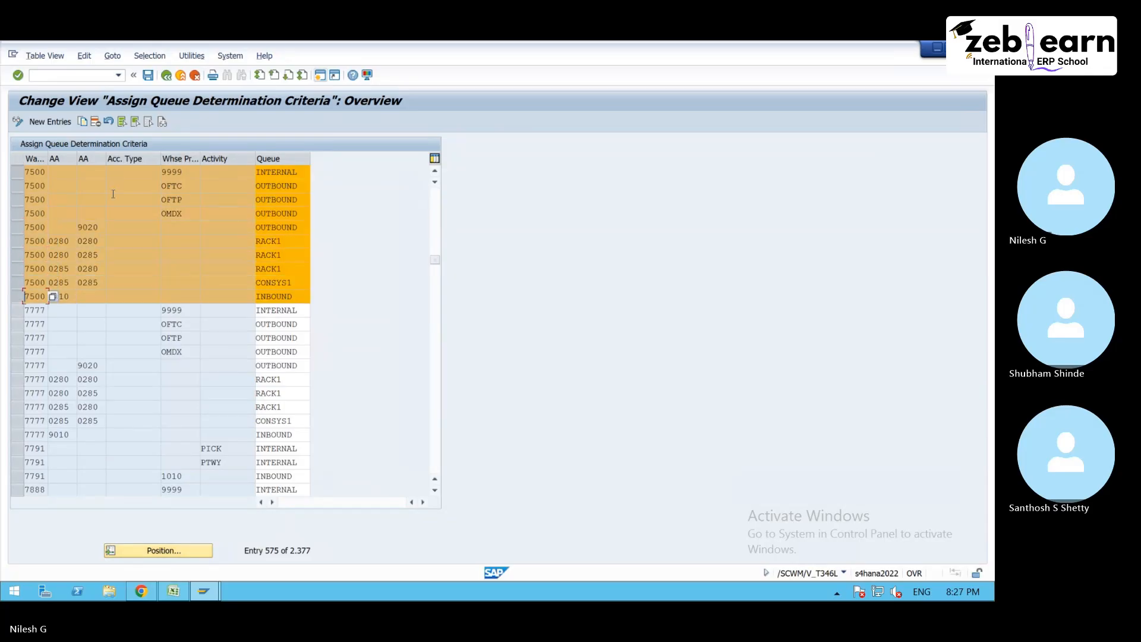
click(96, 122)
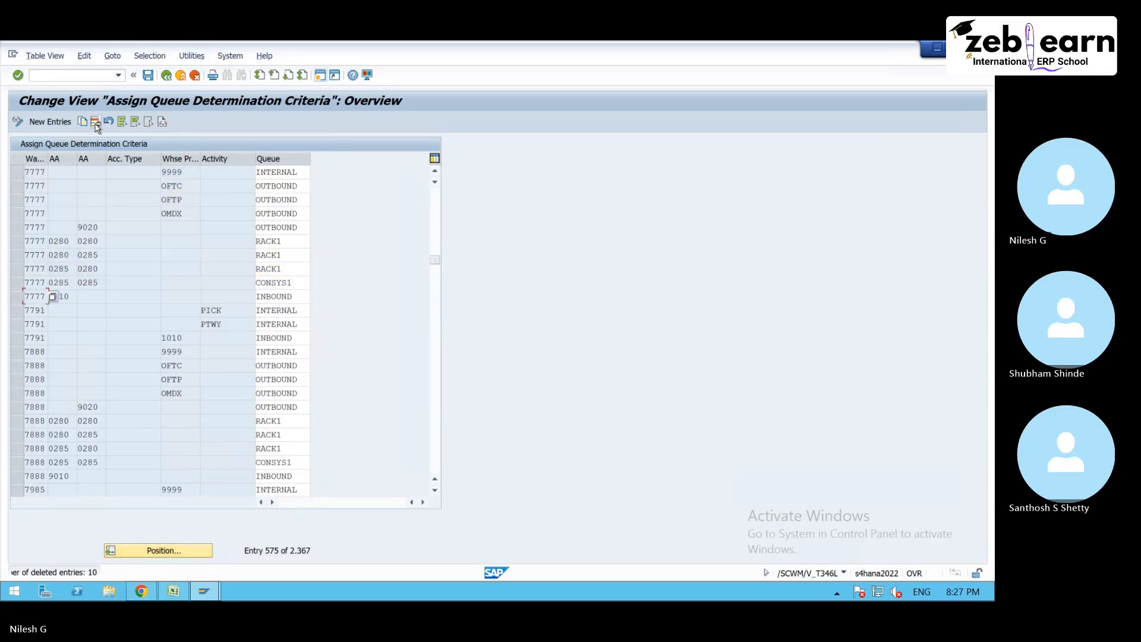
click(147, 75)
click(242, 262)
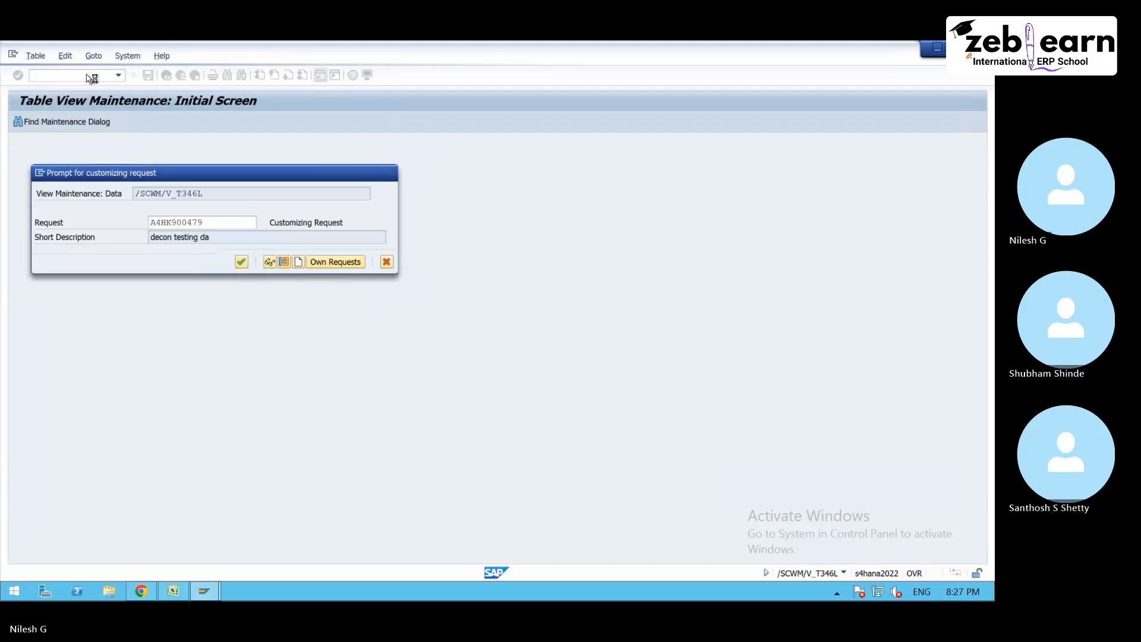
- Start a new queue determination entry for warehouse 7500 and view the field help for its source and destination activity areas
click(50, 121)
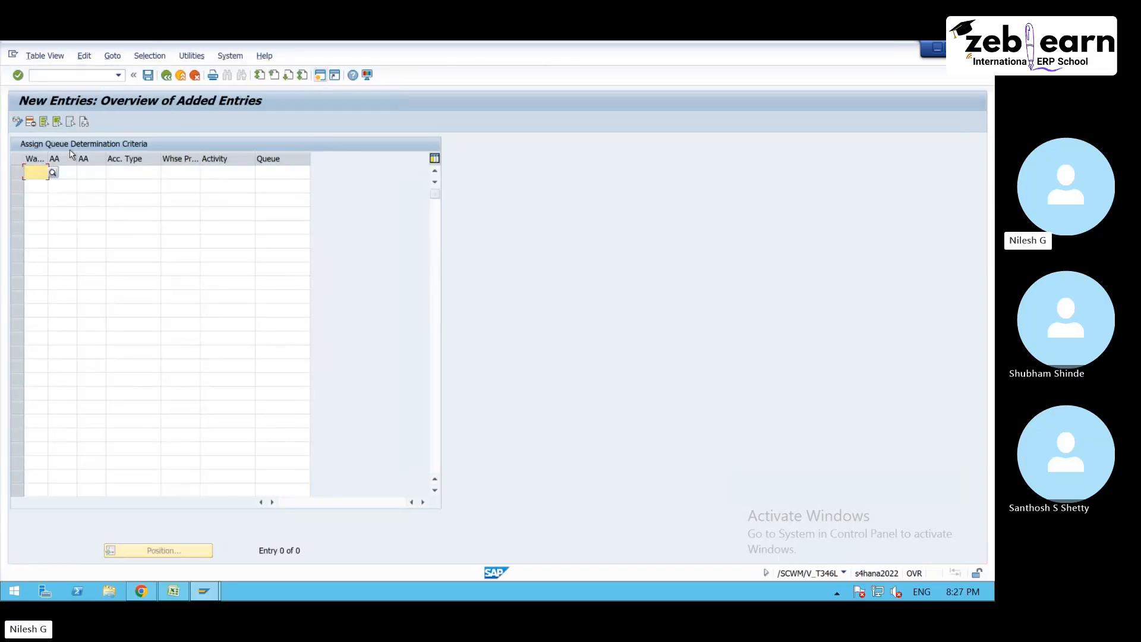
text(7500)
key(F1)
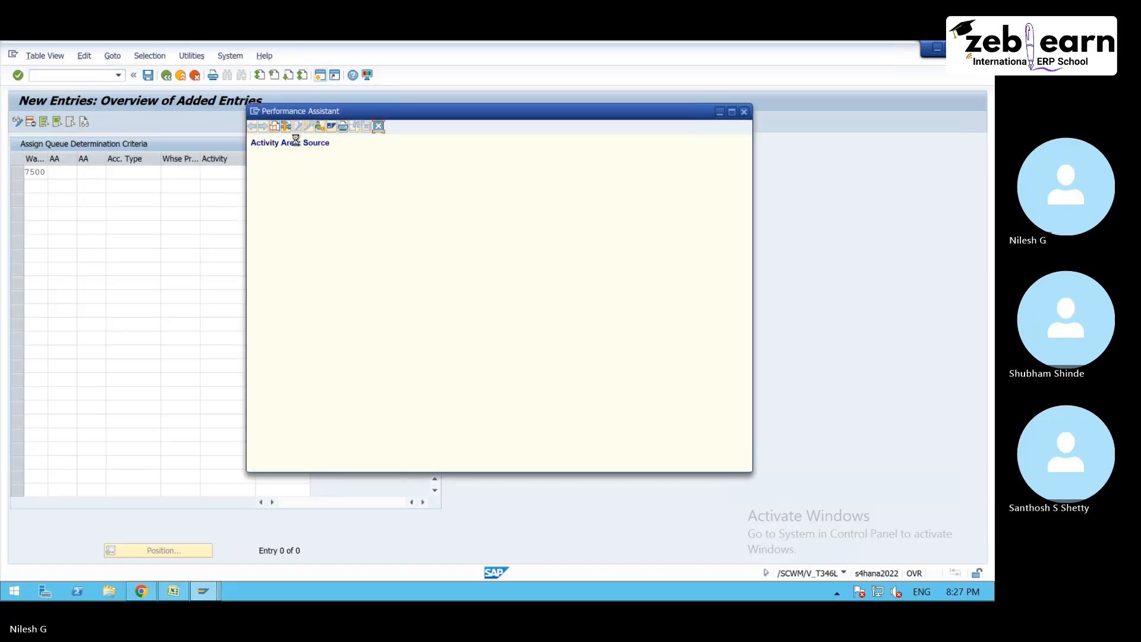
click(378, 126)
click(99, 173)
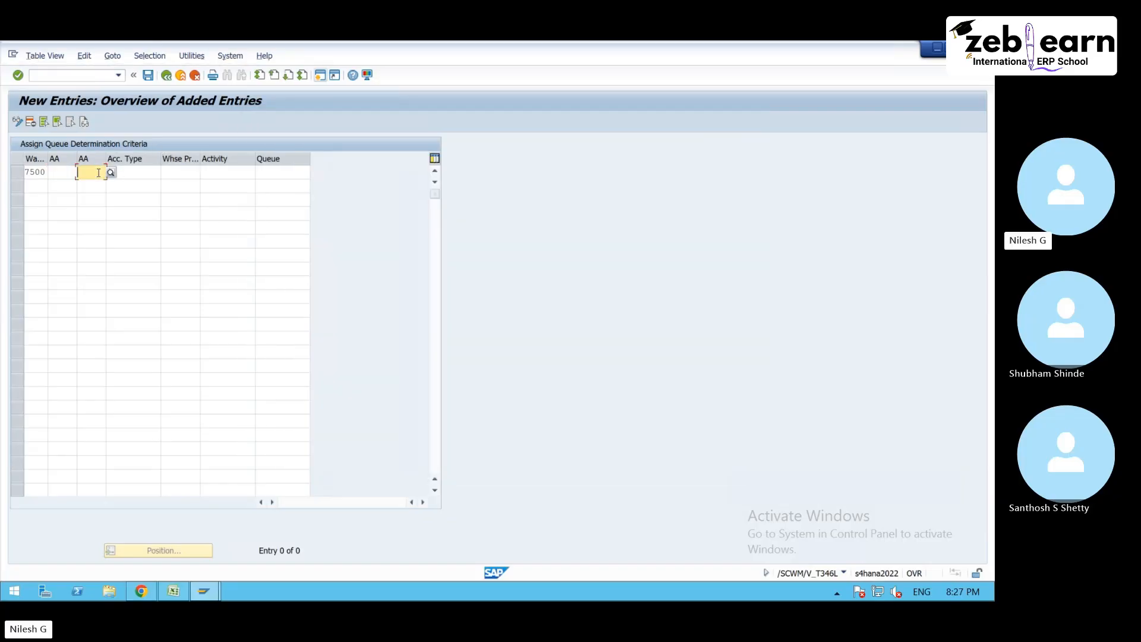
key(F1)
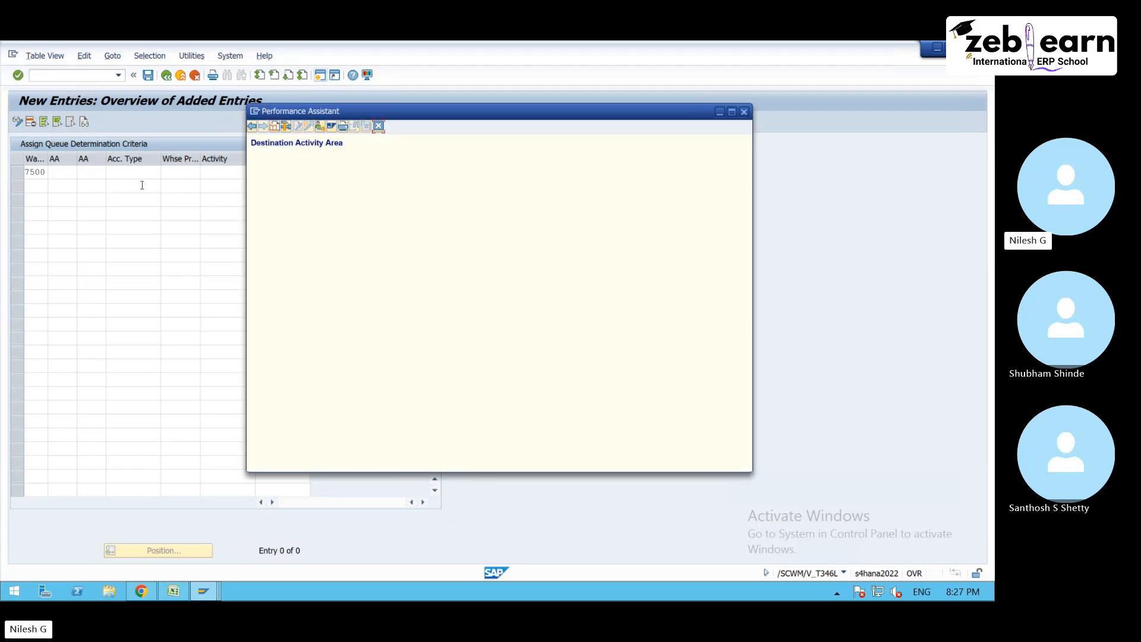
click(378, 126)
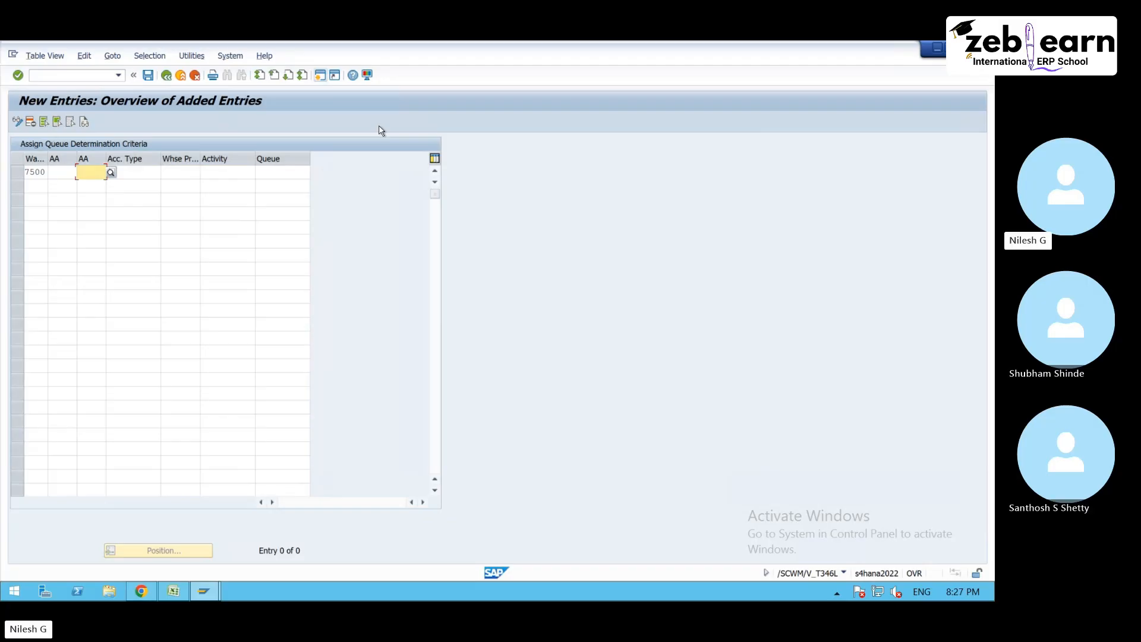
- Look through the source and destination activity areas available for warehouse 7500 and close both value lists without choosing
click(55, 174)
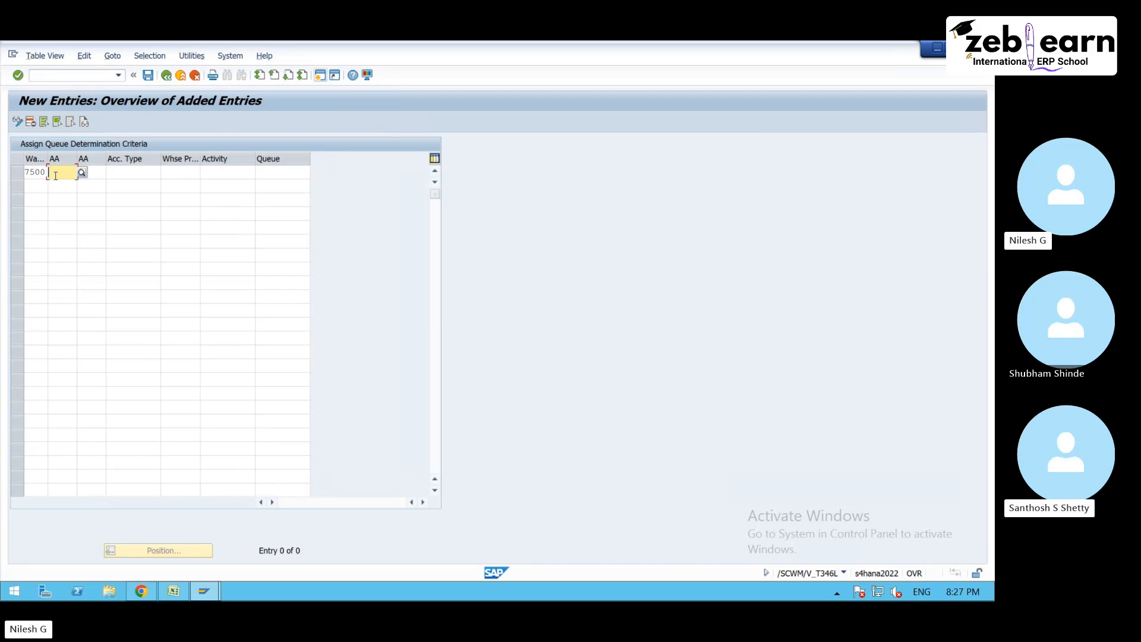
click(100, 176)
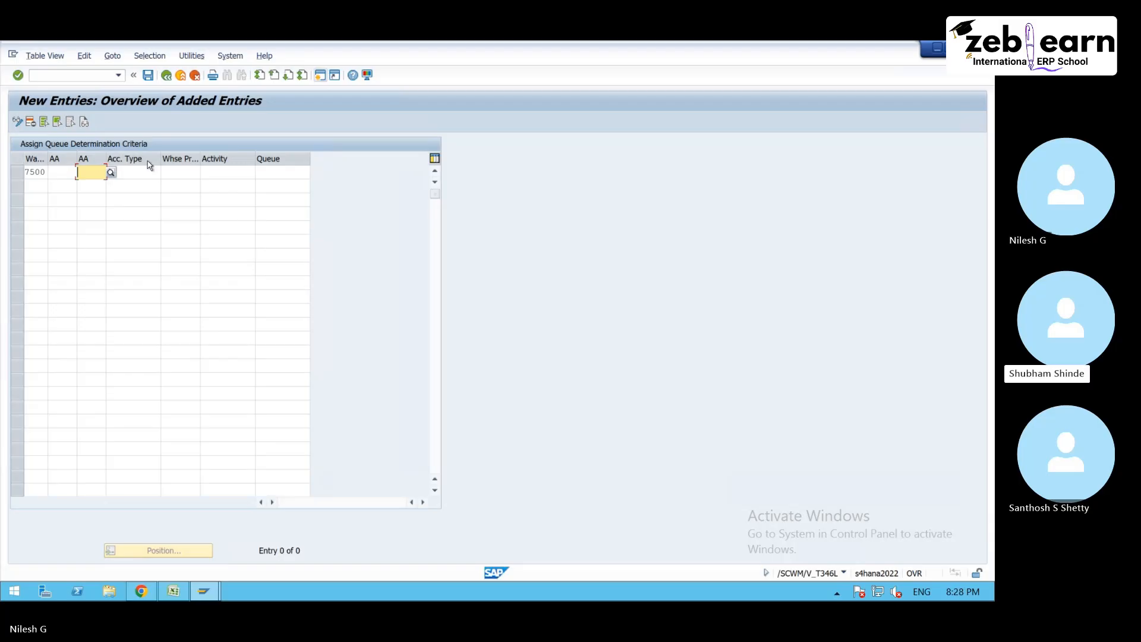
click(69, 173)
key(F4)
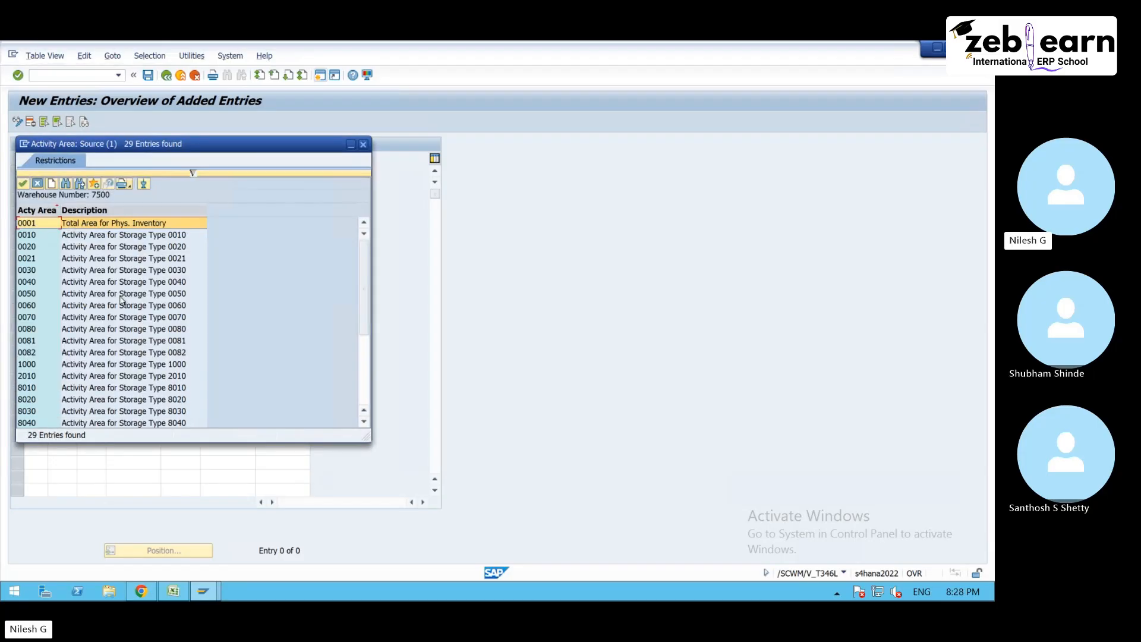
scroll(111, 360, down, 4)
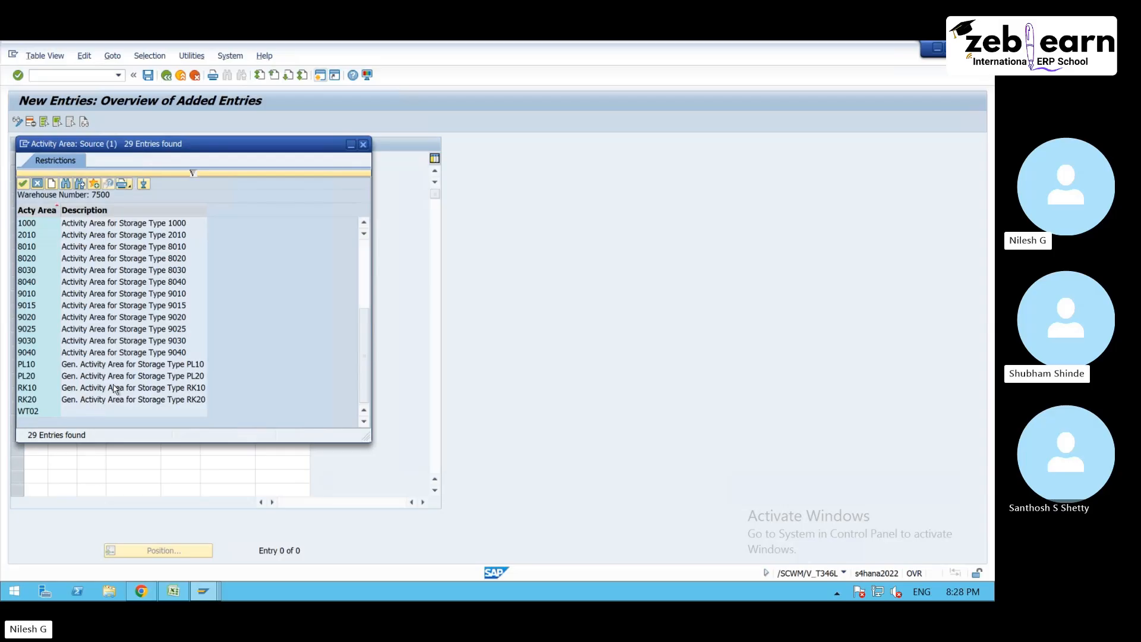
click(363, 145)
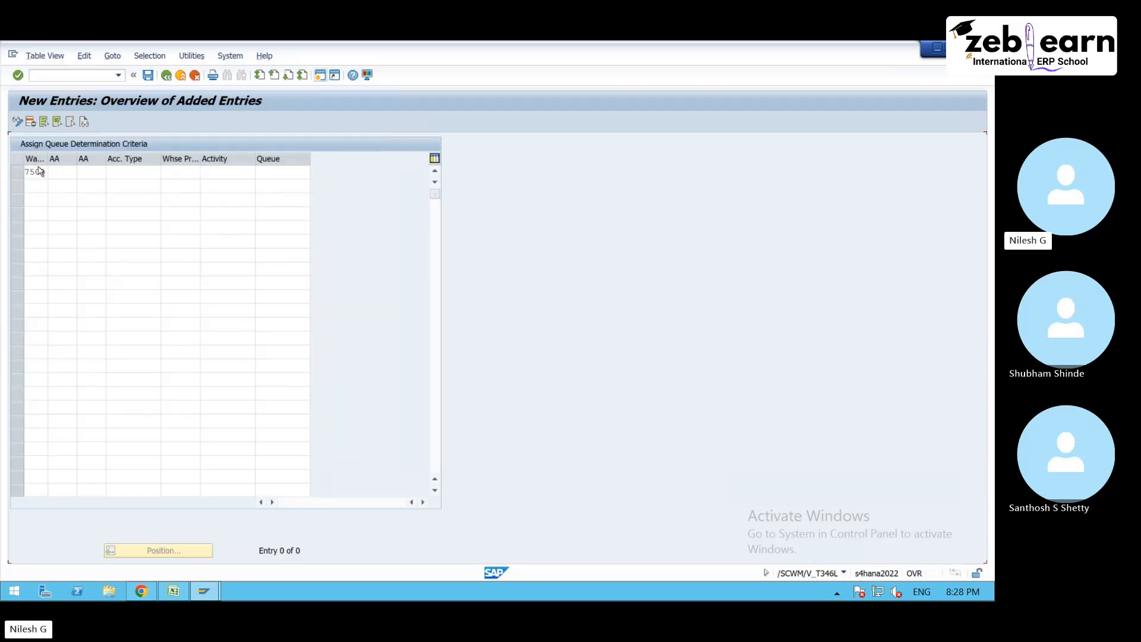
click(54, 175)
click(280, 173)
click(91, 172)
click(112, 173)
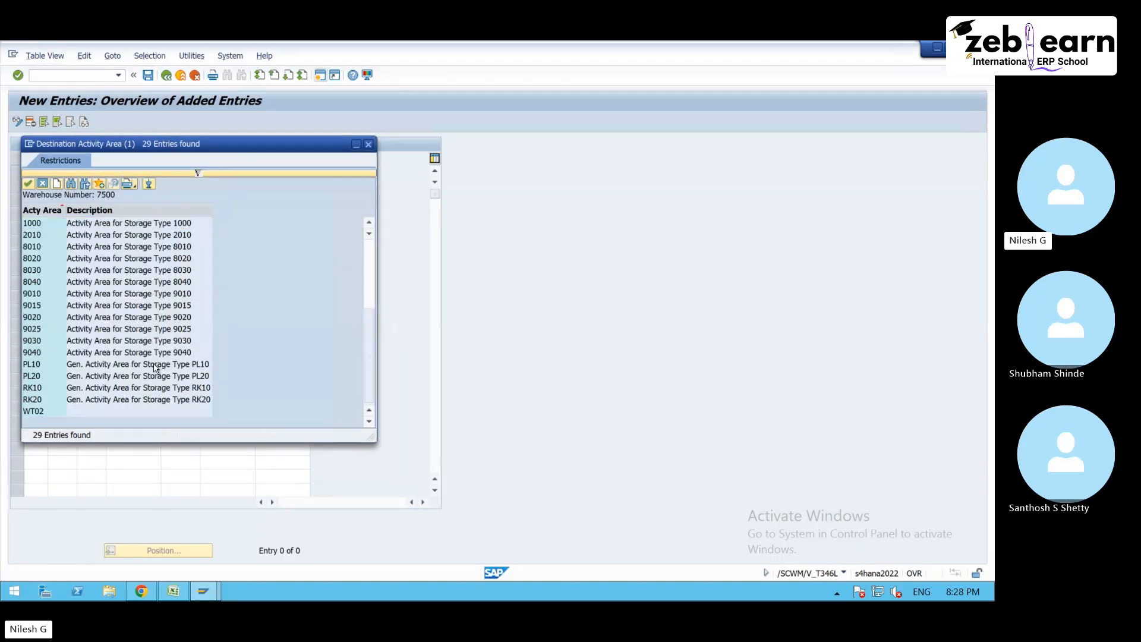
key(Escape)
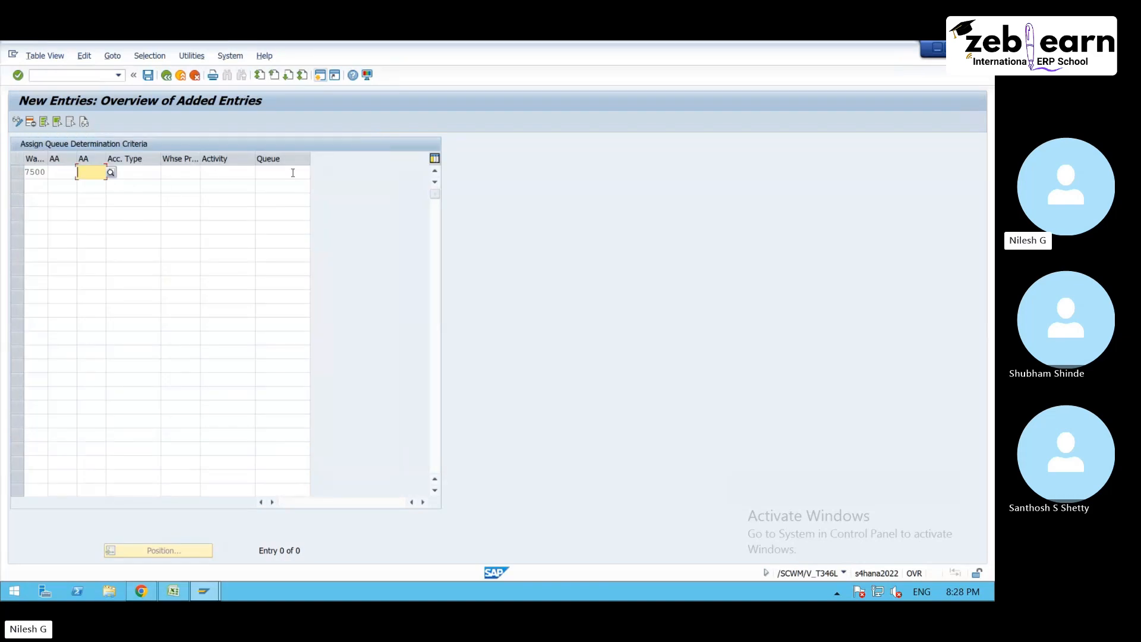
- View the bin access types available for warehouse 7500 and close the value list without choosing
click(149, 172)
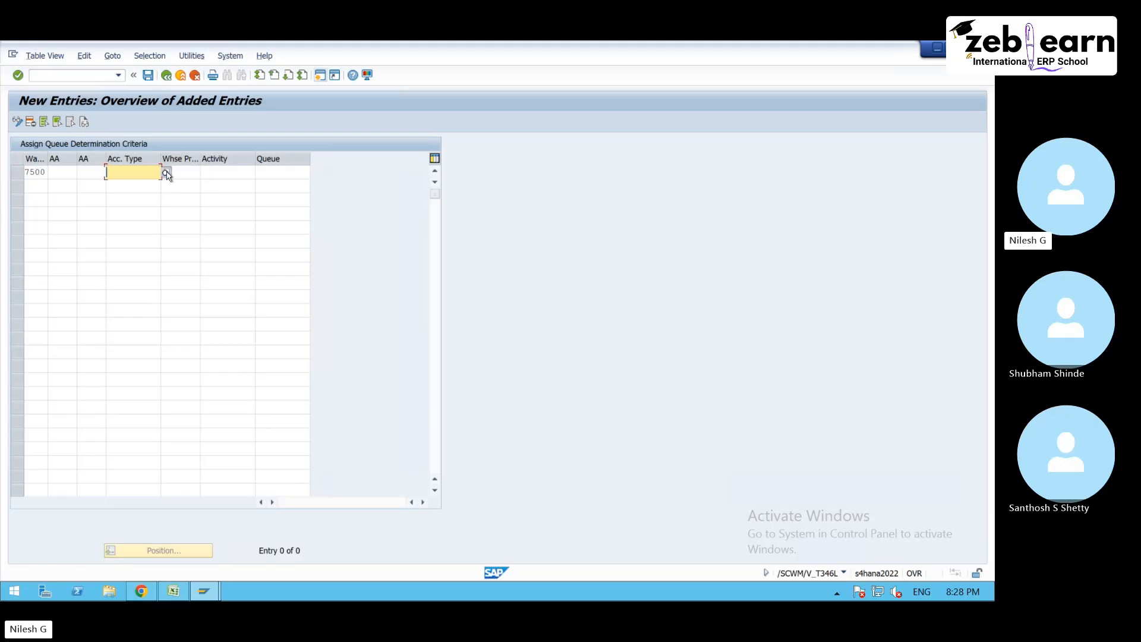
click(166, 171)
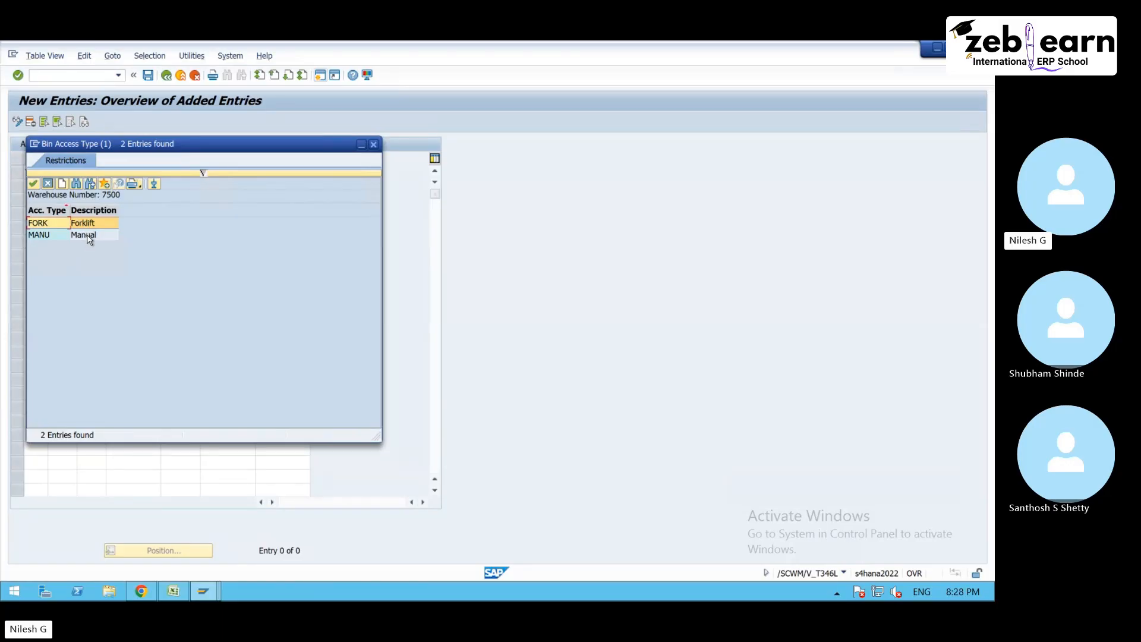
click(374, 144)
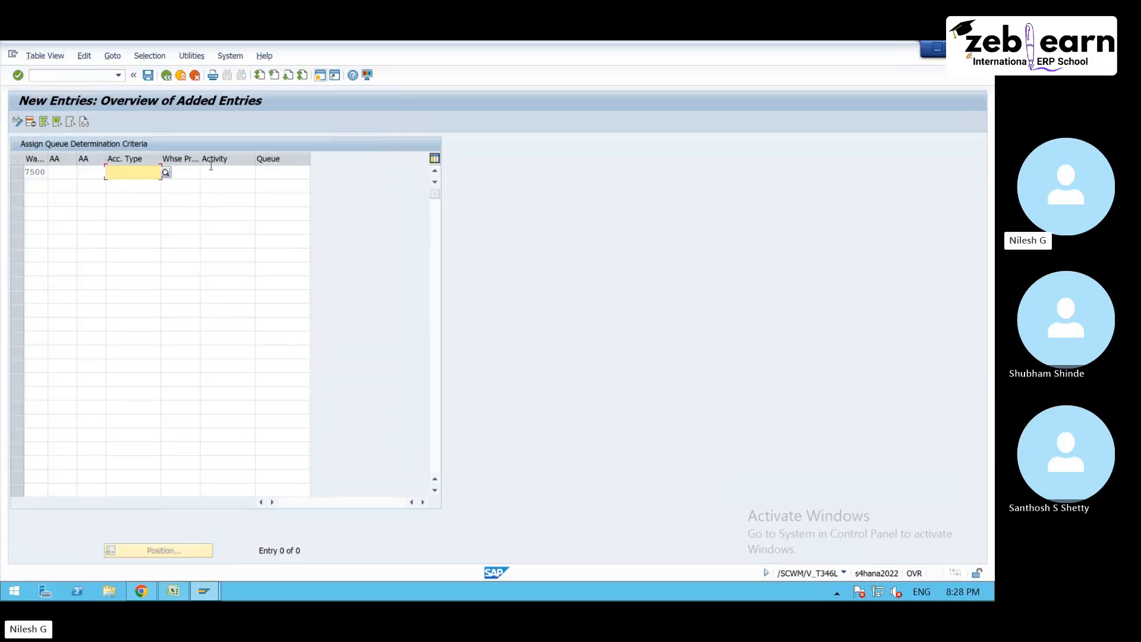
- Choose PICK from the activities of warehouse 7500 for the new entry and clear it again
click(240, 171)
click(265, 171)
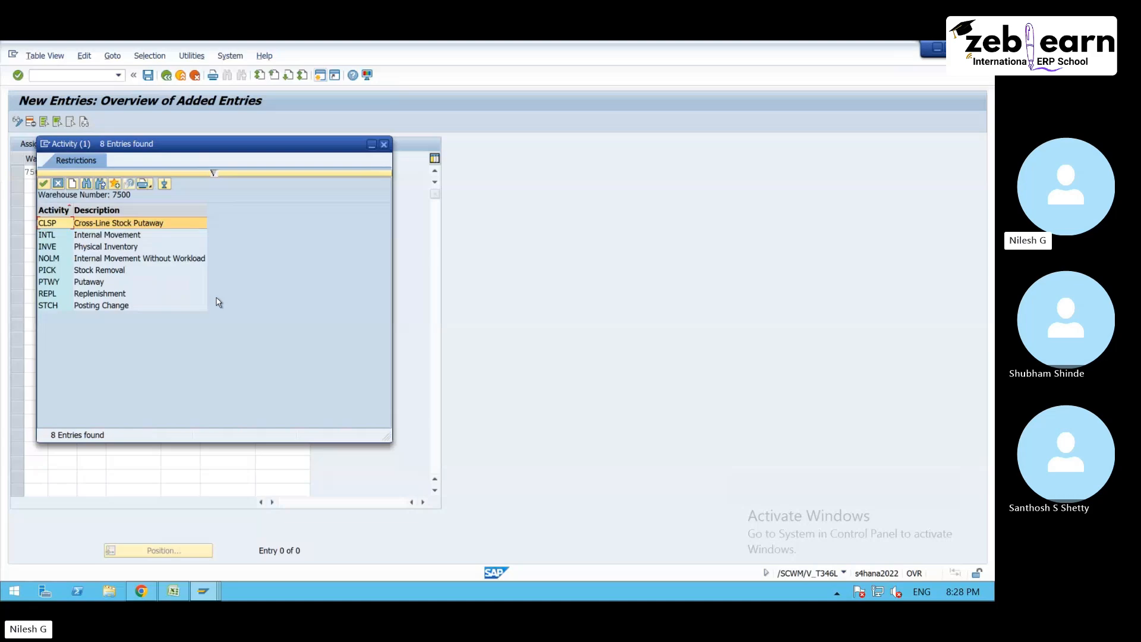
double_click(156, 326)
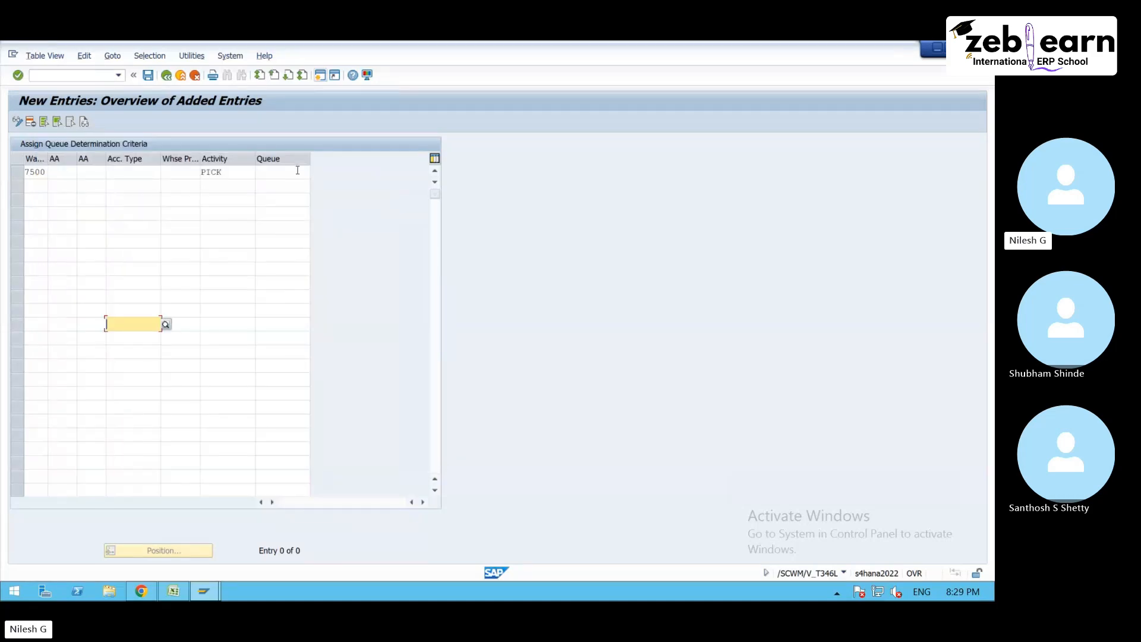
click(231, 171)
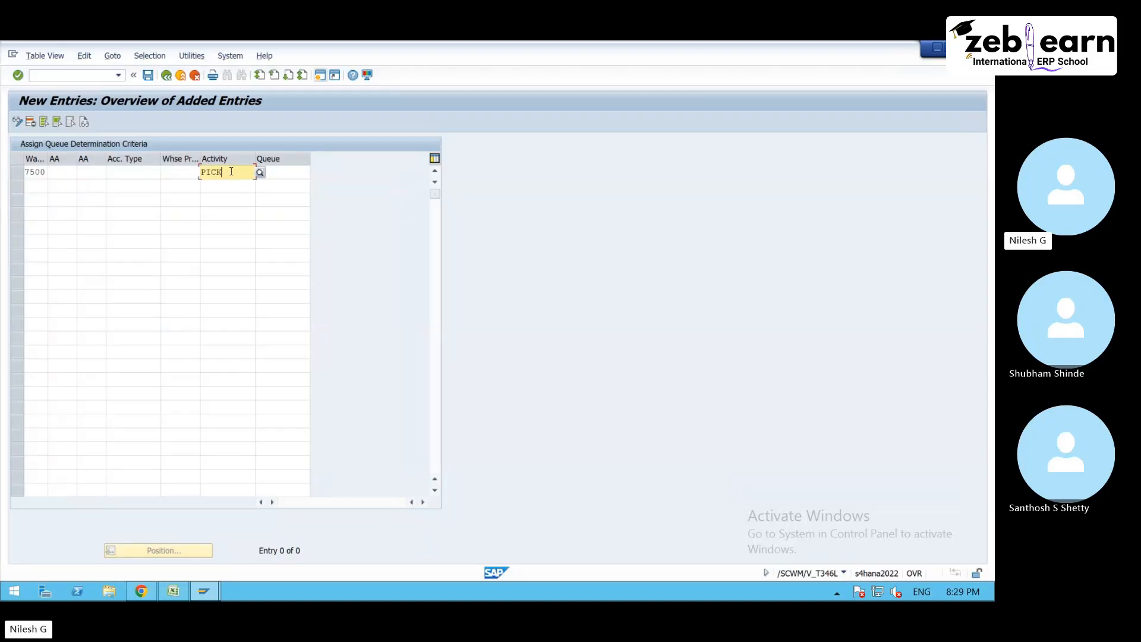
key(BackSpace)
key(BackSpace)
key(BackSpace)
key(BackSpace)
- Choose process type 1010 (Putaway) from the warehouse process types of warehouse 7500 for the new queue determination entry
click(183, 171)
click(205, 172)
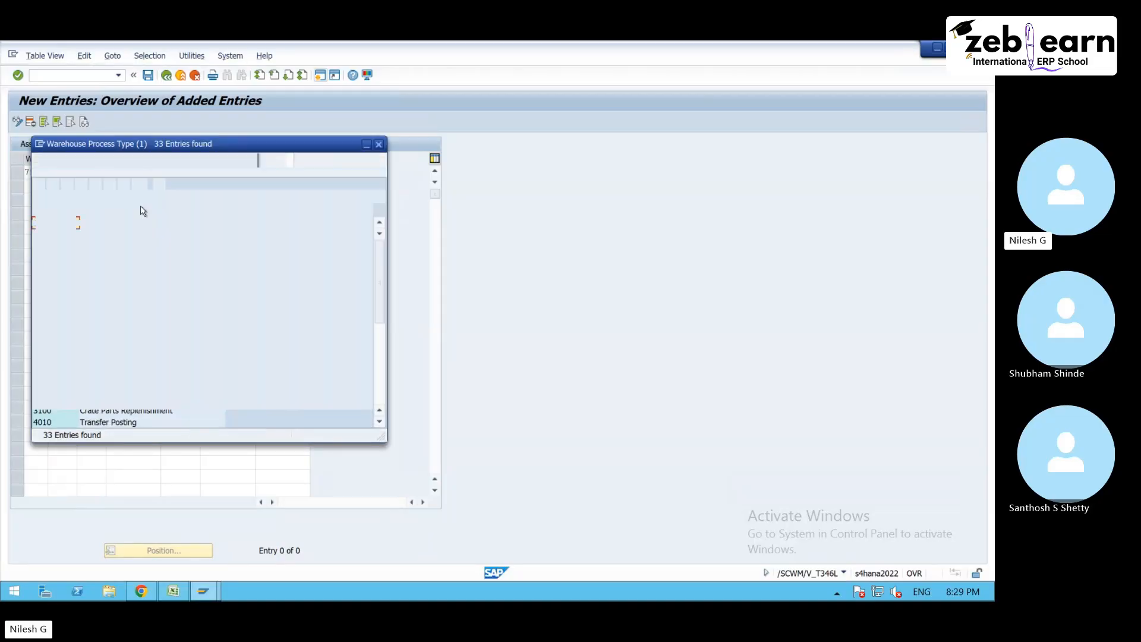
scroll(90, 228, down, 5)
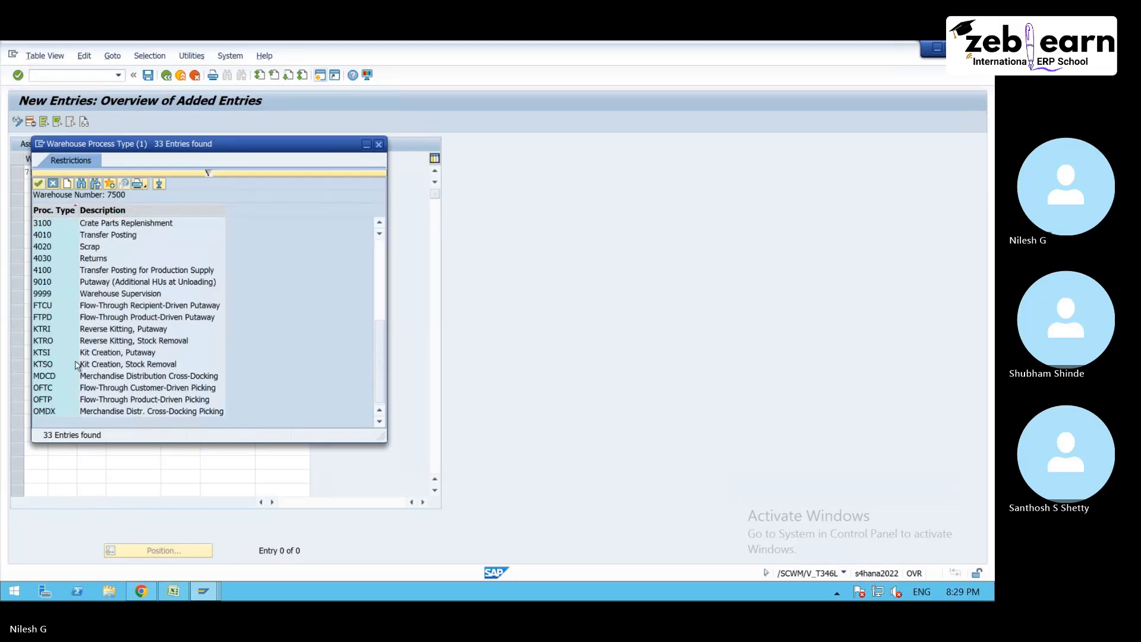
scroll(77, 365, up, 1)
scroll(88, 315, down, 1)
scroll(98, 288, up, 5)
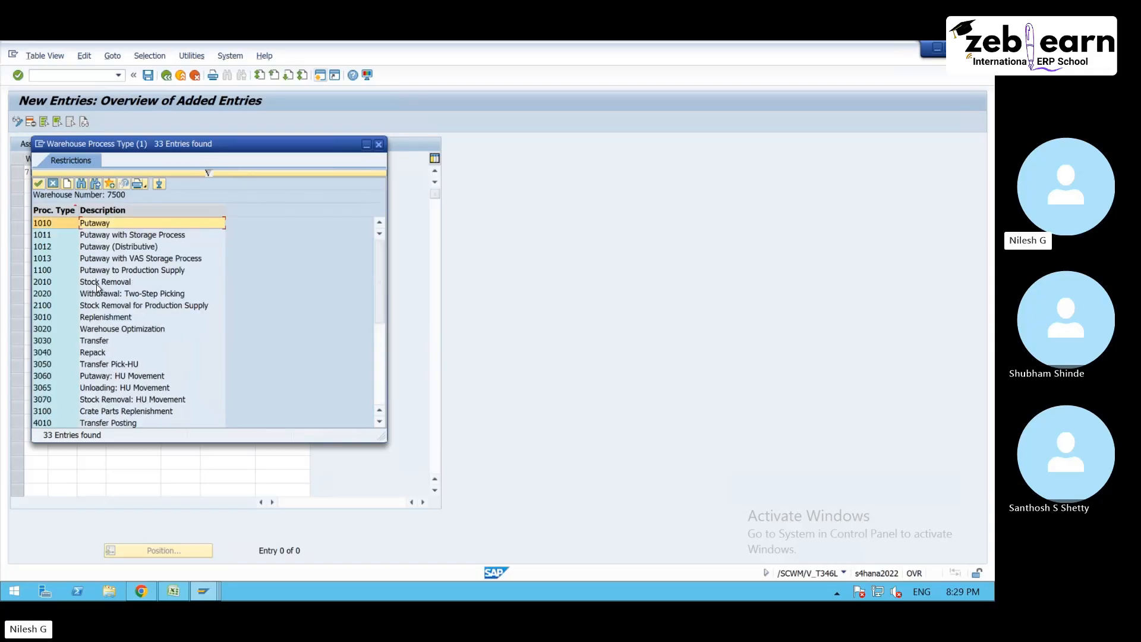
double_click(114, 223)
- Assign queue INBOUND to the new queue determination entry of warehouse 7500 and save it
click(306, 172)
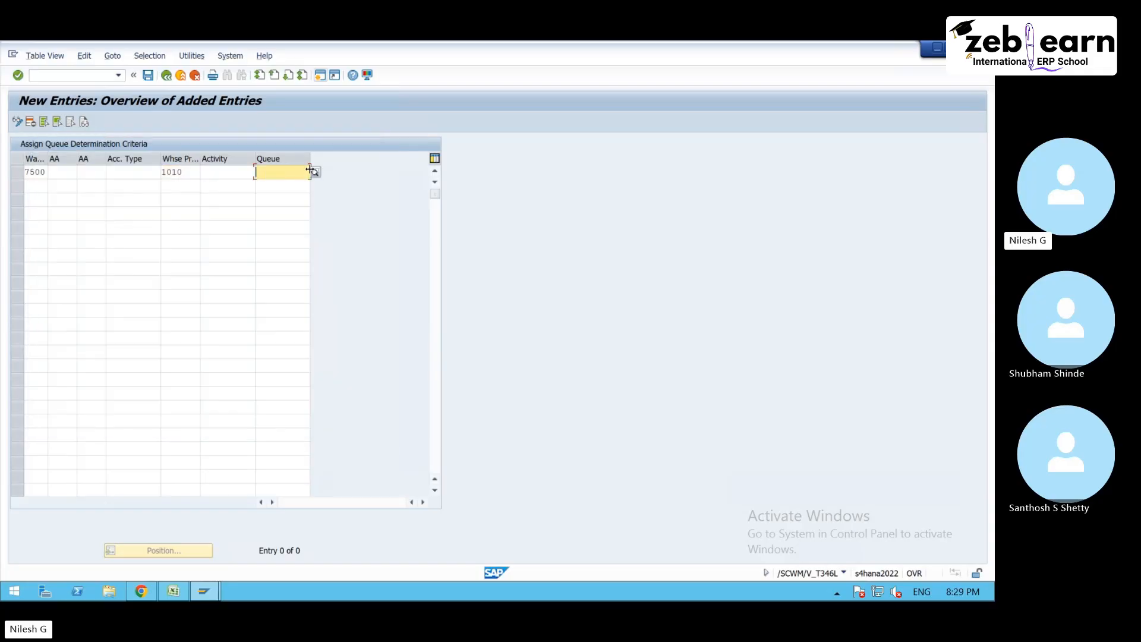
click(315, 172)
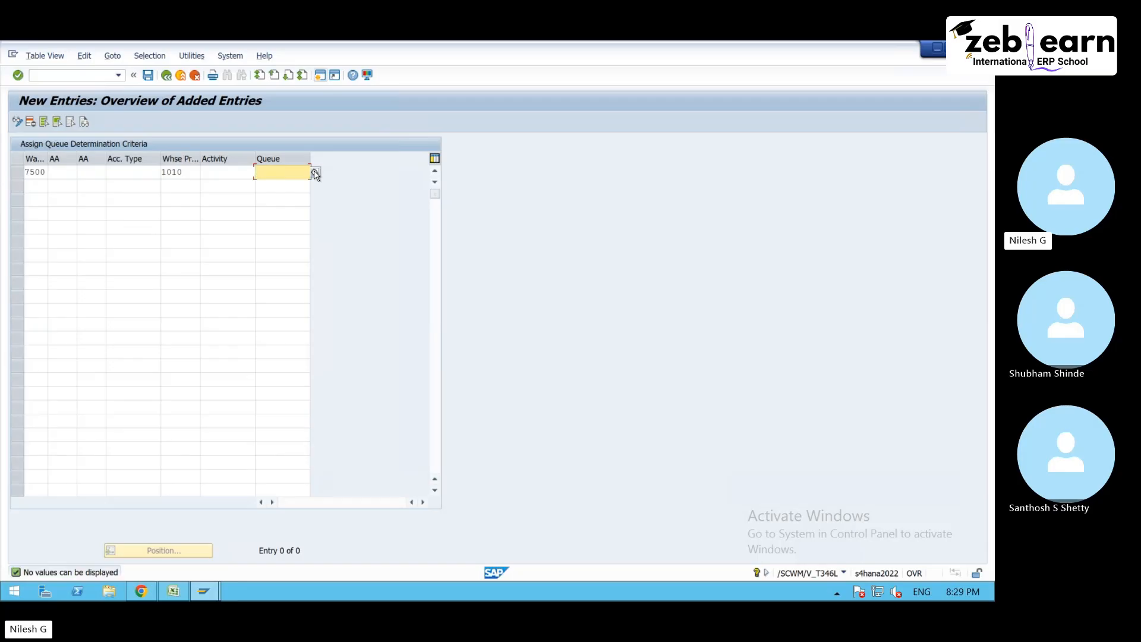
key(Return)
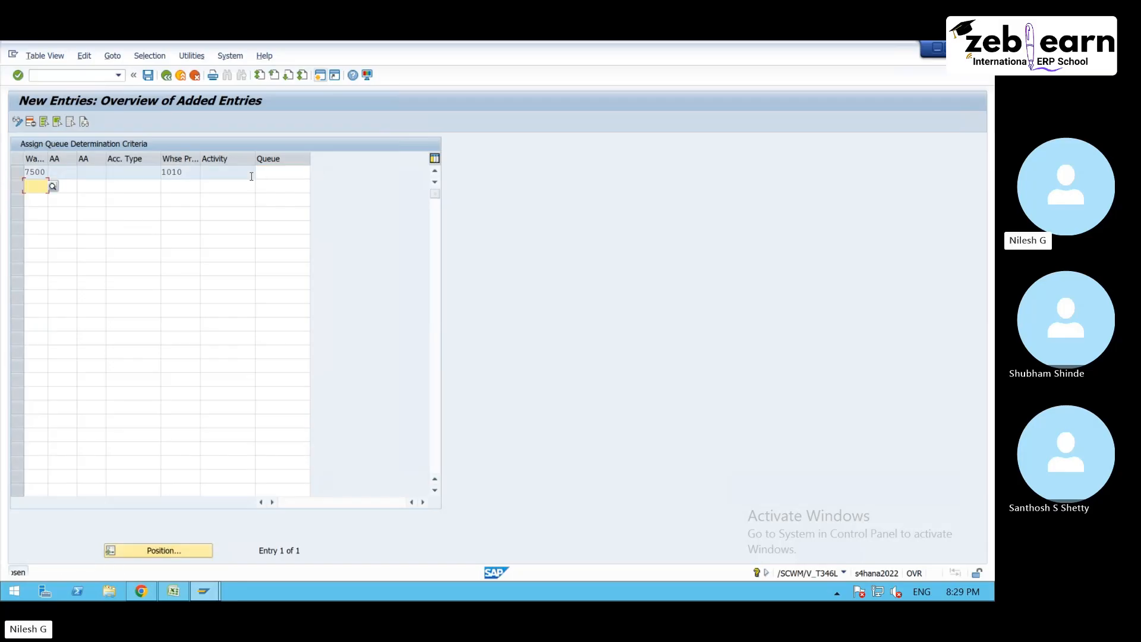
click(288, 172)
click(315, 172)
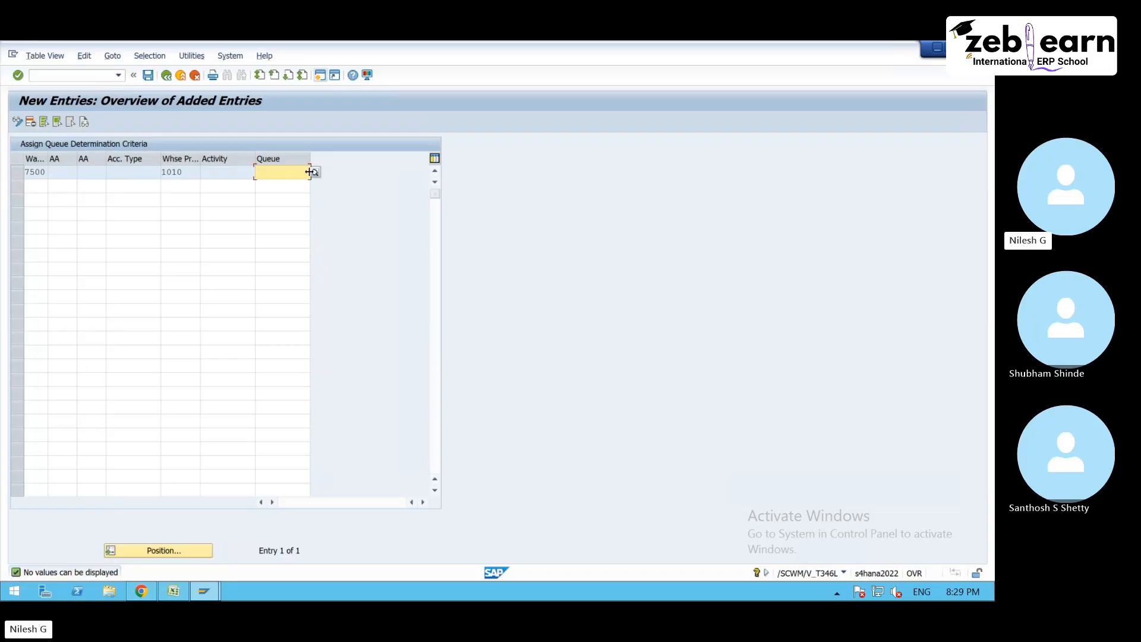
text(INBOUND)
key(Return)
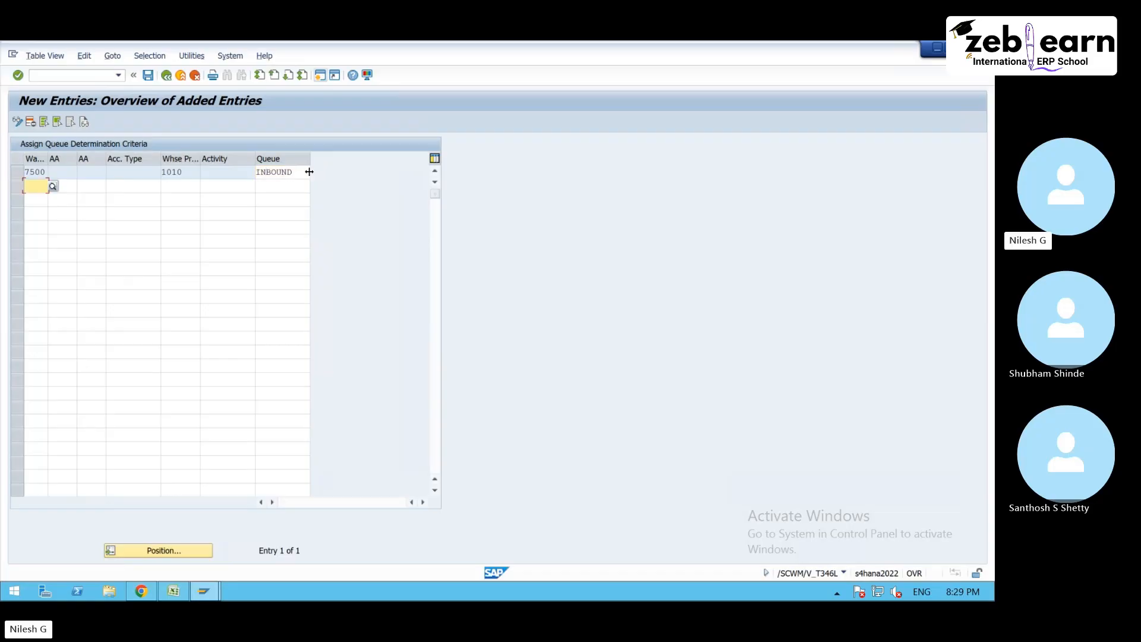
click(148, 75)
click(148, 75)
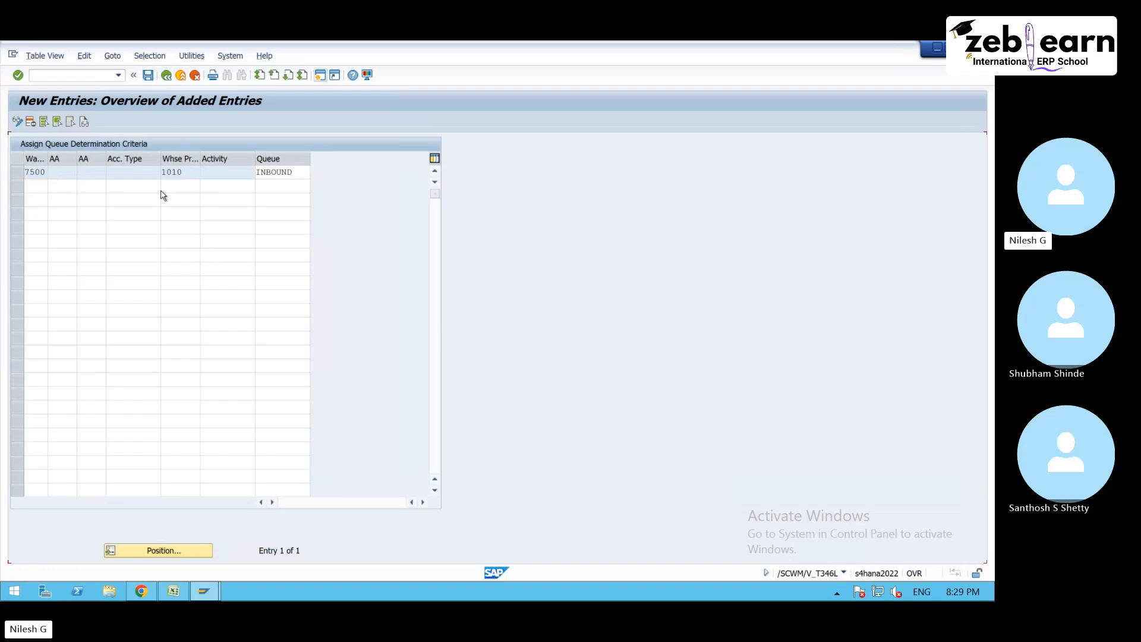
- Return to the activity selection, open Define Queue Access Sequences and locate the entries of warehouse 7500
click(166, 76)
click(166, 76)
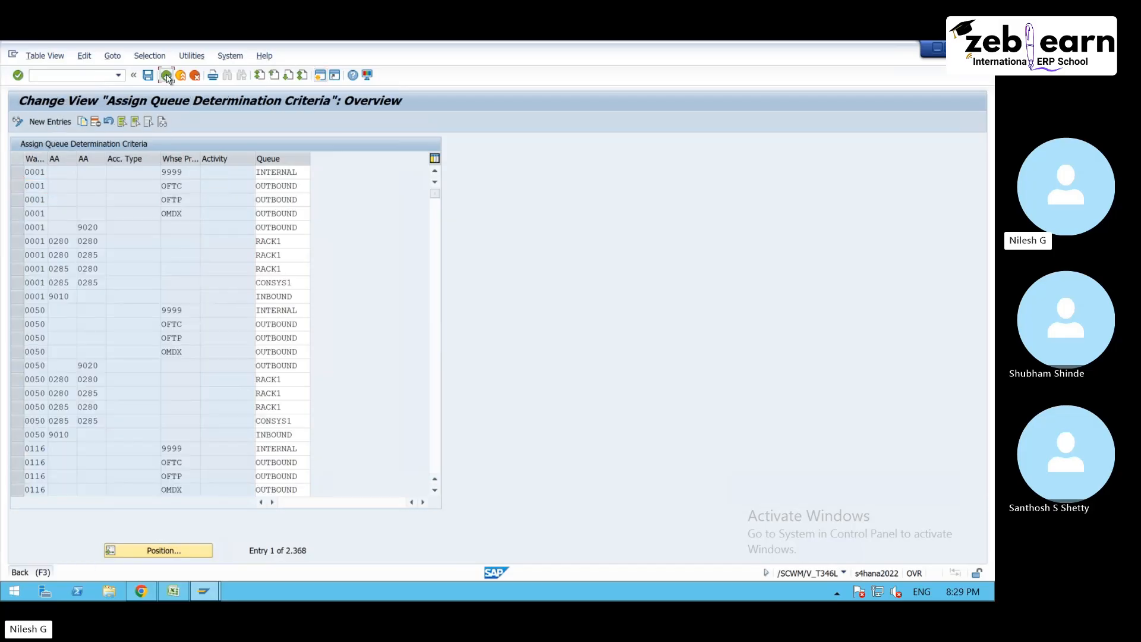
double_click(163, 220)
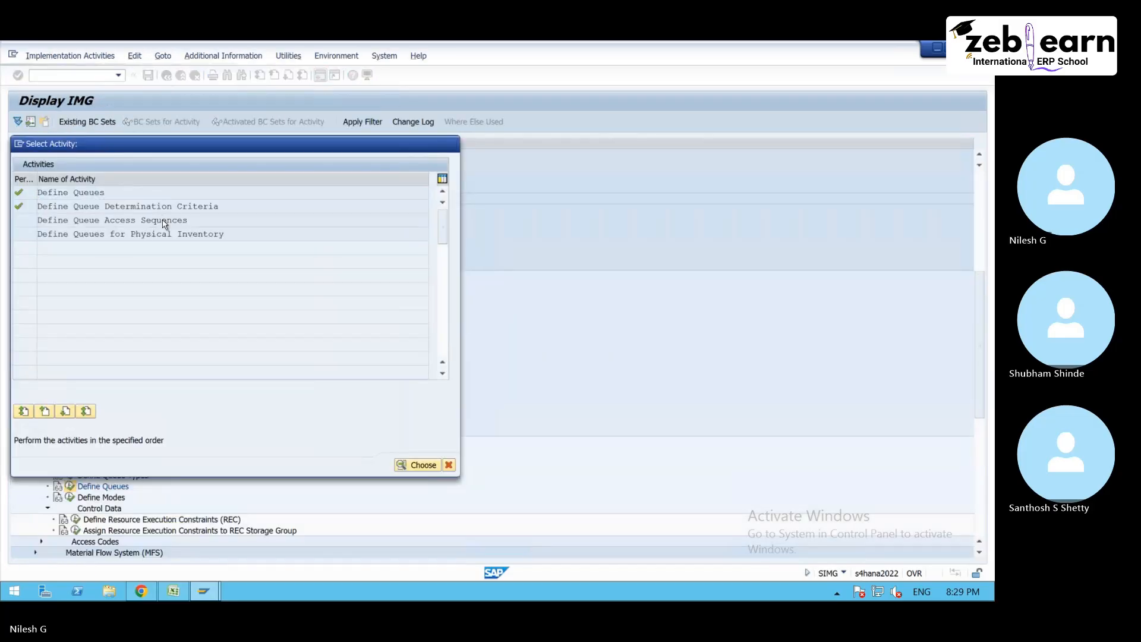
click(159, 551)
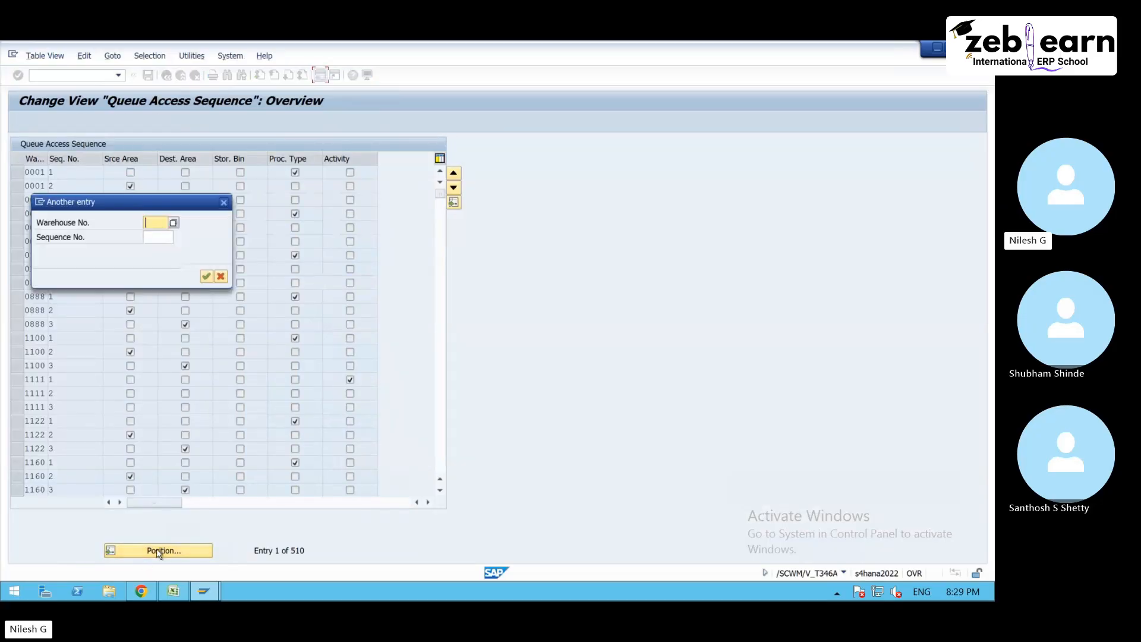
text(7500)
key(Return)
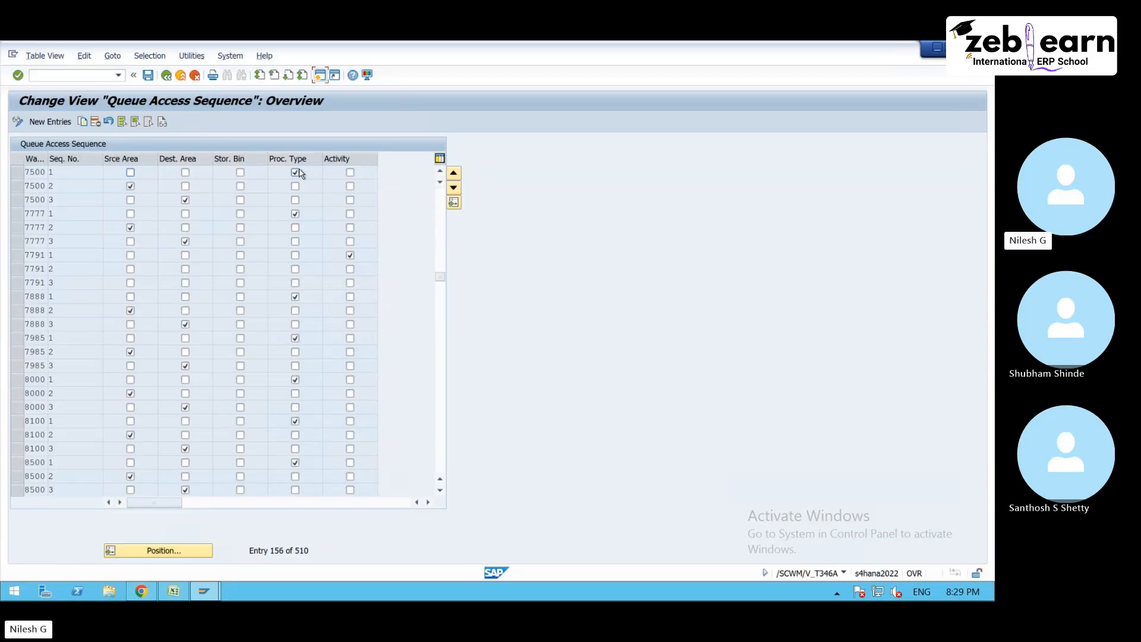
- Open the inbound delivery maintenance transaction /SCWM/PRDI in a new session
click(51, 76)
text(/o/scwm/prdi)
key(Return)
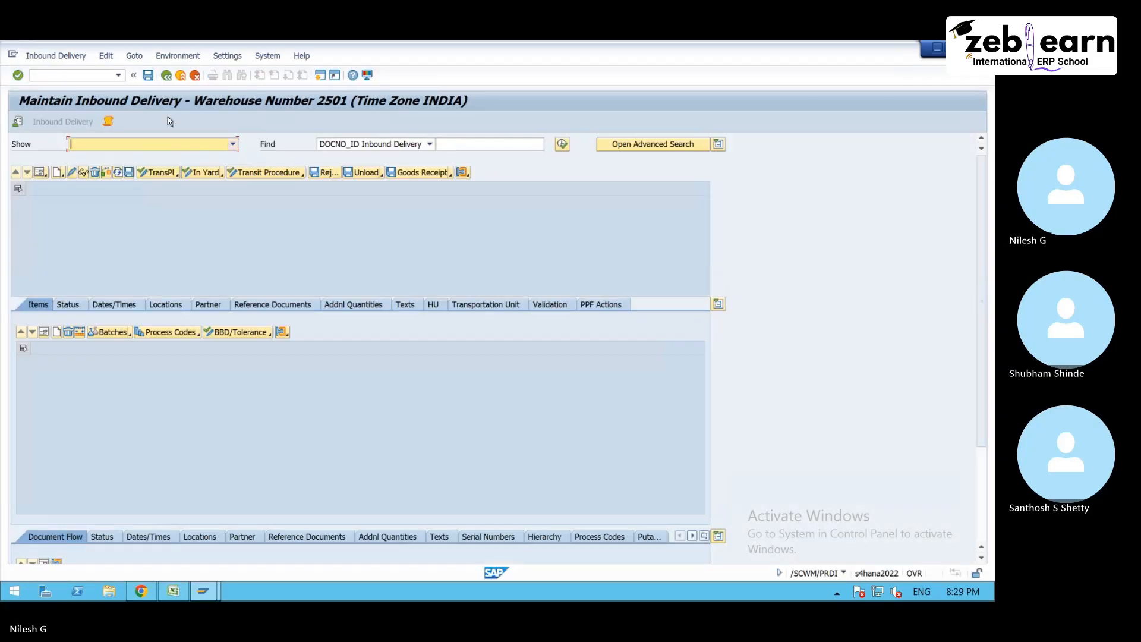
- Set the default warehouse number for inbound delivery maintenance to 7500
click(18, 122)
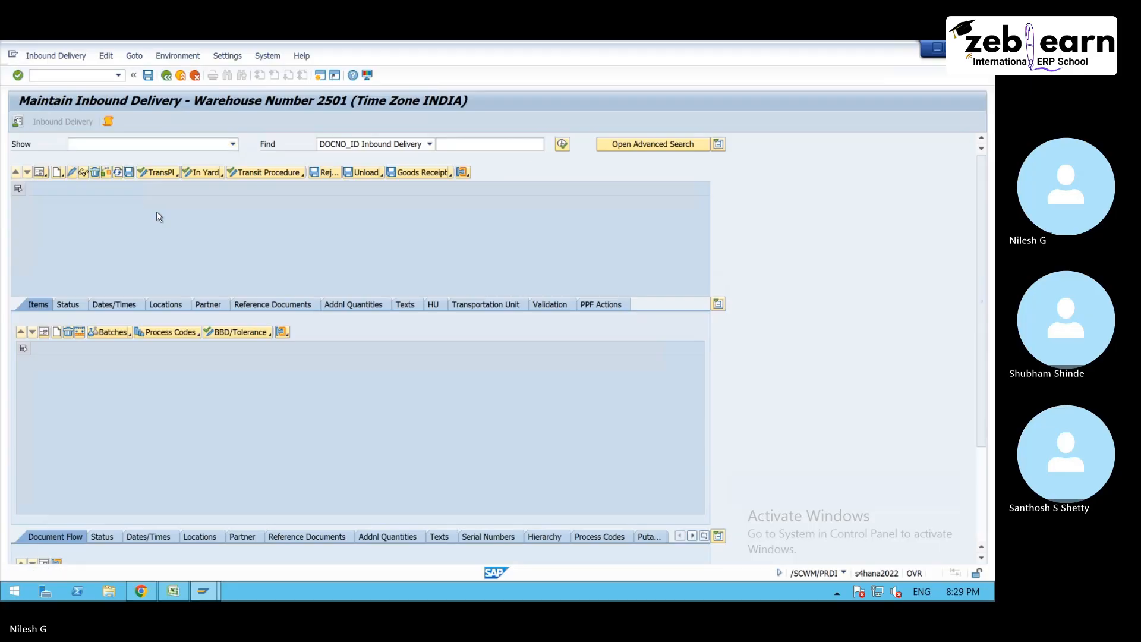
text(7500)
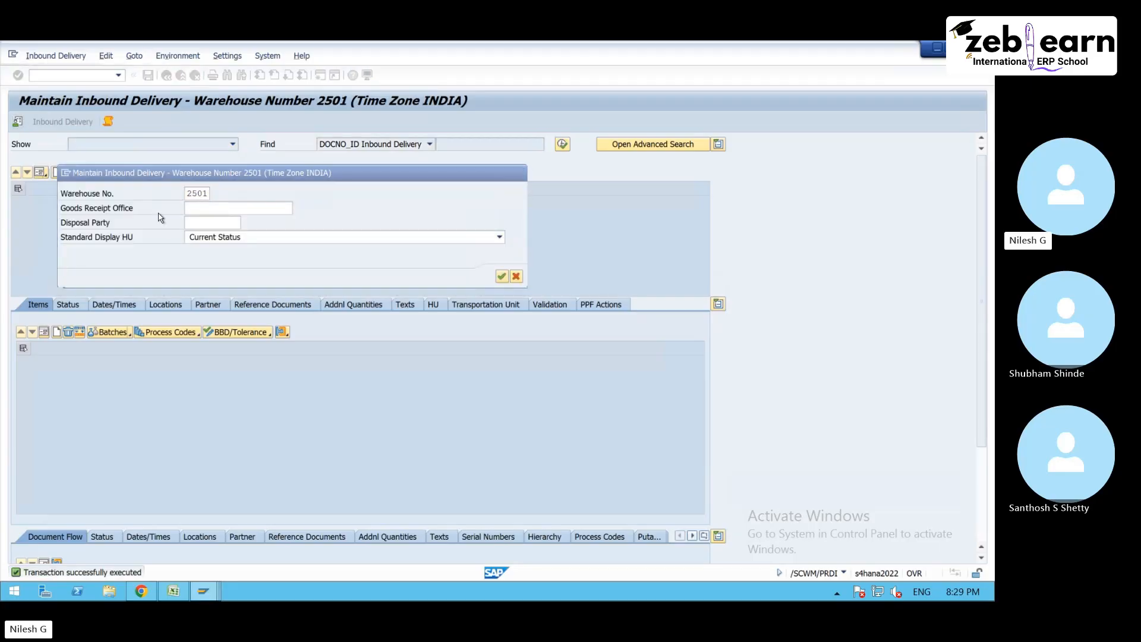
key(Return)
click(18, 123)
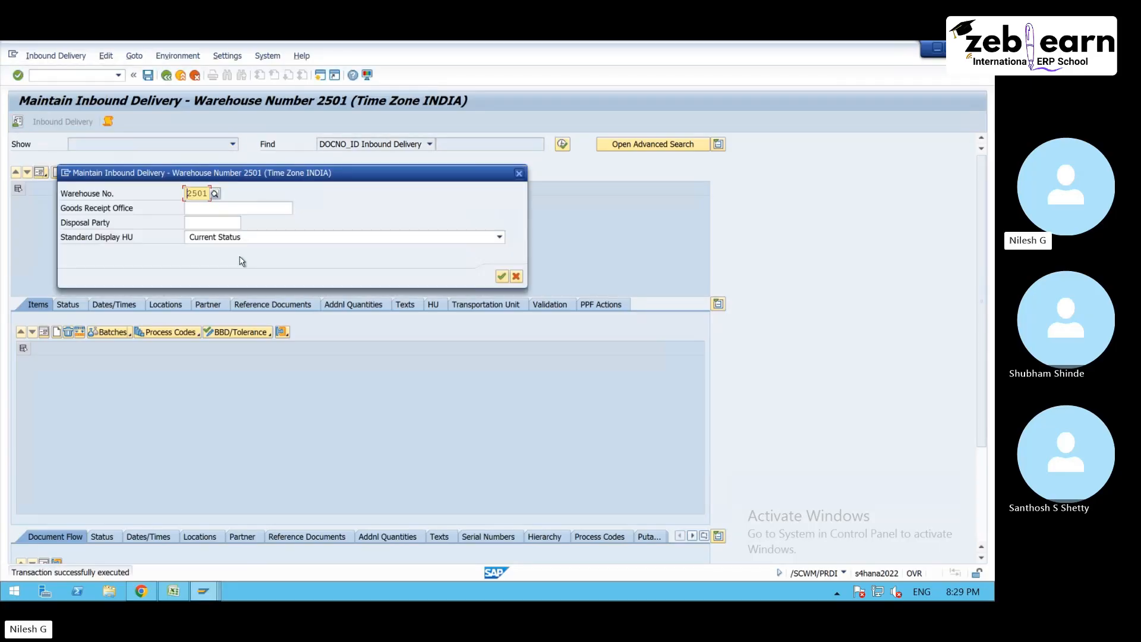
key(BackSpace)
key(BackSpace)
key(BackSpace)
key(BackSpace)
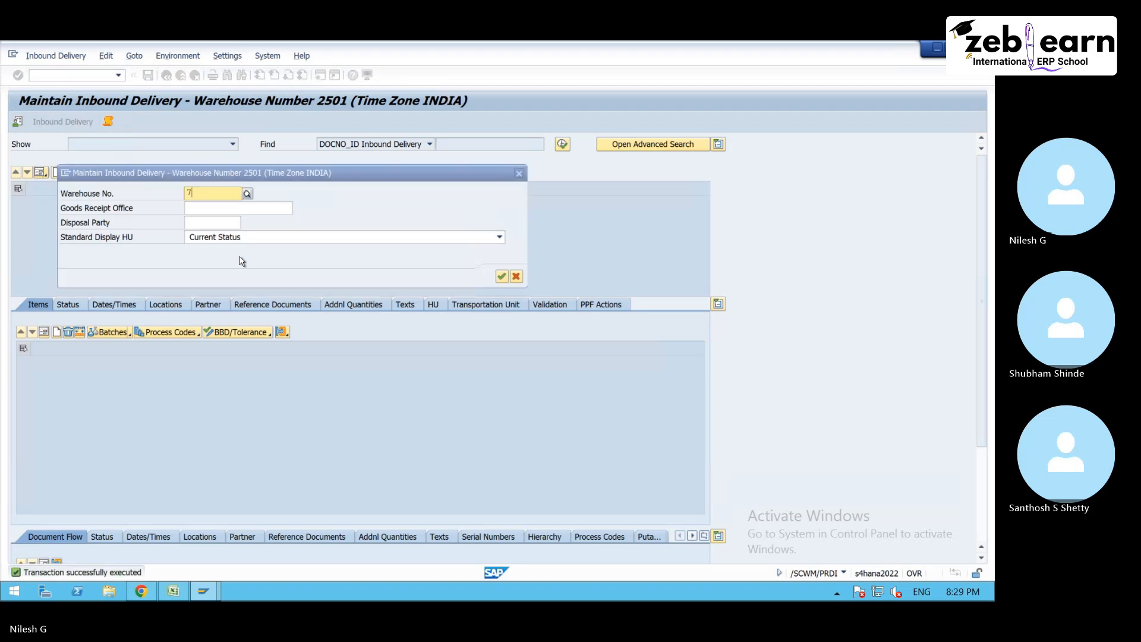
text(7500)
key(Return)
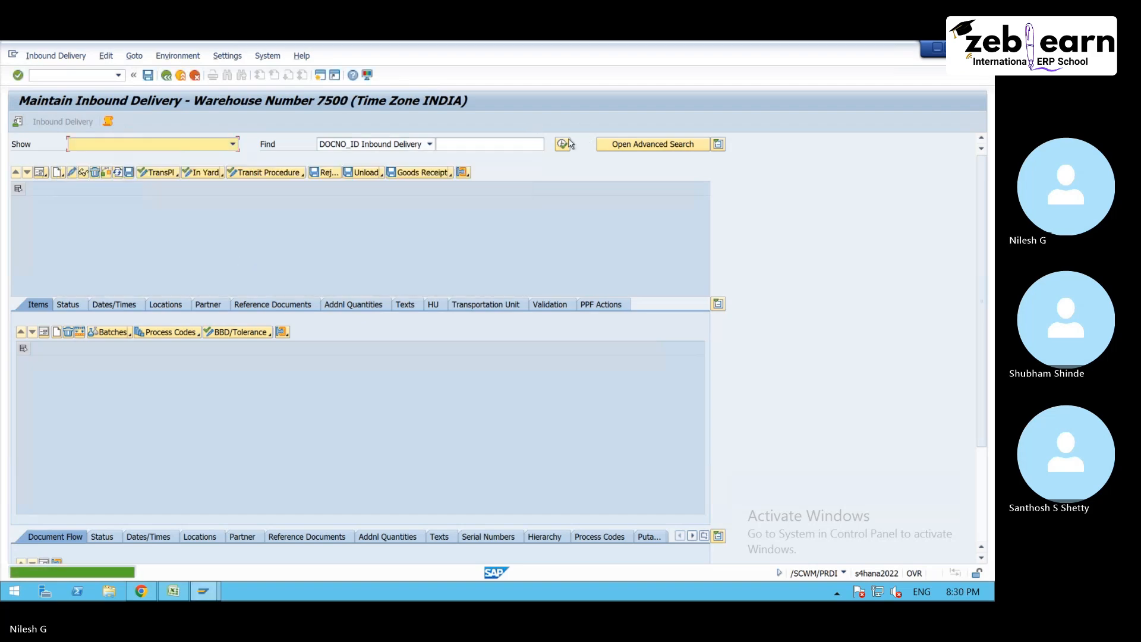
- List the inbound deliveries of warehouse 7500 and look through their unloading and putaway statuses
click(561, 147)
click(215, 297)
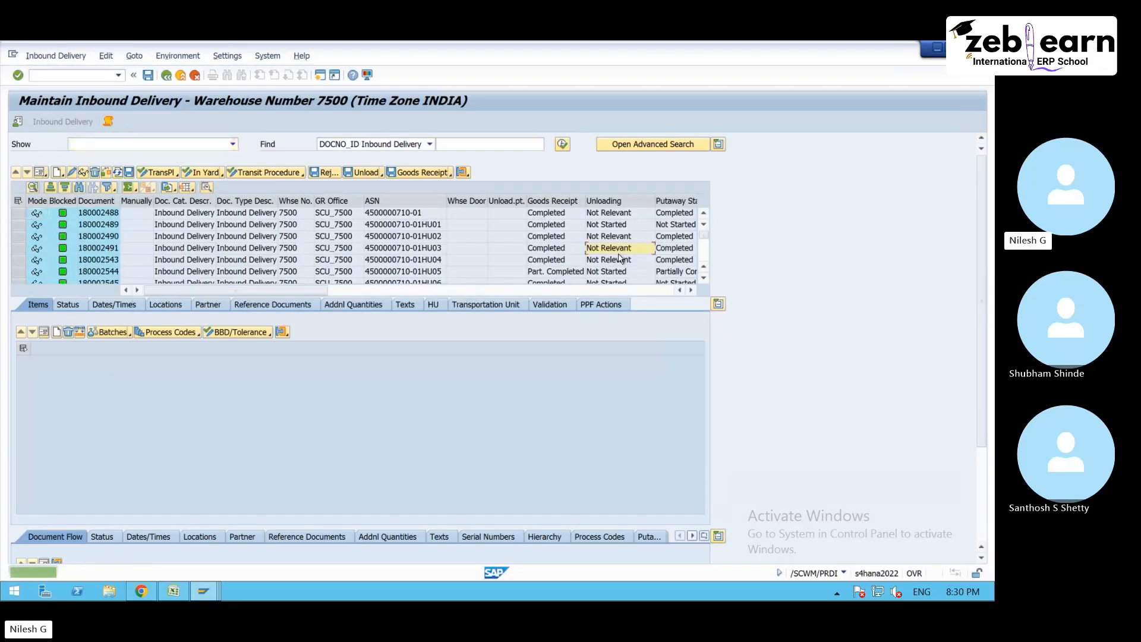
scroll(616, 255, down, 5)
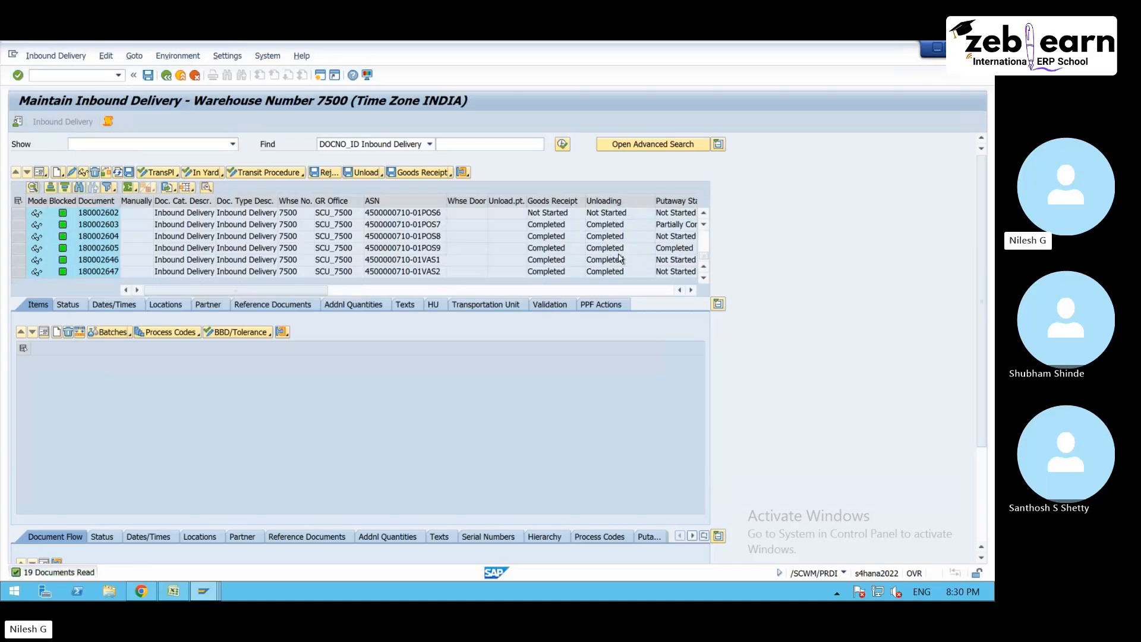
- Try to create a putaway warehouse task for the delivery whose ASN ends in VAS2, and return to the delivery list
click(685, 273)
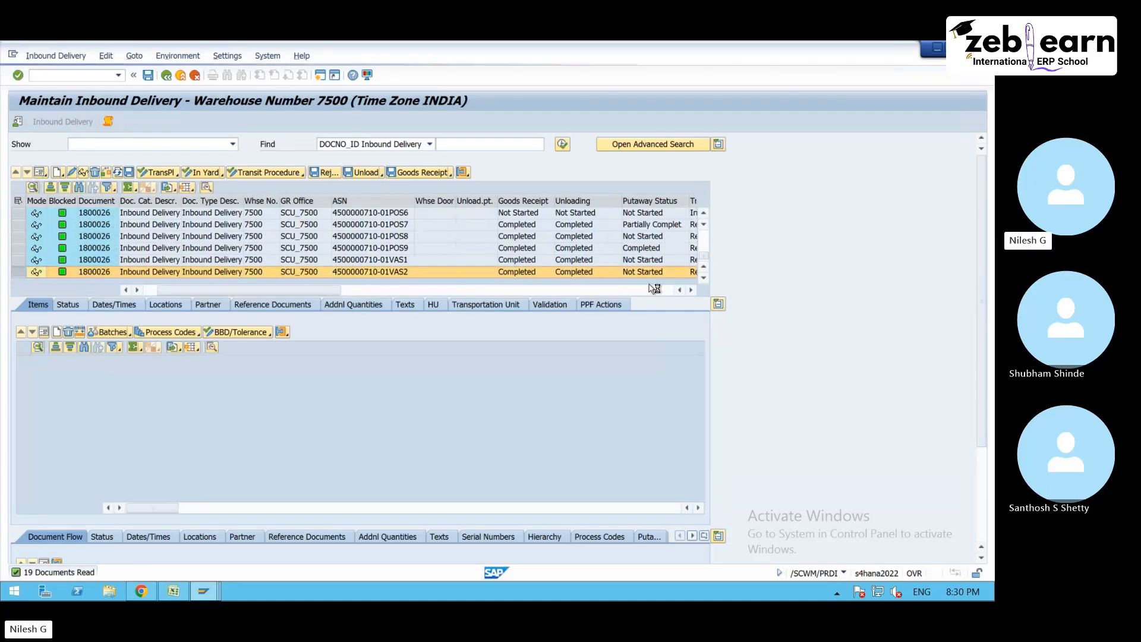
click(48, 60)
mouse_move(89, 87)
click(150, 89)
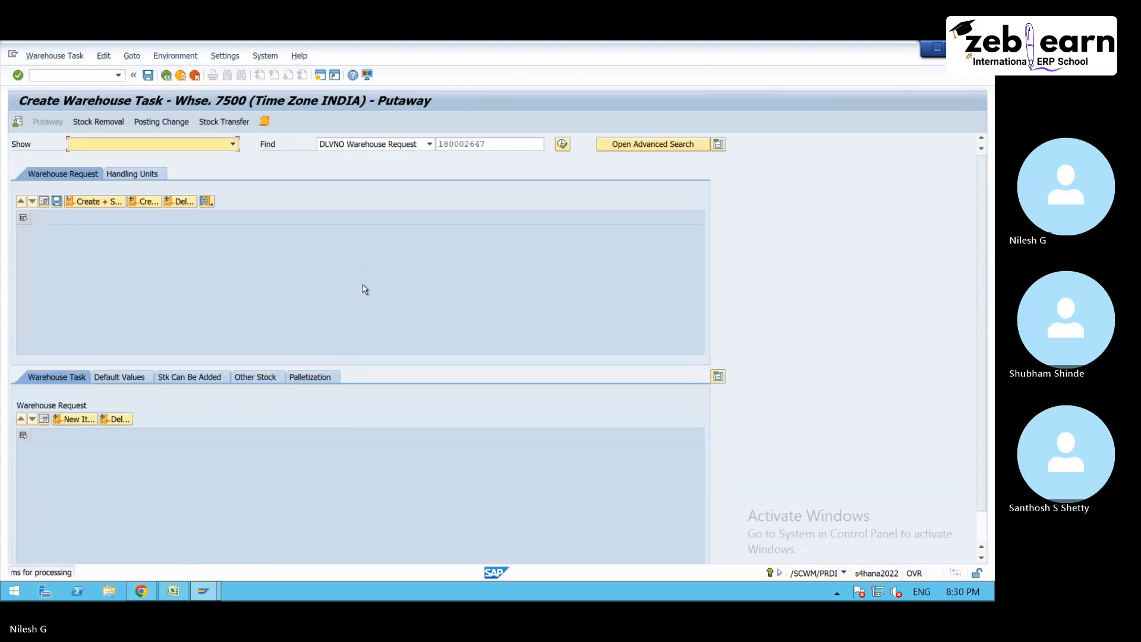
click(166, 76)
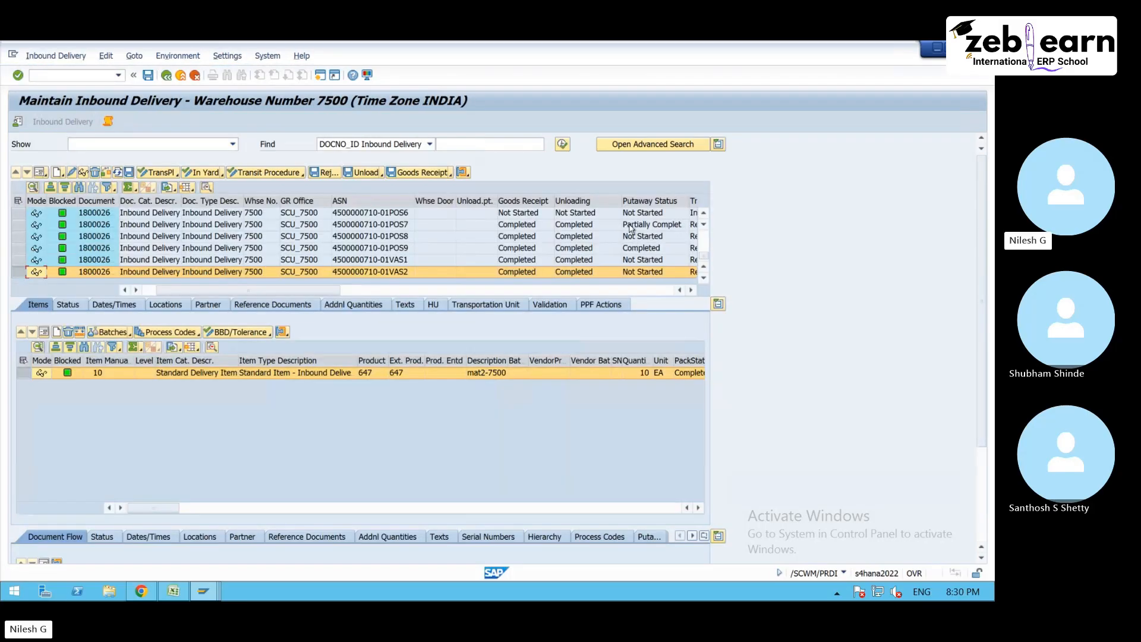
- Open putaway warehouse task creation for the inbound delivery whose ASN ends in POS6
click(586, 215)
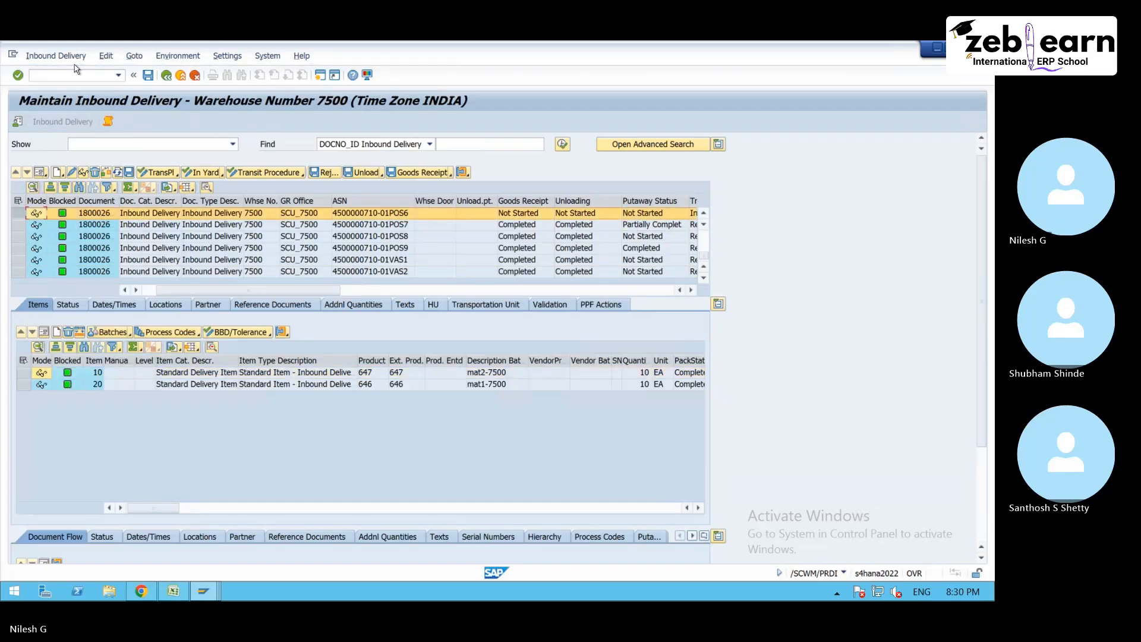
click(56, 55)
mouse_move(78, 89)
click(155, 89)
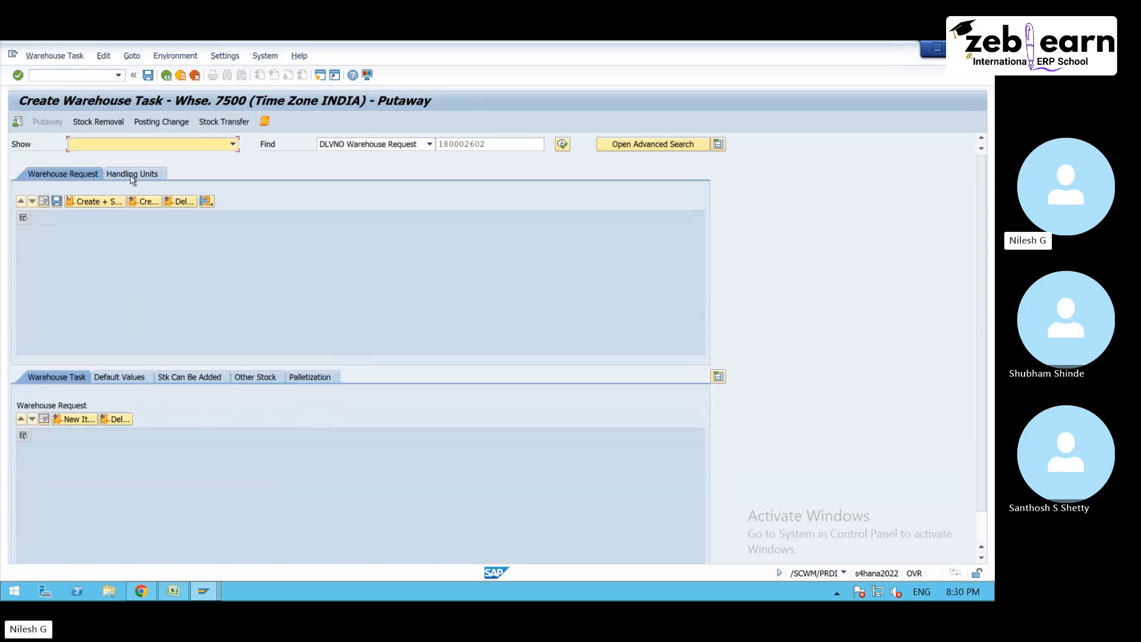
- Create a putaway warehouse task for the delivery's handling unit in source bin GR-ZONE with process type 1010
click(132, 174)
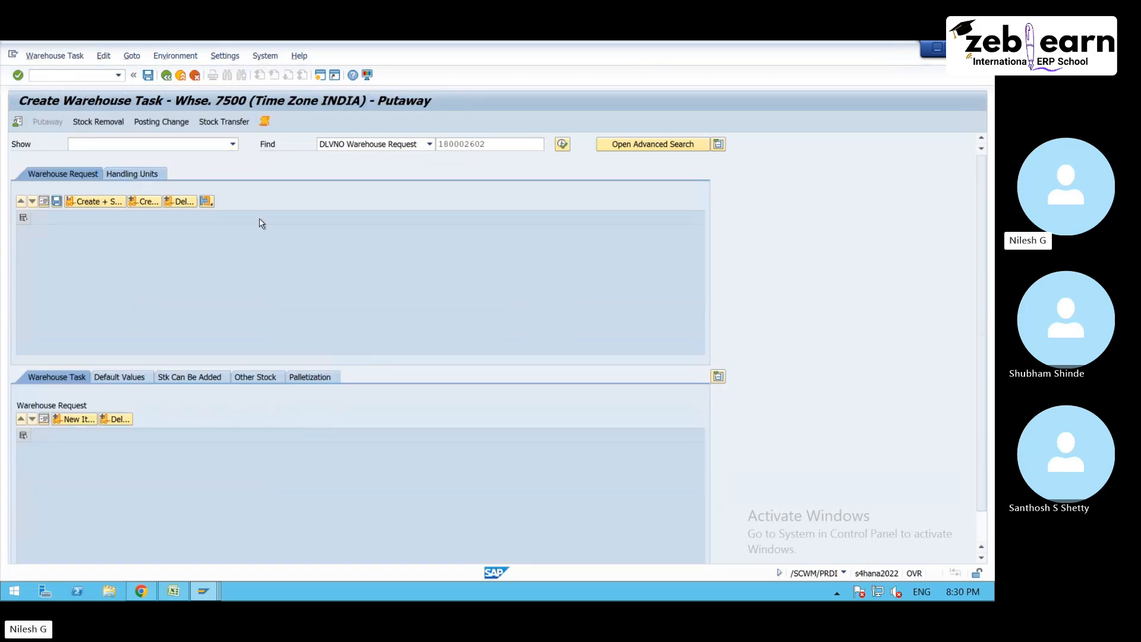
click(393, 246)
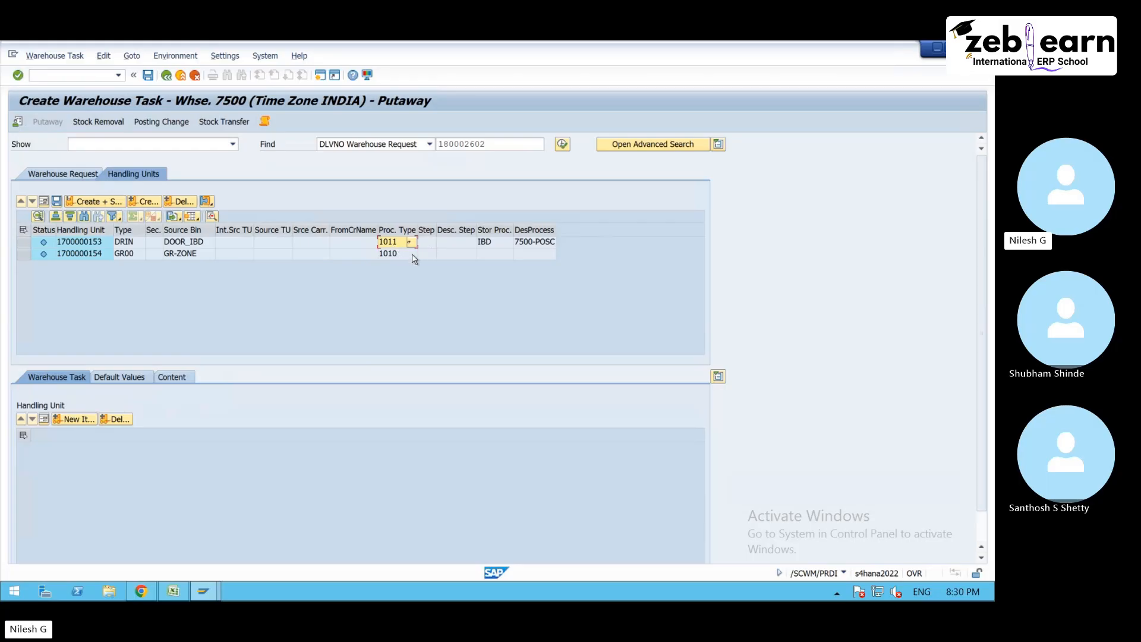
click(24, 254)
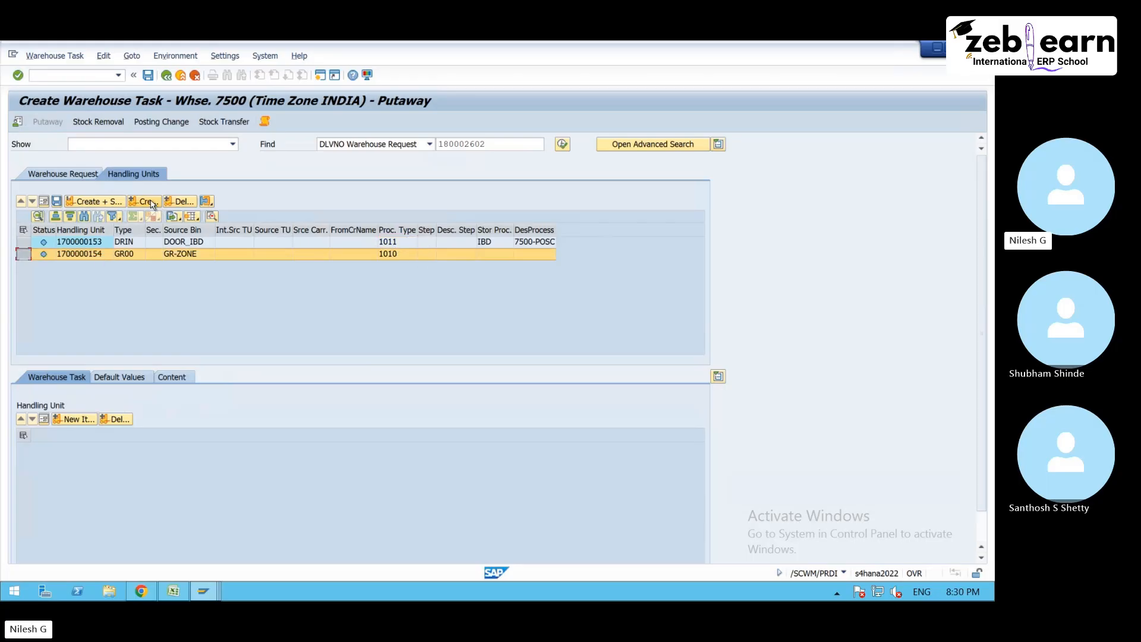
click(152, 203)
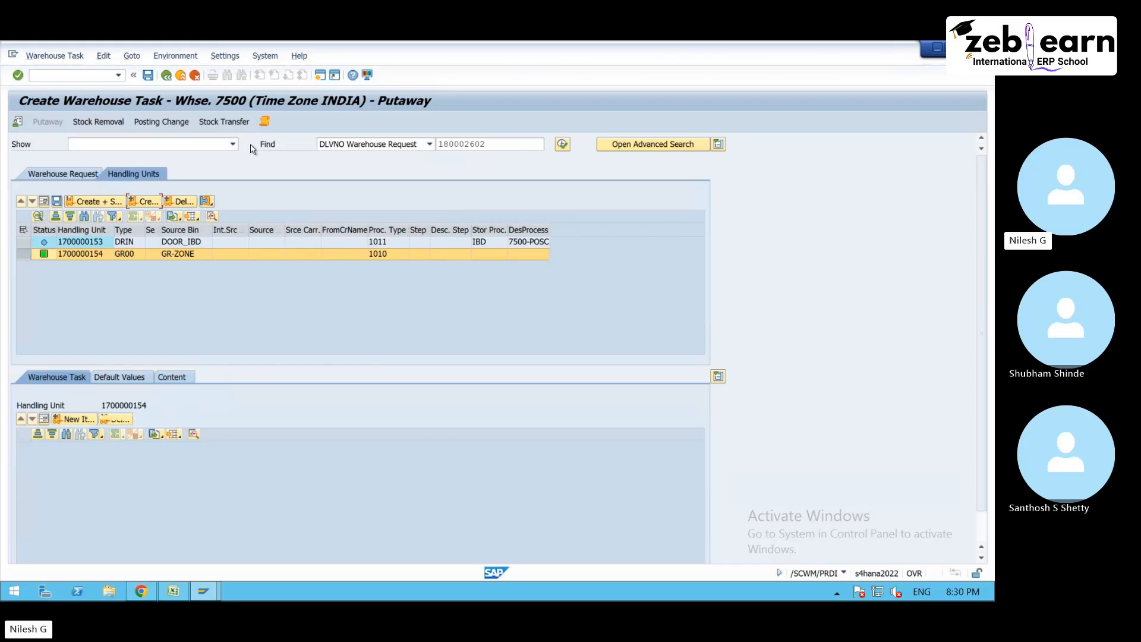
- Open the log of the warehouse task creation and examine its queue determination messages
click(265, 123)
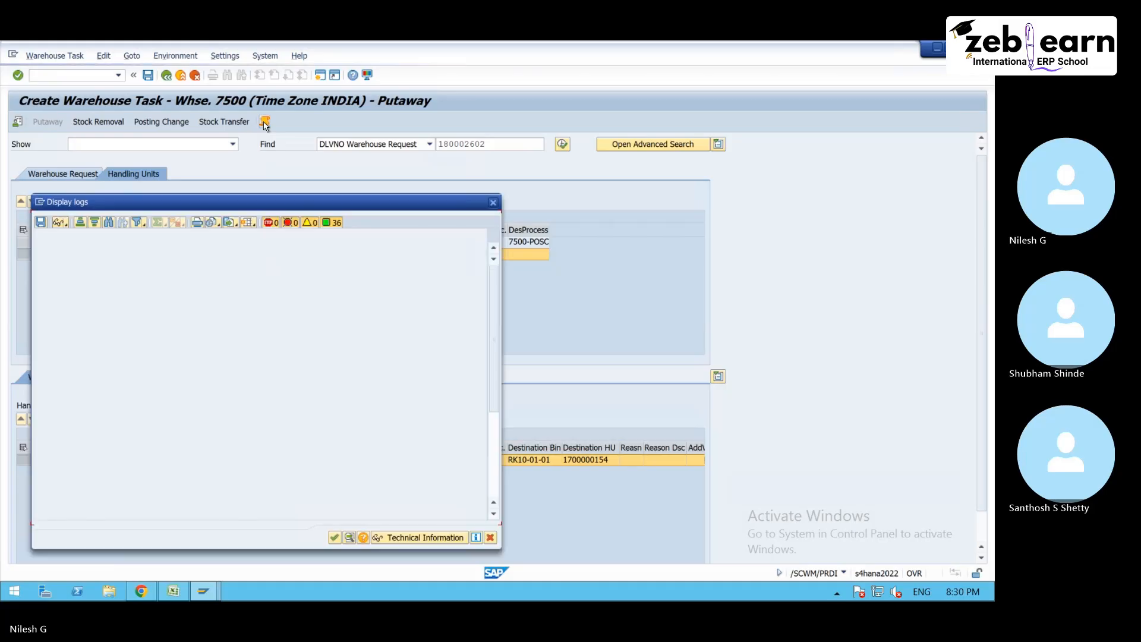
drag(302, 203, 530, 130)
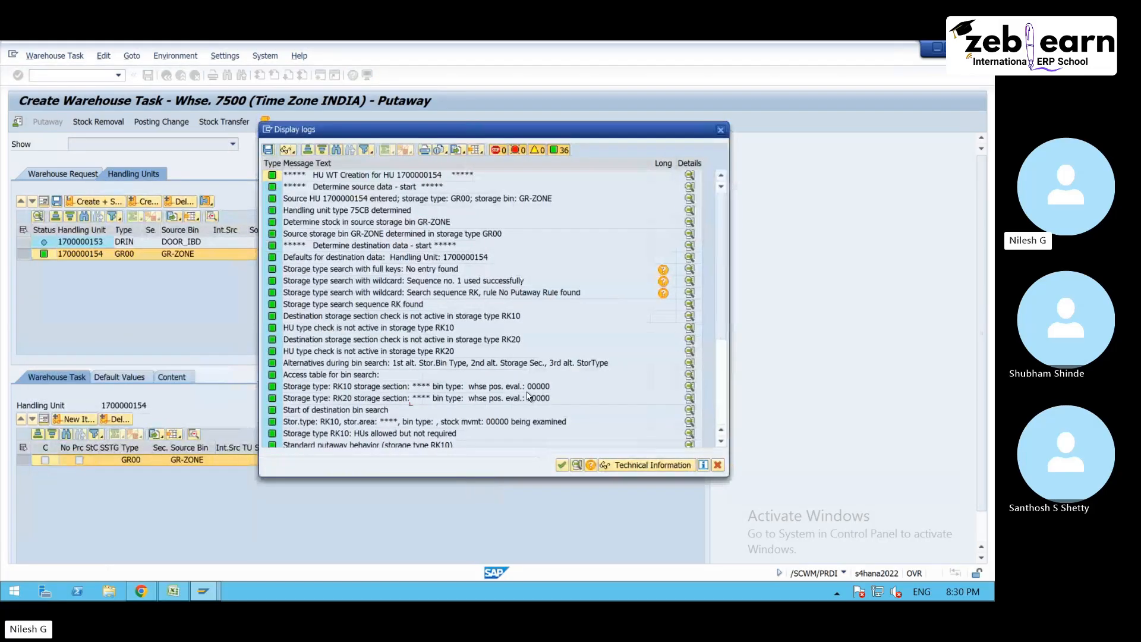
scroll(350, 434, down, 4)
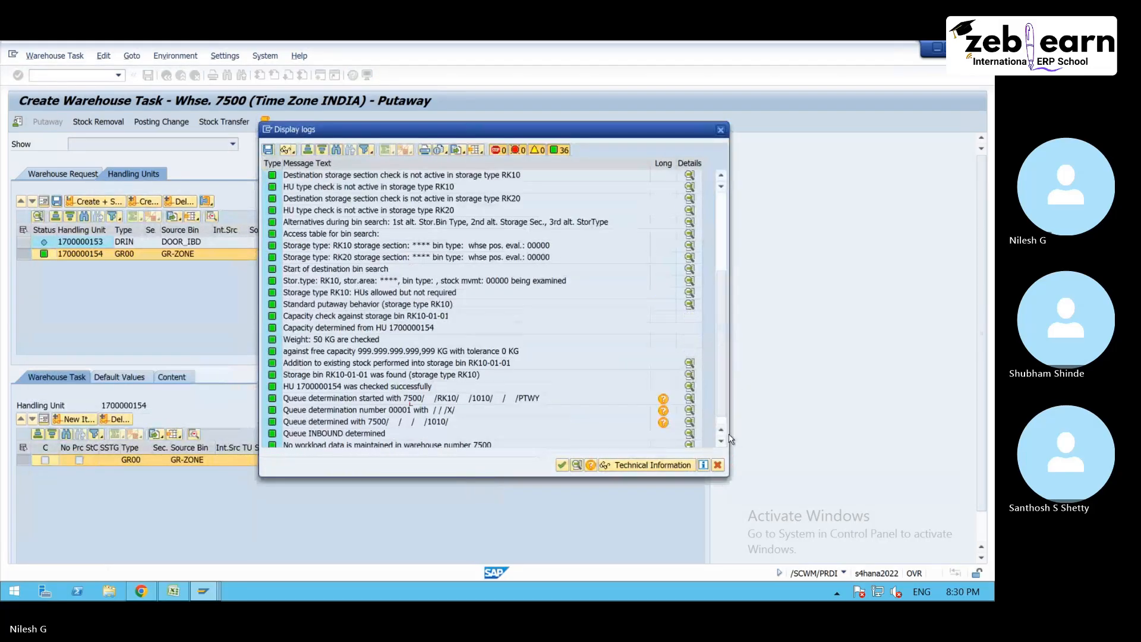
click(369, 436)
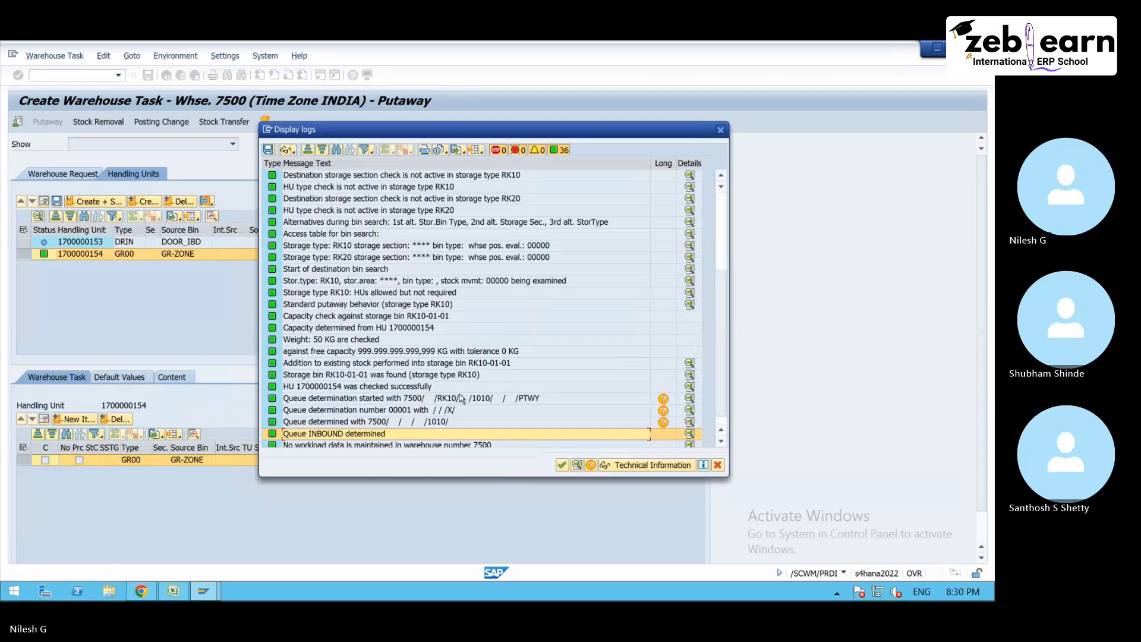
click(481, 400)
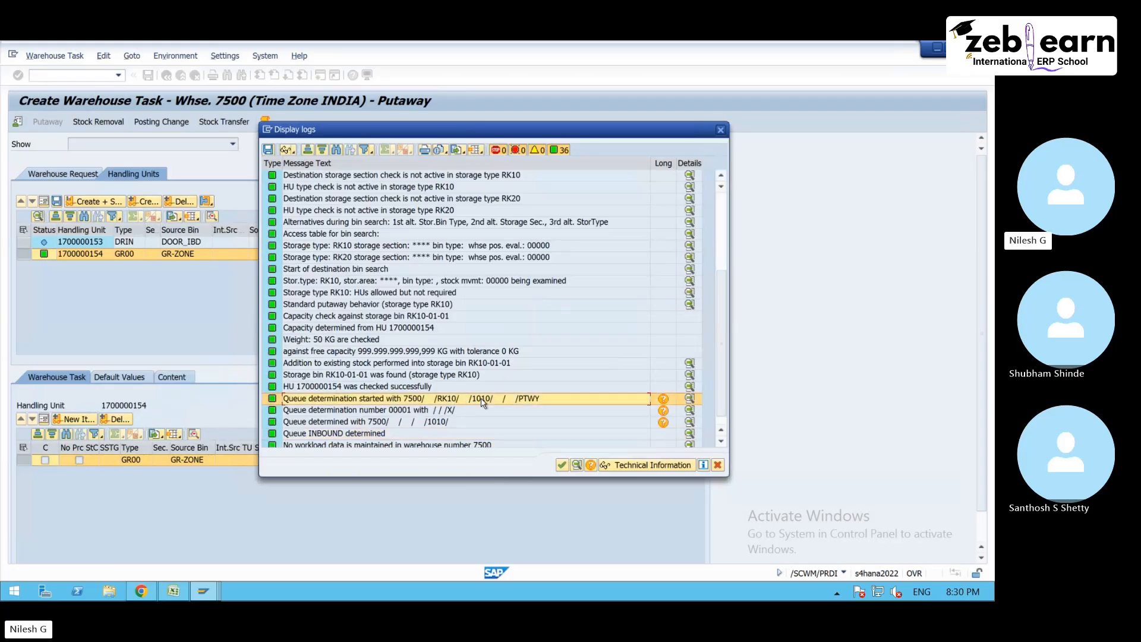
- Close the log and create a putaway warehouse task for the handling unit in source bin DOOR_IBD with process type 1011
click(458, 422)
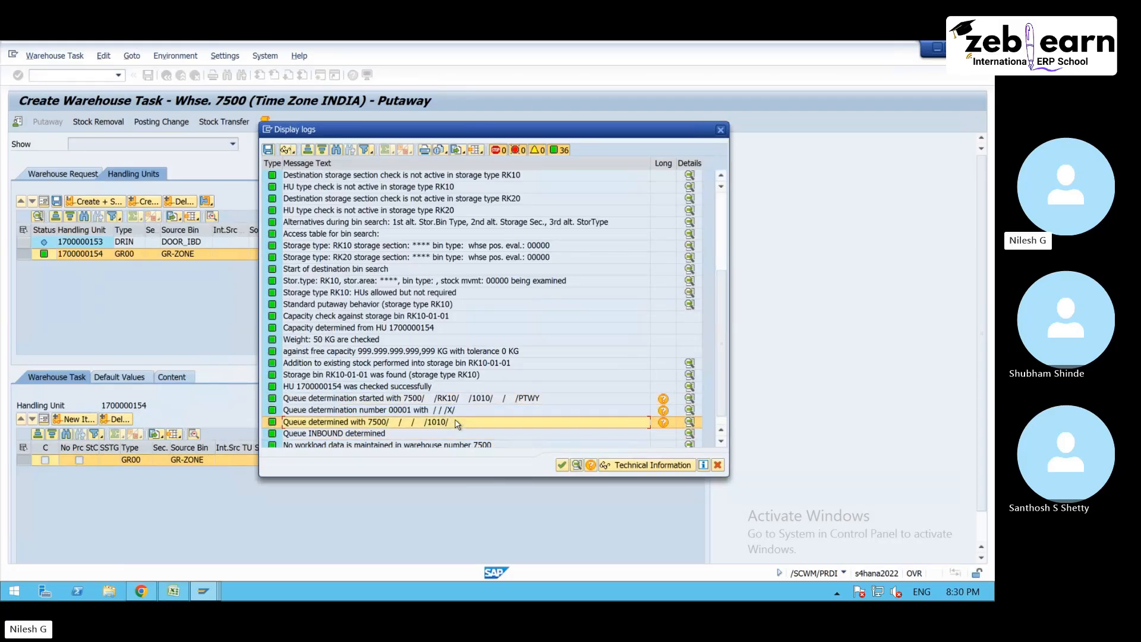
click(720, 130)
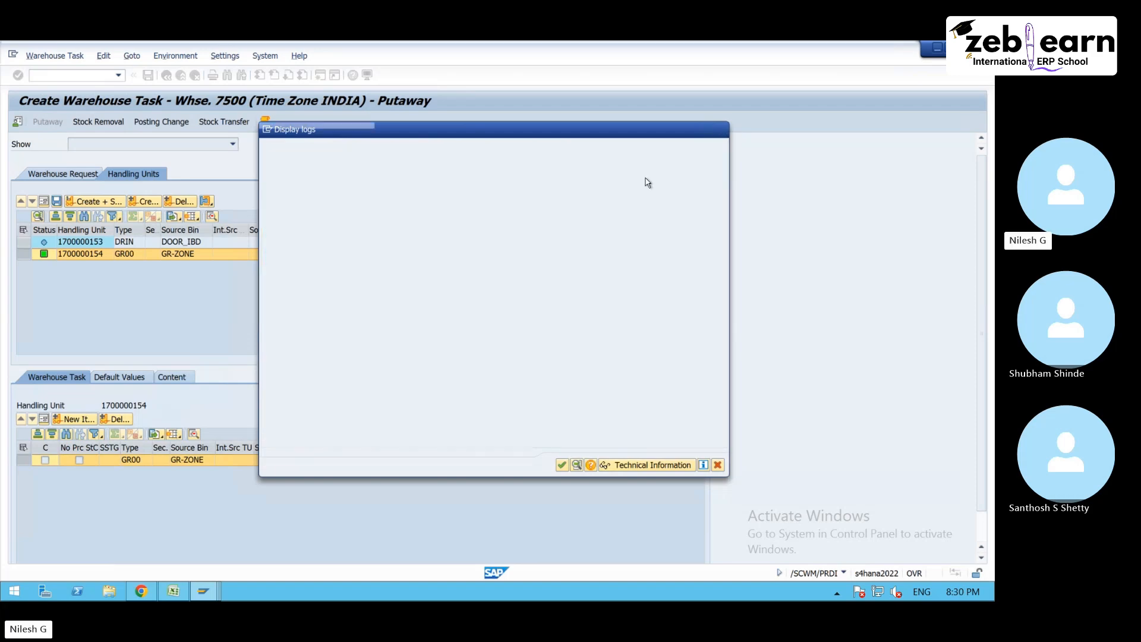
click(386, 243)
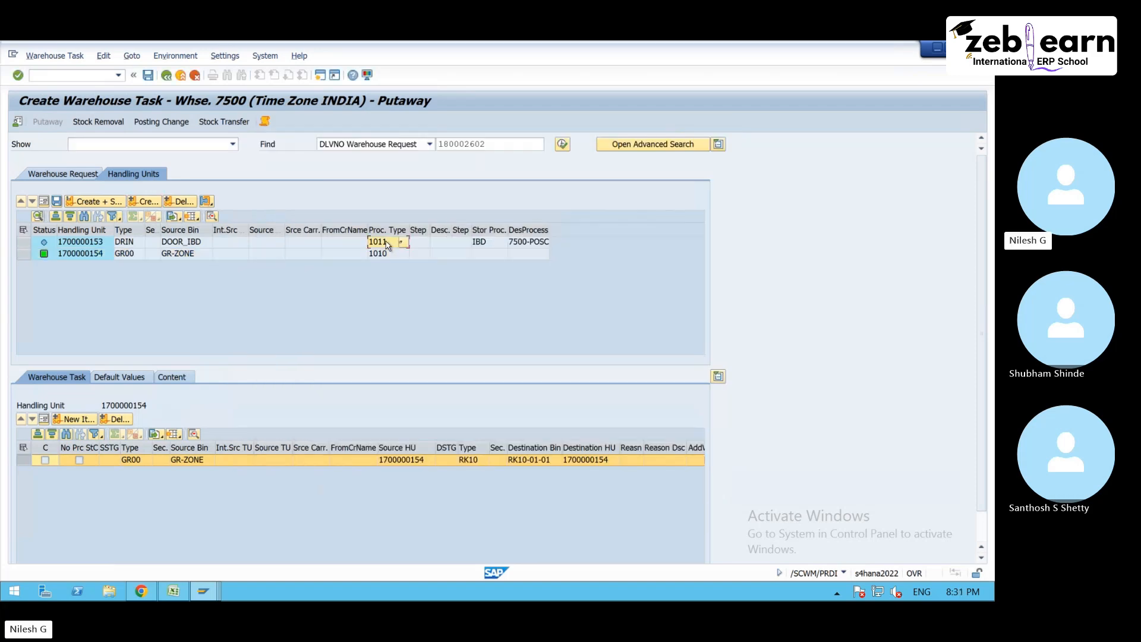
click(22, 242)
click(147, 202)
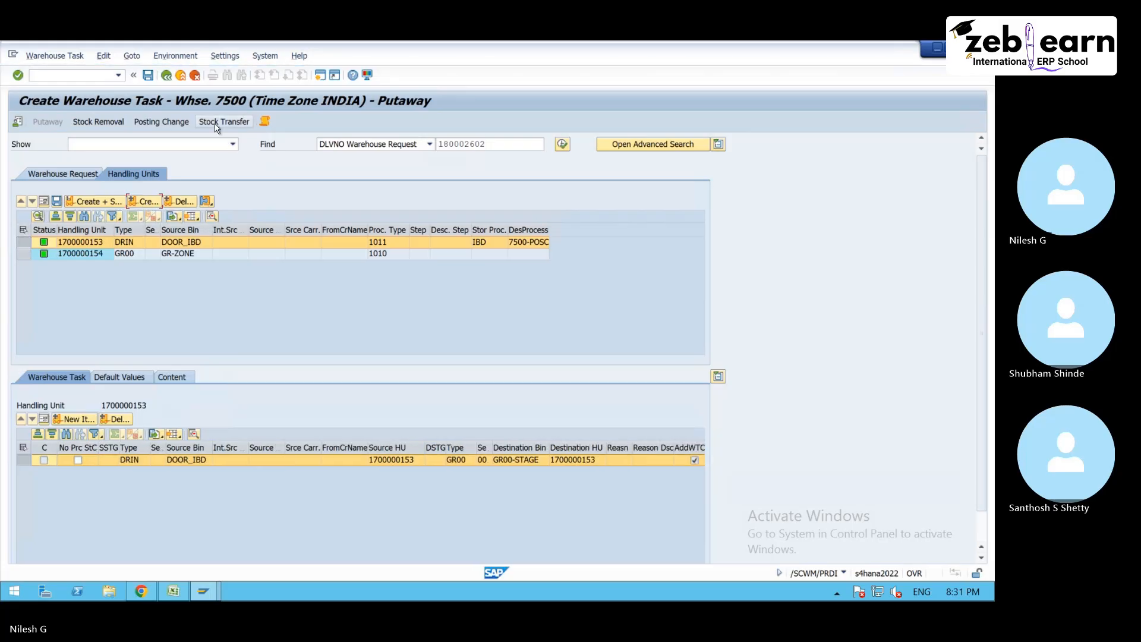
- Open the creation log for the DOOR_IBD handling unit and examine the queue determination messages for process type 1011
click(265, 122)
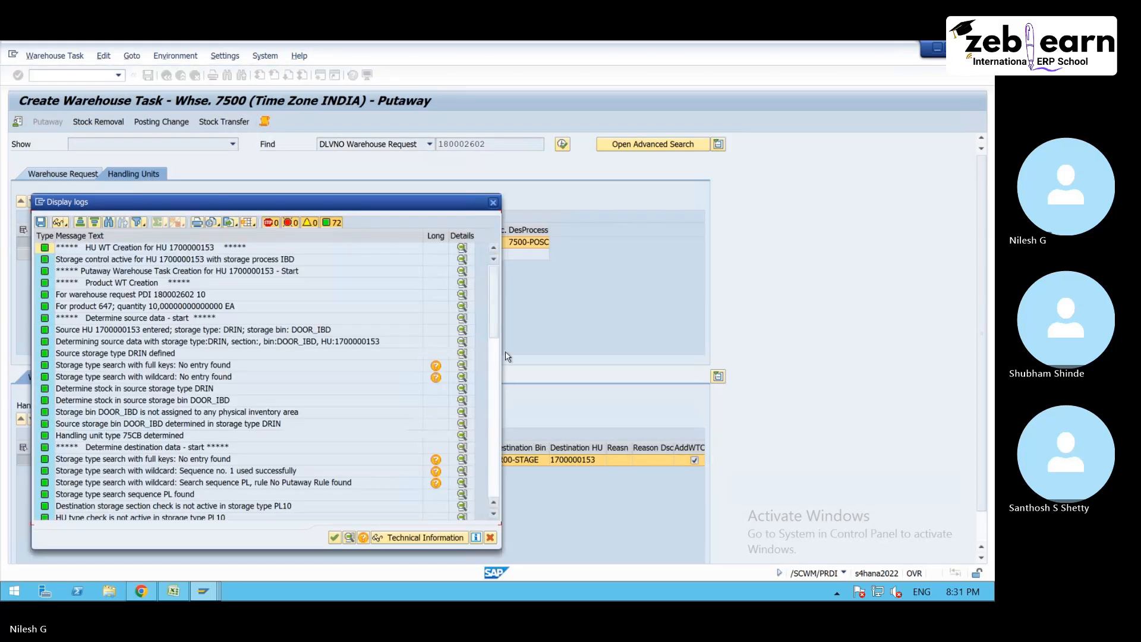
drag(493, 303, 494, 459)
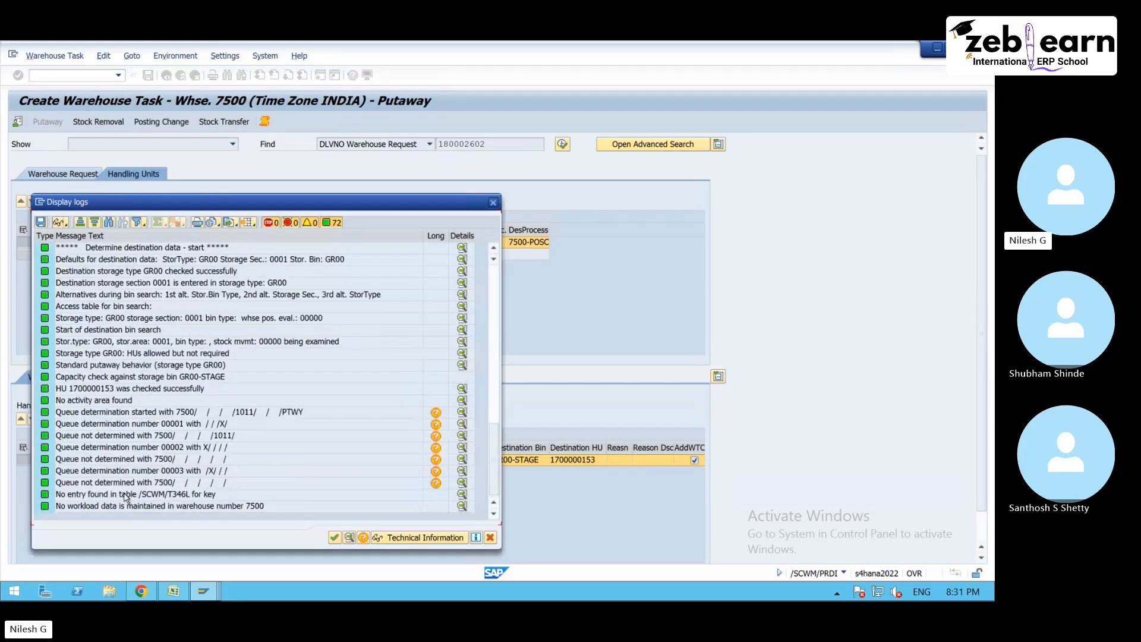
click(145, 483)
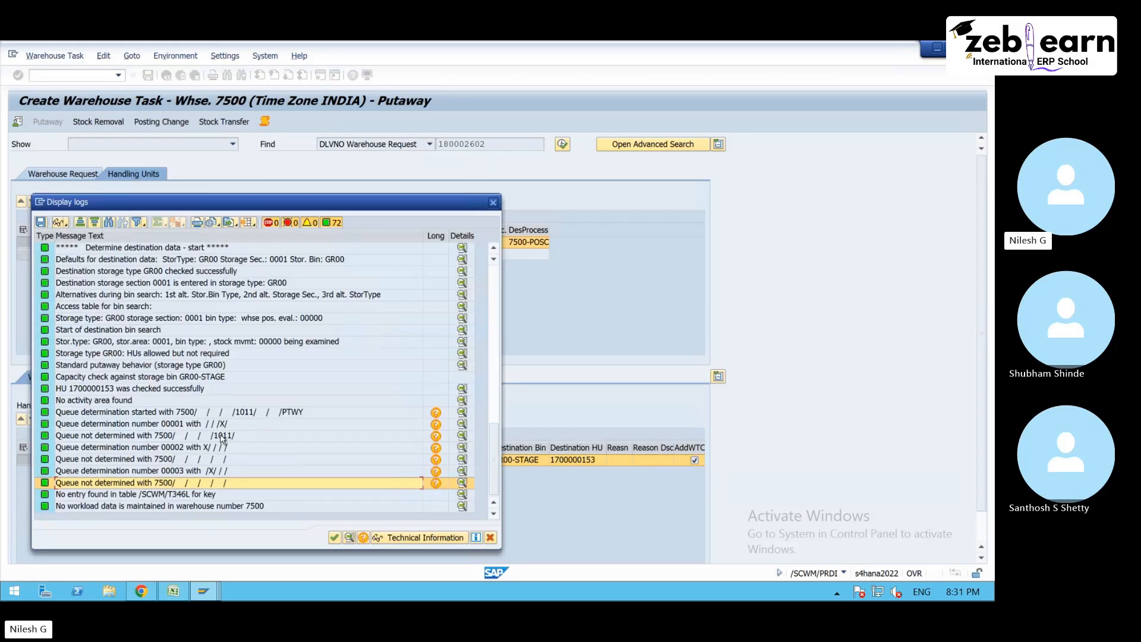
click(221, 459)
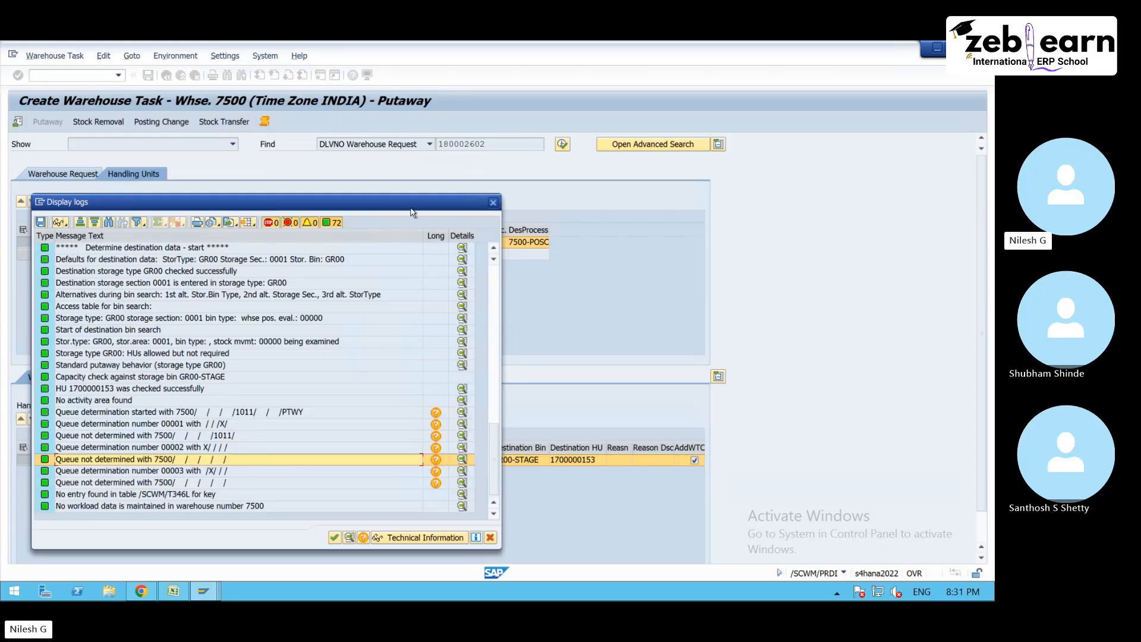
drag(413, 212, 465, 263)
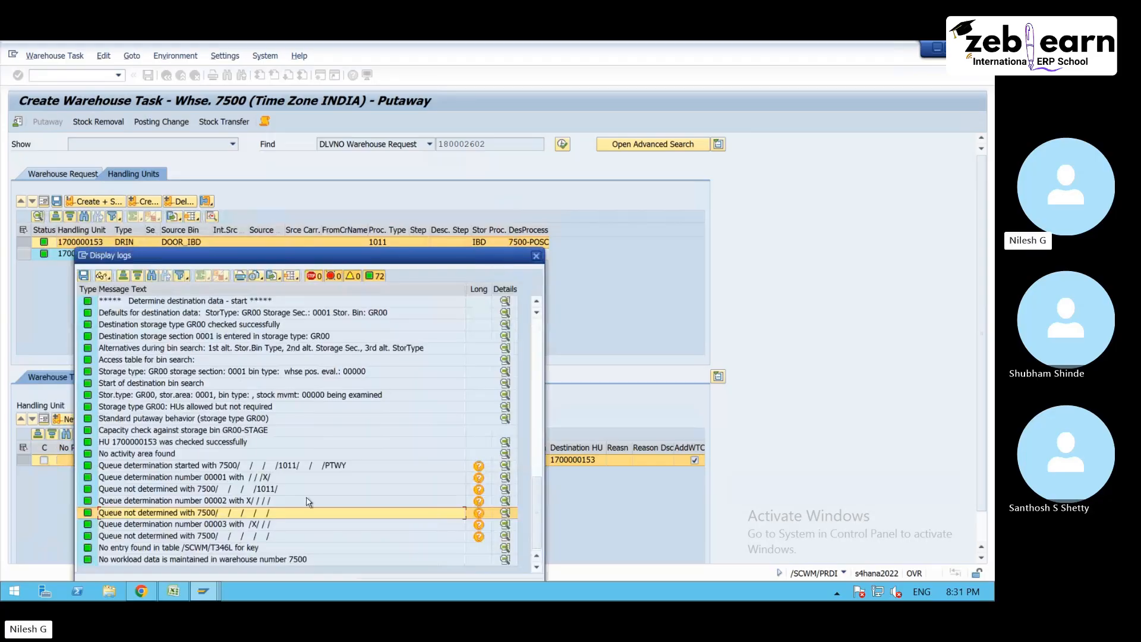
- Leave the queue access sequences, open the queue determination criteria, and return to the warehouse task log
mouse_move(202, 594)
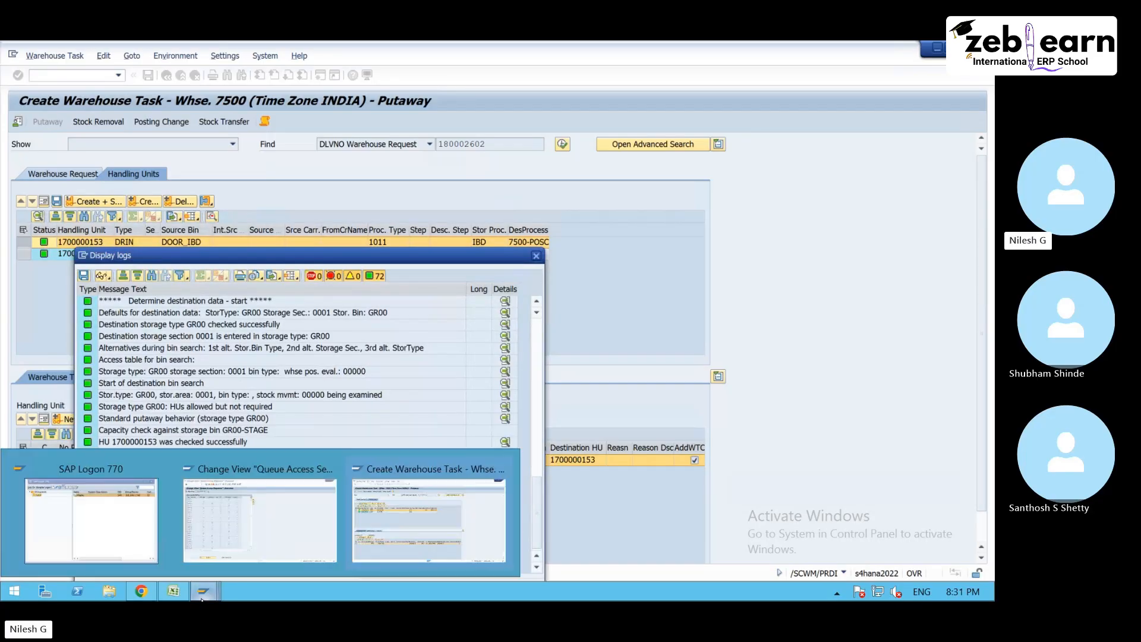
click(243, 526)
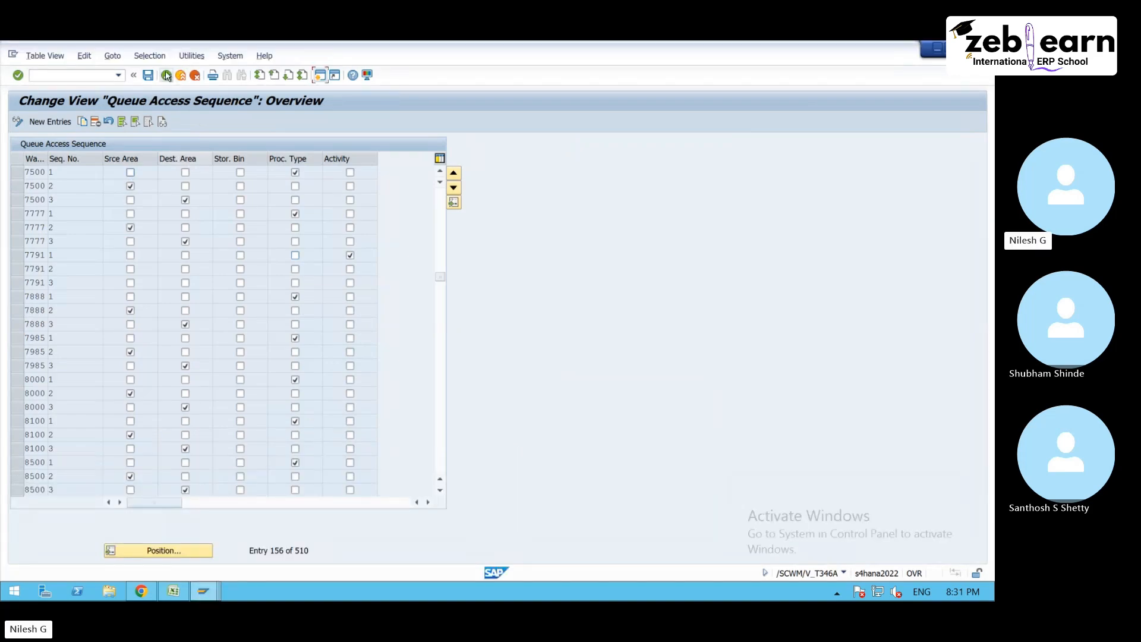
click(166, 75)
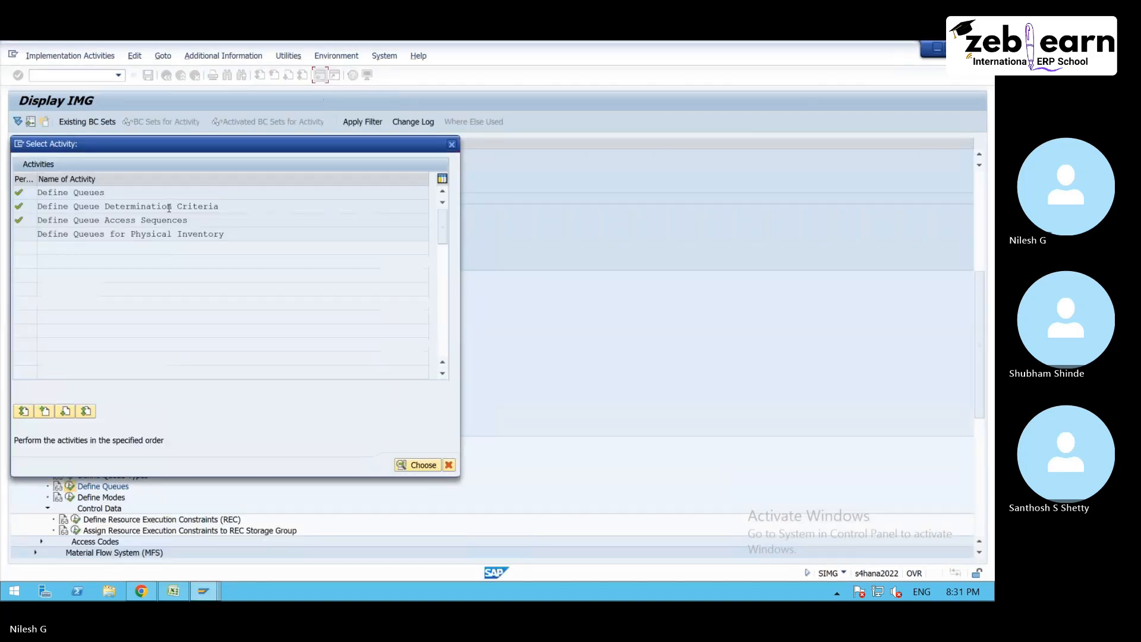
double_click(168, 208)
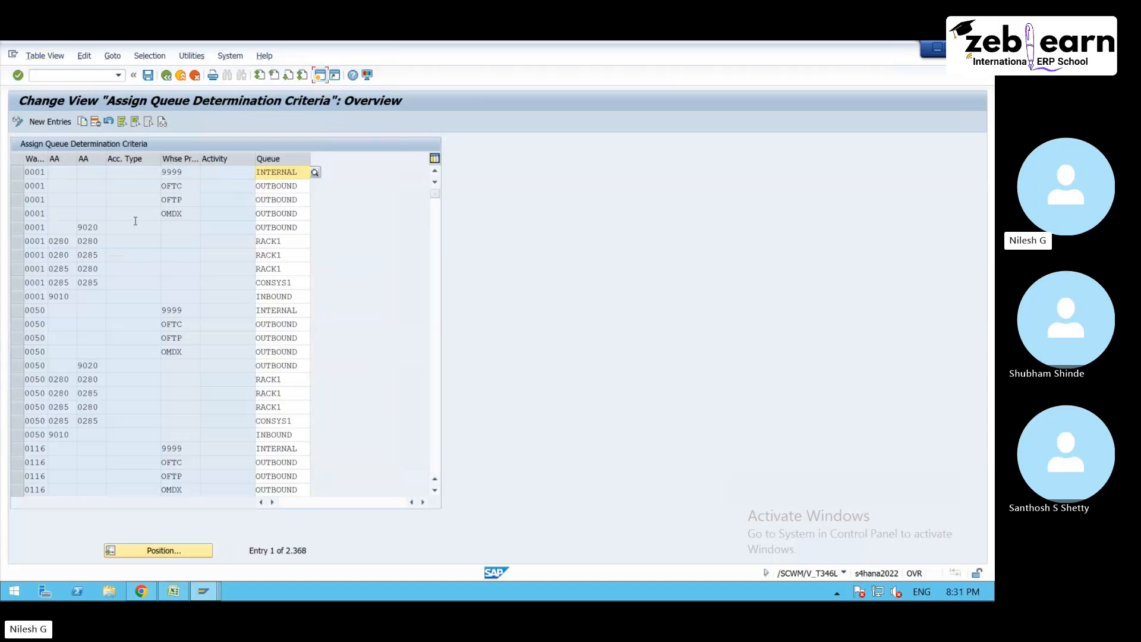
click(208, 586)
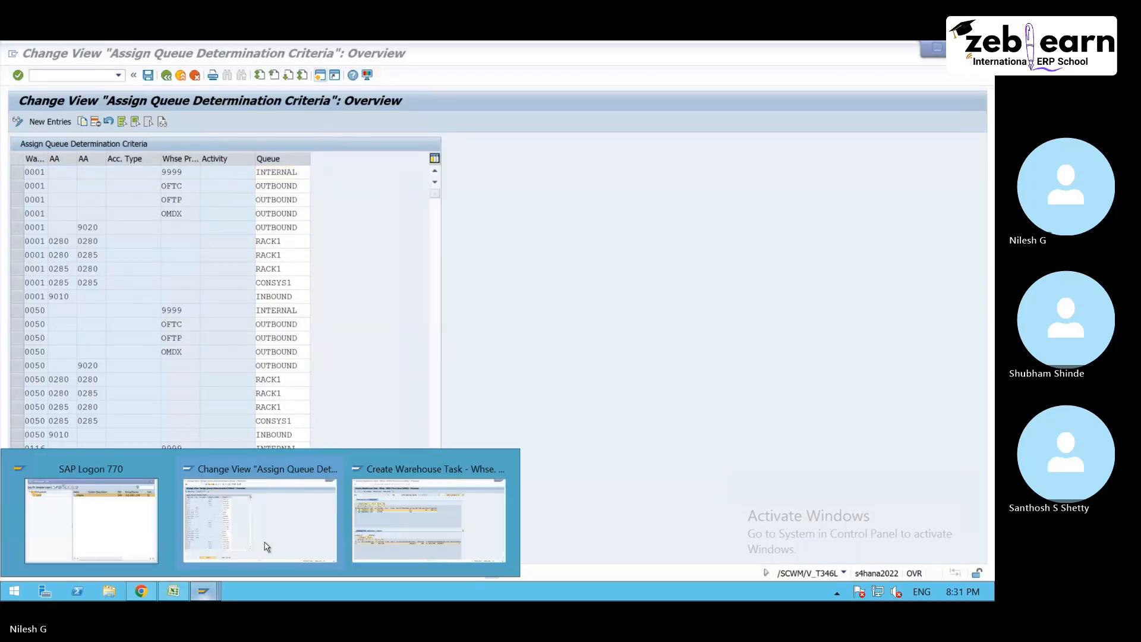
click(432, 522)
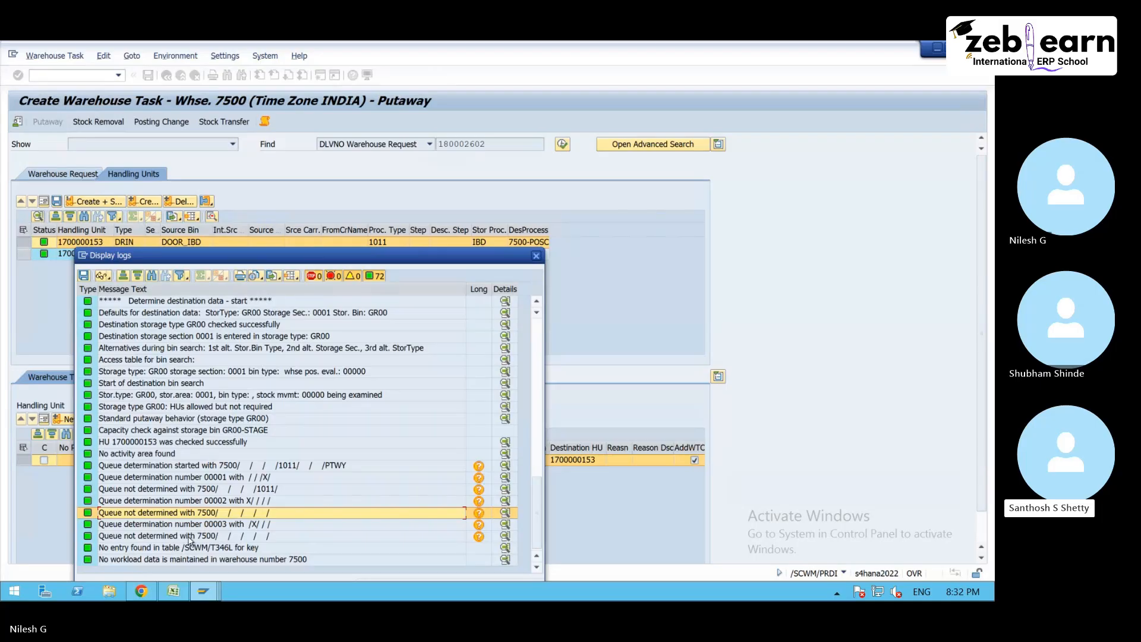
- Copy warehouse 7500's queue determination entry for process type 1010 to process type 1011 with queue INBOUND, and save it in the proposed customizing request
click(203, 591)
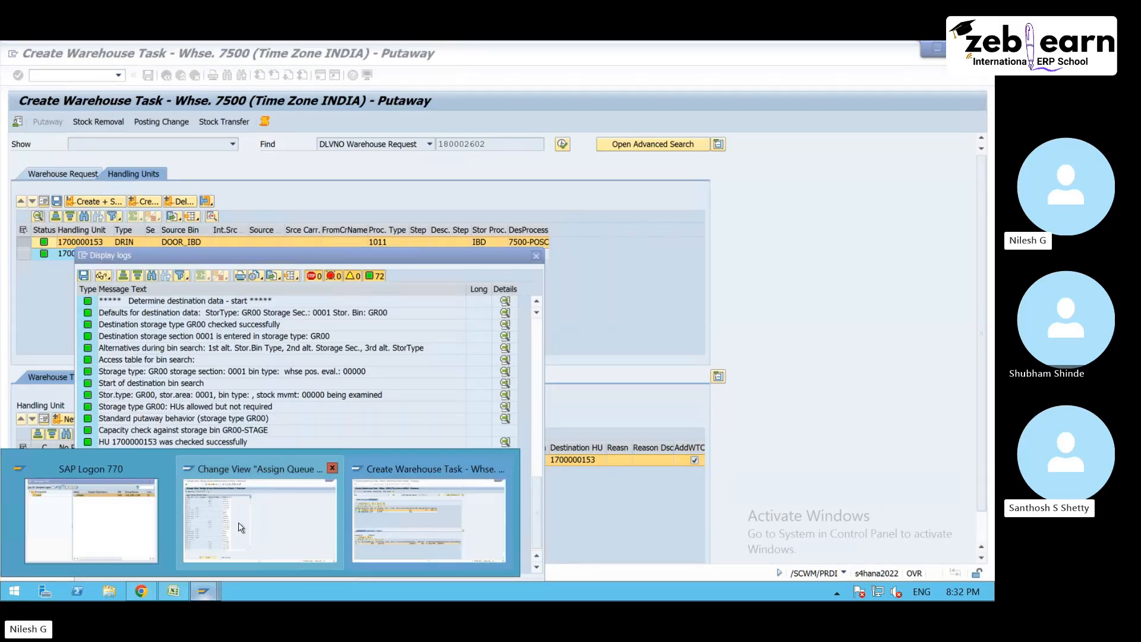
click(240, 527)
click(190, 550)
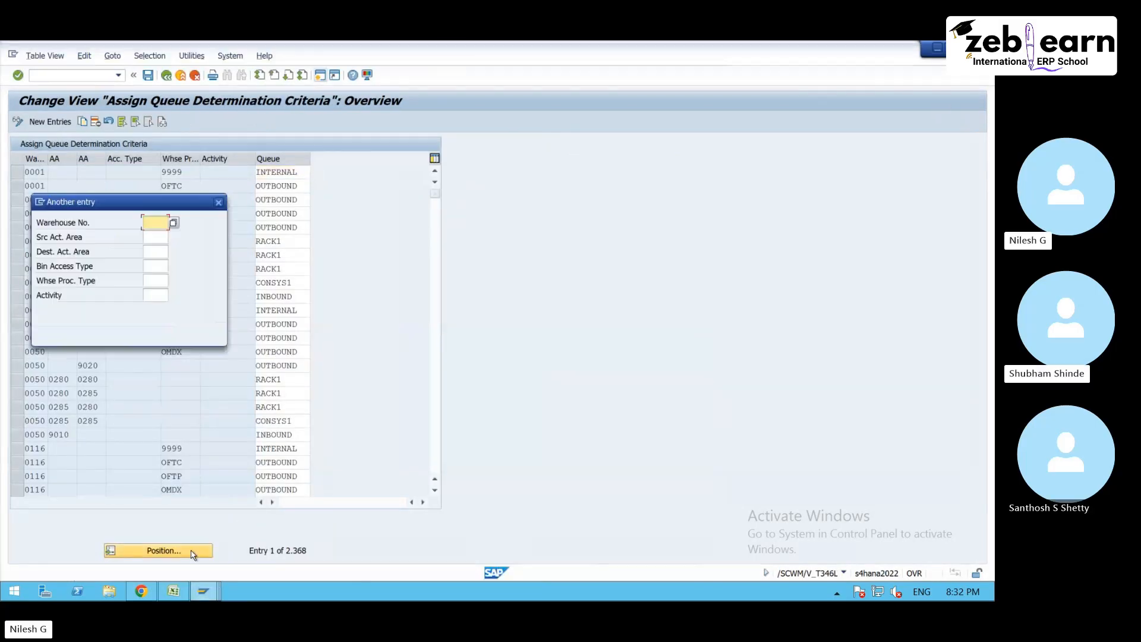
text(7500)
key(Return)
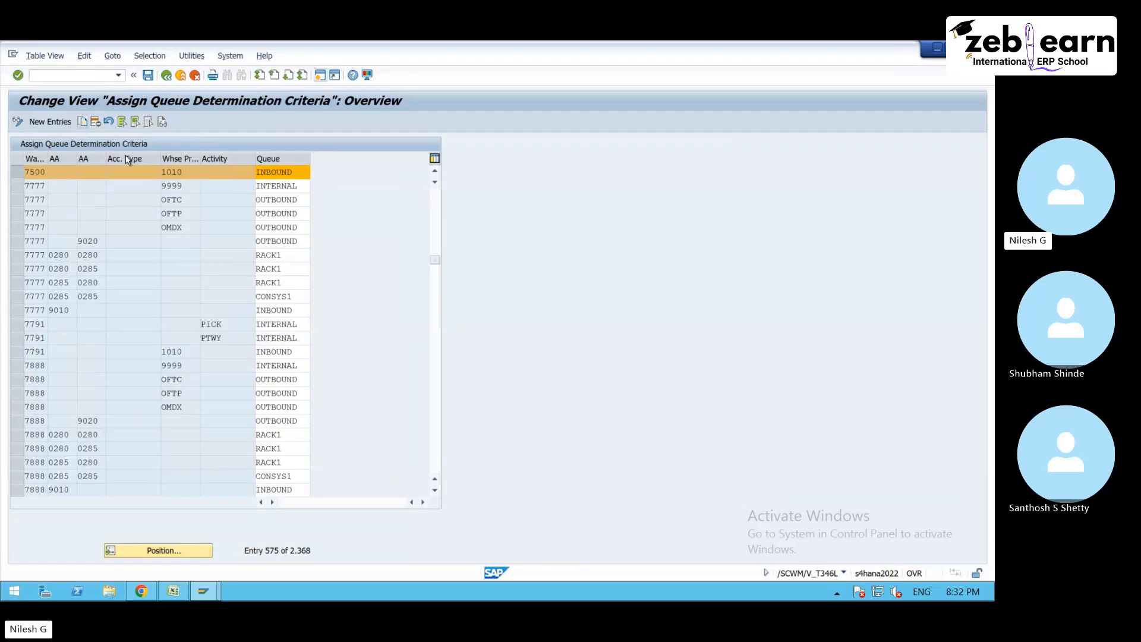
key(F6)
click(186, 172)
key(BackSpace)
text(1)
key(Return)
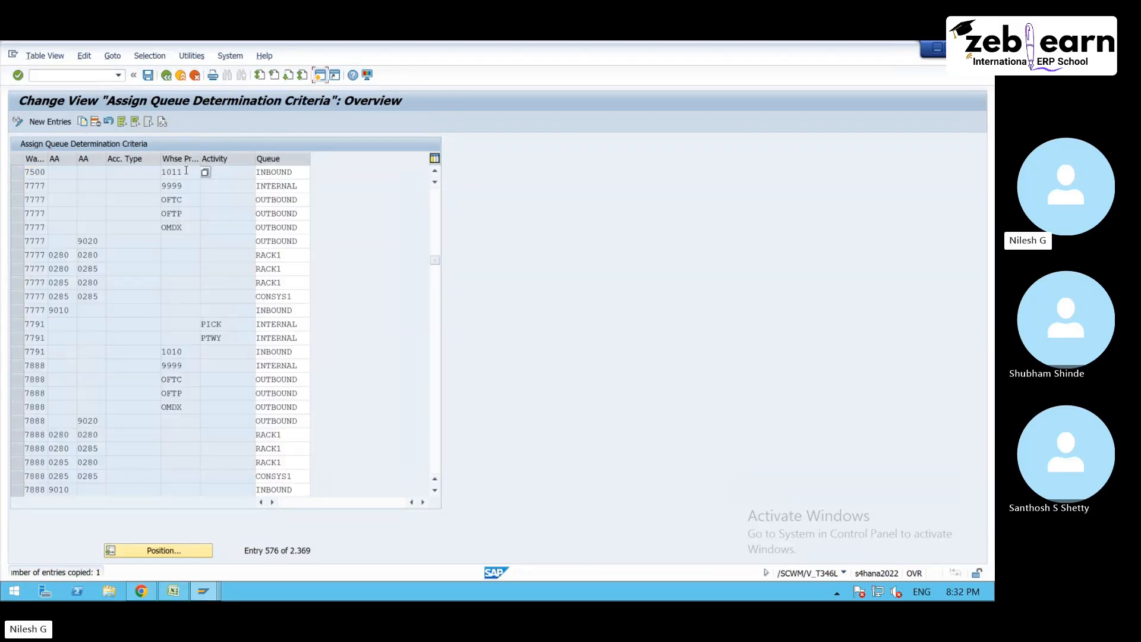
click(148, 75)
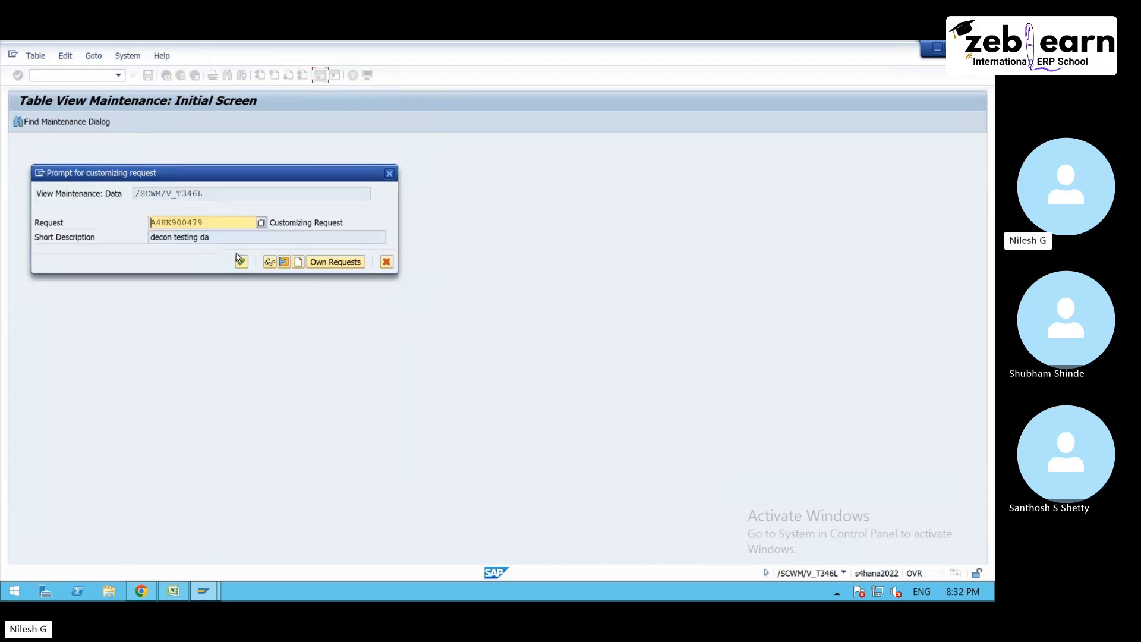
click(241, 261)
- Discard the unsaved warehouse tasks and reopen putaway task creation for the inbound delivery whose ASN ends in POS6
mouse_move(204, 590)
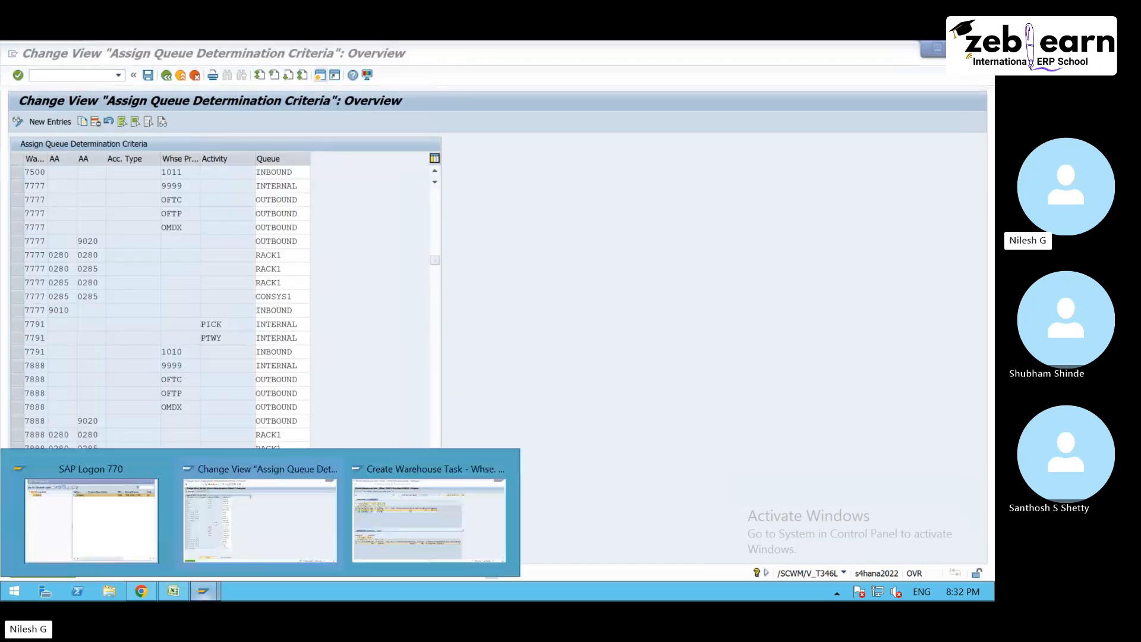
click(429, 523)
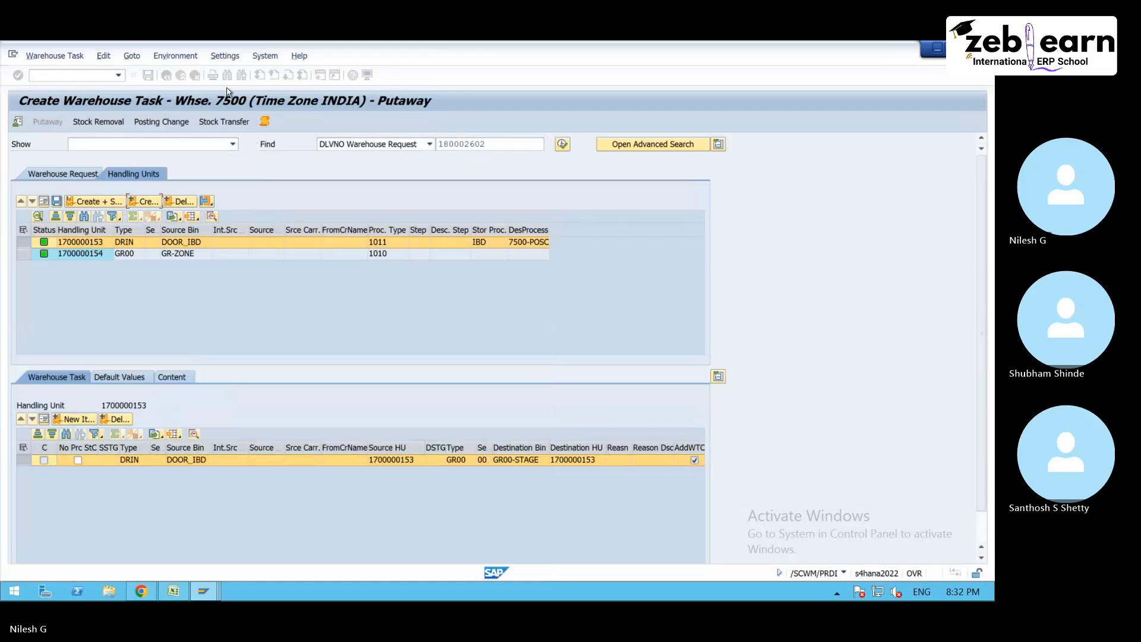
click(194, 76)
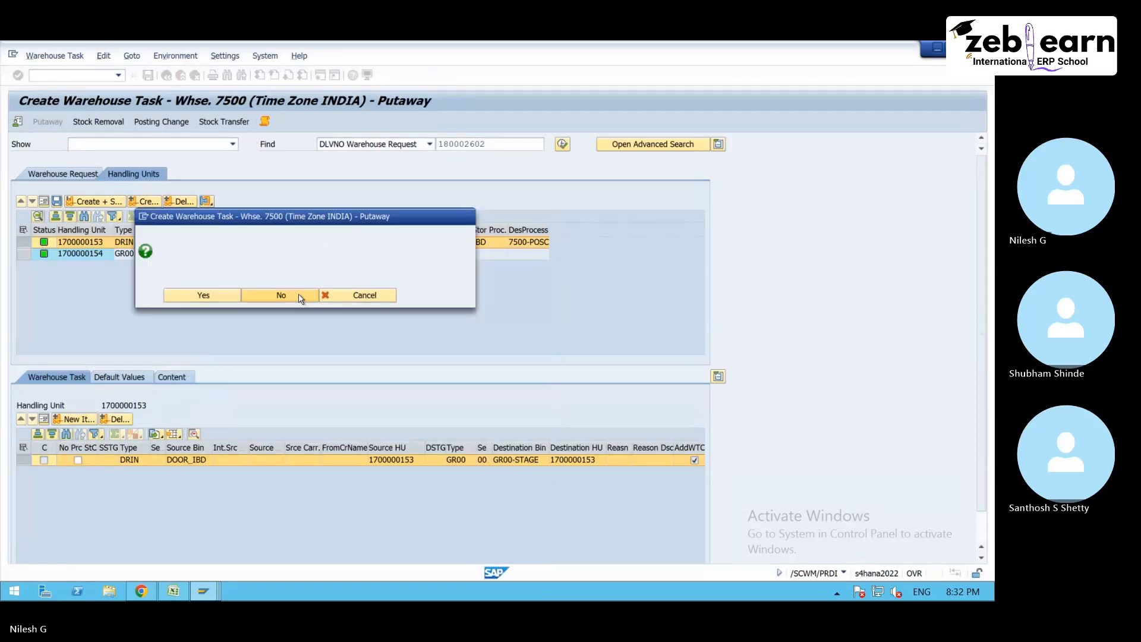
click(60, 56)
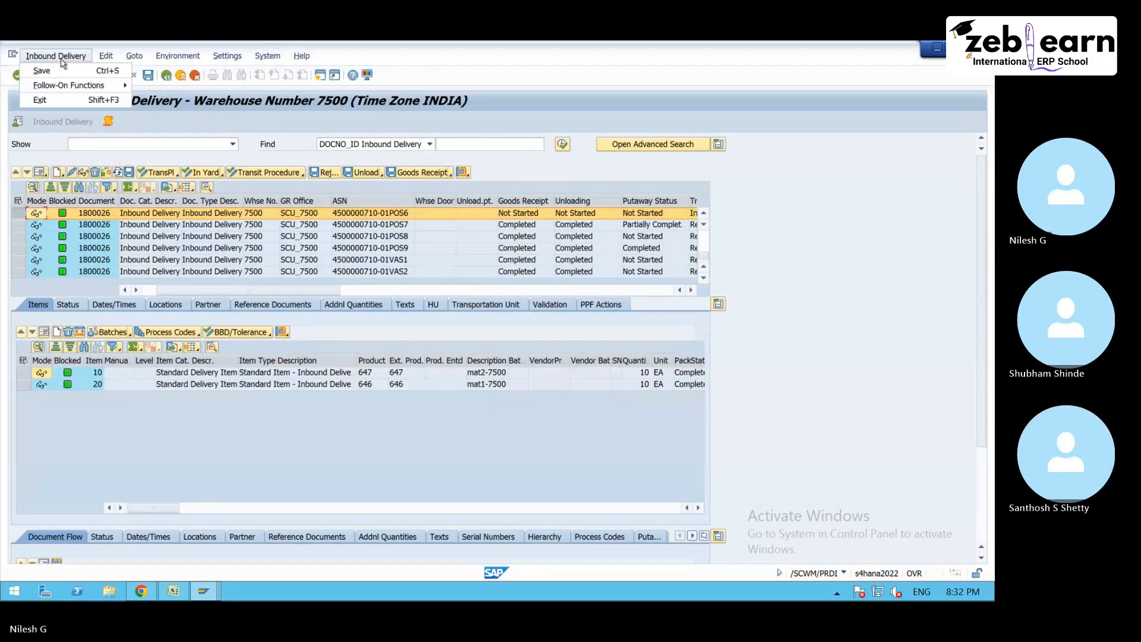
mouse_move(66, 86)
click(168, 90)
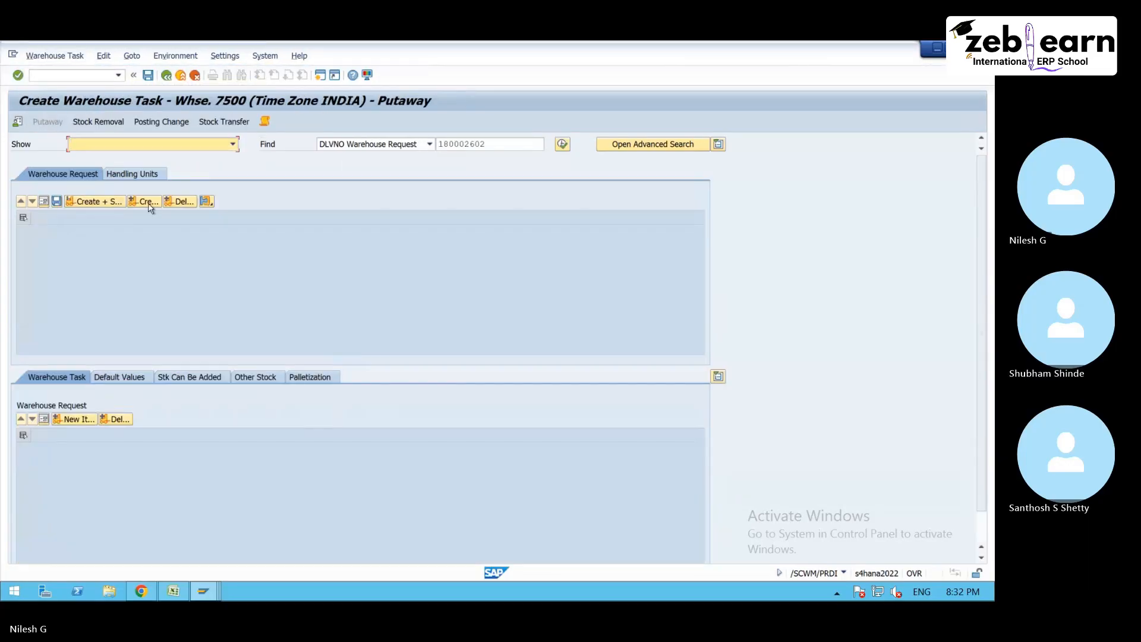
- Create the putaway warehouse task again for the handling unit in source bin DOOR_IBD with process type 1011
click(145, 172)
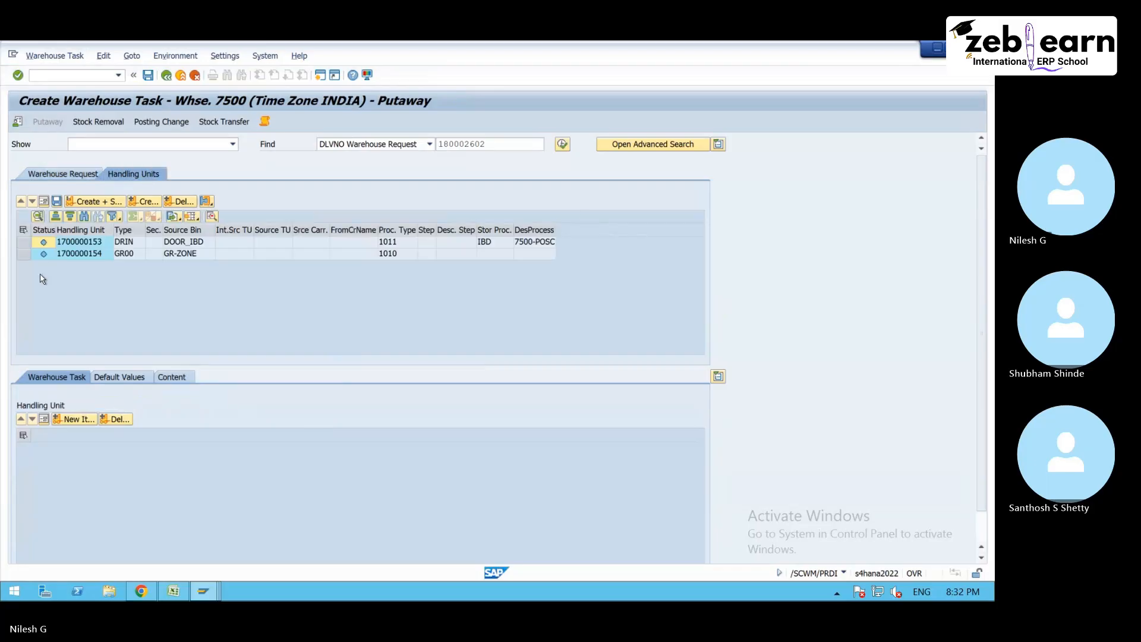
click(22, 242)
click(149, 202)
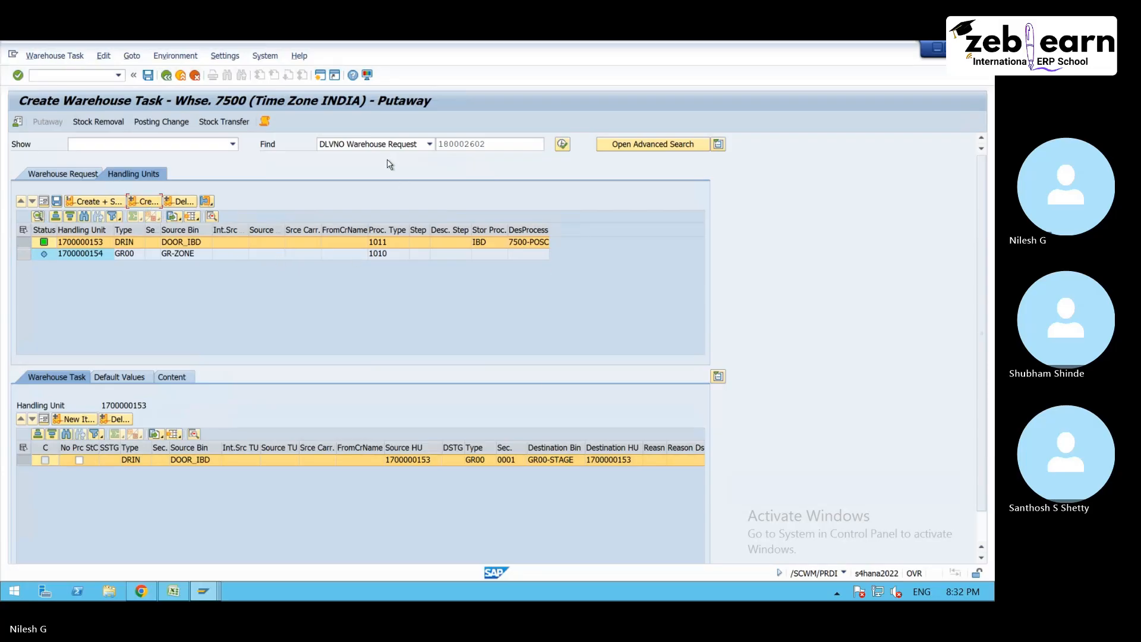
- Open the log of the new warehouse task and examine which queue is determined for process type 1011
click(264, 123)
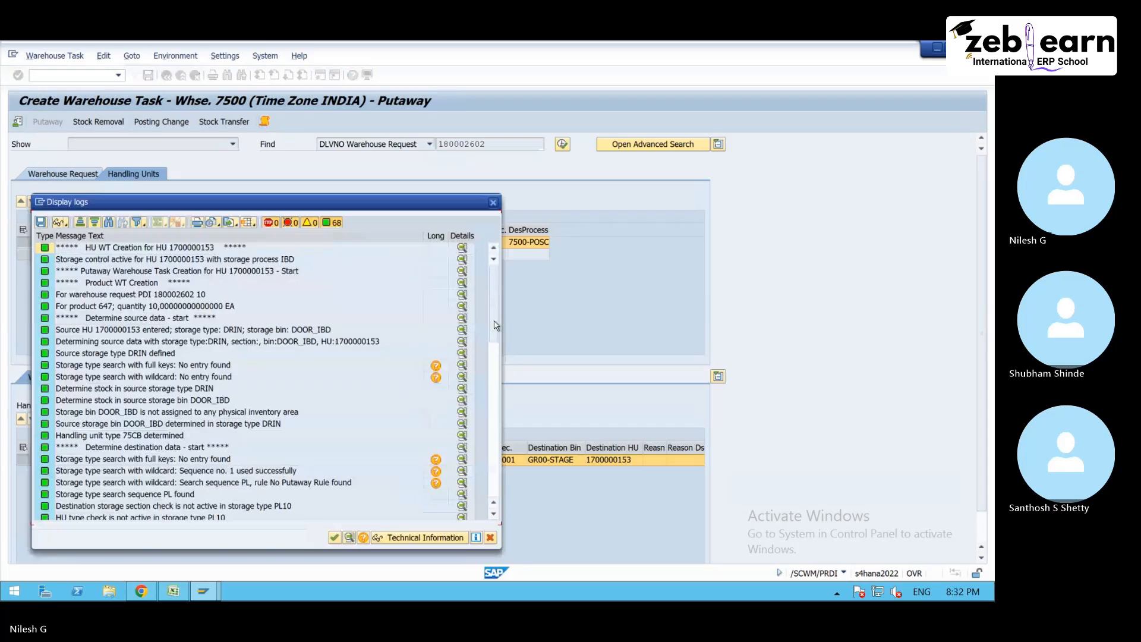
drag(495, 326, 495, 481)
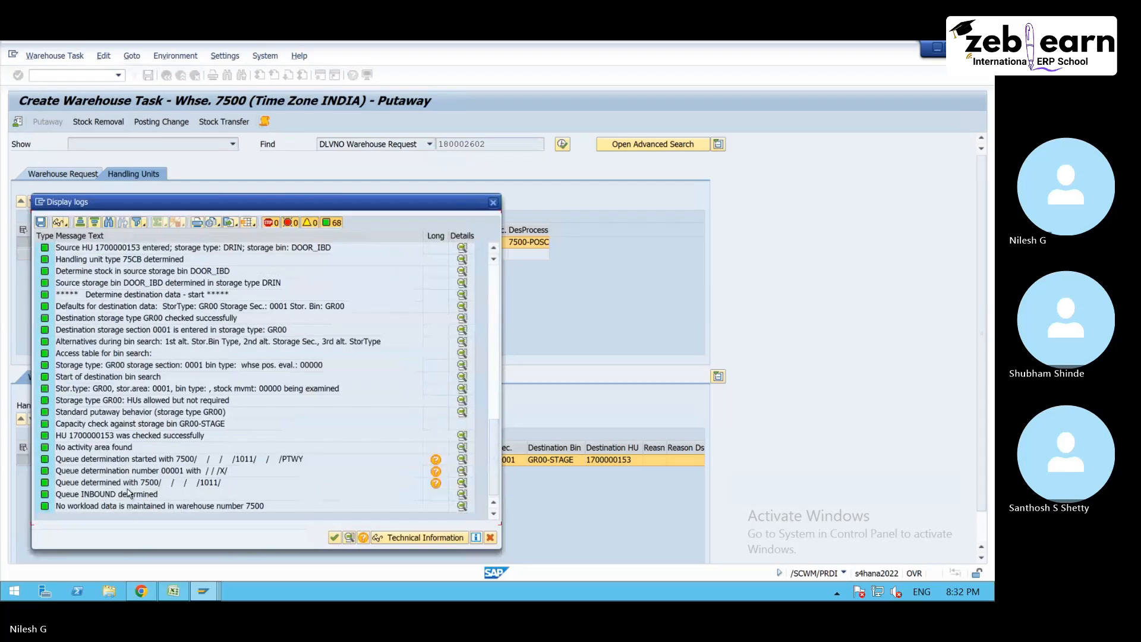
click(128, 487)
click(133, 495)
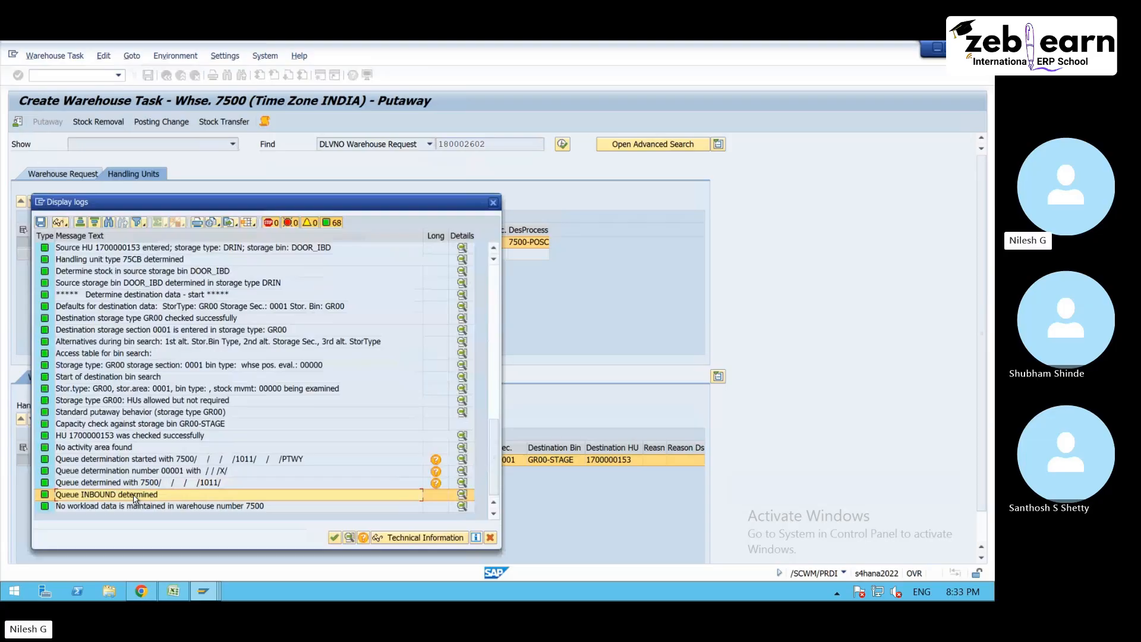
- Close the log and leave warehouse task creation without saving the task
click(493, 203)
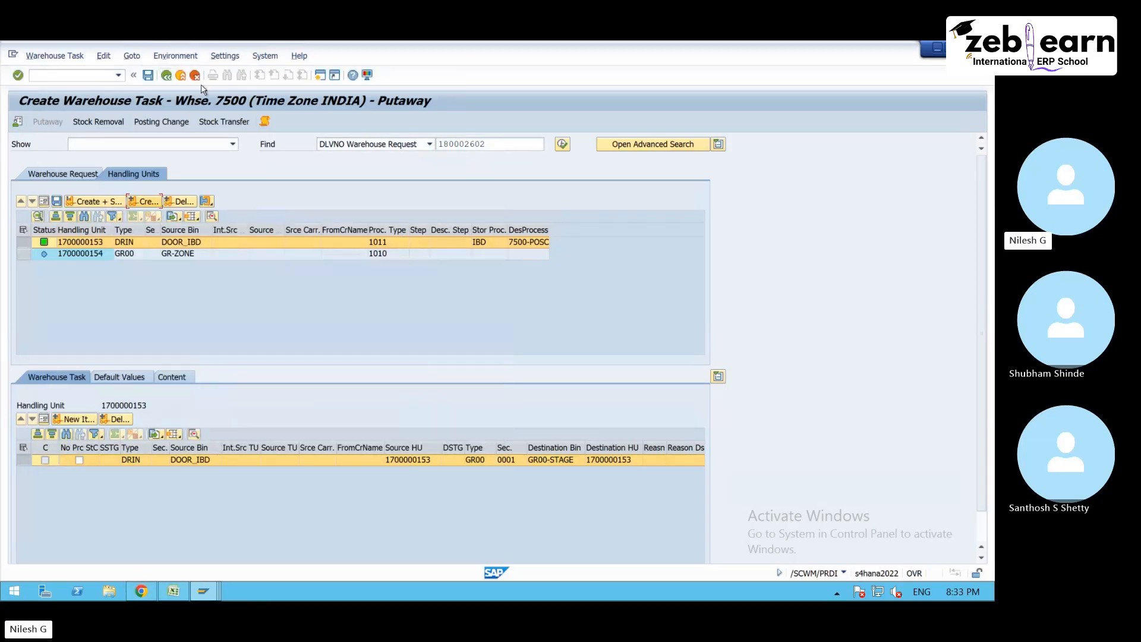
click(195, 75)
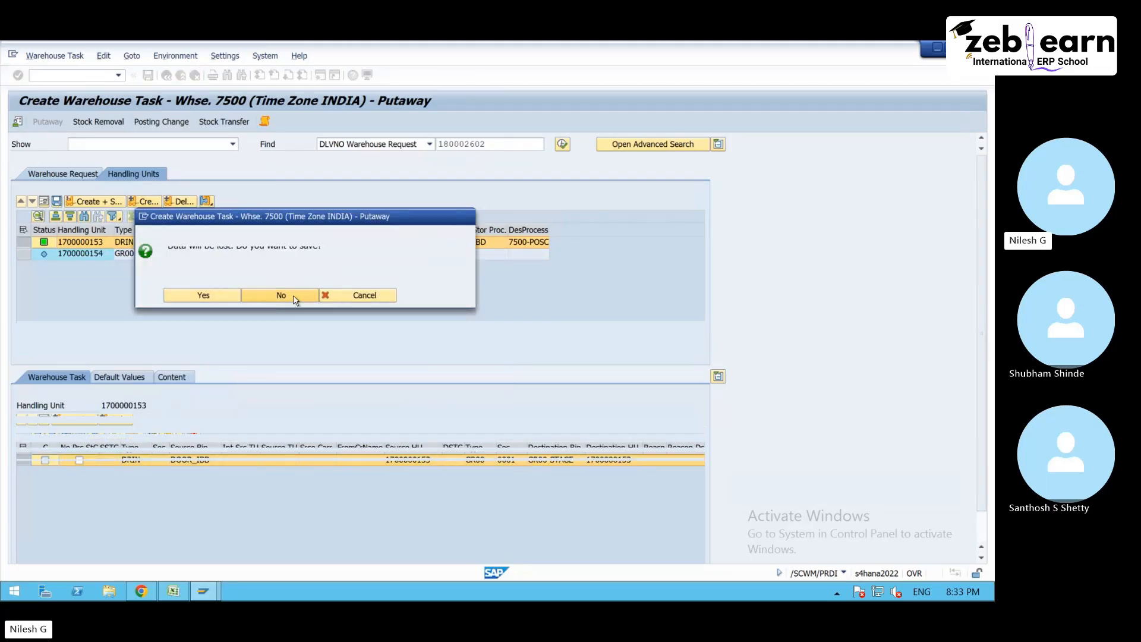
click(293, 296)
- Delete warehouse 7500's queue determination entry for process type 1011 in the customizing session and save the change
mouse_move(203, 591)
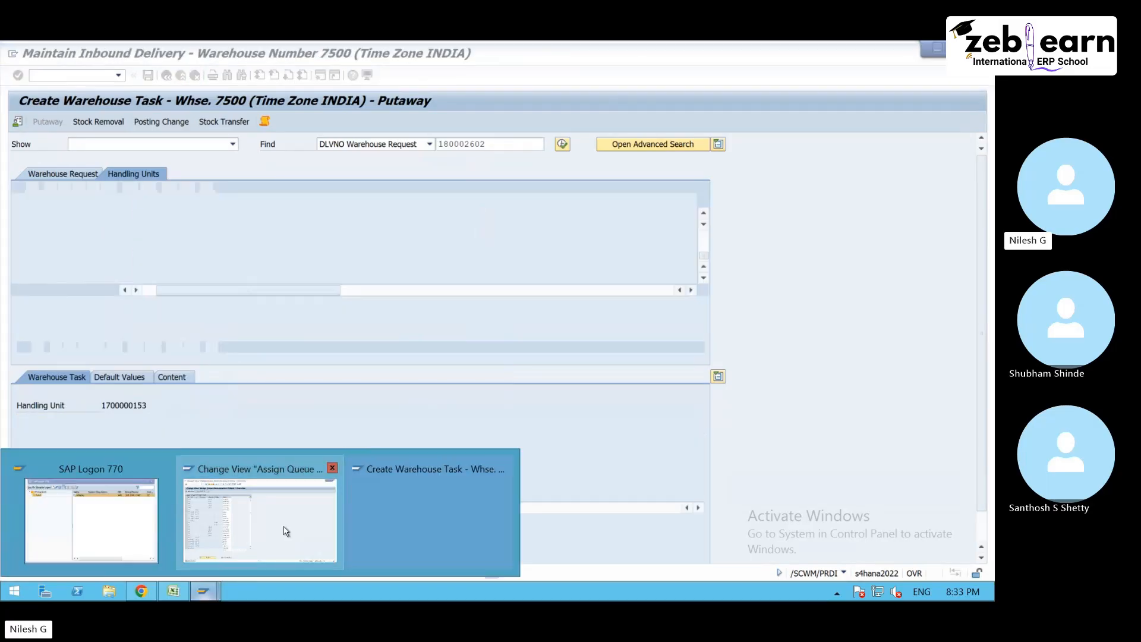
click(286, 531)
click(17, 175)
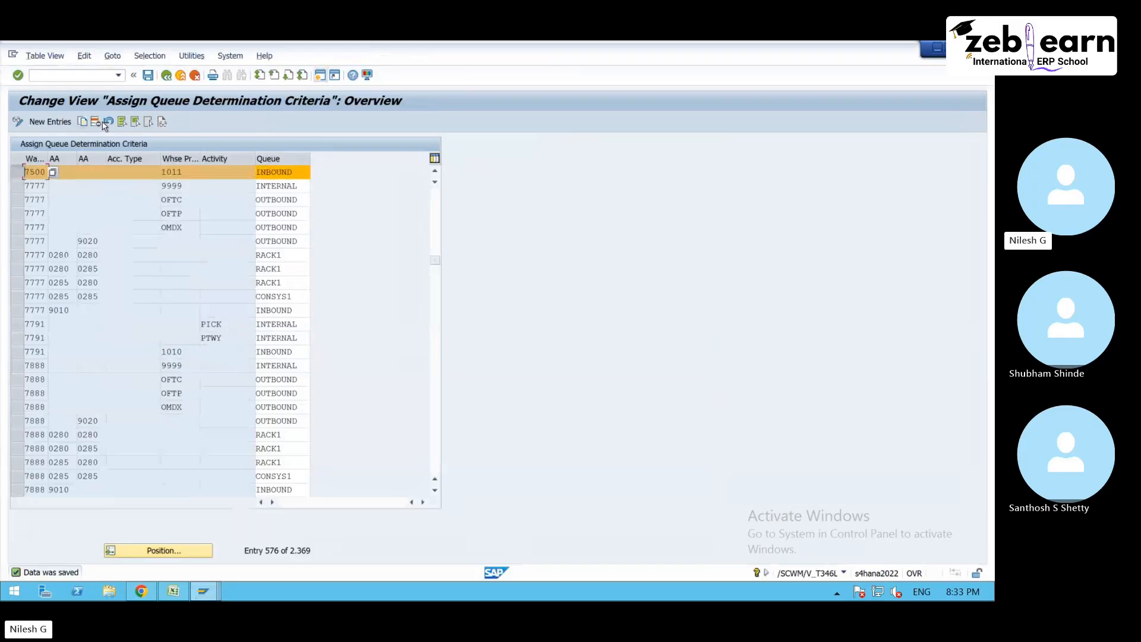
click(95, 121)
click(145, 75)
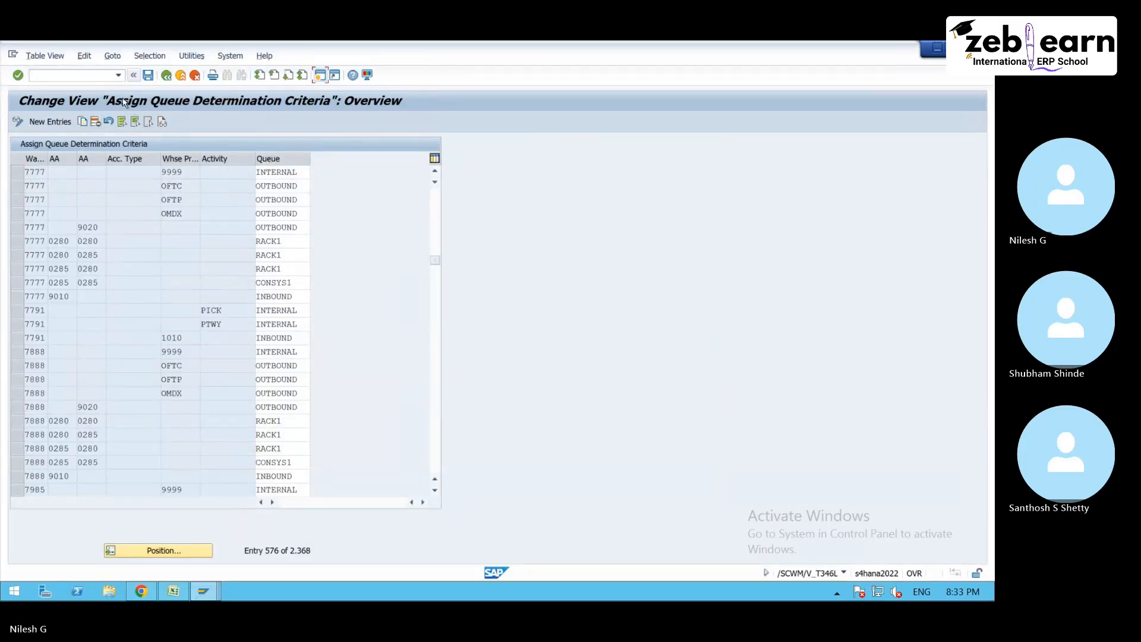
- Delete warehouse 7500's queue determination entry for process type 1010 and save the table
click(148, 76)
scroll(209, 310, up, 3)
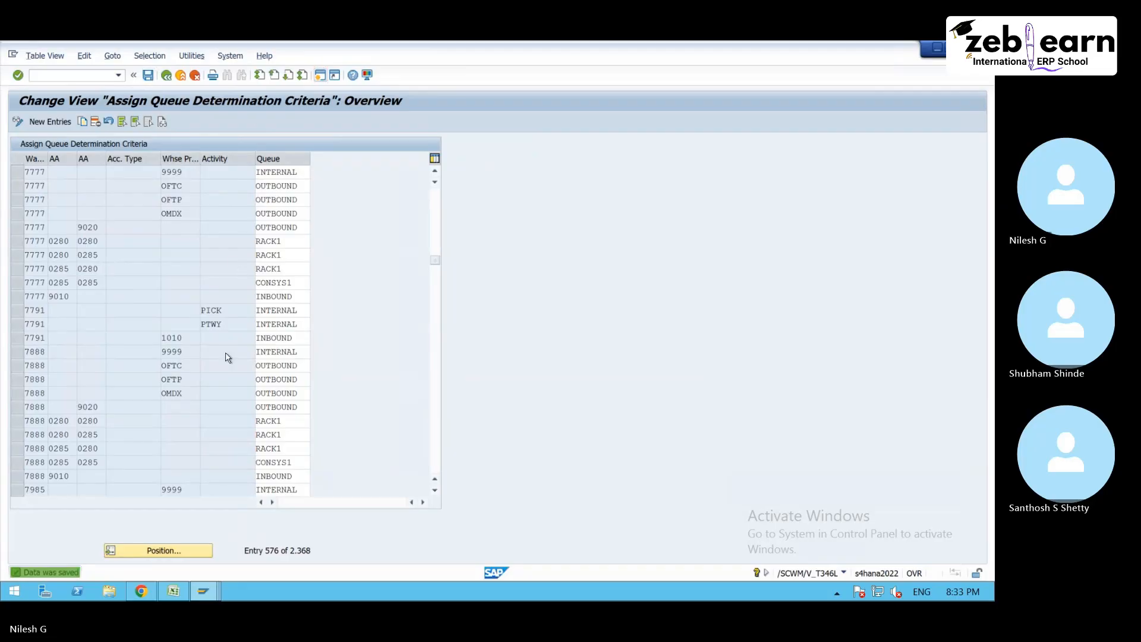
click(26, 202)
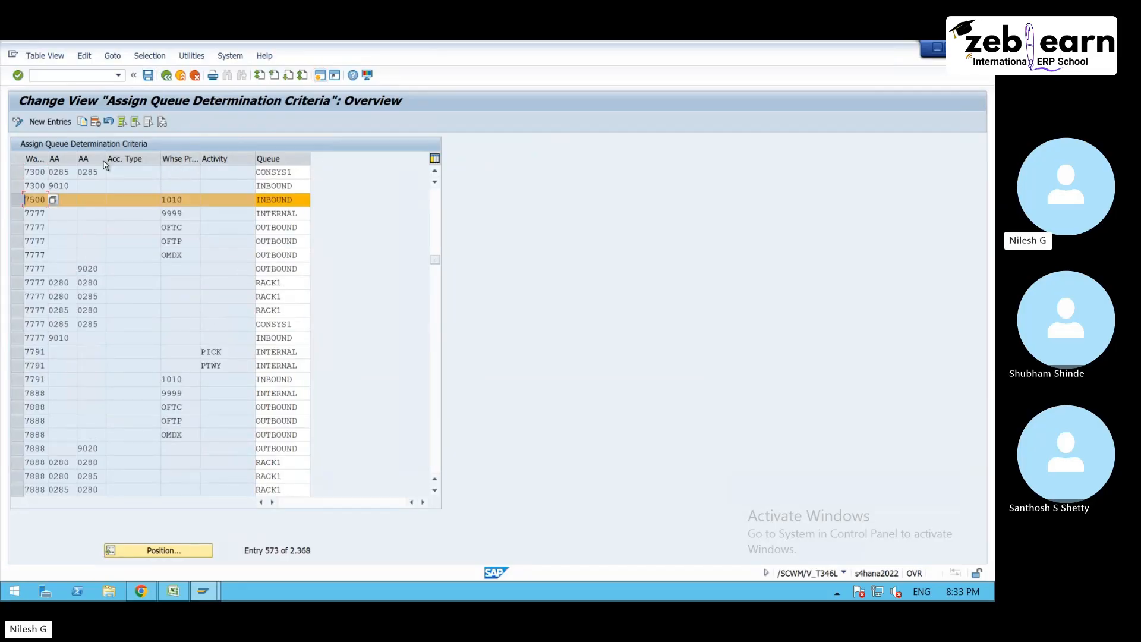
click(137, 77)
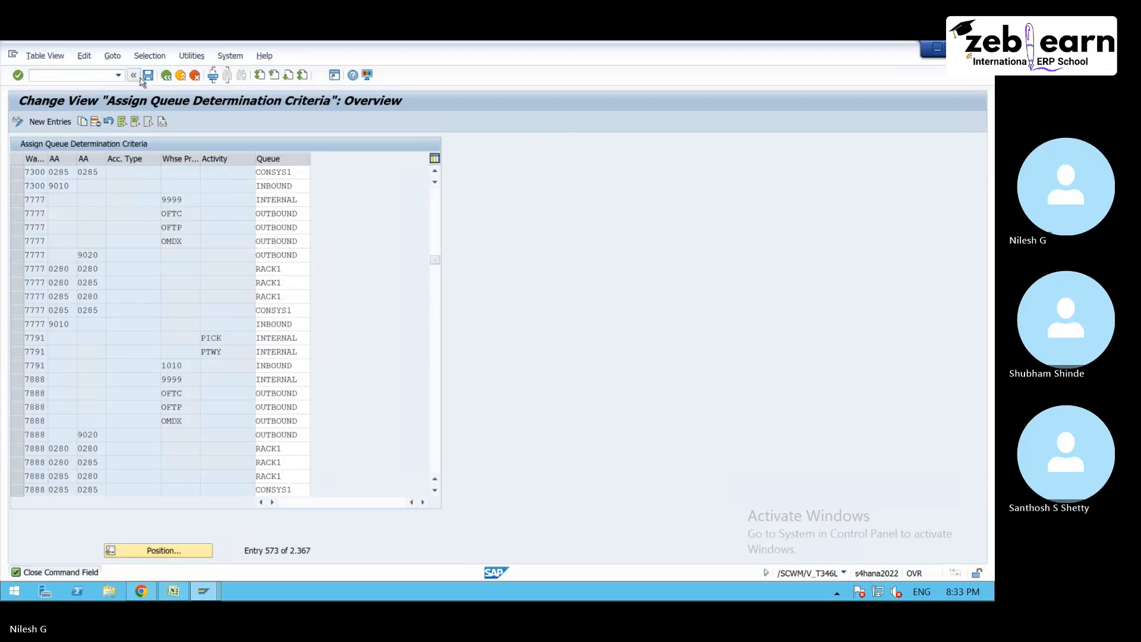
click(32, 76)
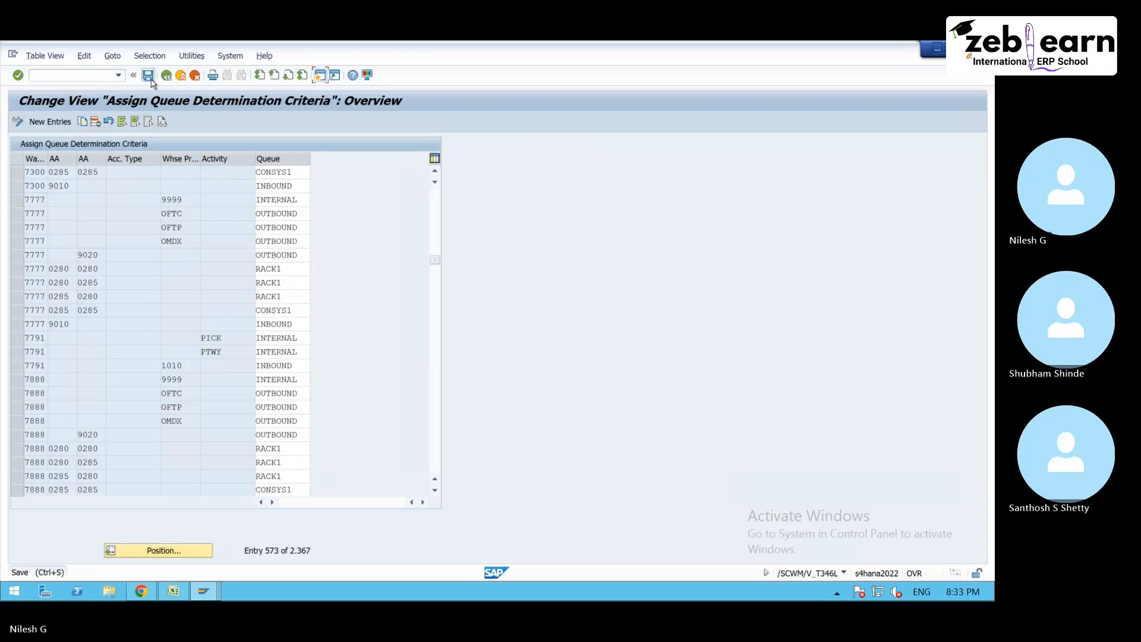
- Add a queue determination entry for warehouse 7500 with activity PTWY and queue INBOUND, leaving the process type blank, and save it
click(51, 121)
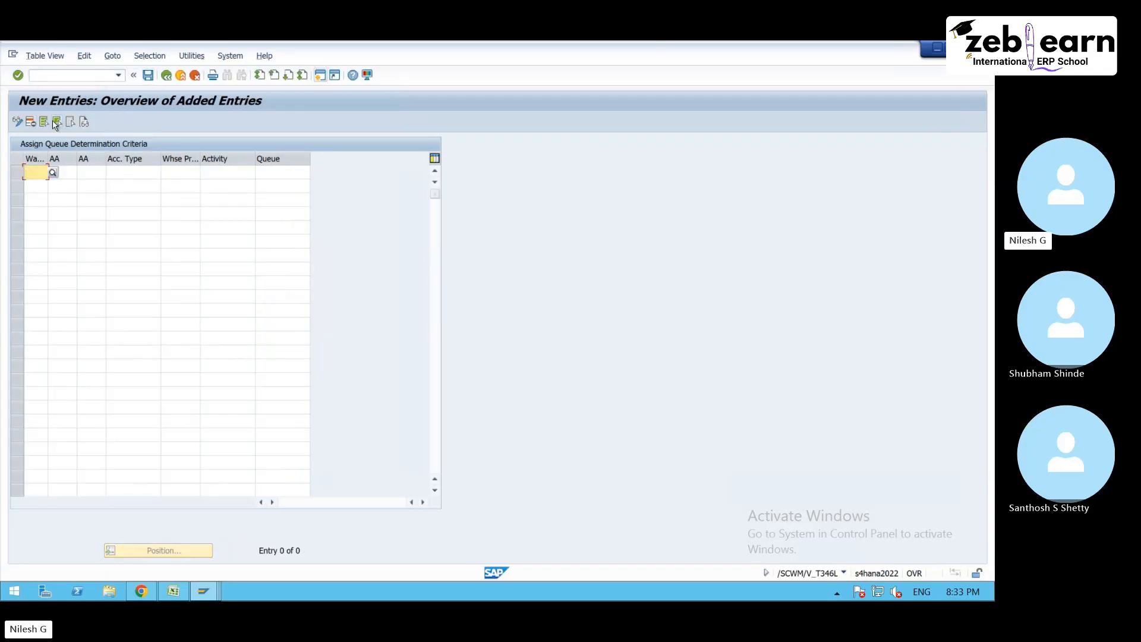
text(7500)
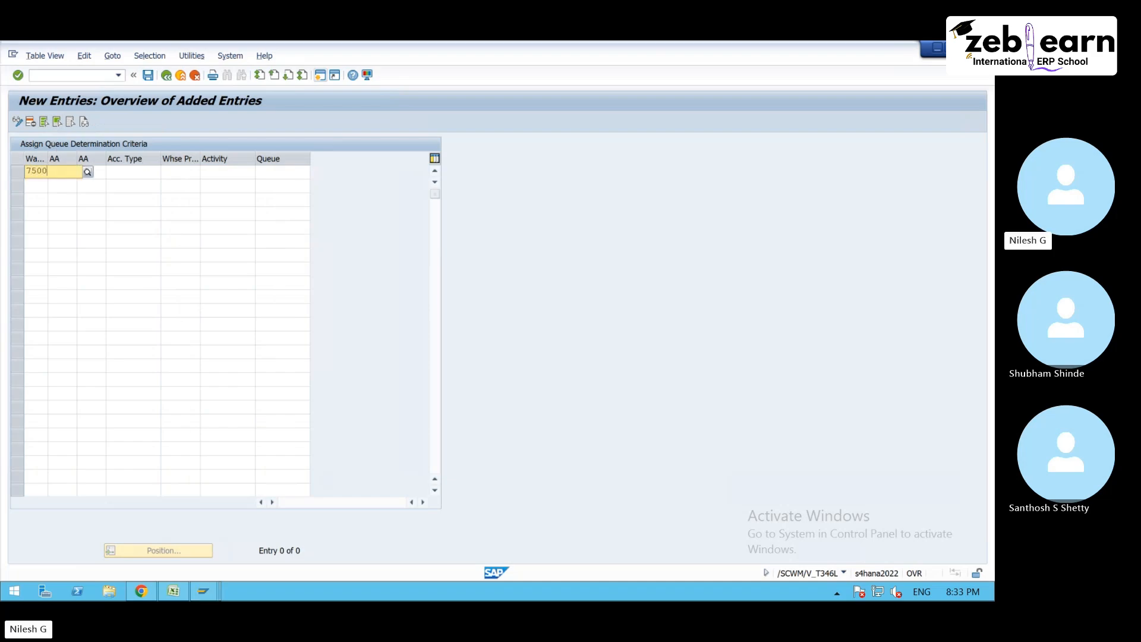
key(Tab)
key(Tab)
key(Tab)
key(Tab)
key(Tab)
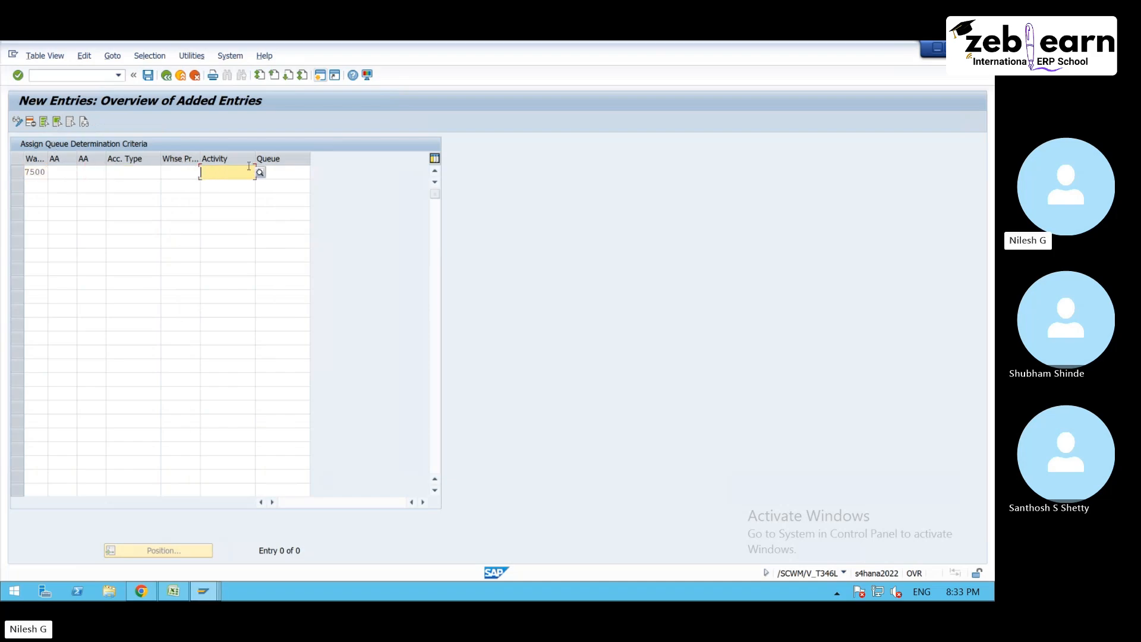
click(260, 173)
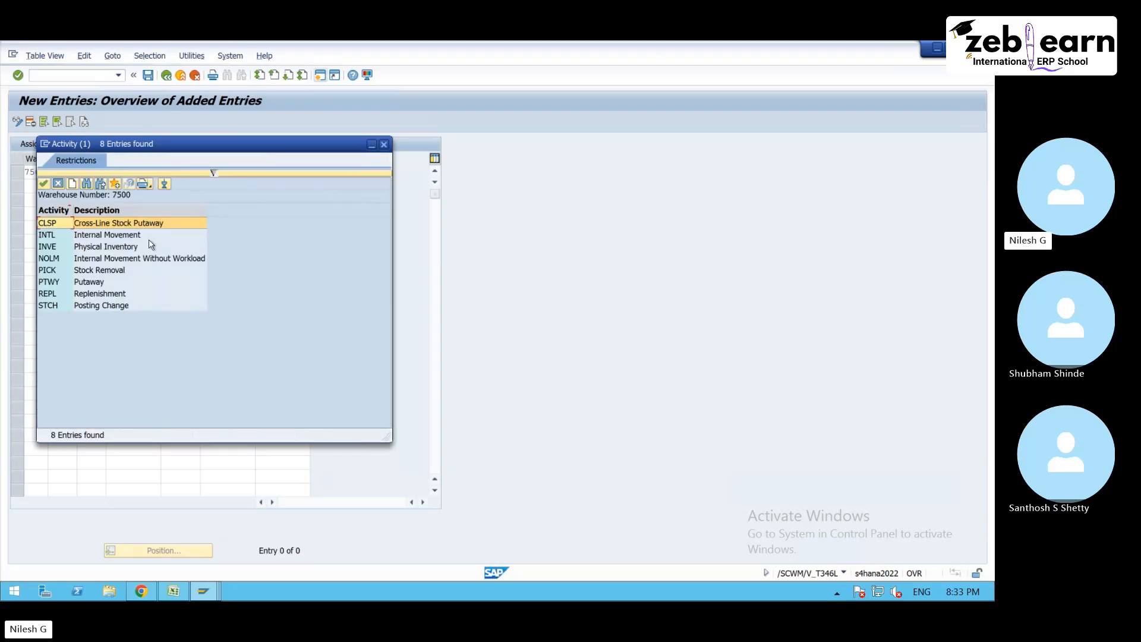
double_click(98, 284)
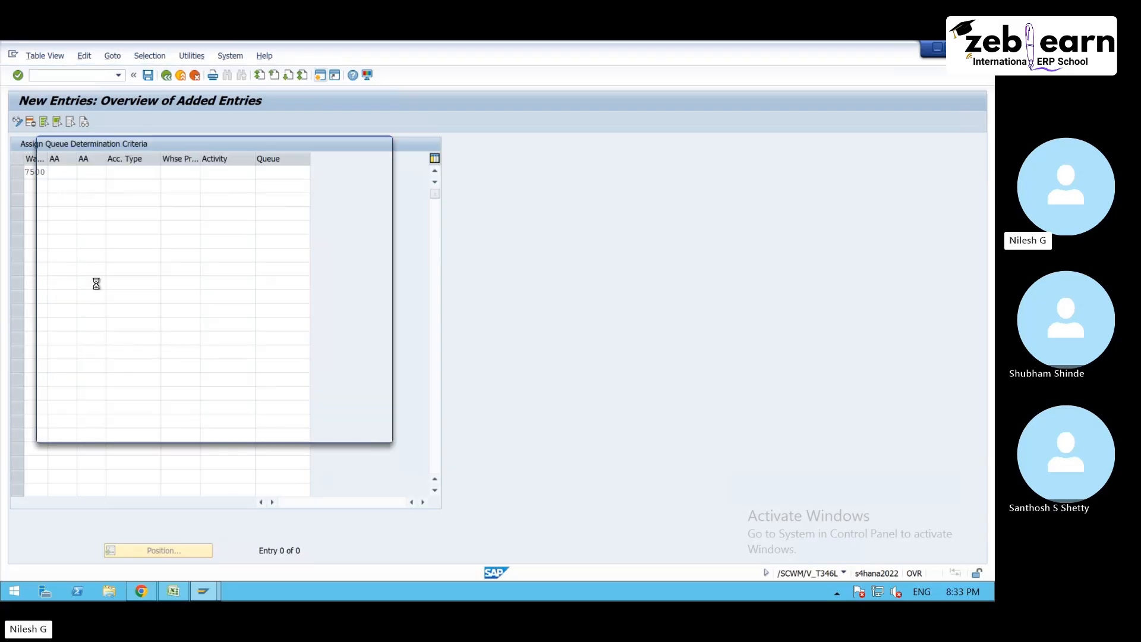
click(292, 173)
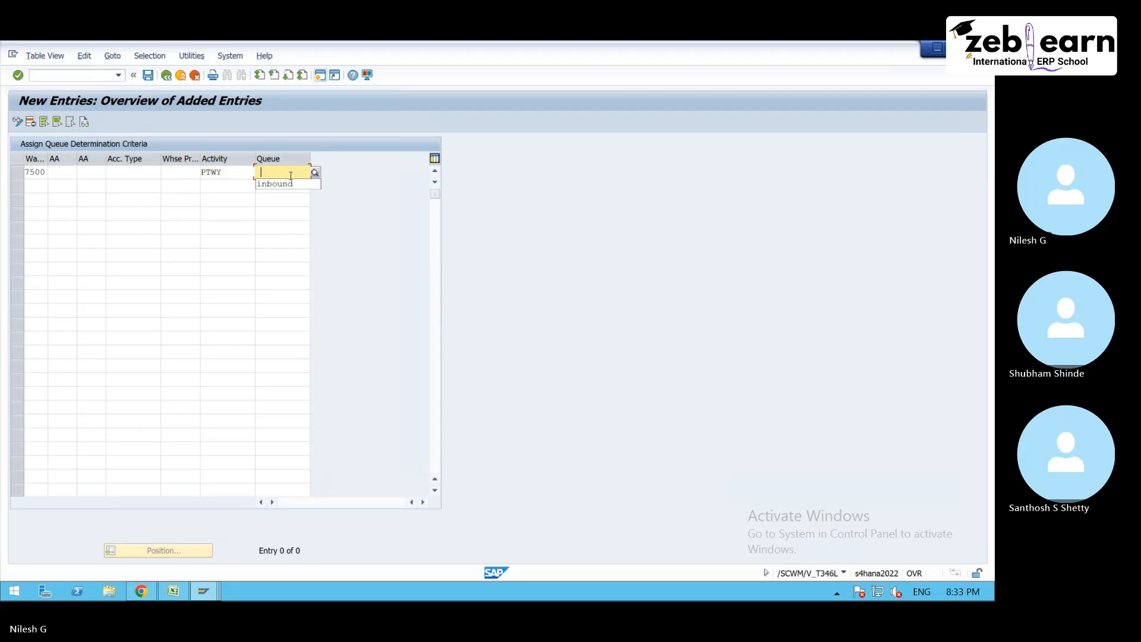
click(287, 184)
click(148, 75)
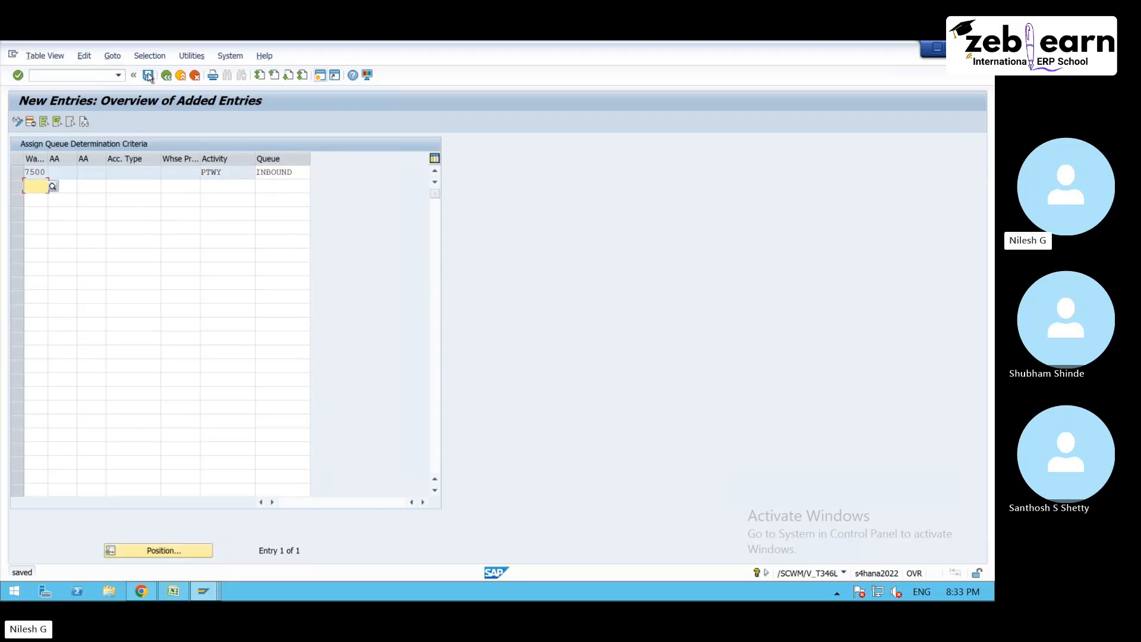
- Switch to the inbound delivery session and create a putaway warehouse task for the handling unit in source bin DOOR_IBD
click(203, 591)
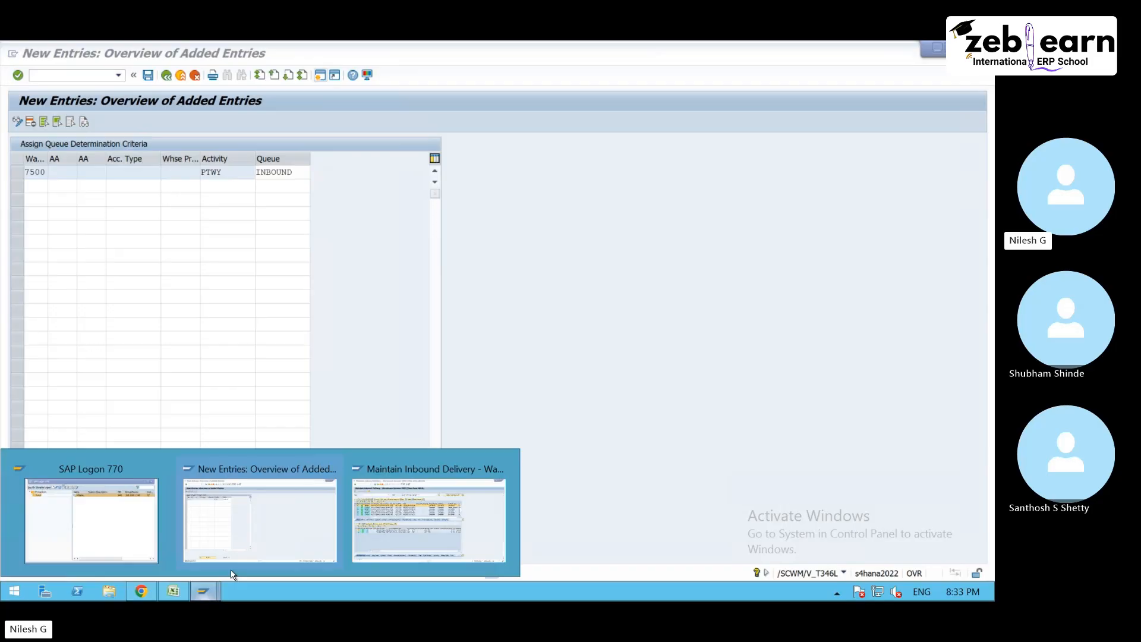
click(400, 531)
click(56, 56)
mouse_move(93, 88)
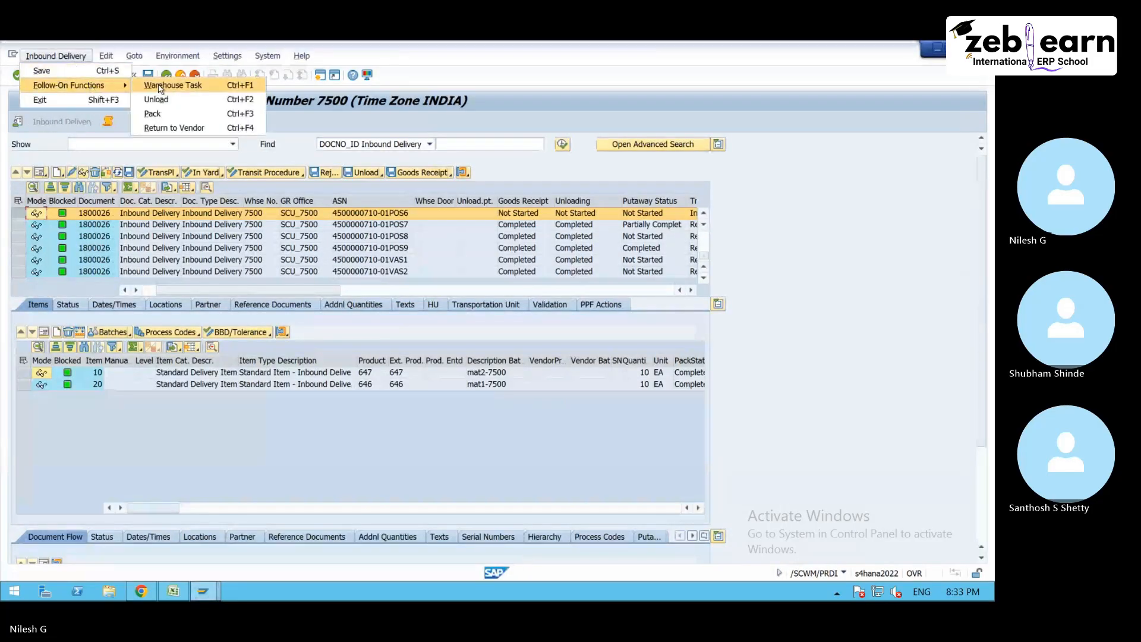
click(160, 86)
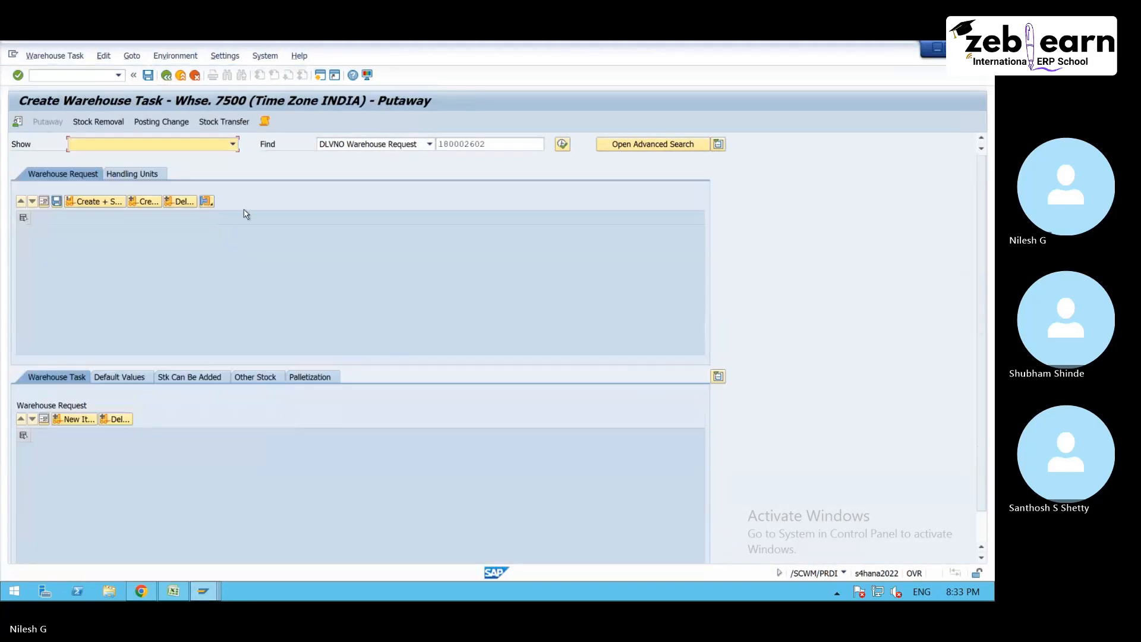
click(132, 178)
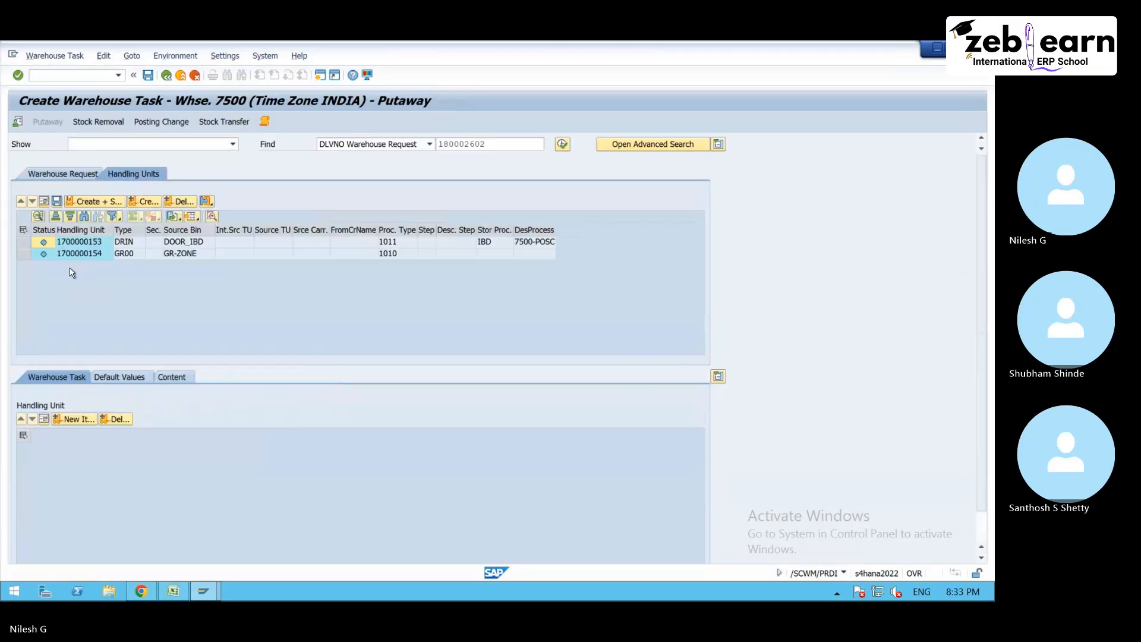
click(24, 242)
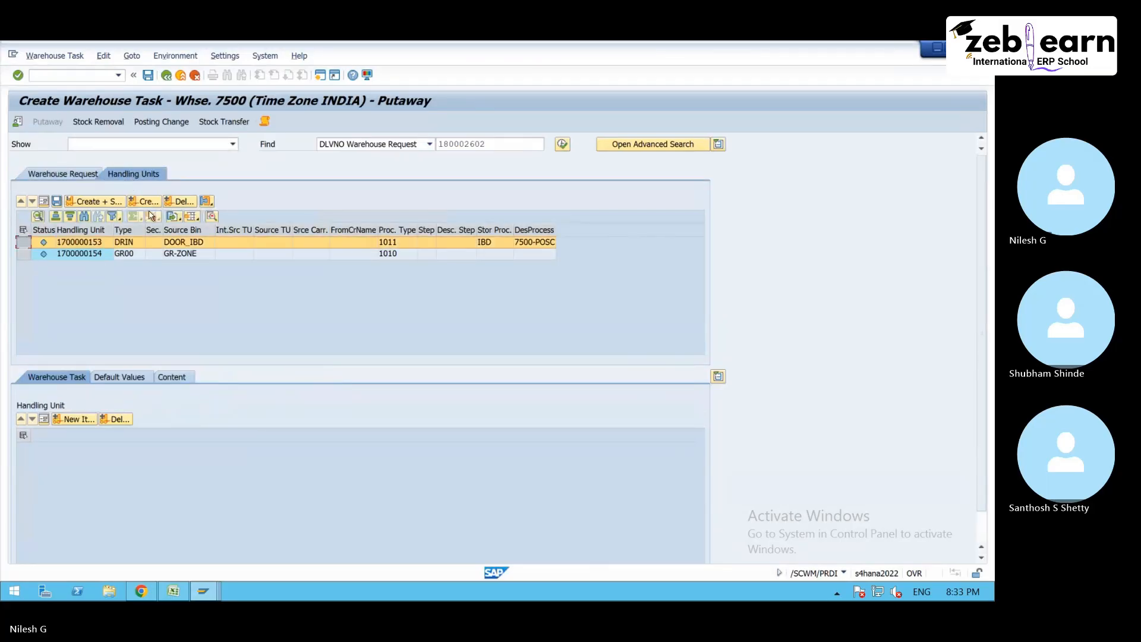
click(145, 201)
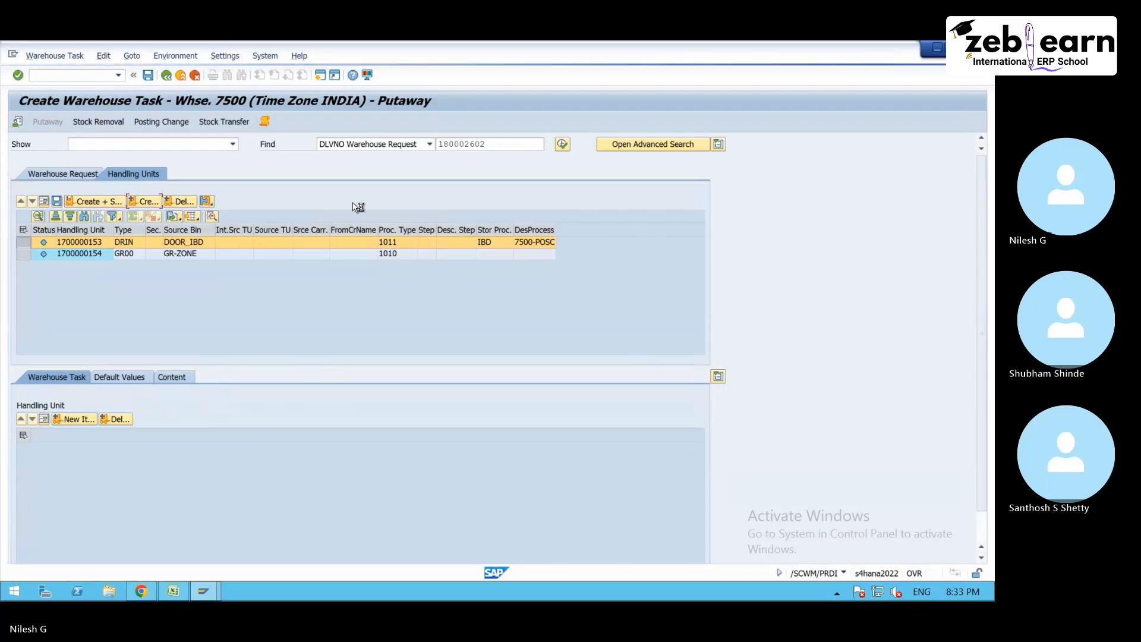
- Examine the queue determination messages for activity PTWY in the warehouse task log, and close the log
click(264, 122)
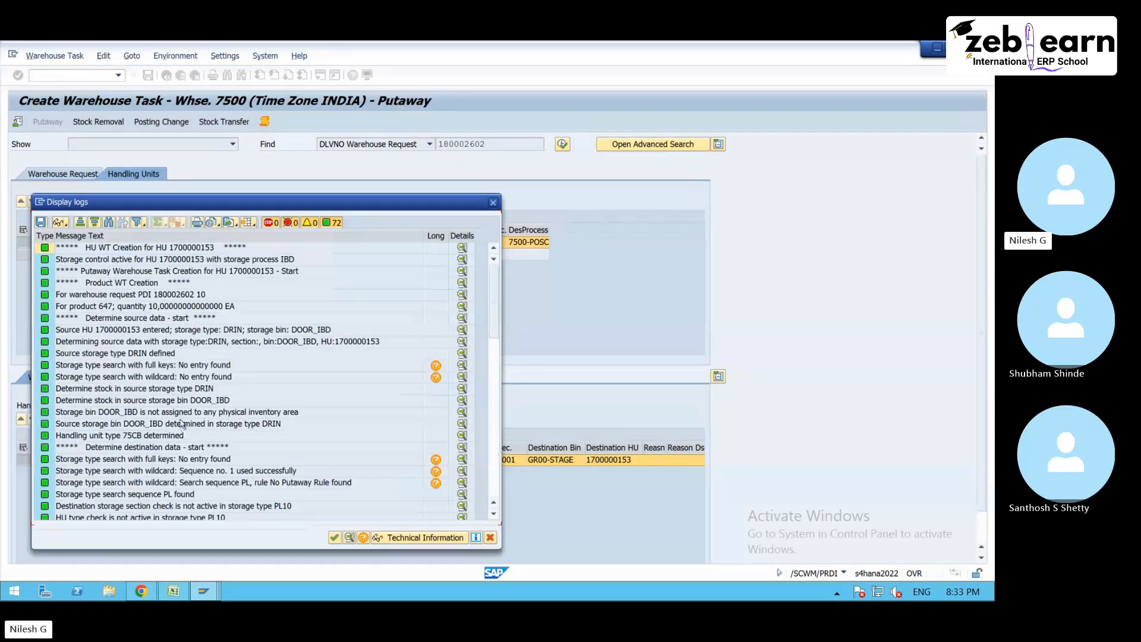
click(203, 400)
scroll(203, 430, down, 6)
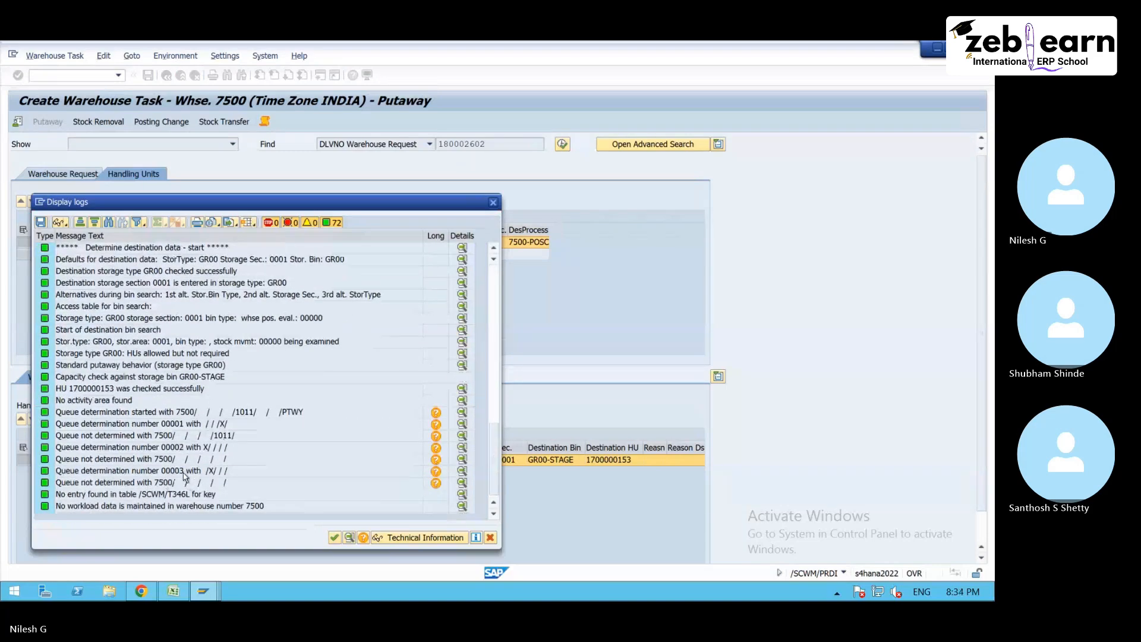
key(Escape)
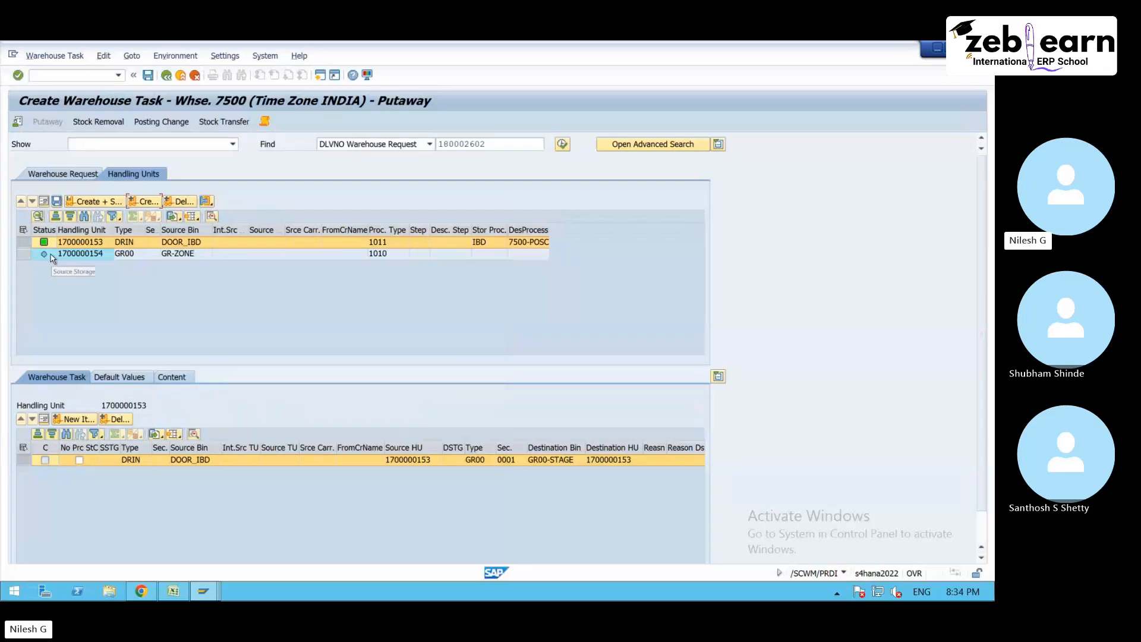
- Create the putaway task for the handling unit in source bin GR-ZONE and save the tasks of both handling units
click(23, 254)
click(144, 201)
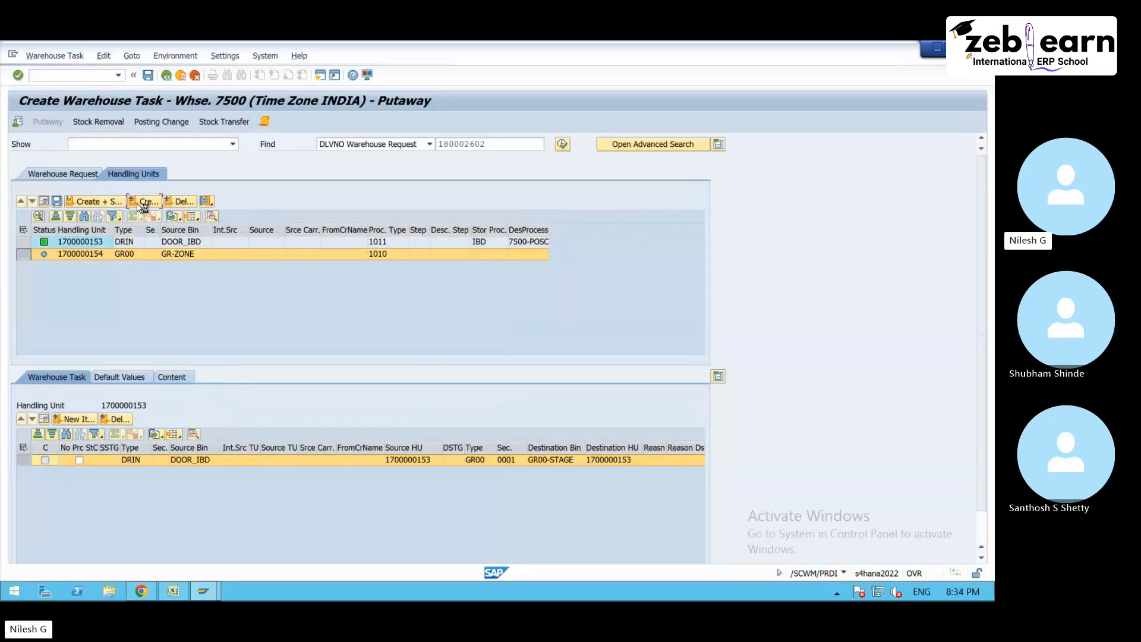
click(22, 231)
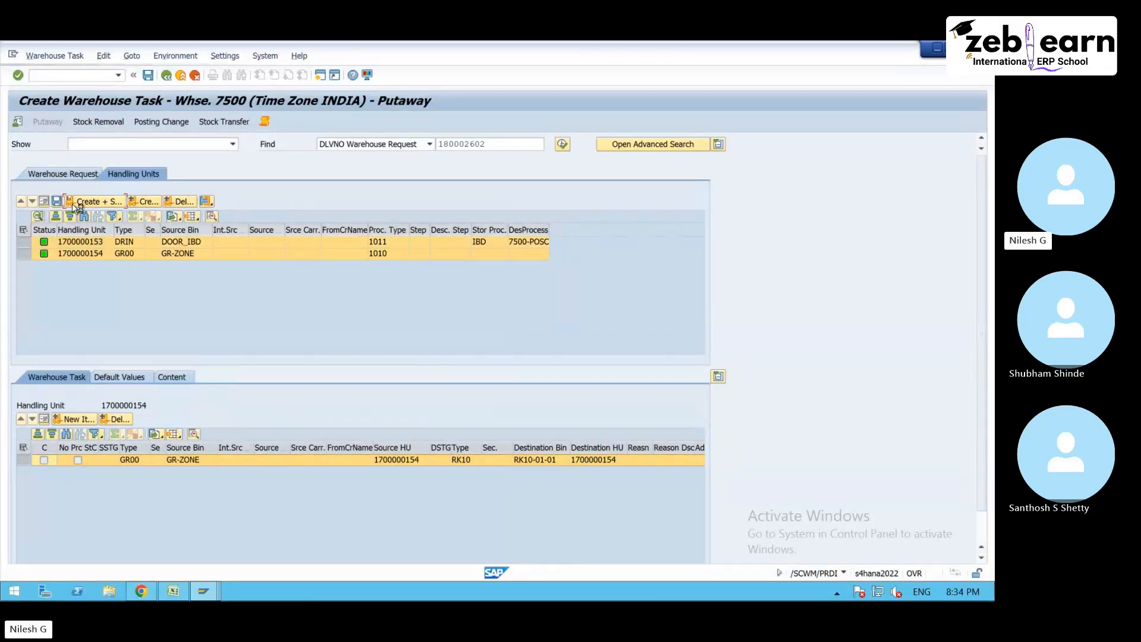
- Open warehouse task confirmation and examine the activity and process type of the handling unit task in activity area RK10's warehouse order
click(53, 64)
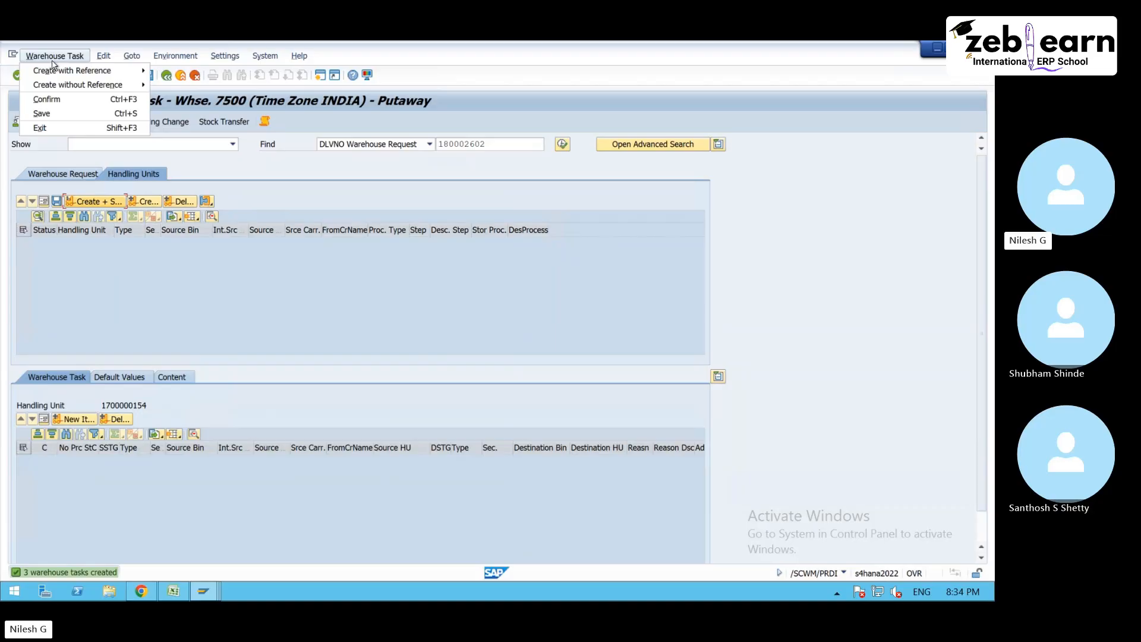
click(61, 100)
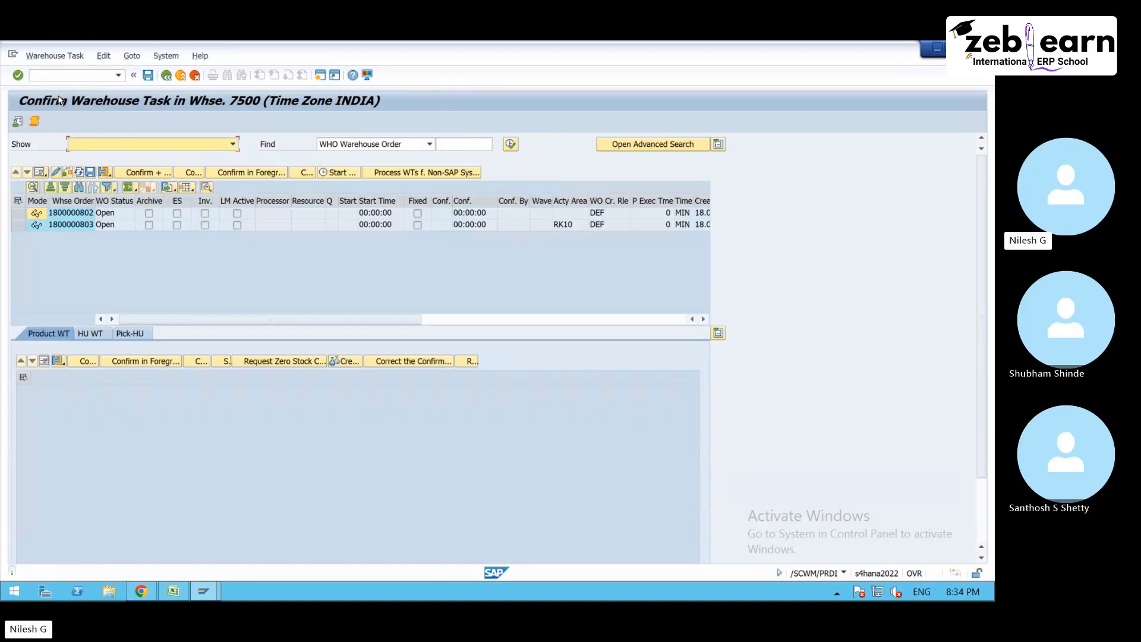
click(24, 226)
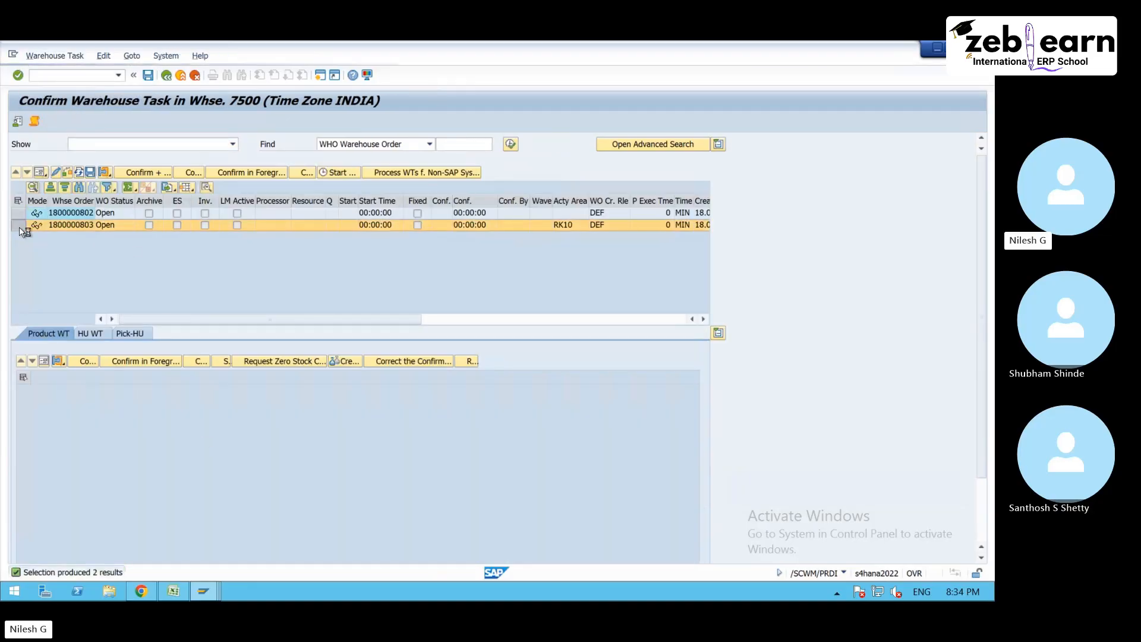
click(90, 333)
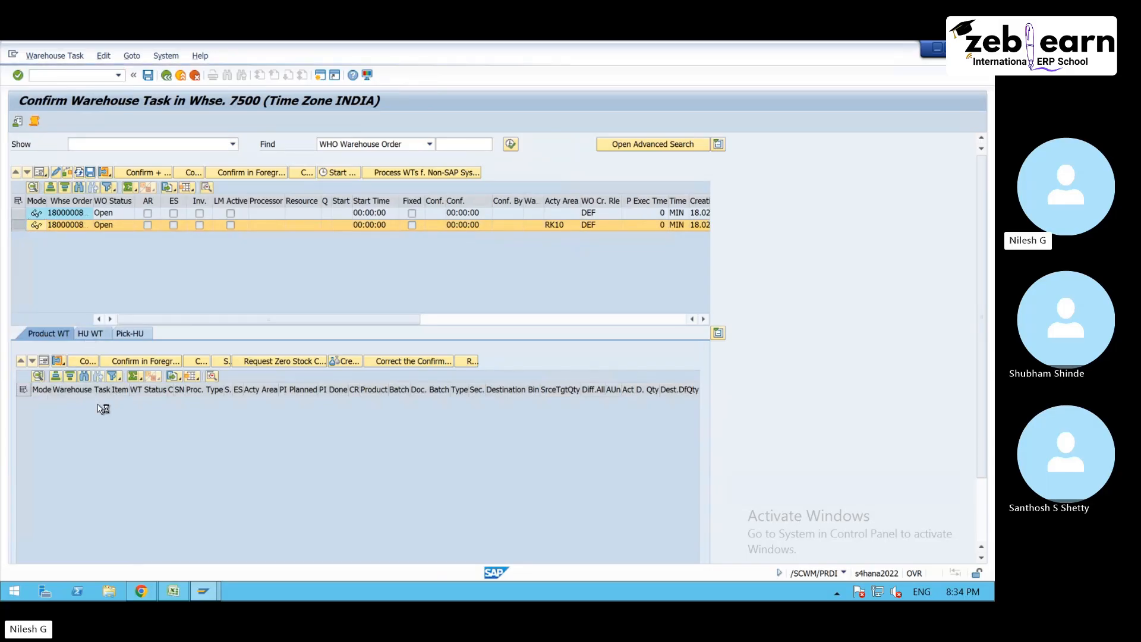
click(44, 361)
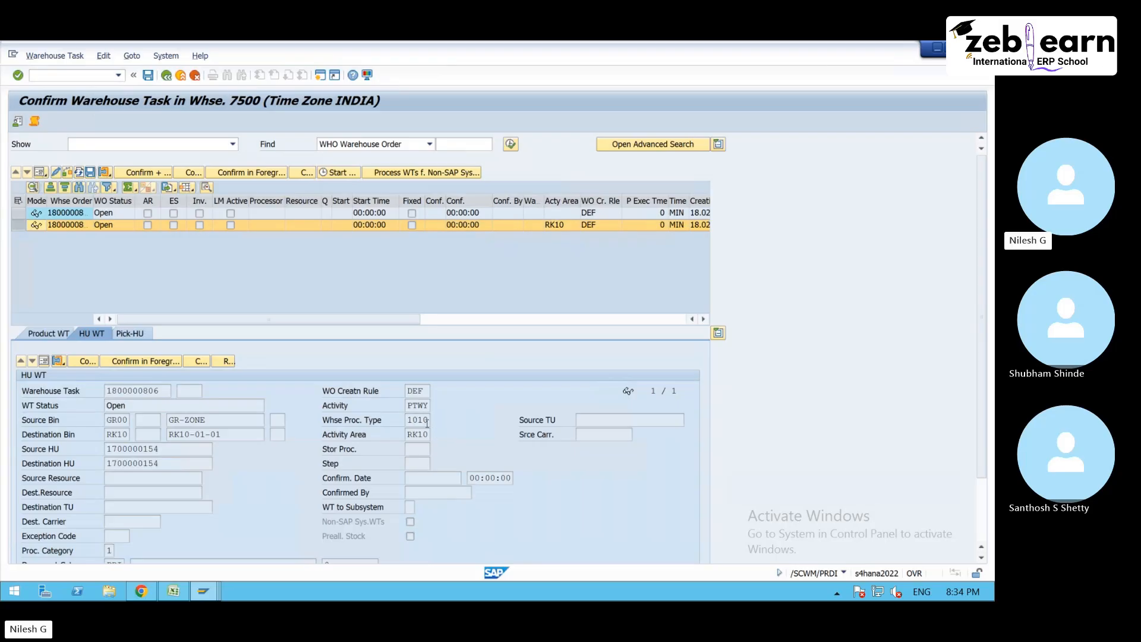
click(350, 406)
- Show the details of the warehouse order without an activity area and check its queue assignment
click(465, 214)
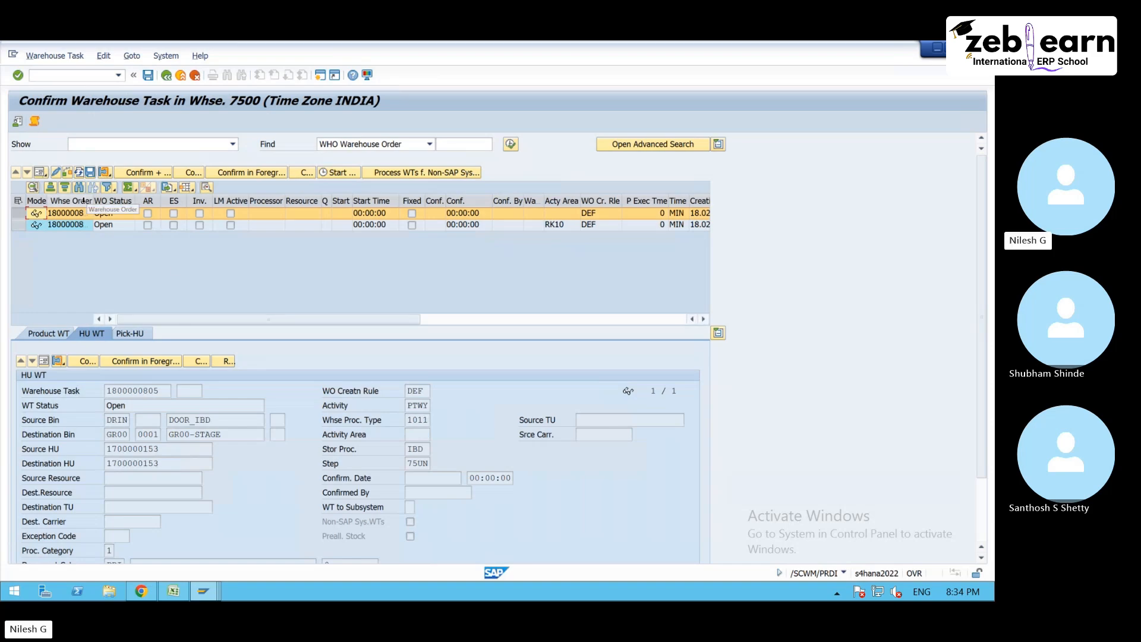
click(38, 173)
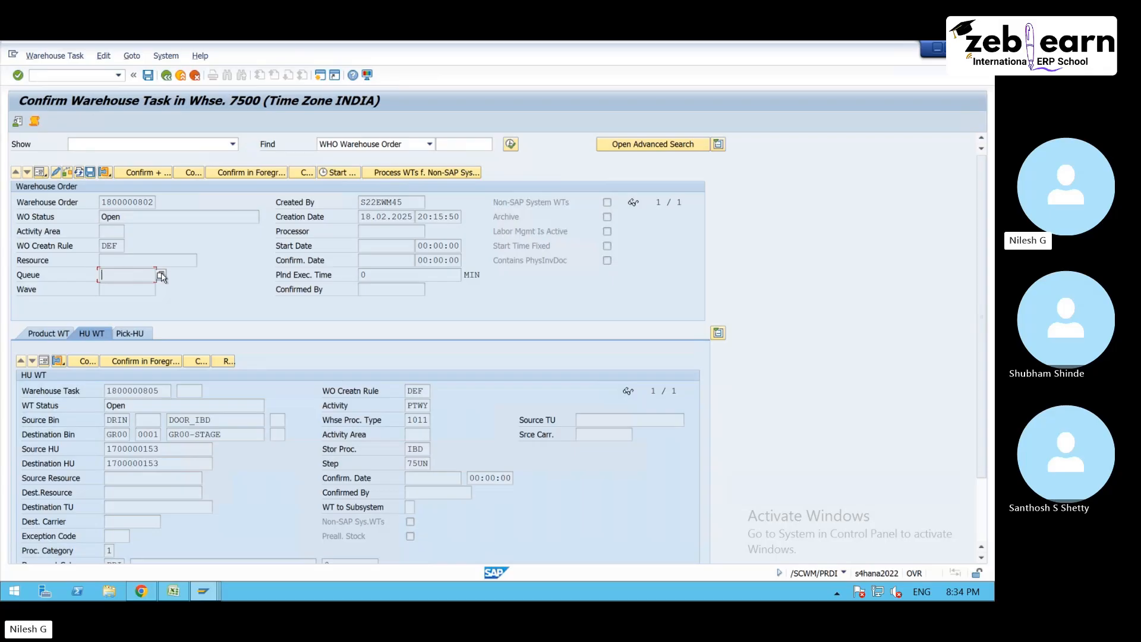
click(162, 277)
click(128, 300)
- Return to the customizing session, review the PTWY queue determination entry, and go back to the queue activity selection
mouse_move(204, 591)
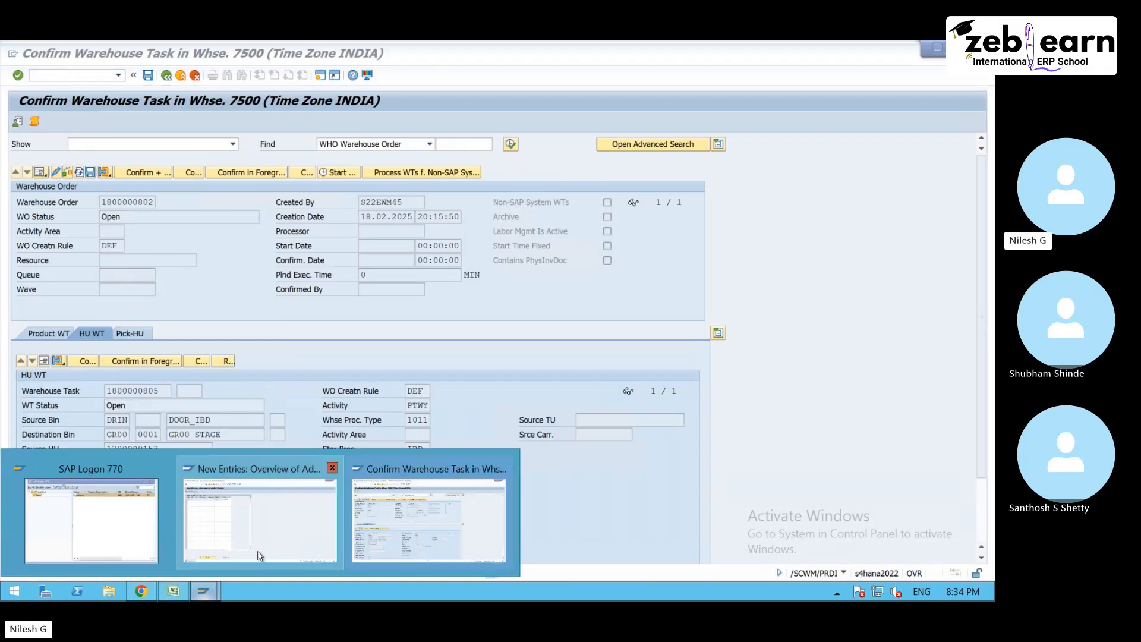
click(262, 508)
click(244, 173)
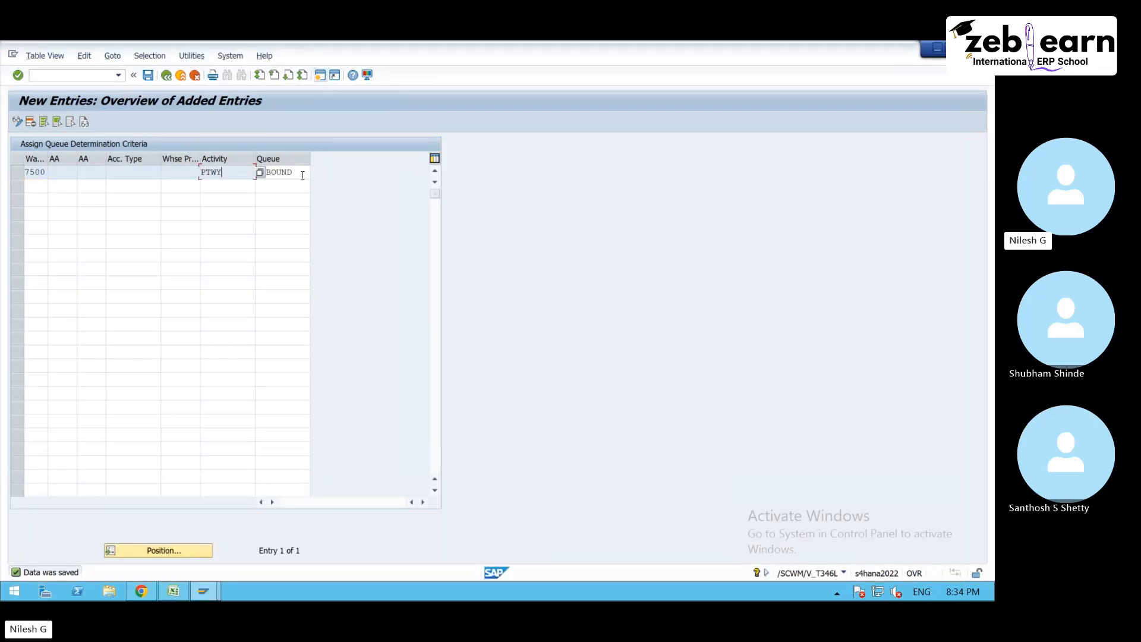
click(168, 75)
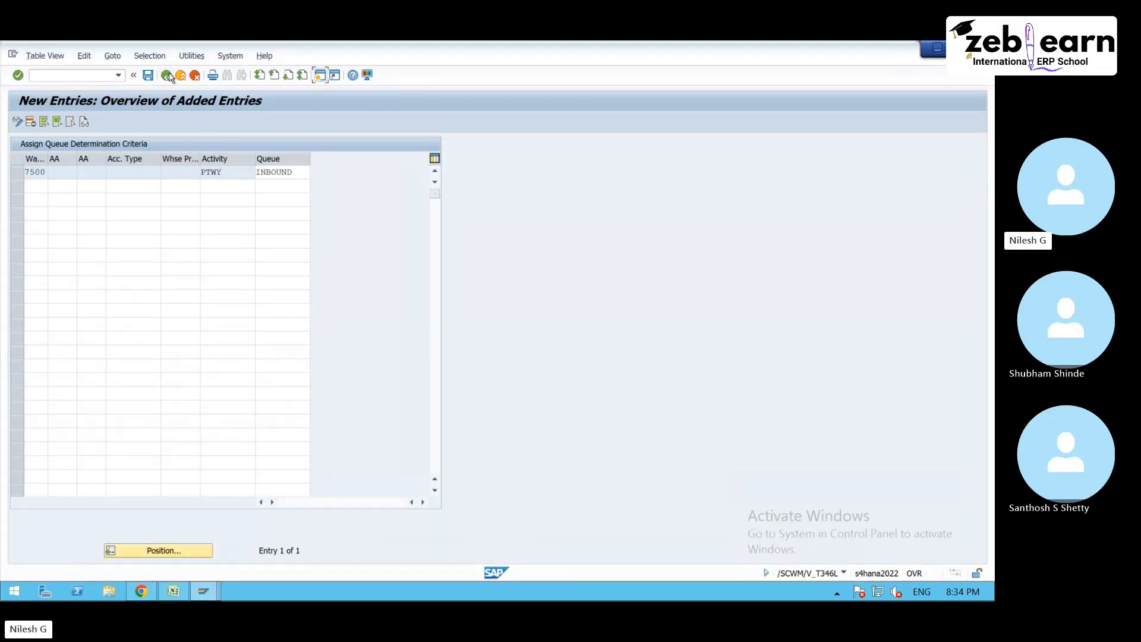
click(168, 76)
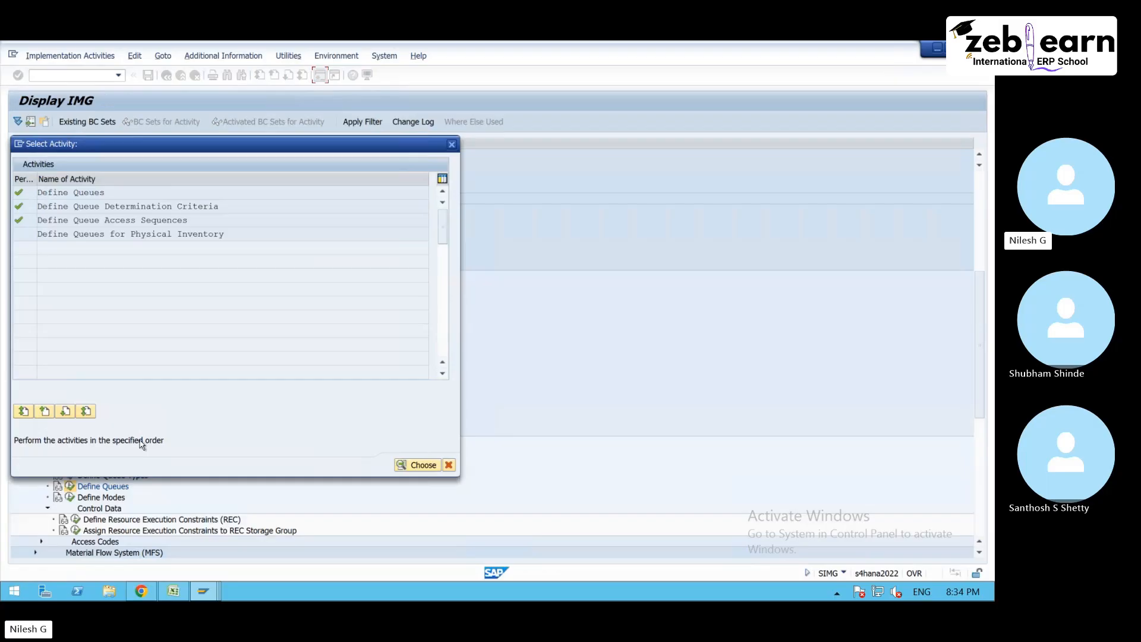
- Open the queue access sequence definition and position the list at the entries of warehouse 7500
double_click(147, 221)
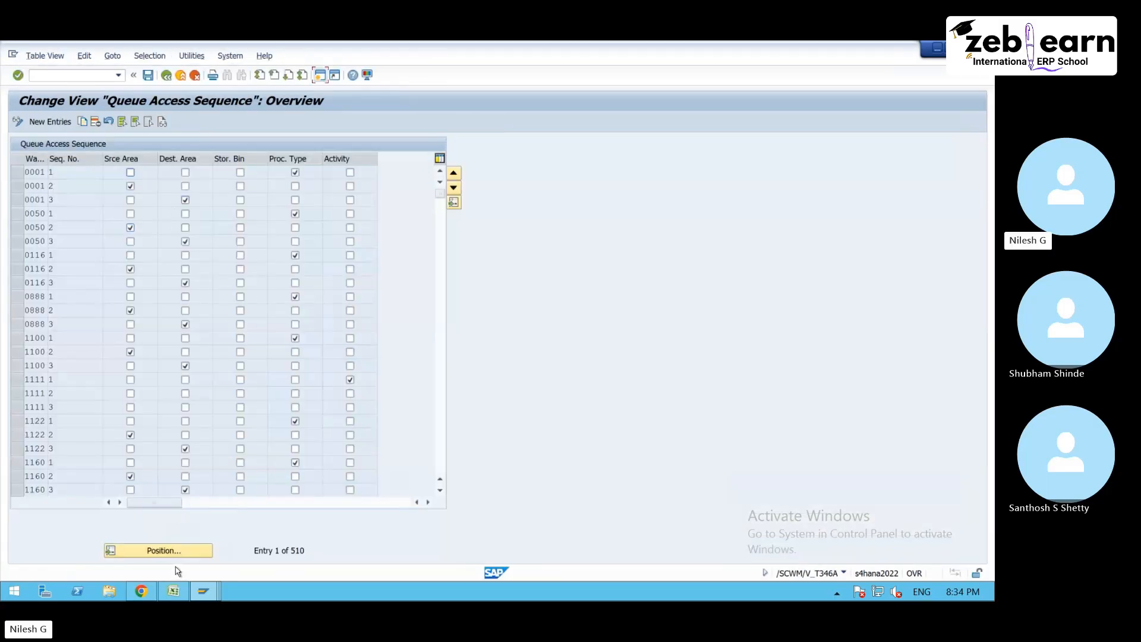
click(176, 554)
text(7500)
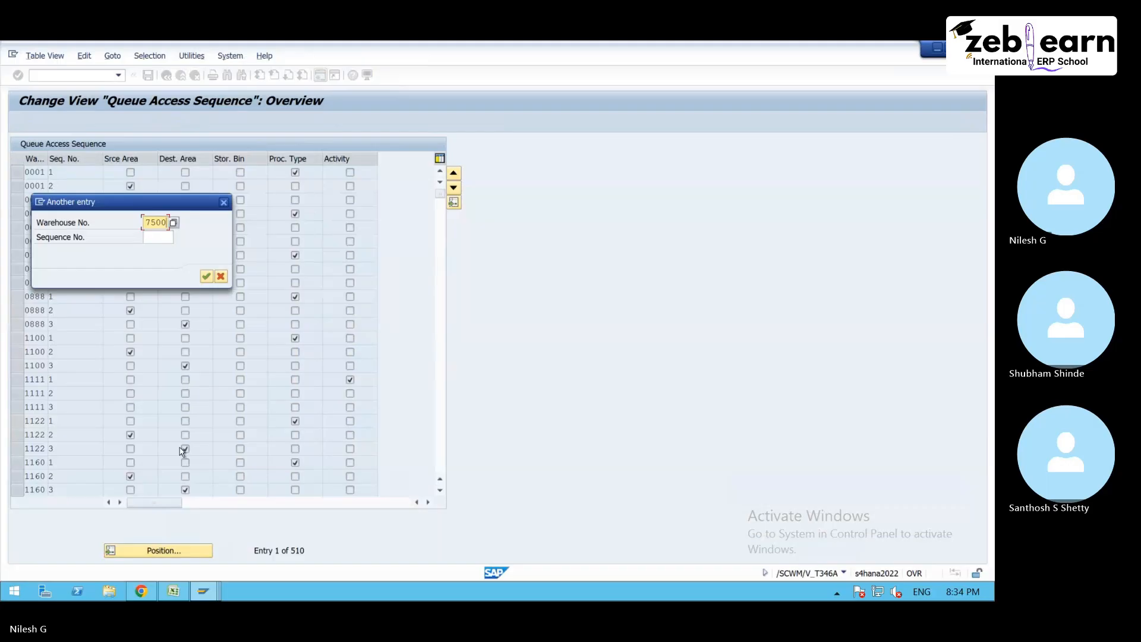
key(Return)
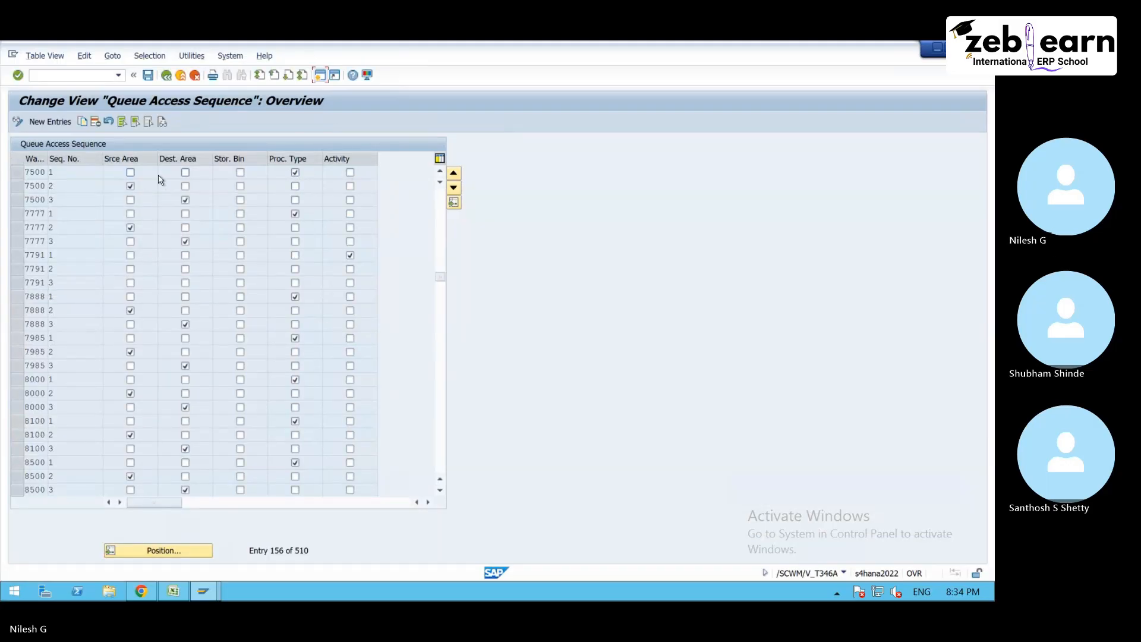
click(122, 161)
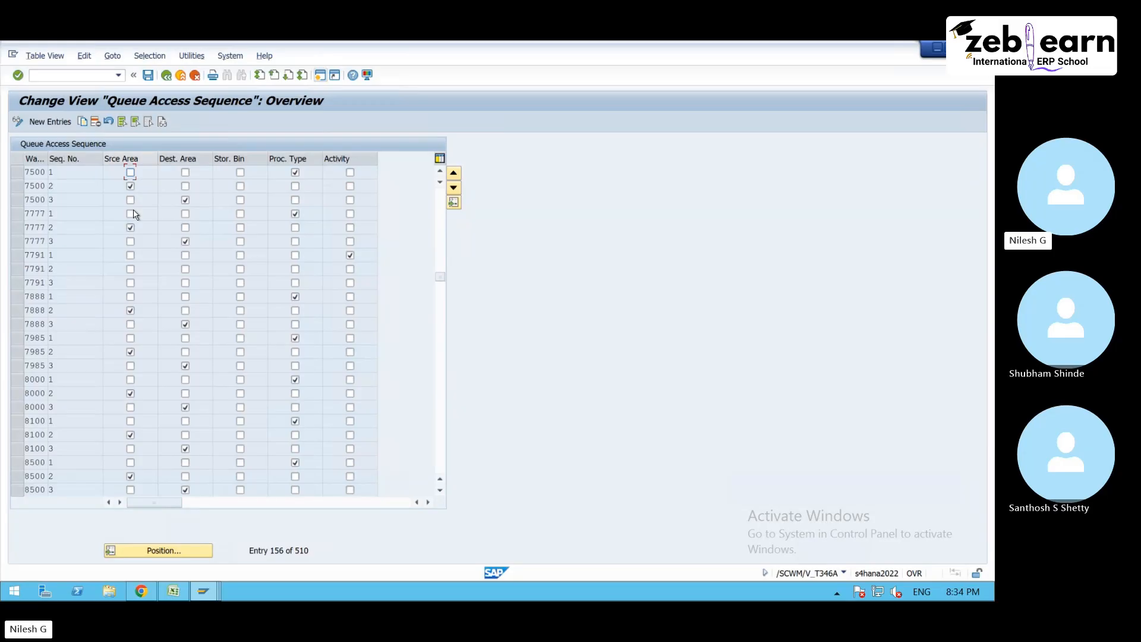
click(185, 199)
- Copy warehouse 7500's sequence 3 entry as sequence 4 with only Activity selected, and save it in the customizing request
click(49, 199)
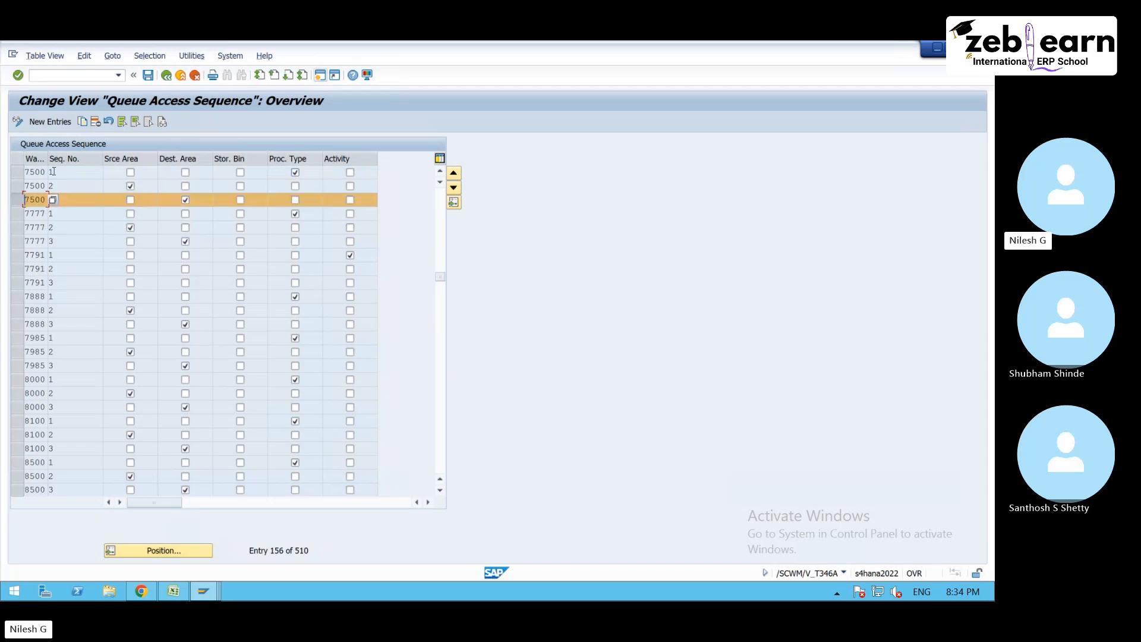
click(186, 172)
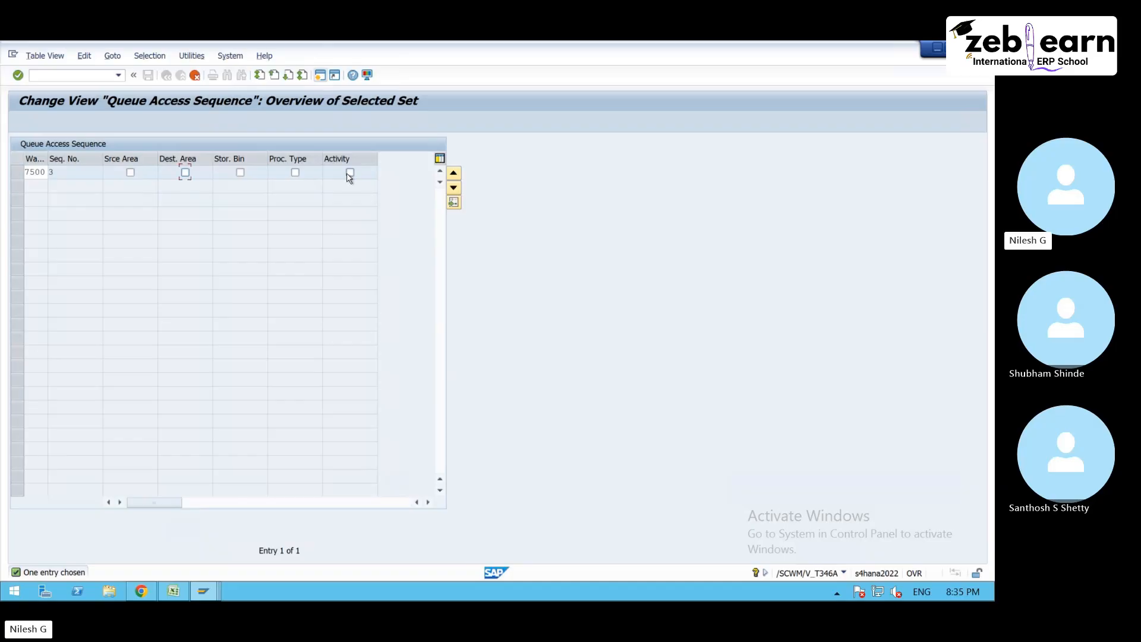
click(350, 173)
key(Return)
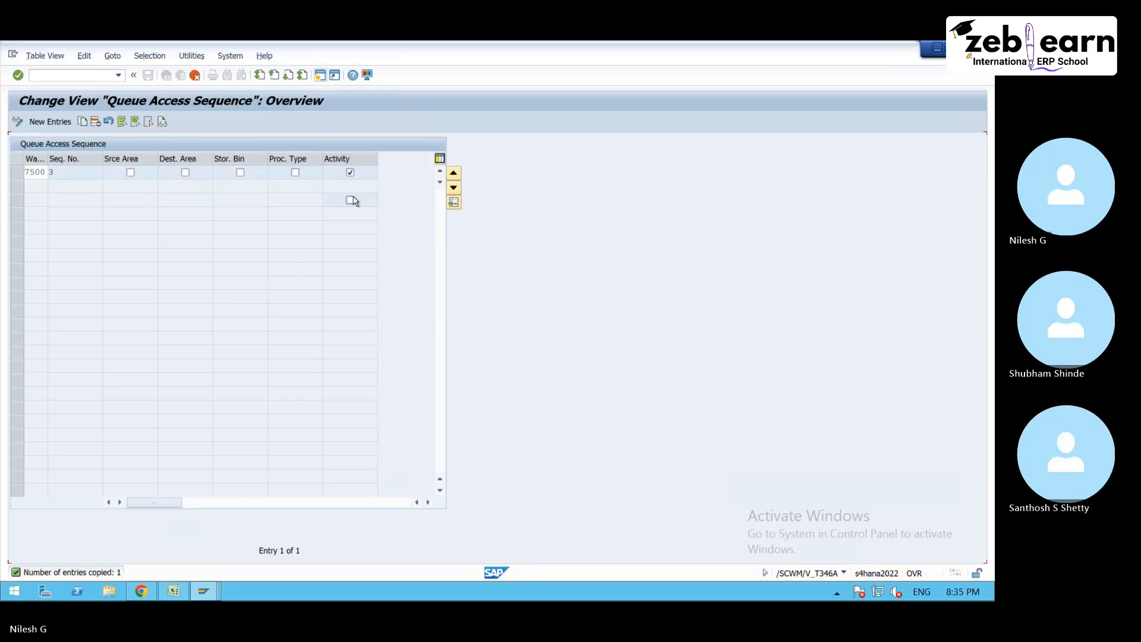
click(147, 75)
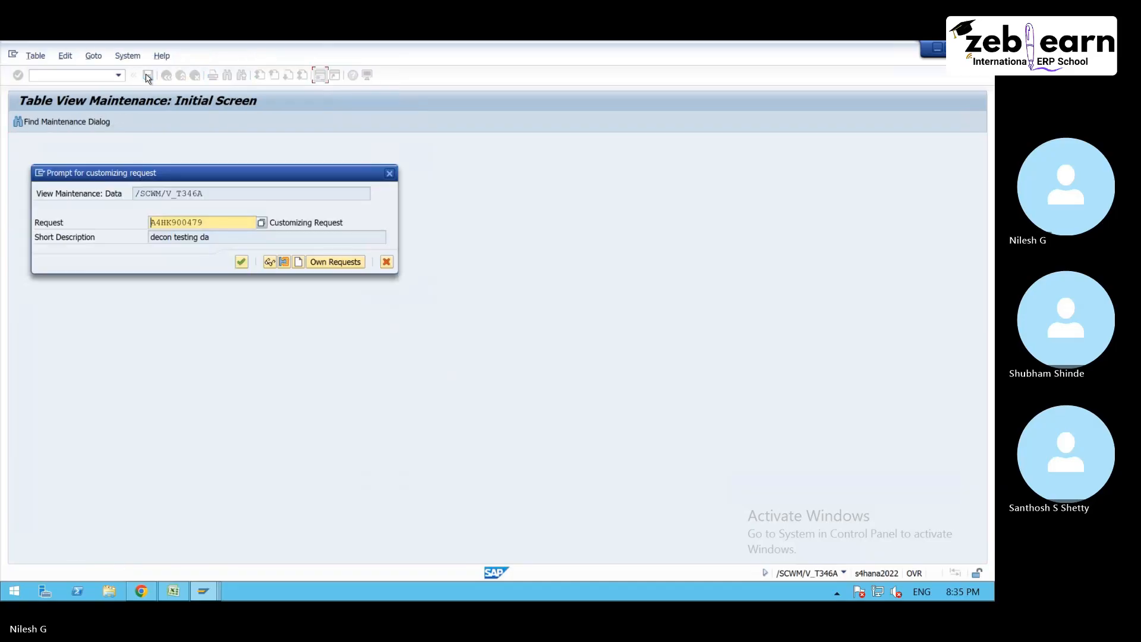
click(241, 263)
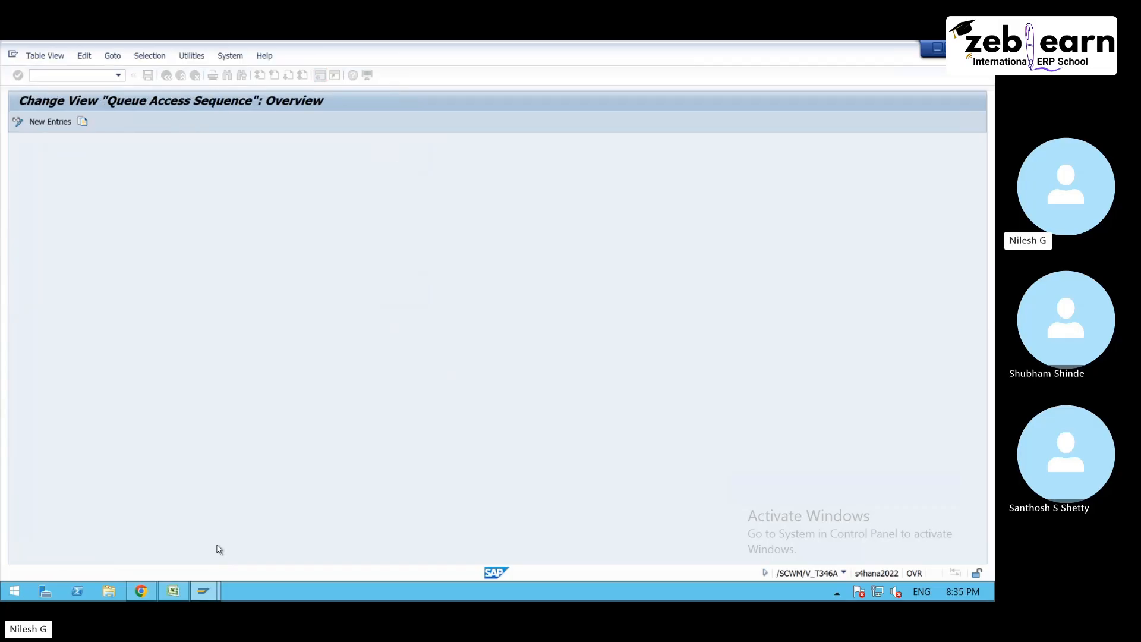
- Switch to the warehouse task confirmation session, list all warehouse orders, cancel both open orders and save
mouse_move(204, 591)
click(426, 520)
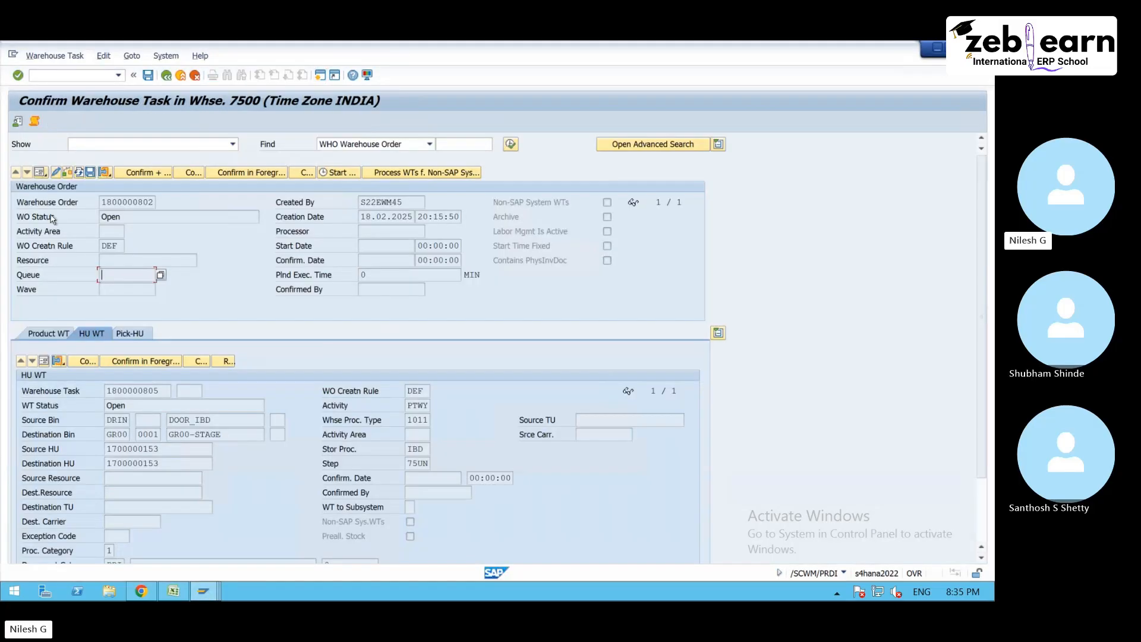
click(39, 174)
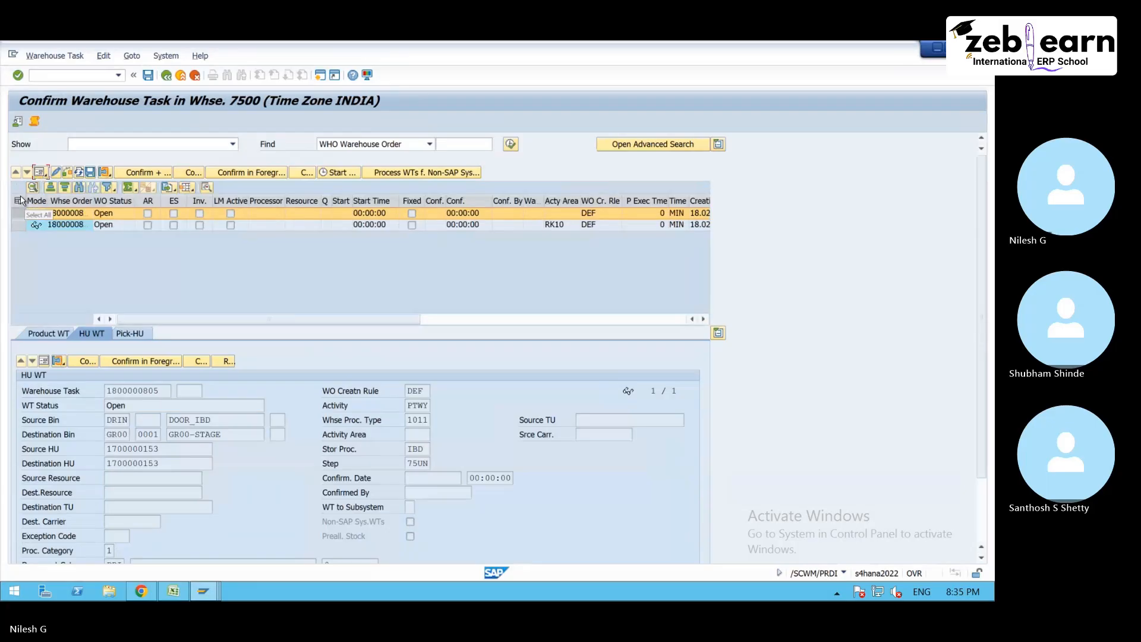
click(17, 202)
click(306, 173)
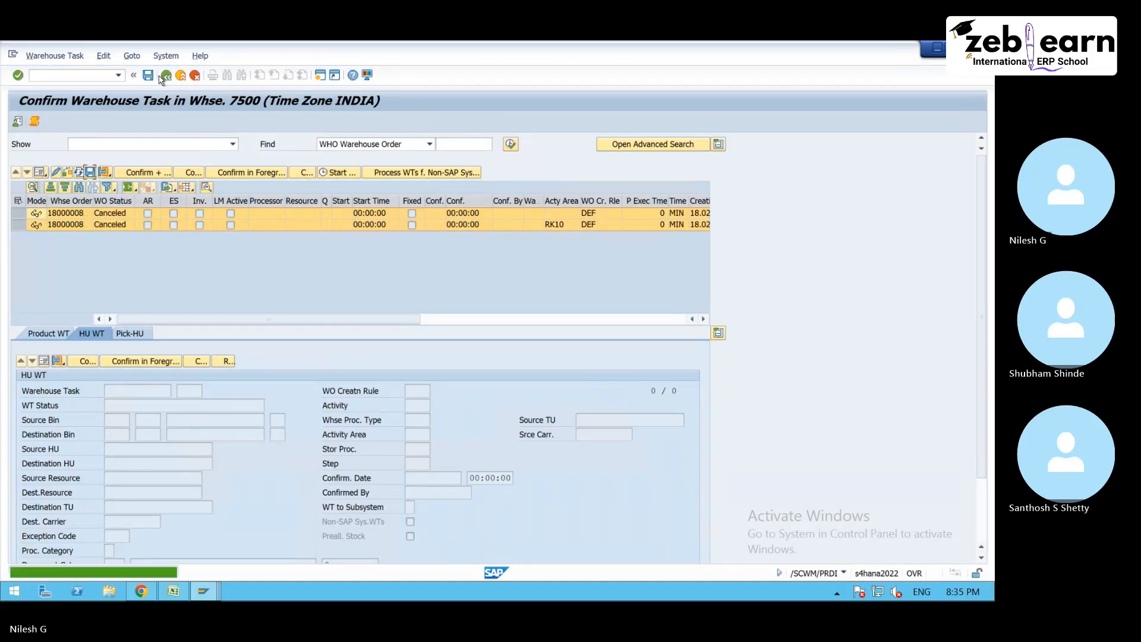
- Reopen putaway task creation from the inbound delivery and create a task for the handling unit in source bin DOOR_IBD
click(162, 77)
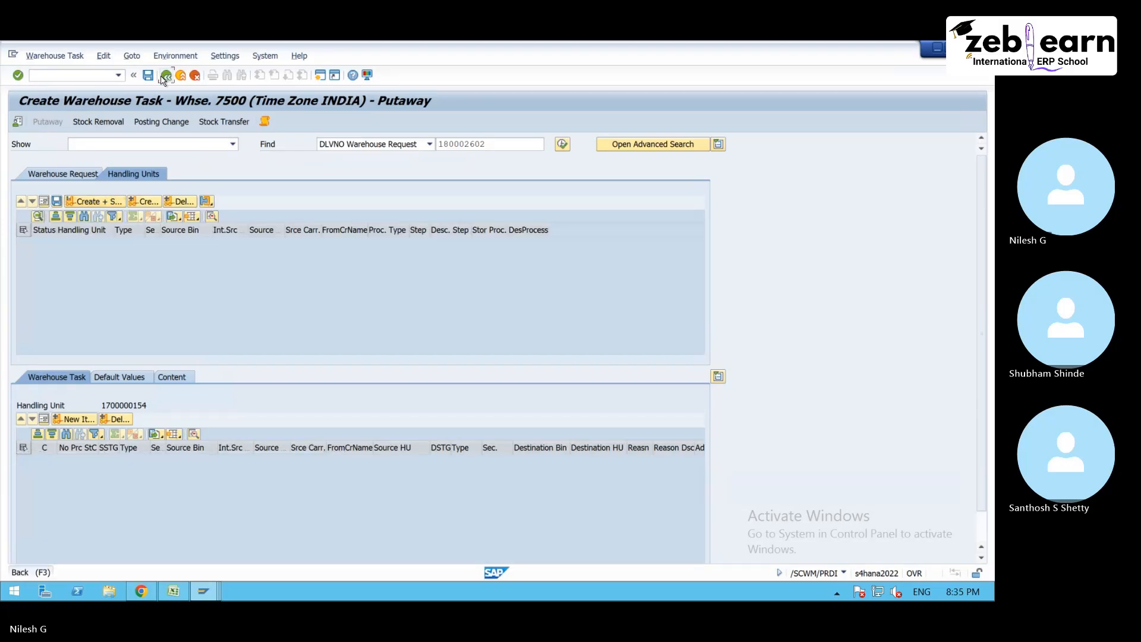
click(162, 77)
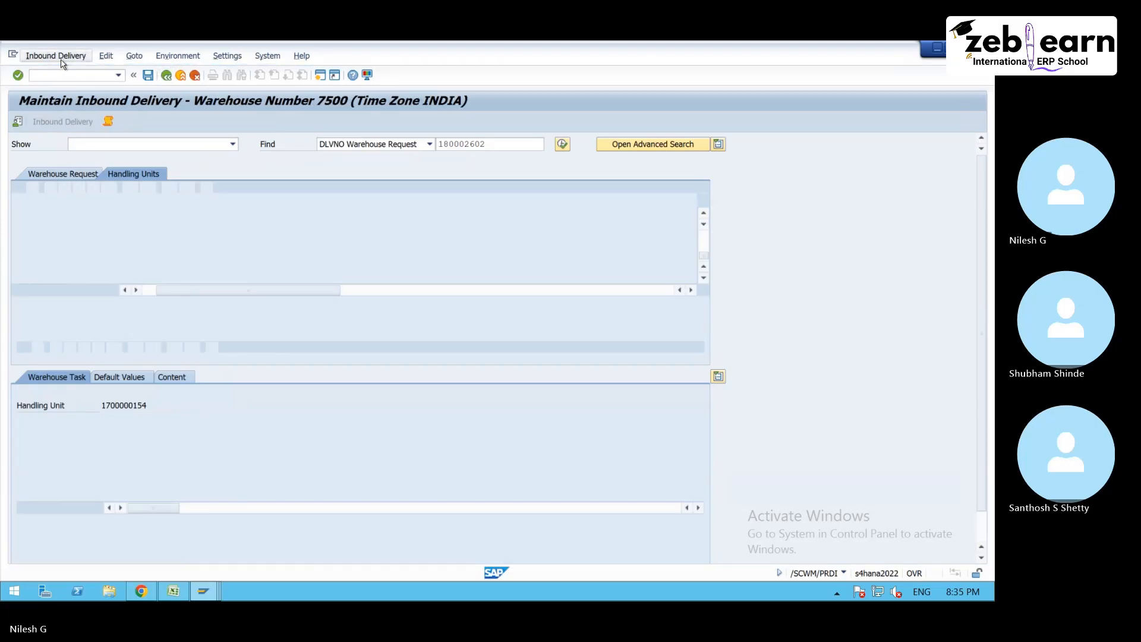
click(59, 56)
mouse_move(90, 86)
click(161, 85)
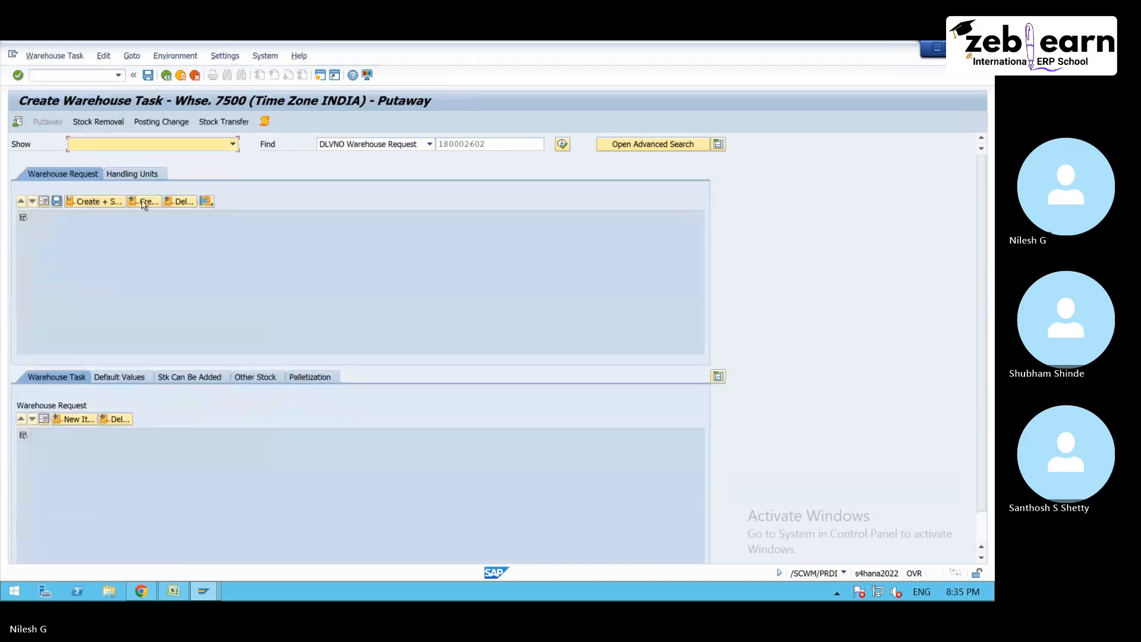
click(126, 175)
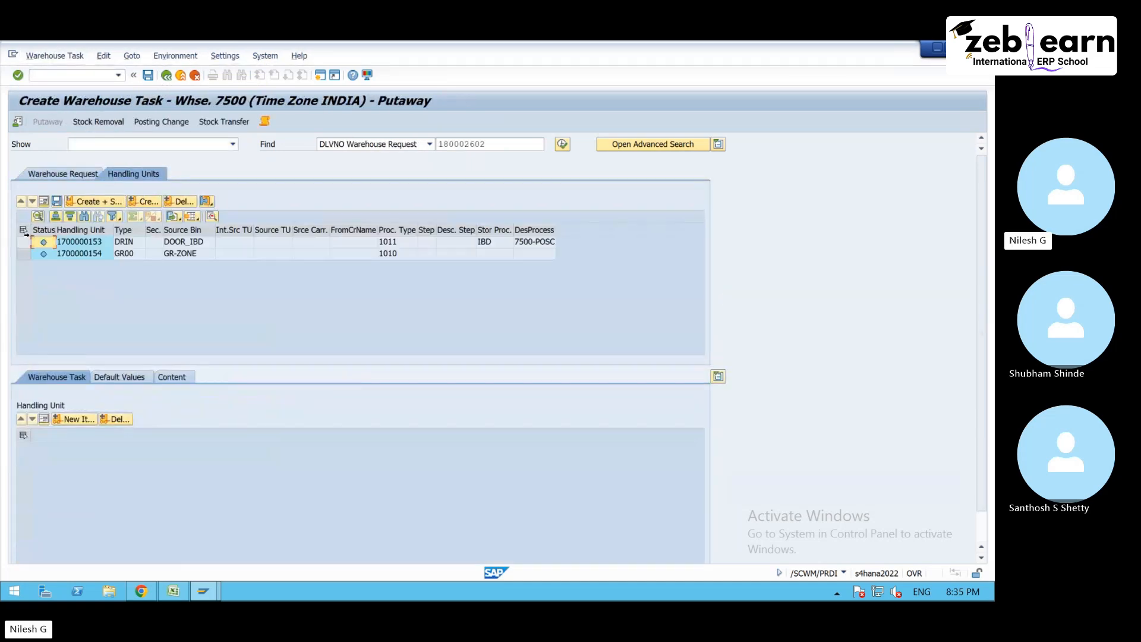
click(144, 200)
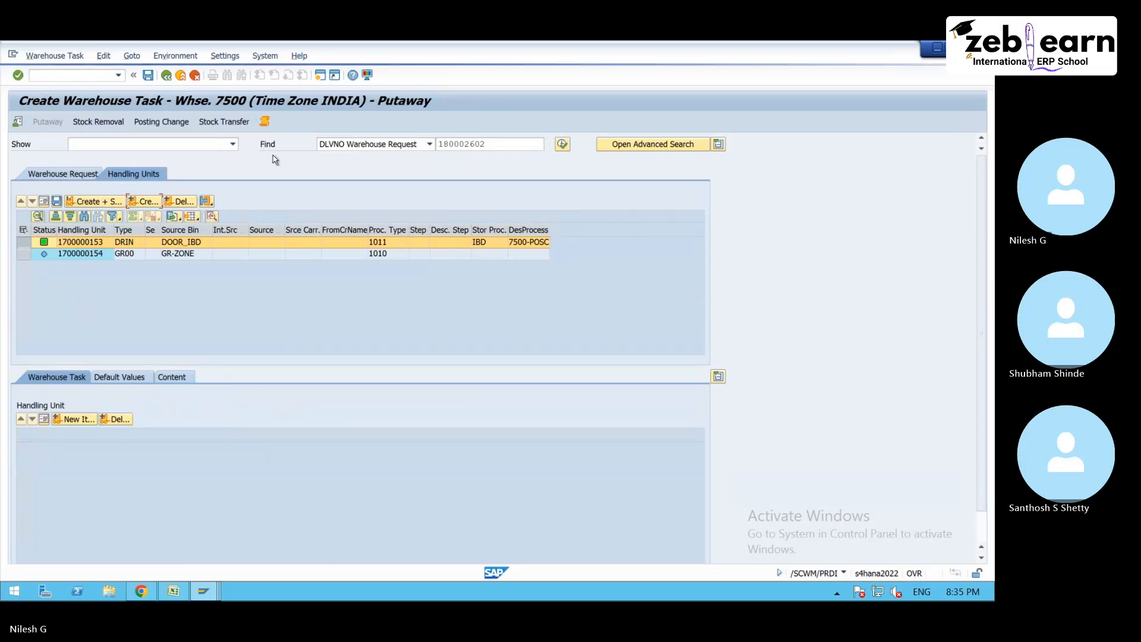
- Examine the queue determination messages in the task creation log, including the PTWY activity access, and close the log
click(265, 121)
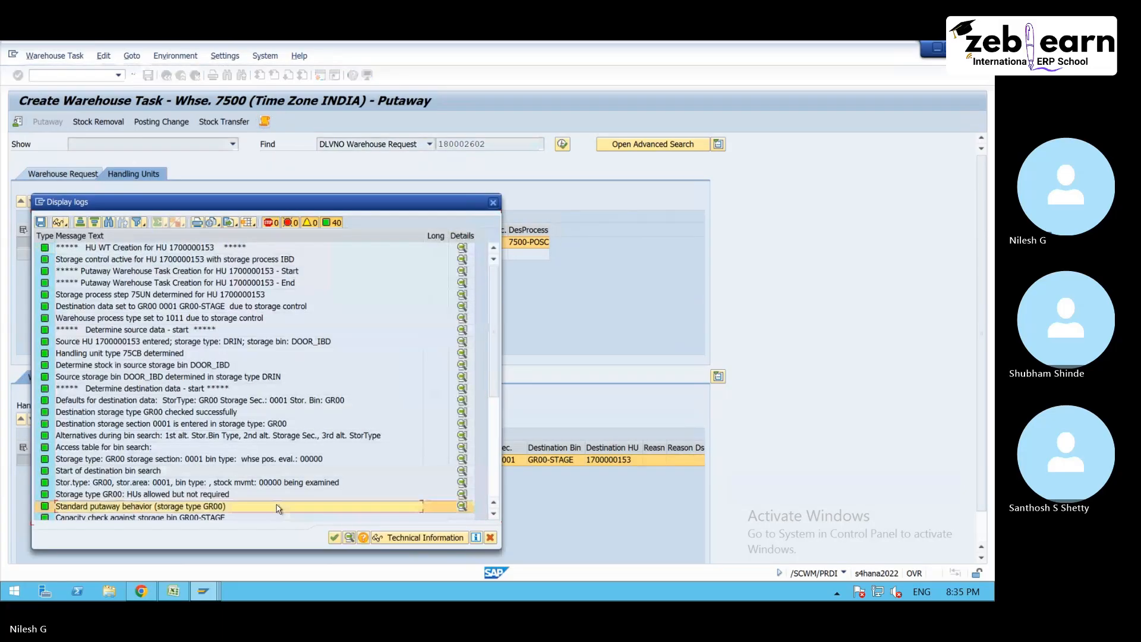
scroll(269, 487, down, 6)
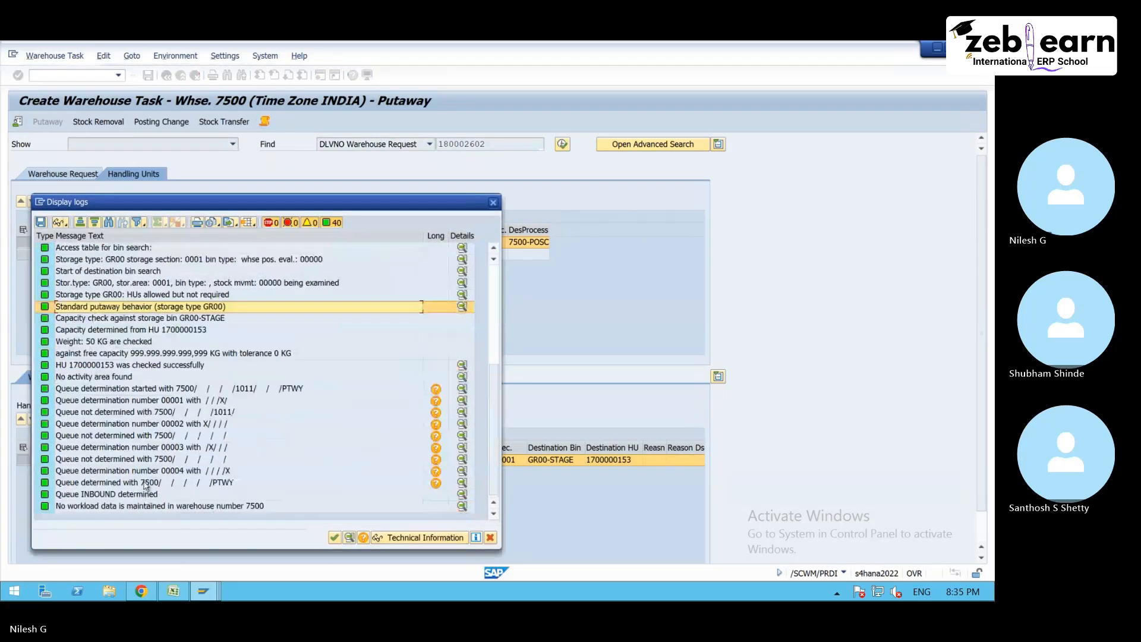
click(148, 483)
click(156, 495)
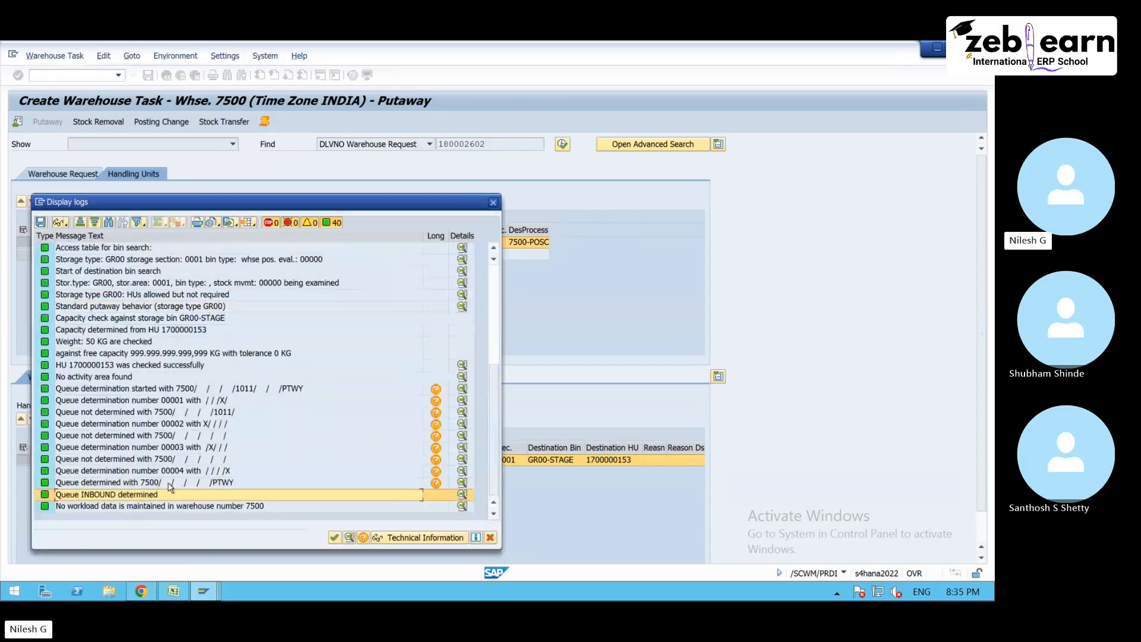
click(224, 482)
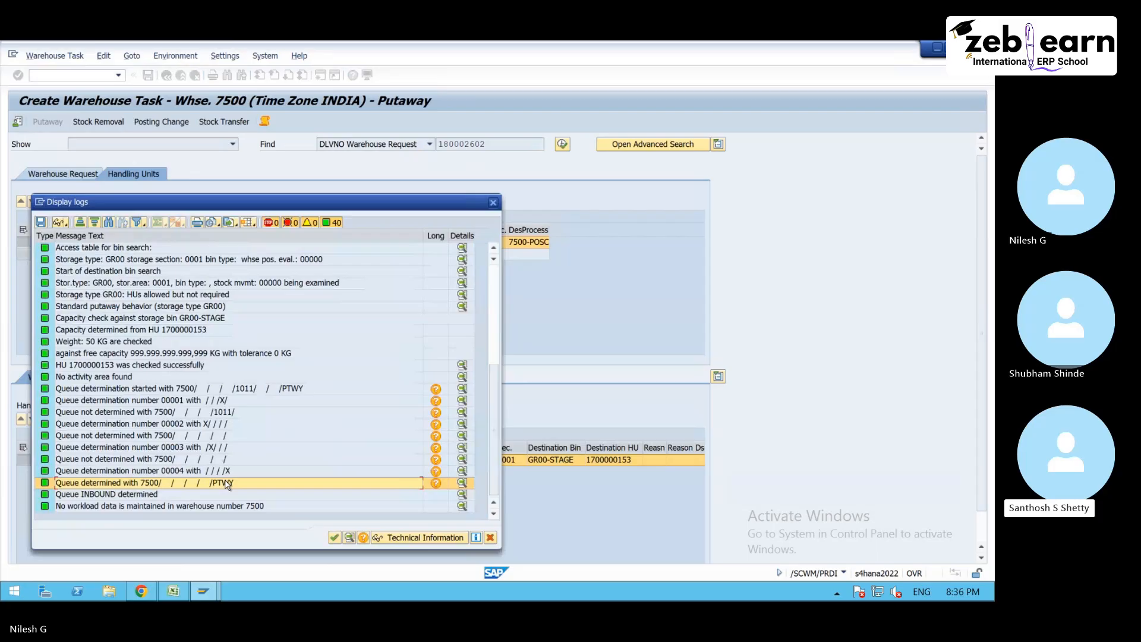
click(493, 202)
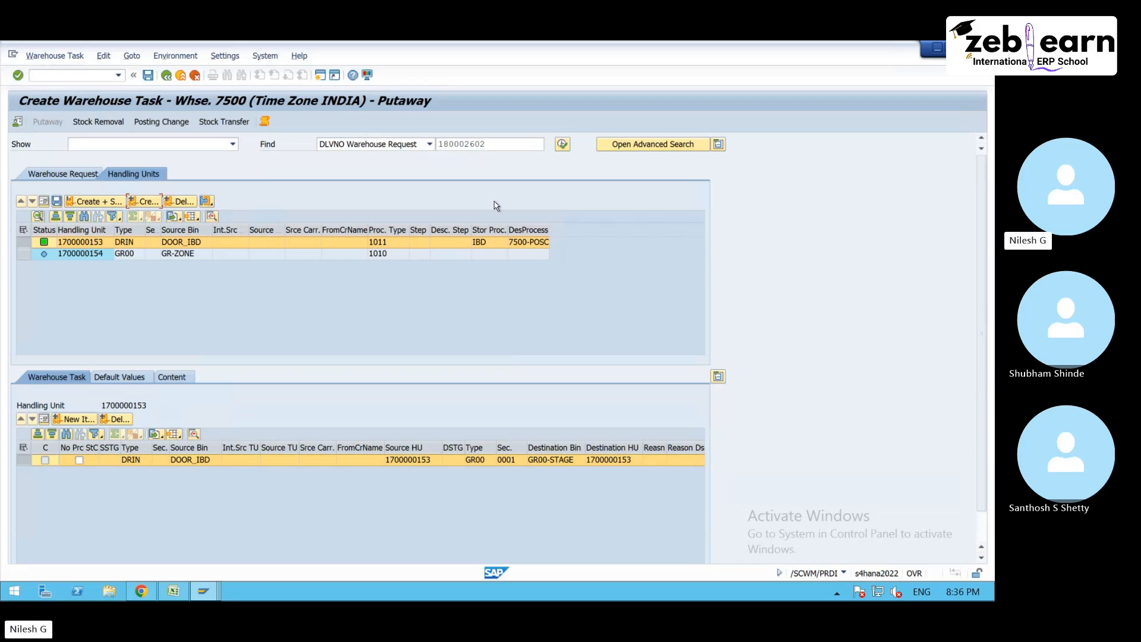
- Switch to the Excel worksheet and enter "Resource" in G69 and "Resource type" in G71 below the existing notes
click(173, 591)
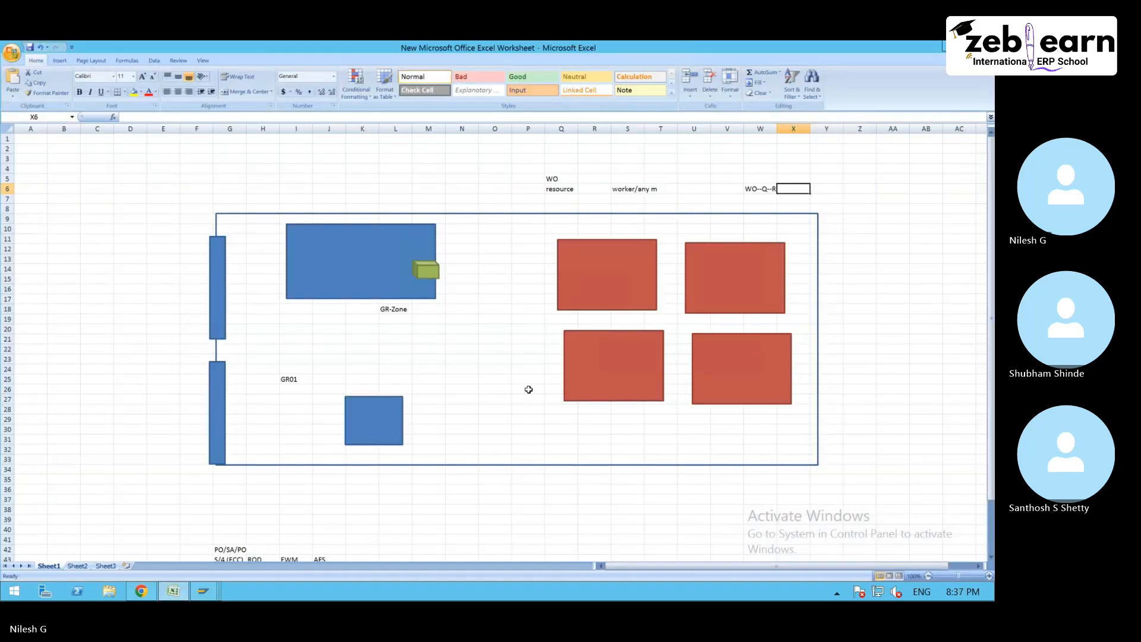
scroll(538, 446, down, 10)
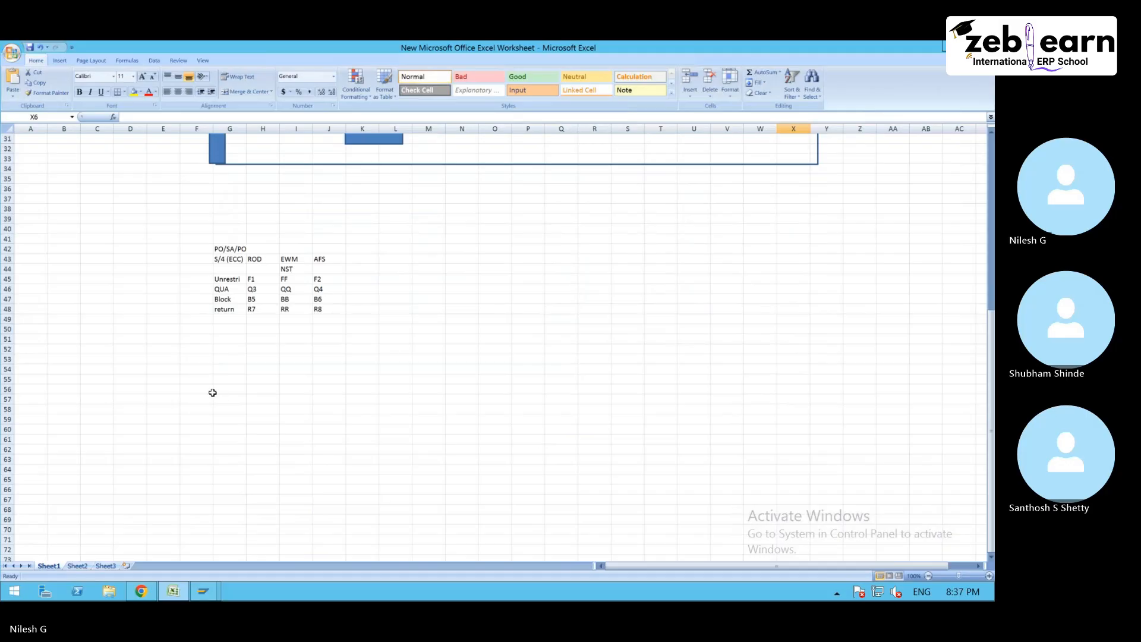
scroll(212, 393, down, 8)
click(232, 281)
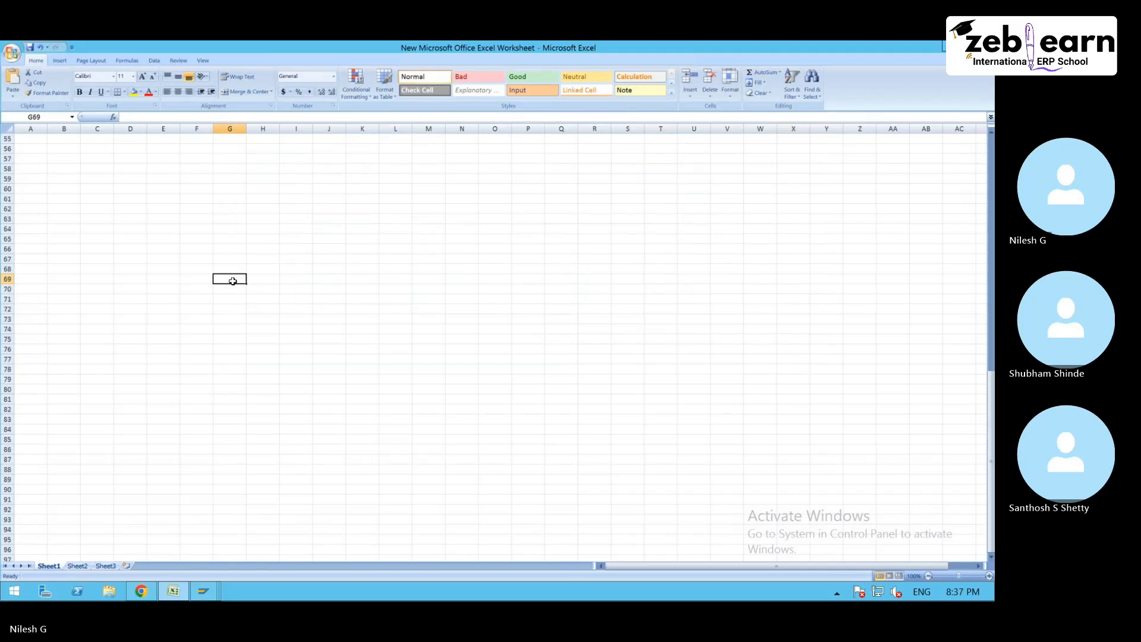
text(Resource)
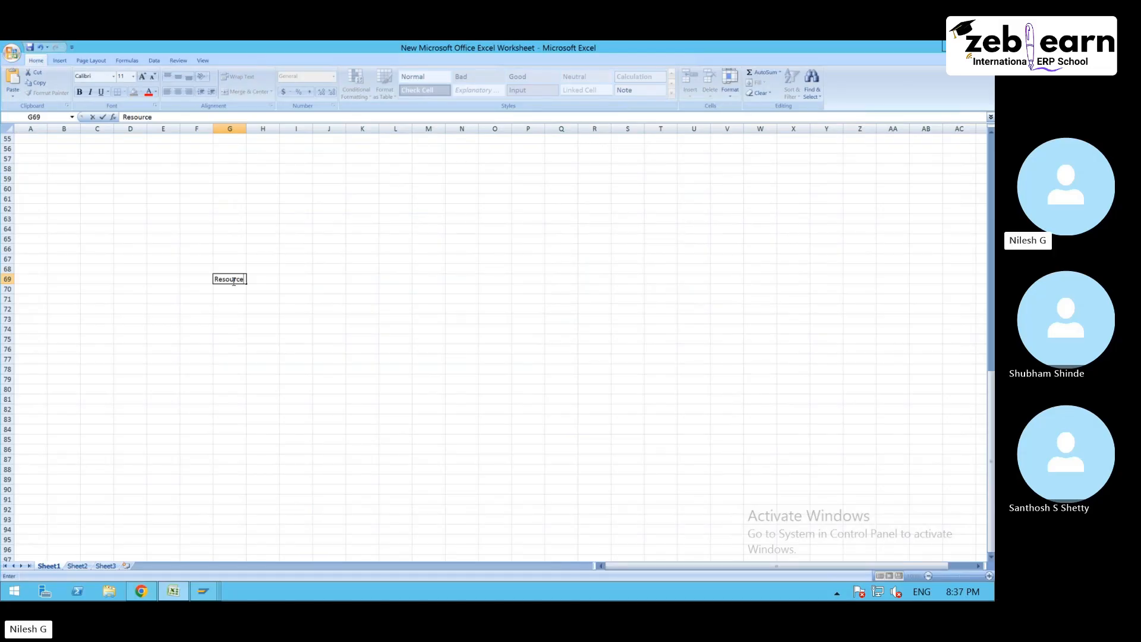
key(Return)
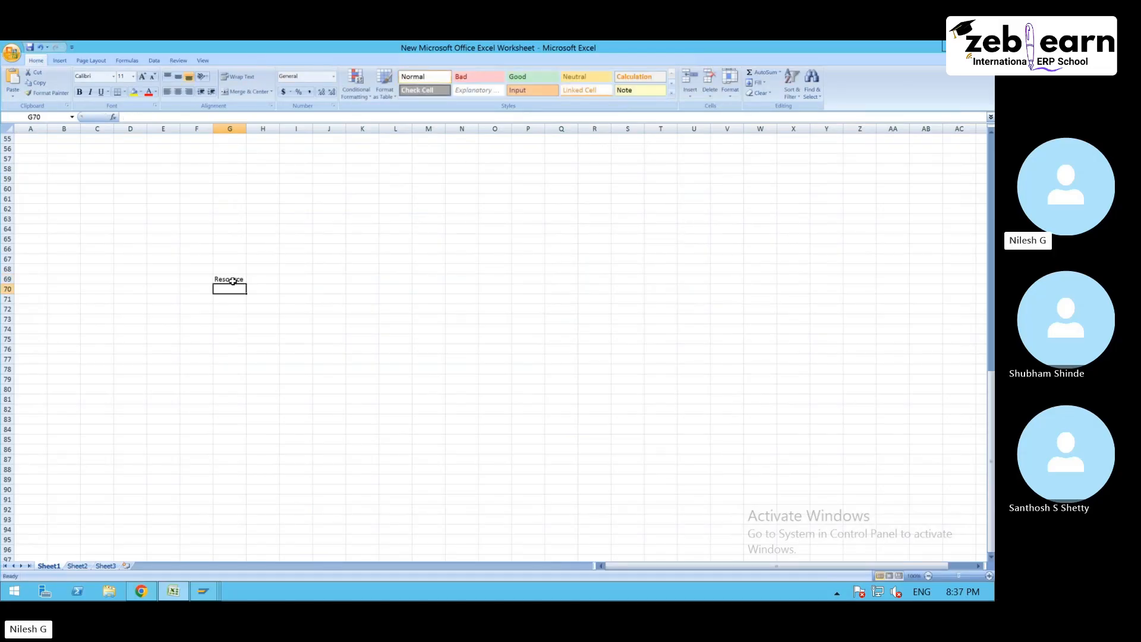
key(Return)
text(Resou)
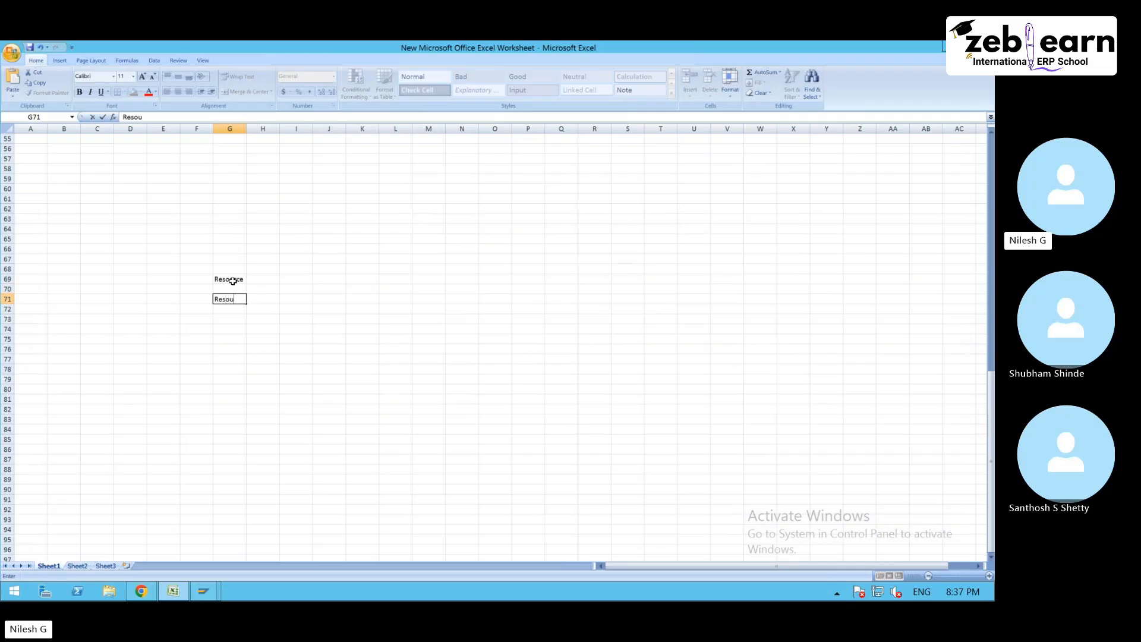
text(rce type)
key(Tab)
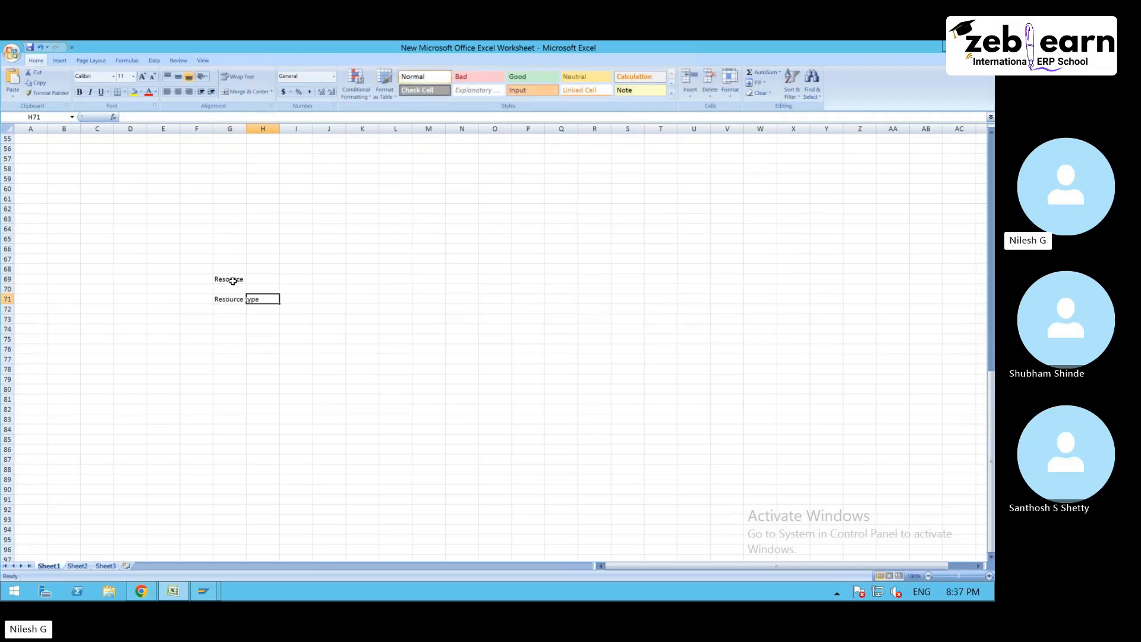
- Enter the resource type examples "worker , high pickeretc" in cell H71
text(worker )
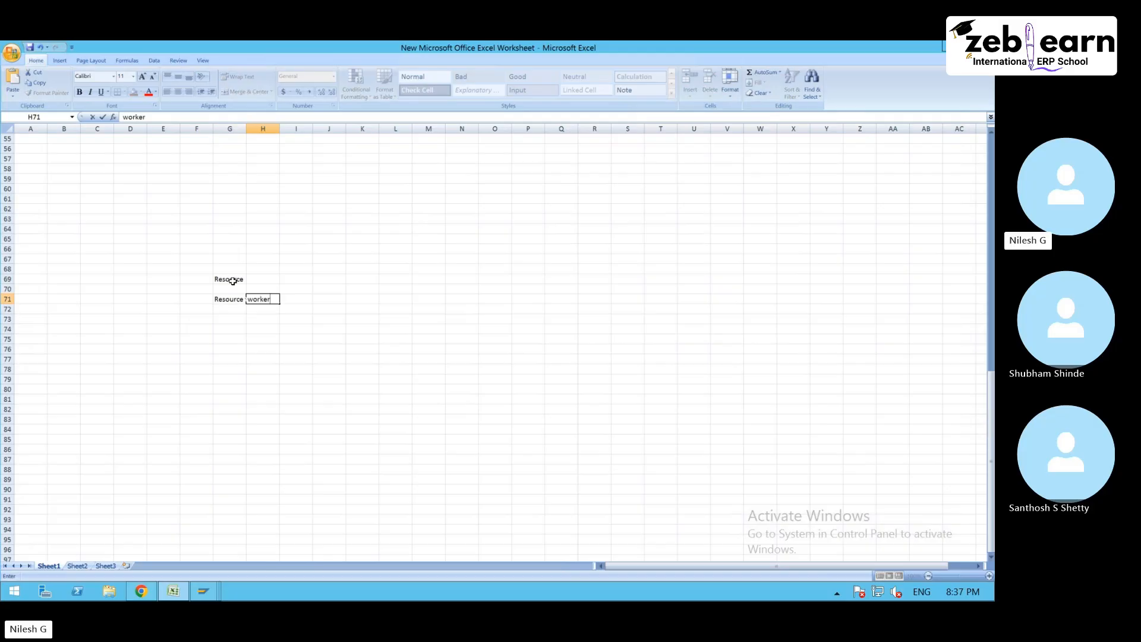
text(hi)
key(BackSpace)
key(BackSpace)
text(, high)
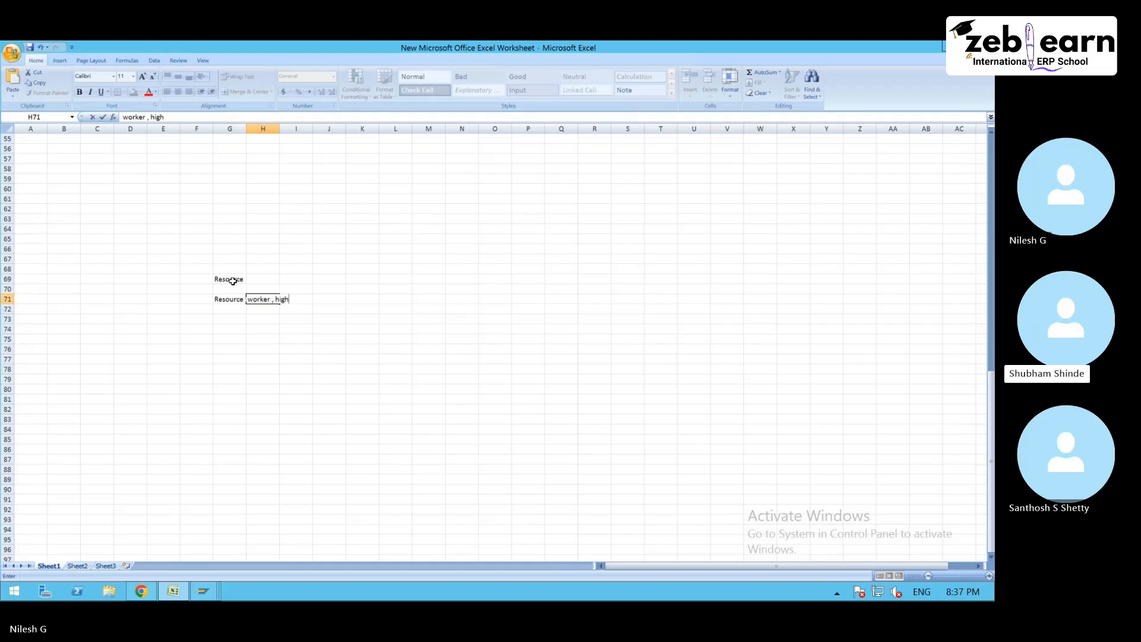
text( picker)
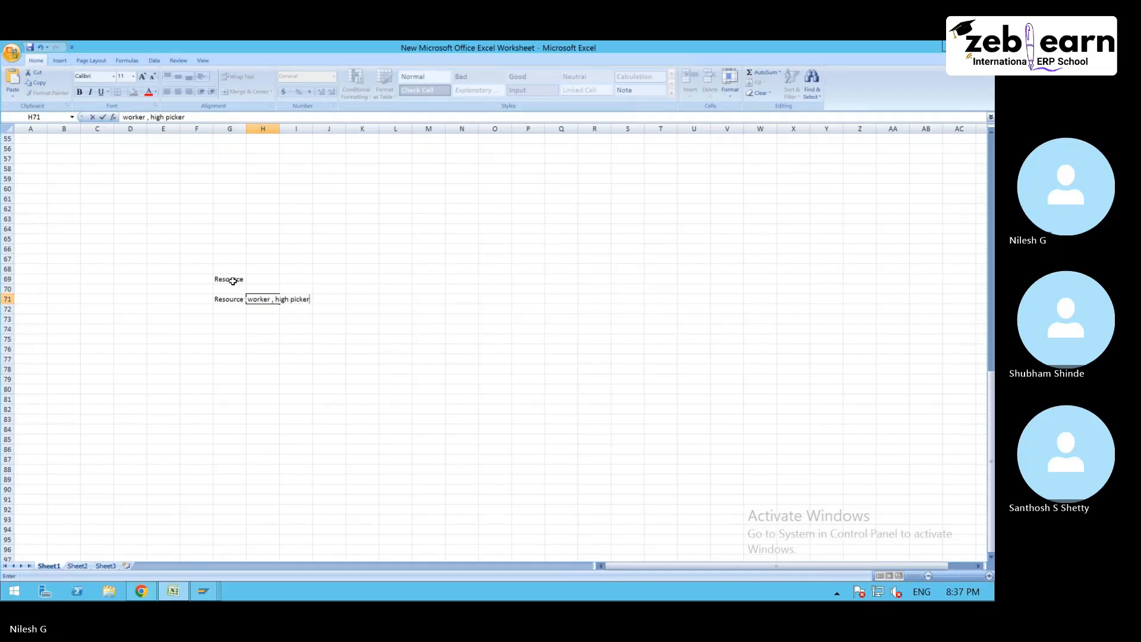
text(etc)
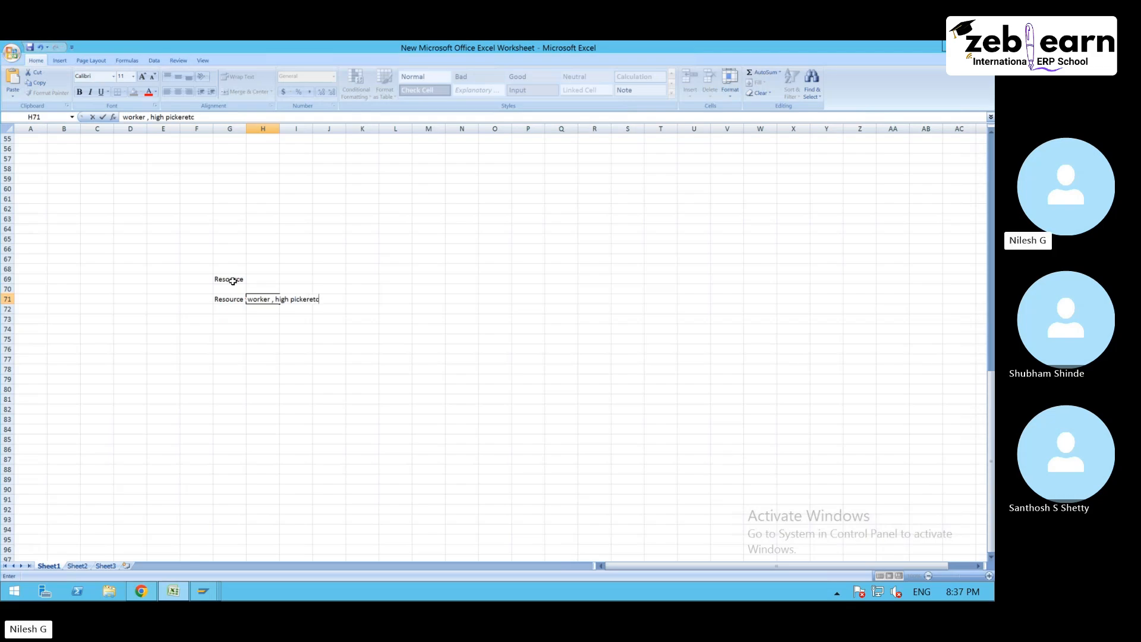
key(Left)
key(Left)
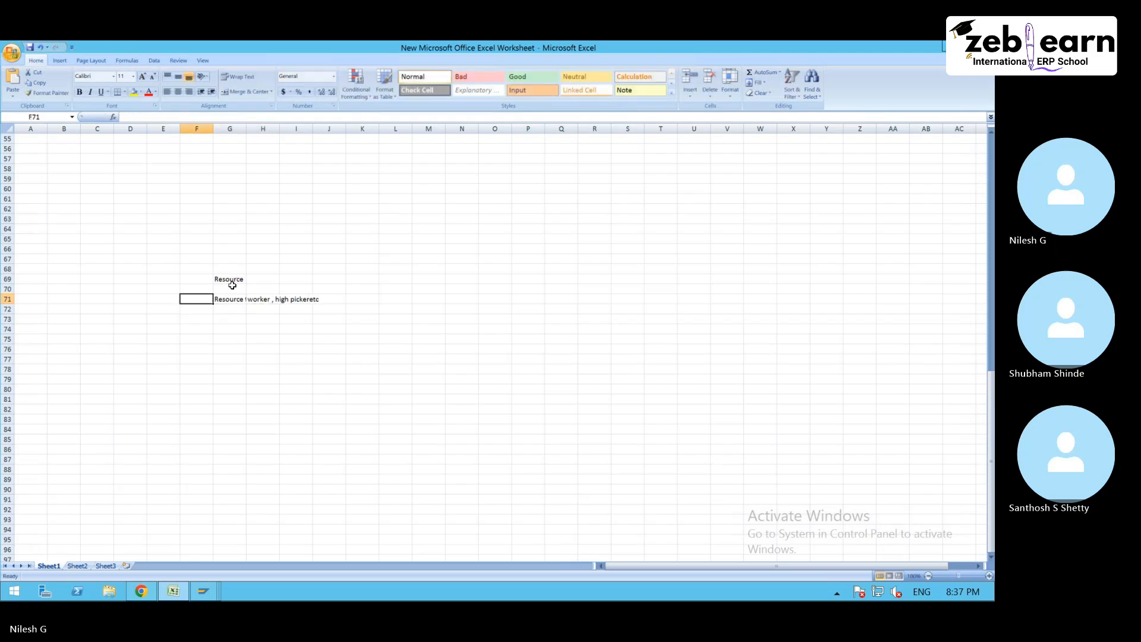
- Widen column G to fit its longest entry so that "Resource type" shows in full
click(229, 300)
click(242, 128)
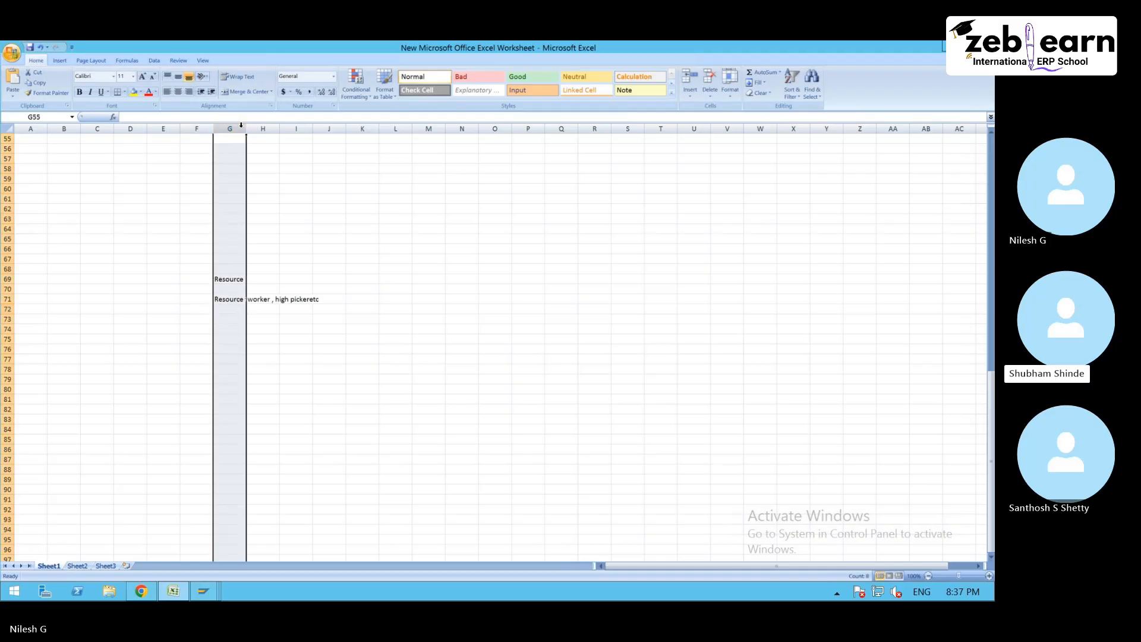
double_click(246, 128)
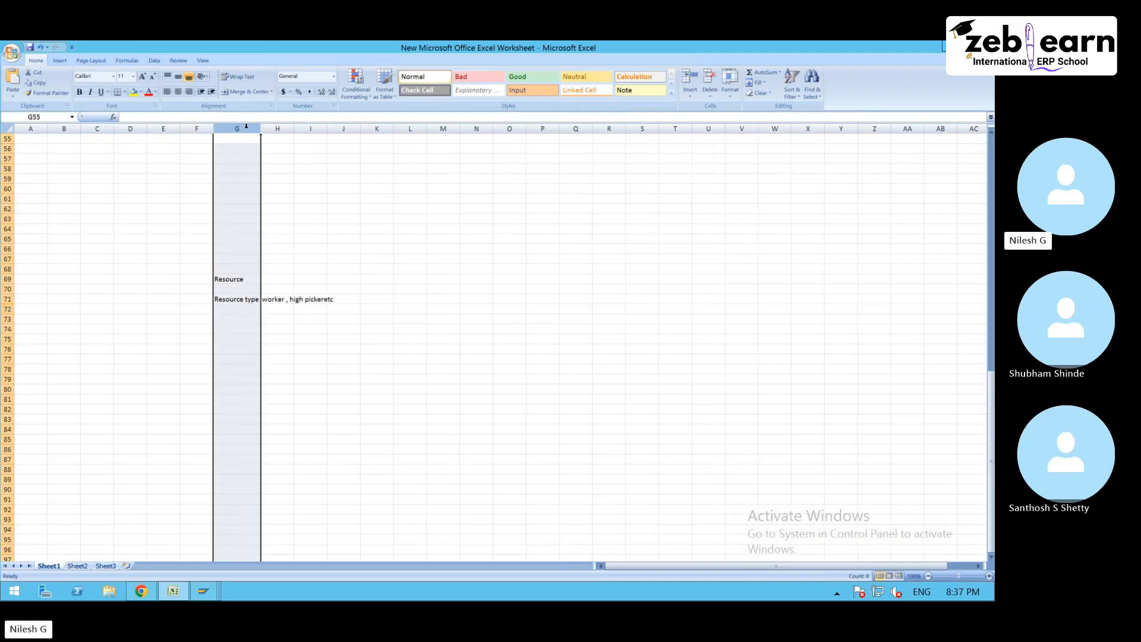
click(277, 300)
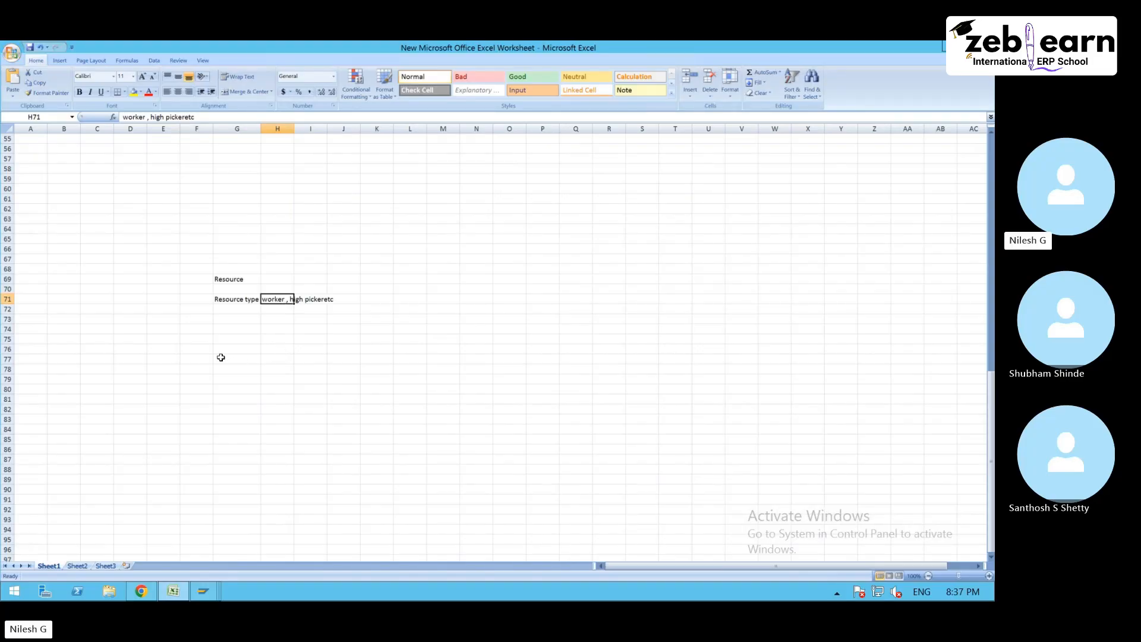
- Enter "Team 1" in G74 and "Team 2" in G75 below the resource type notes
click(232, 326)
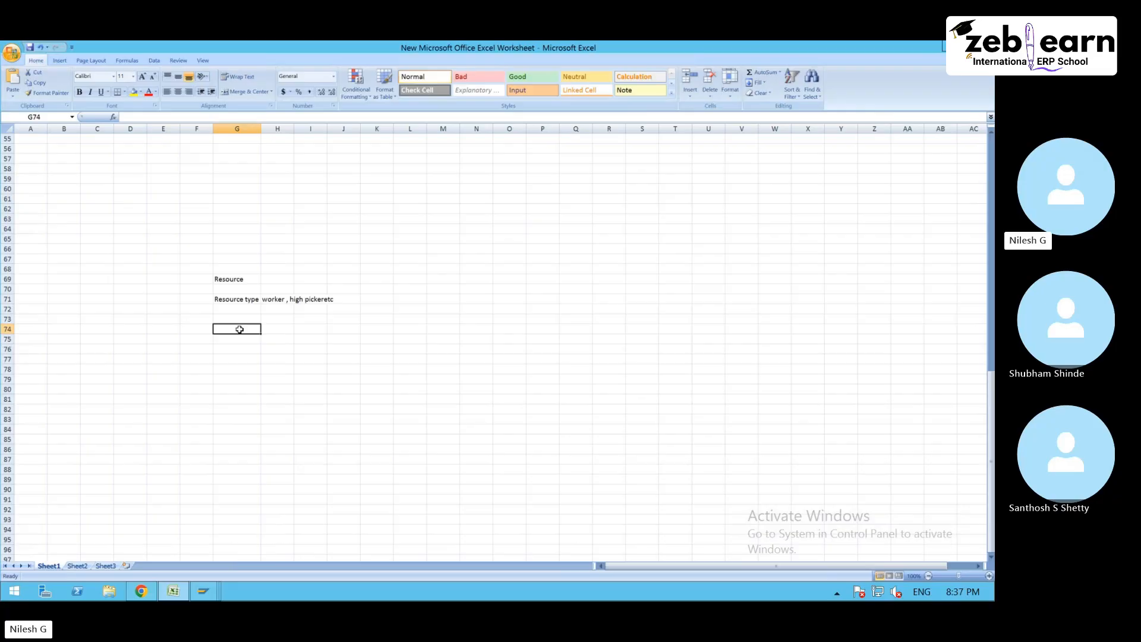
text(Team 1)
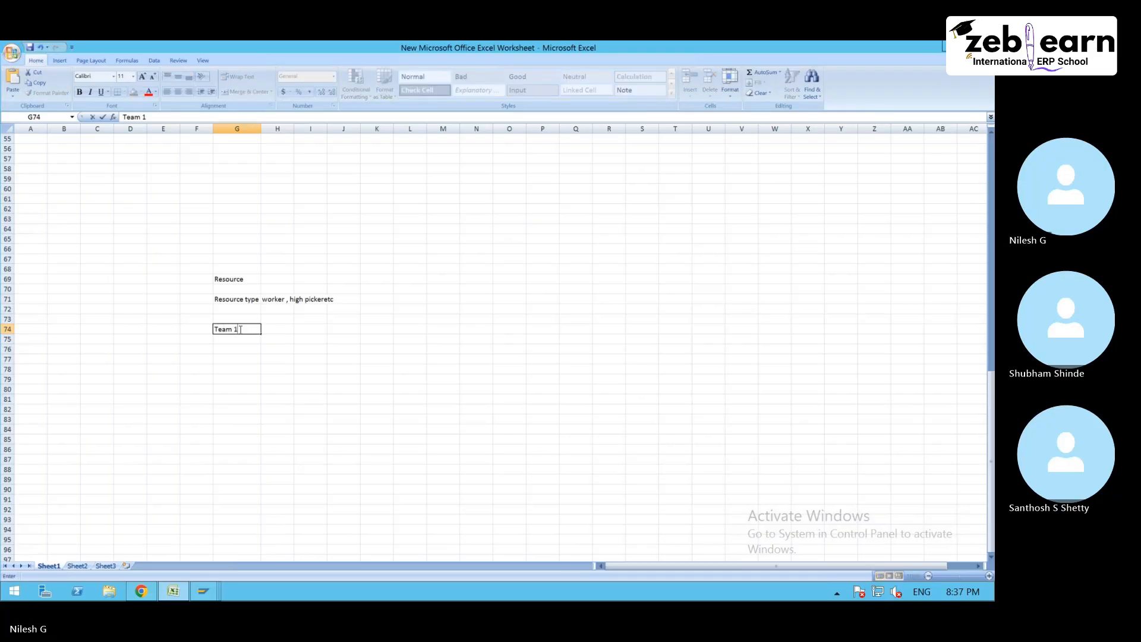
key(Return)
text(Team 2)
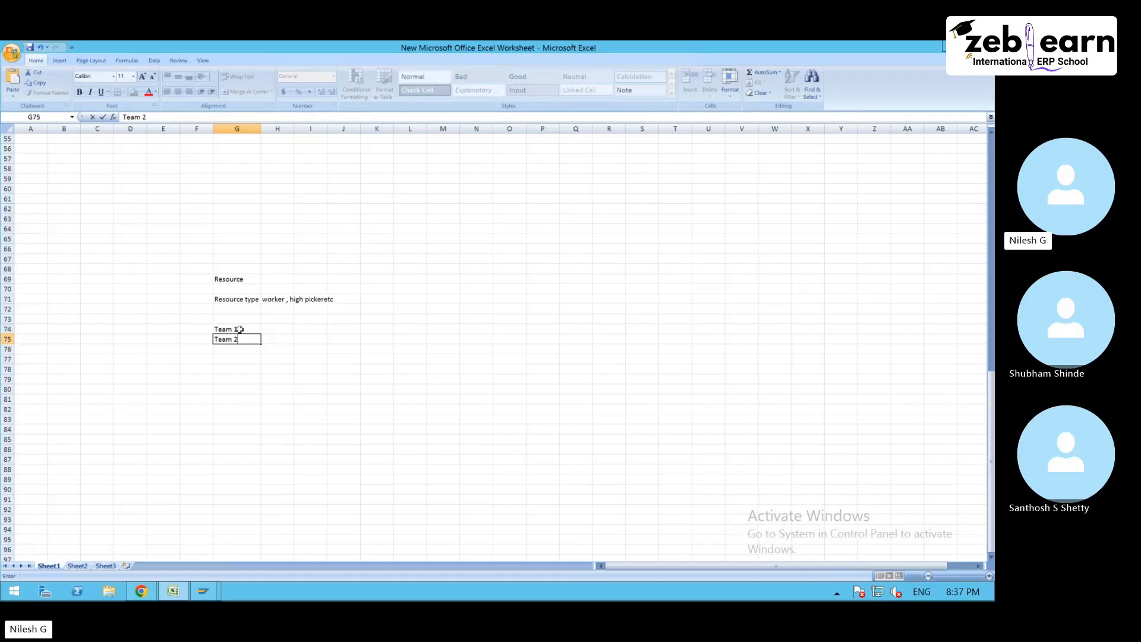
- Enter the team members "a,b,c" in H74 and "q,w,r" in H75 beside the two teams
click(278, 330)
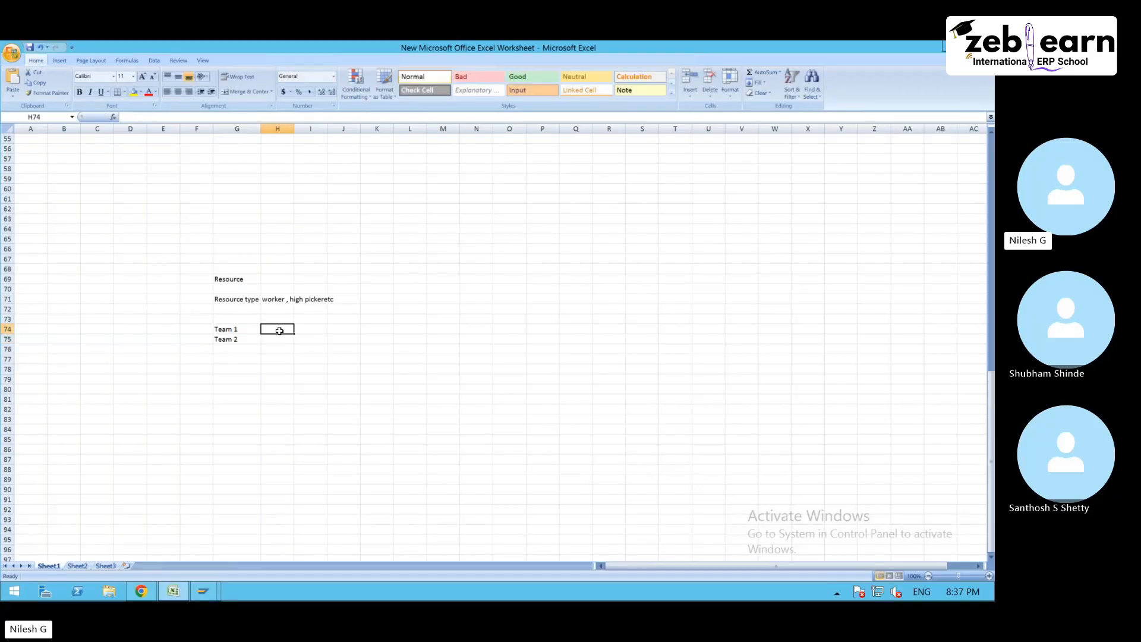
text(a,b,)
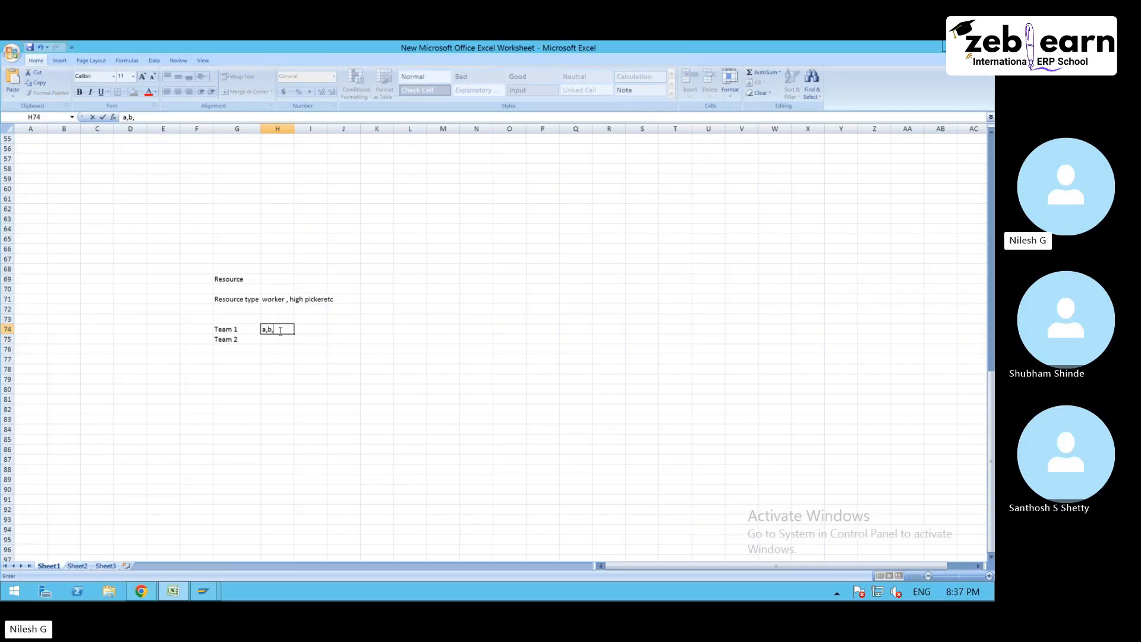
text(c)
key(Return)
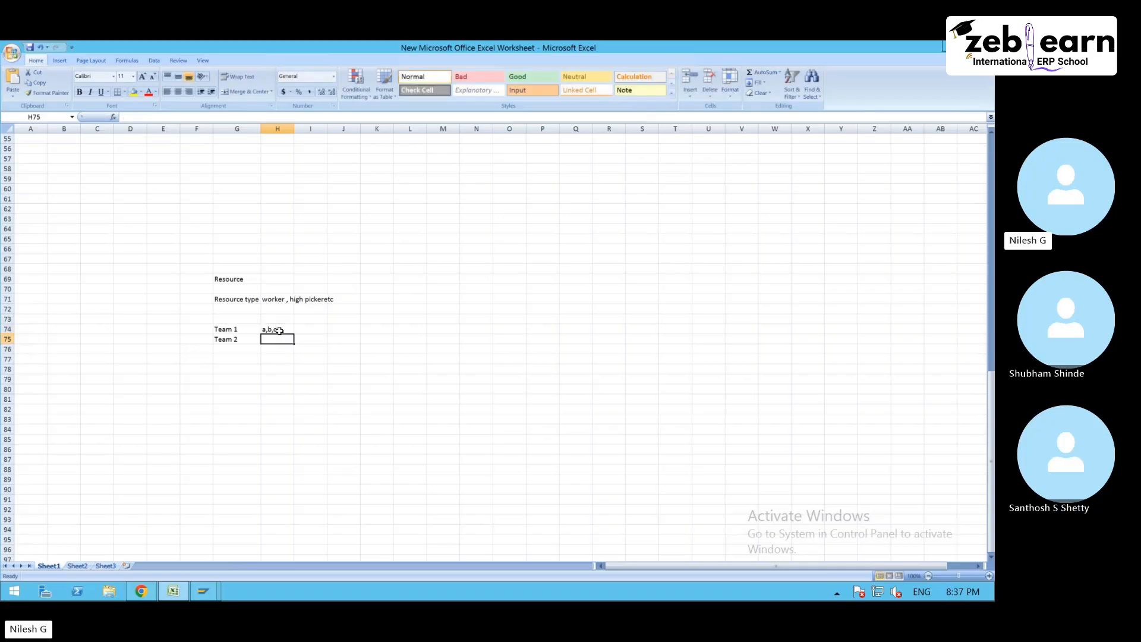
text(q,w,r)
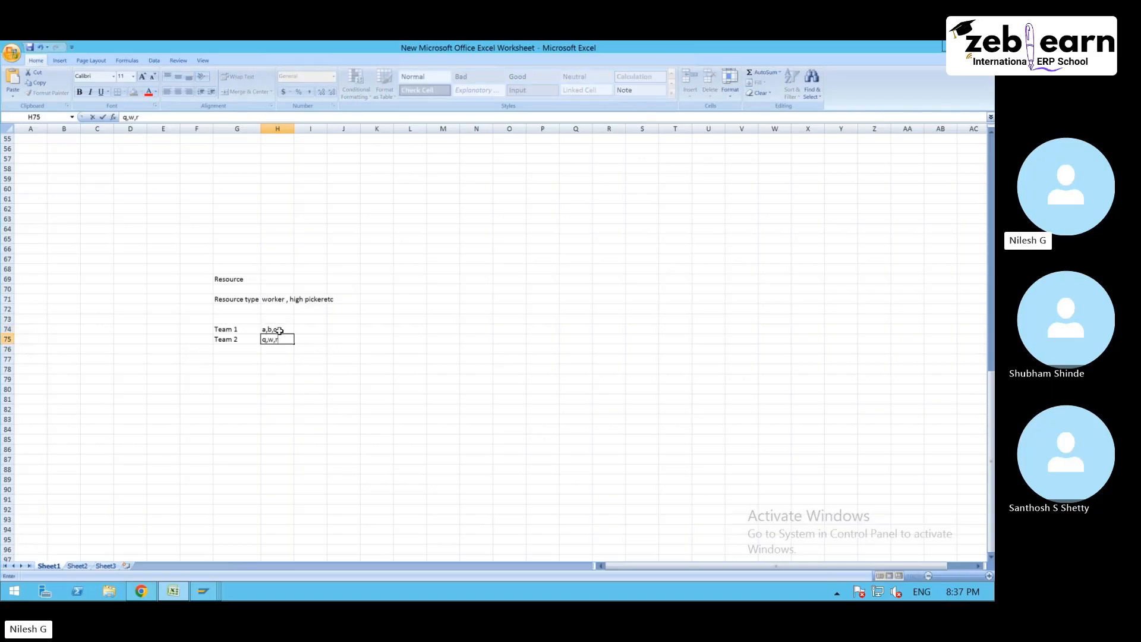
click(288, 339)
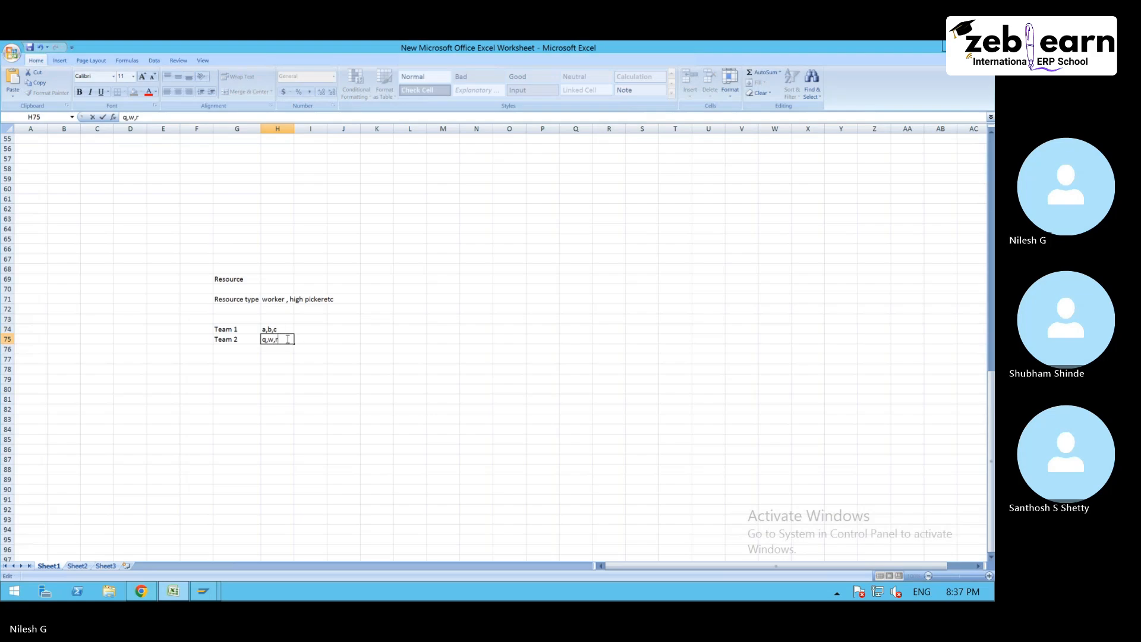
click(225, 329)
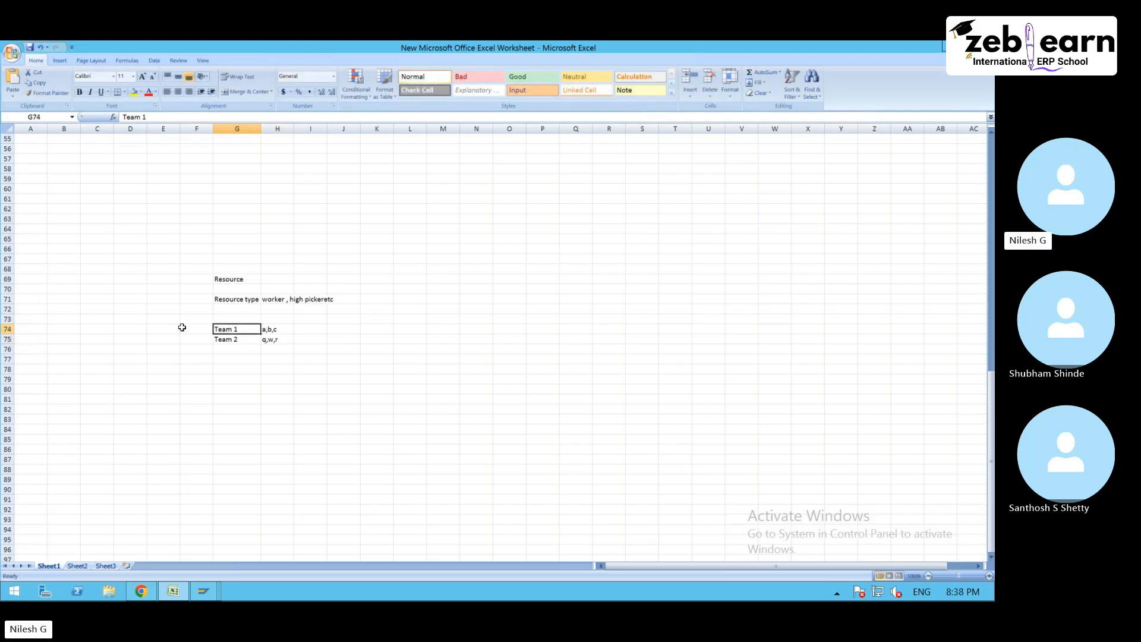
- Label the team rows with "resource grp" in cell E74
click(164, 328)
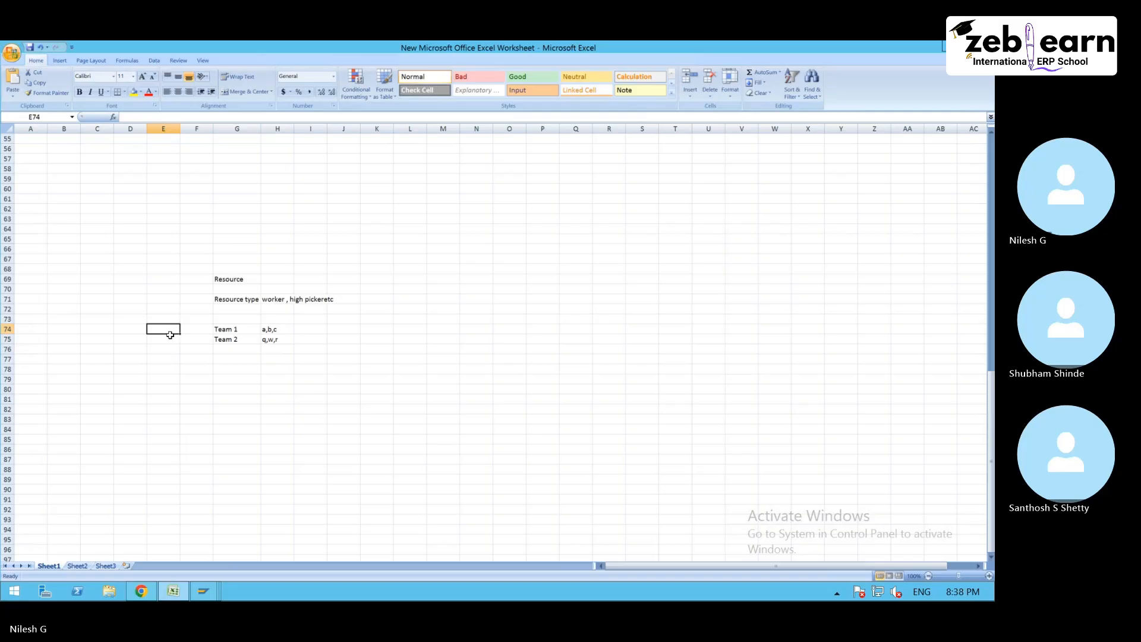
text(resource grp)
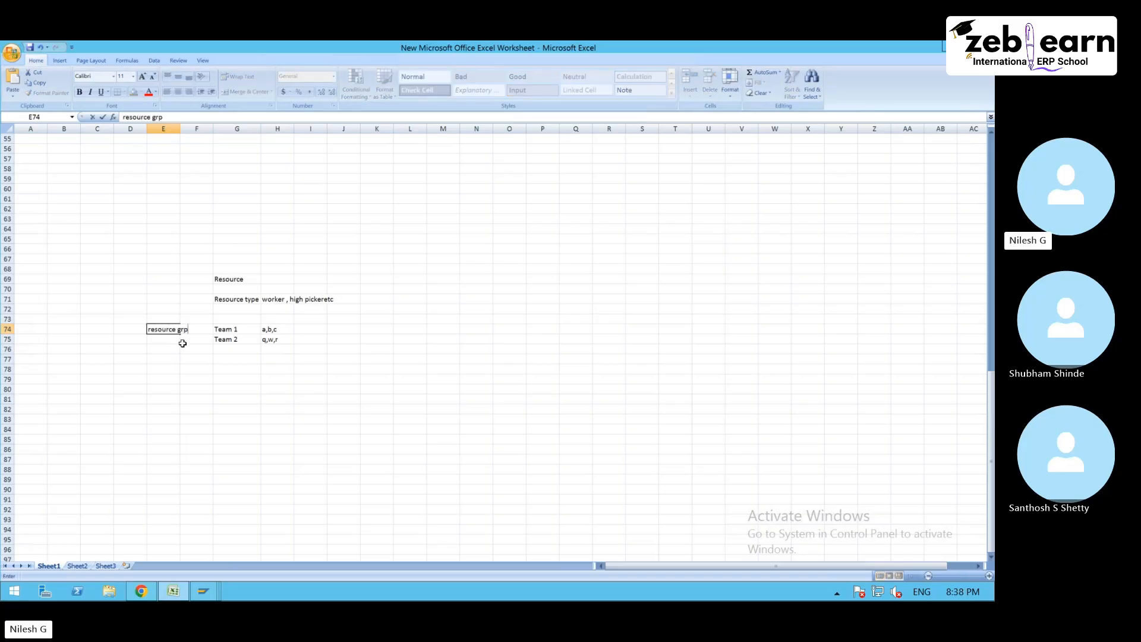
click(221, 330)
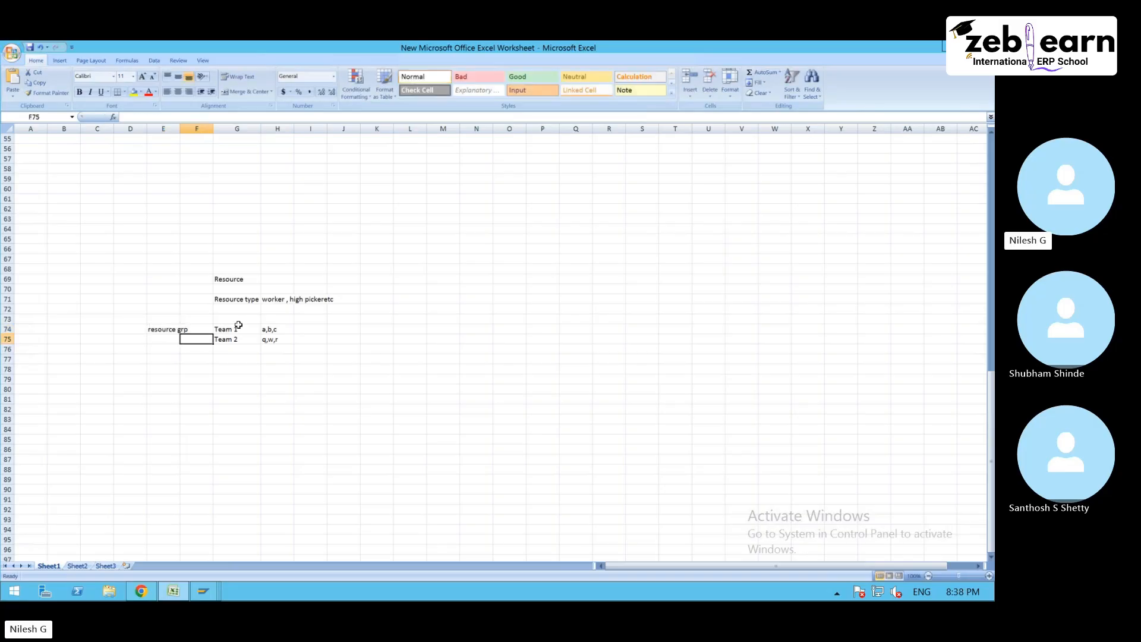
click(248, 300)
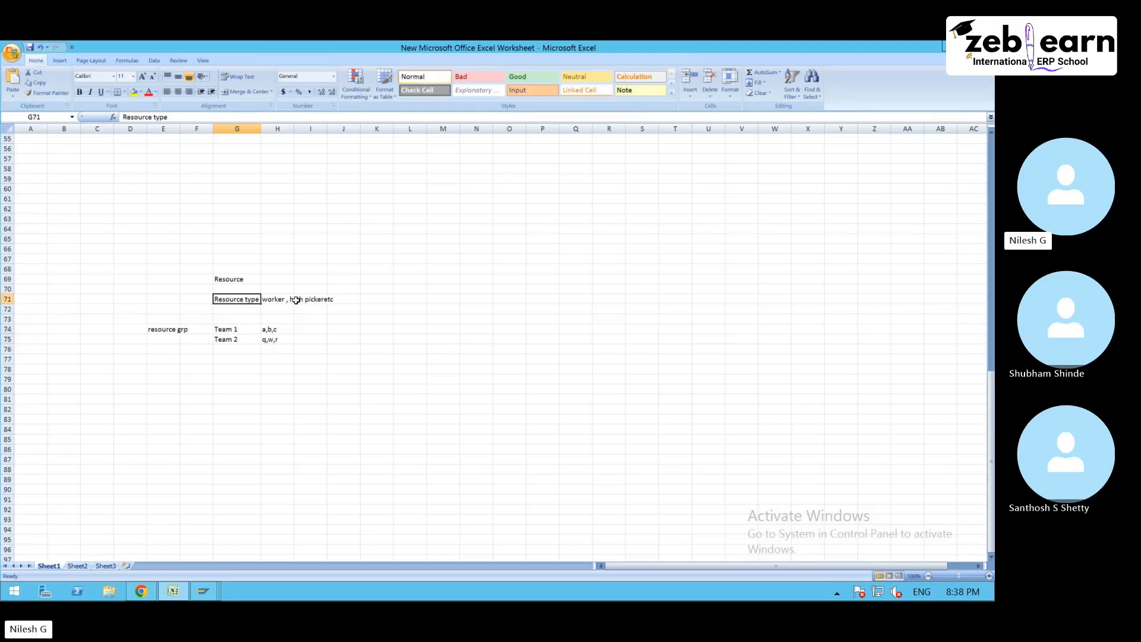
click(296, 299)
drag(238, 320, 309, 368)
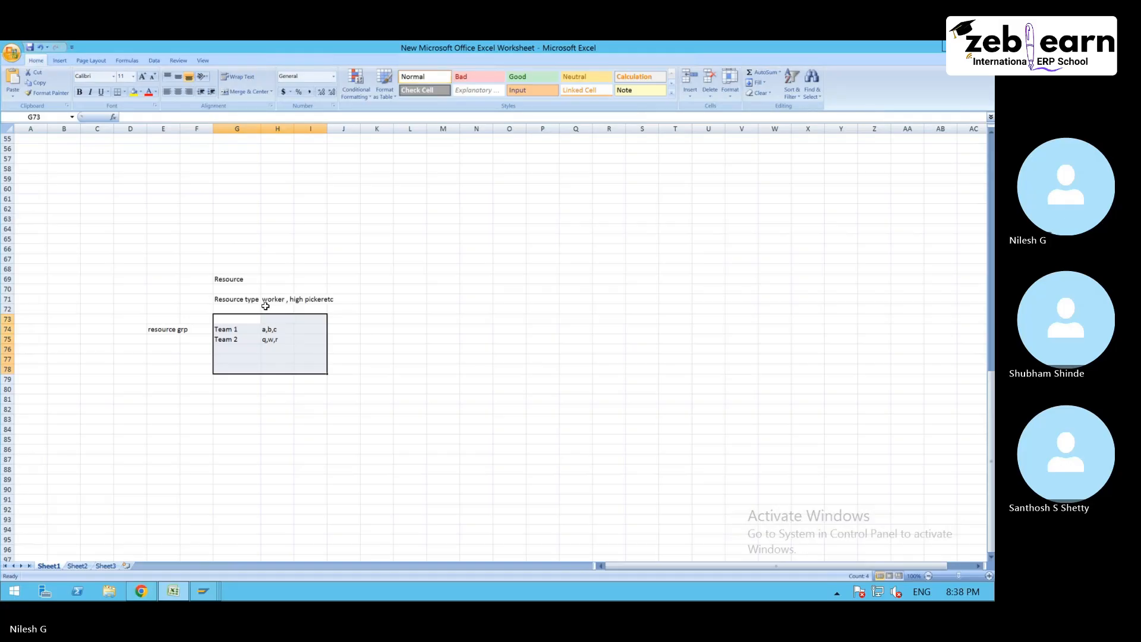
click(279, 331)
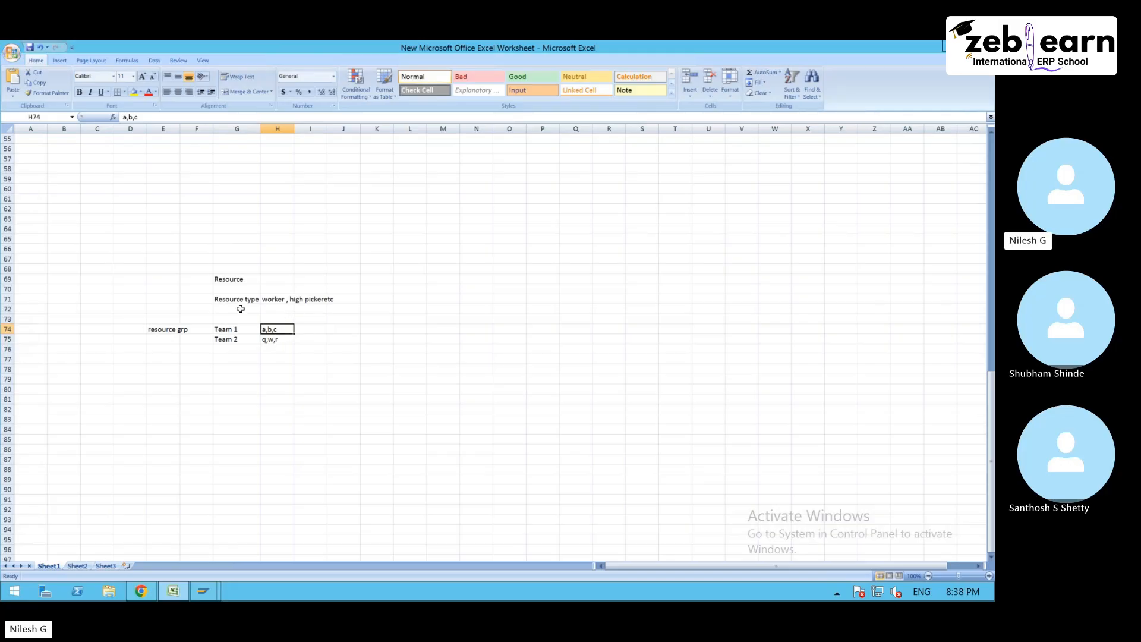
click(218, 331)
drag(262, 330, 265, 329)
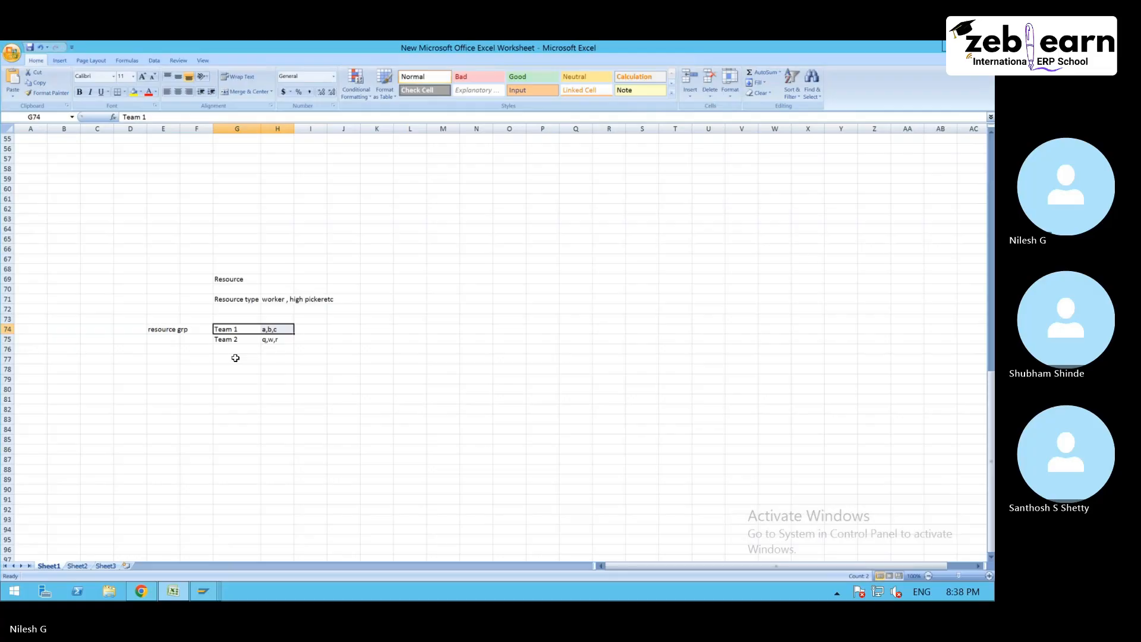
- Switch to Chrome, search Google Images for "ewm task interleaving" and open the LinkedIn image "Task Interleaving in SAP EWM"
click(141, 591)
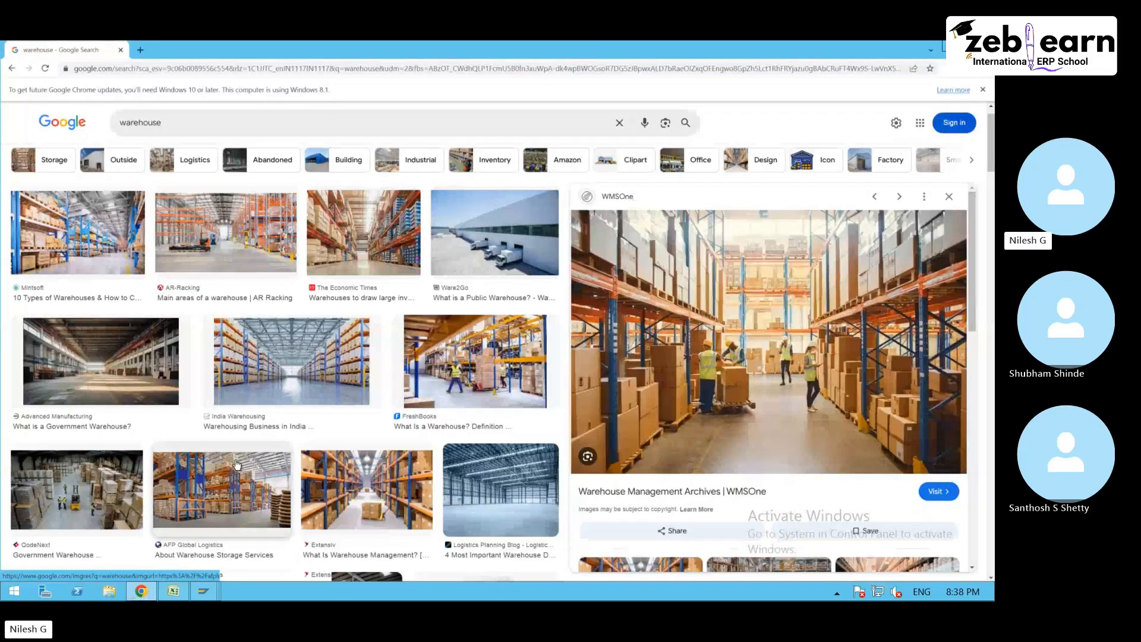
scroll(290, 450, up, 1)
scroll(321, 441, down, 5)
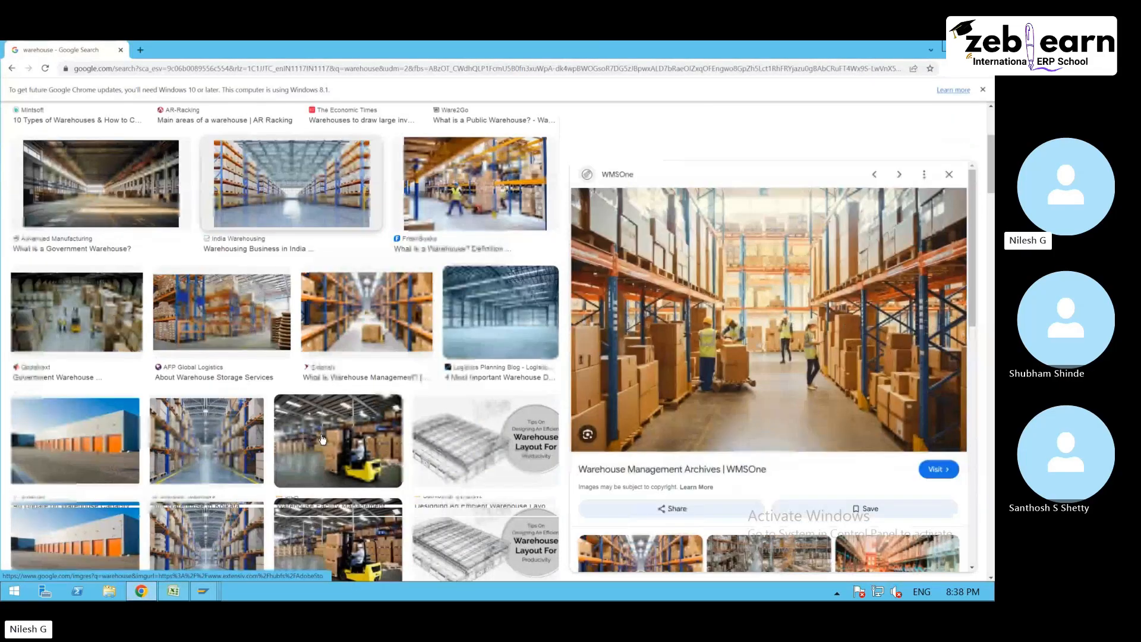
click(186, 123)
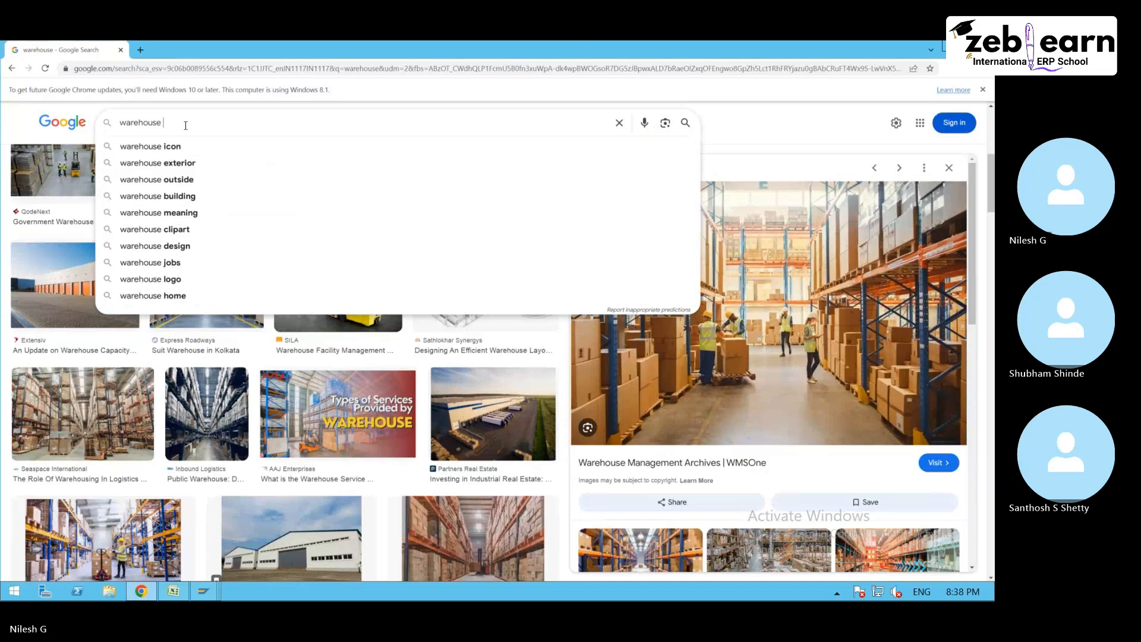
key(ctrl+a)
key(BackSpace)
text(ewm task)
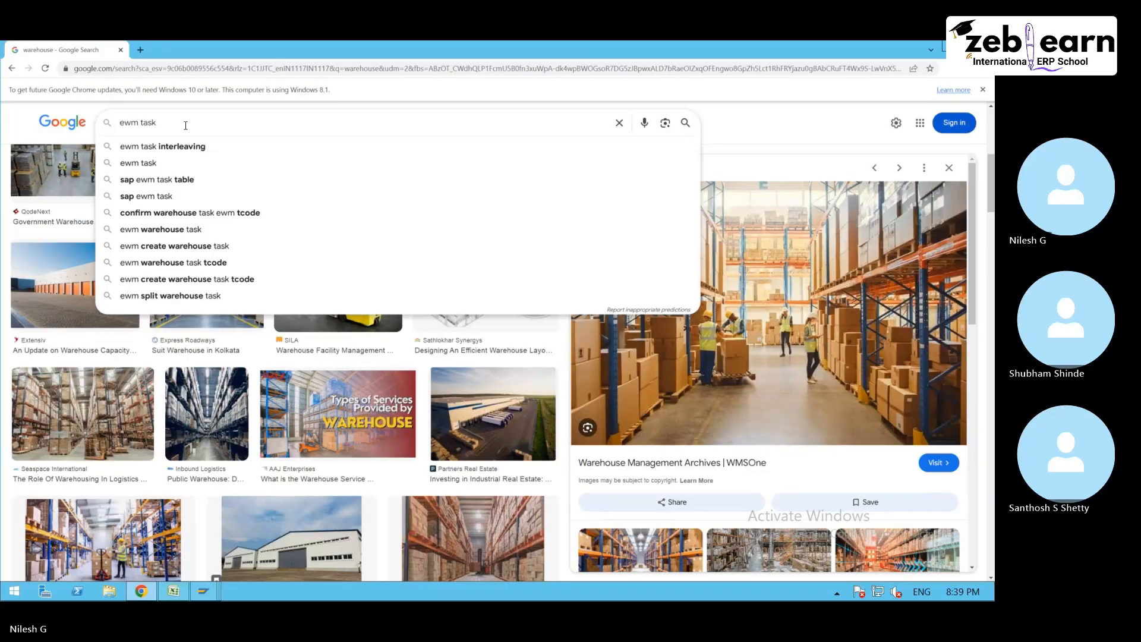
key(Down)
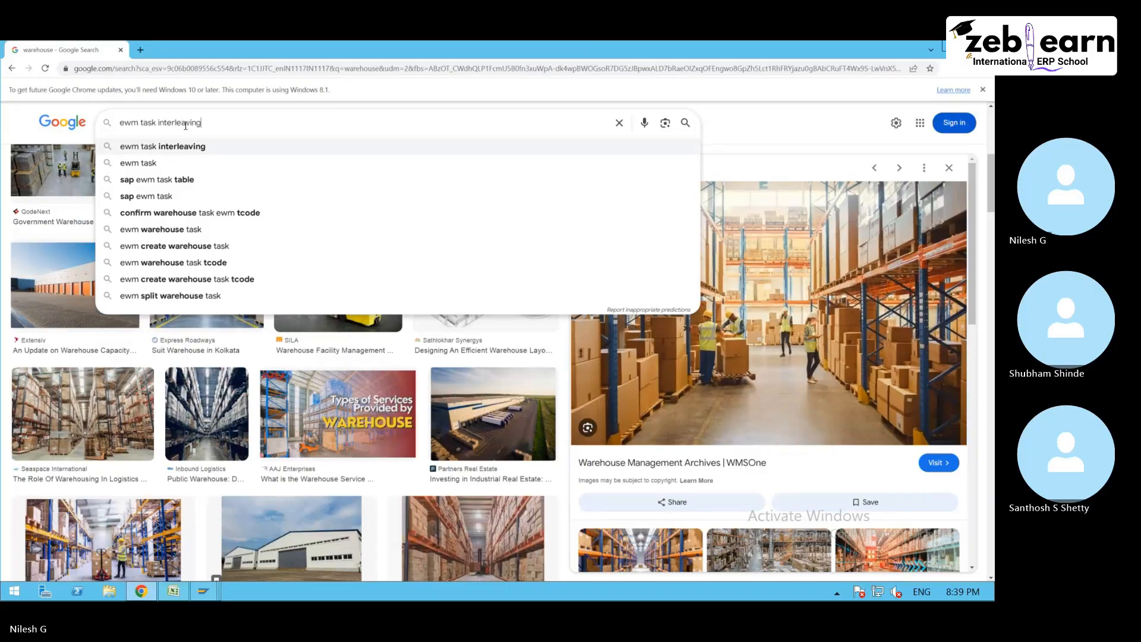
key(Return)
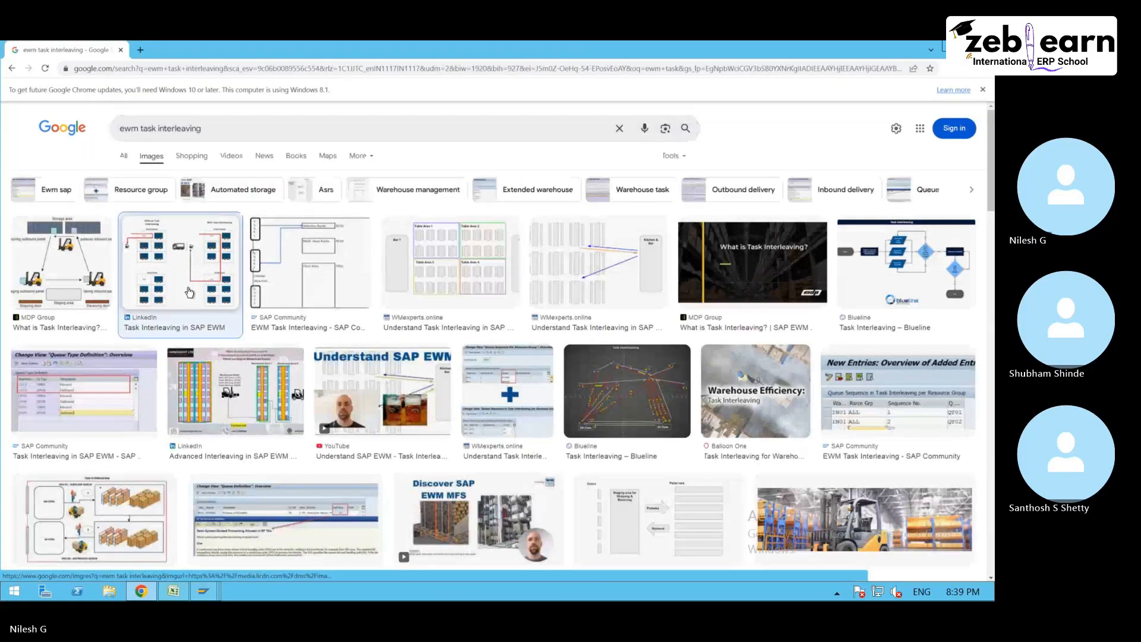
click(181, 280)
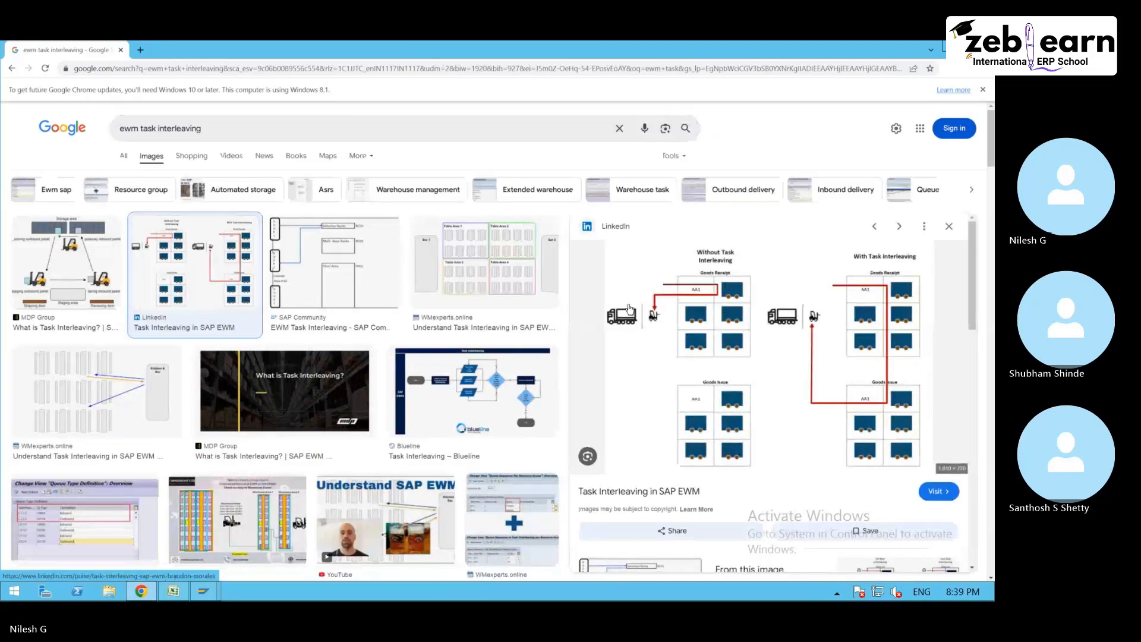
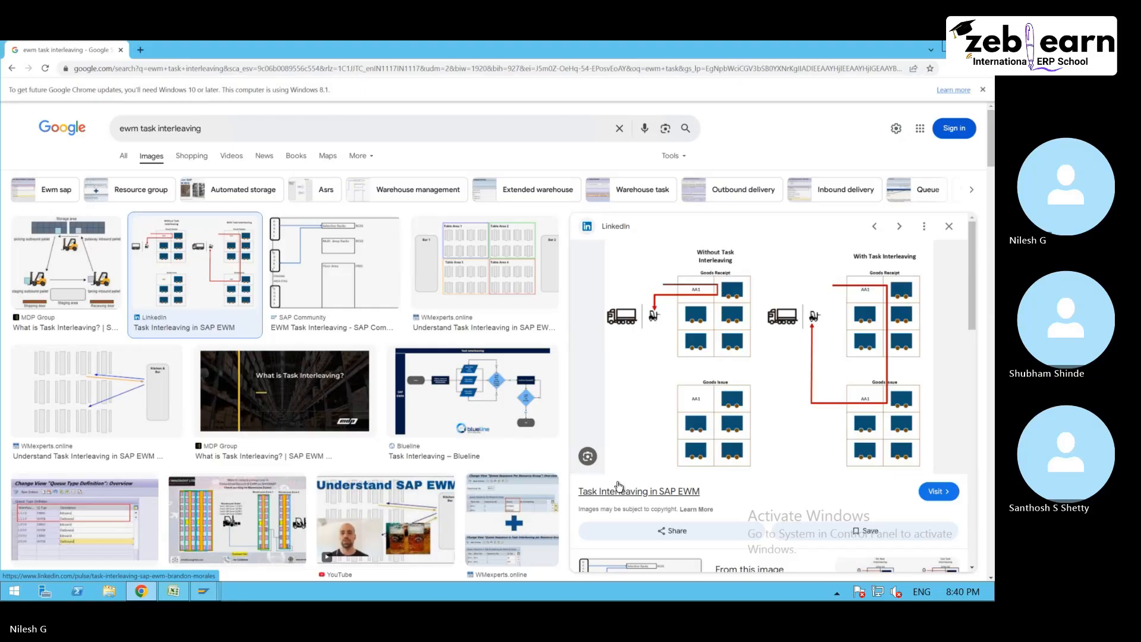
- Switch to SAP, leave the queue access sequence settings and open Define Resource Types under Resource Management in the IMG
click(203, 592)
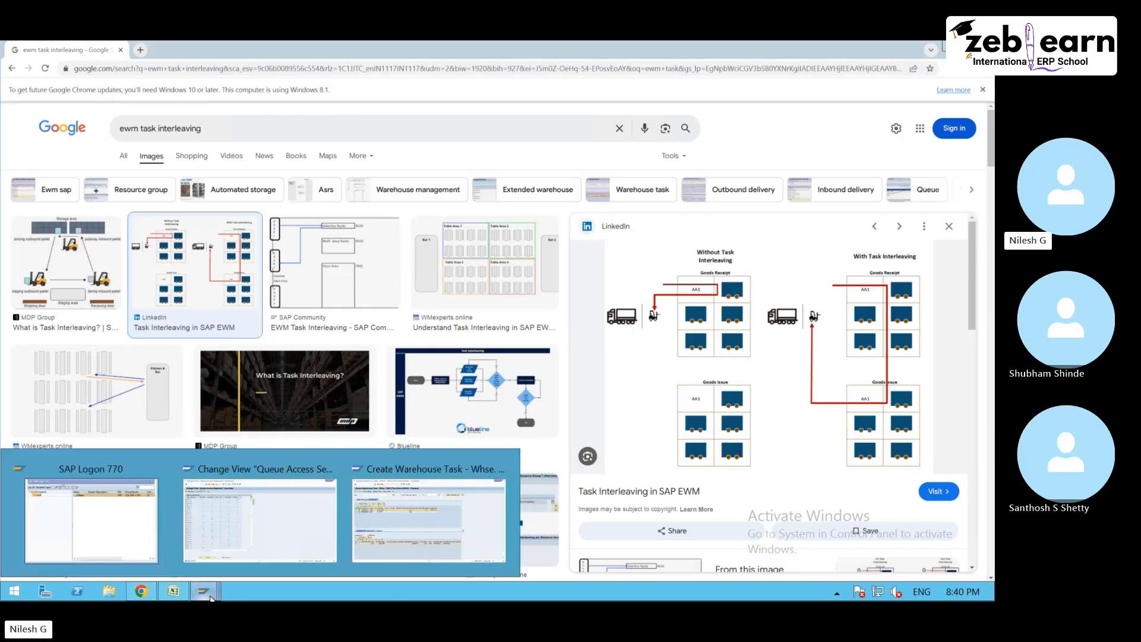
click(291, 522)
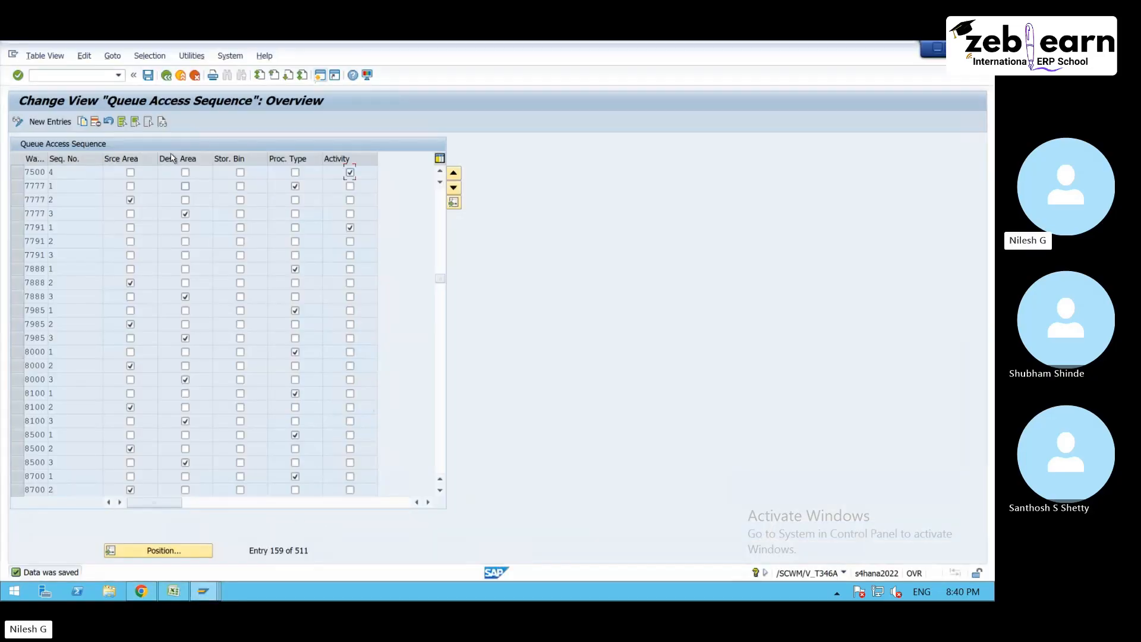
click(162, 78)
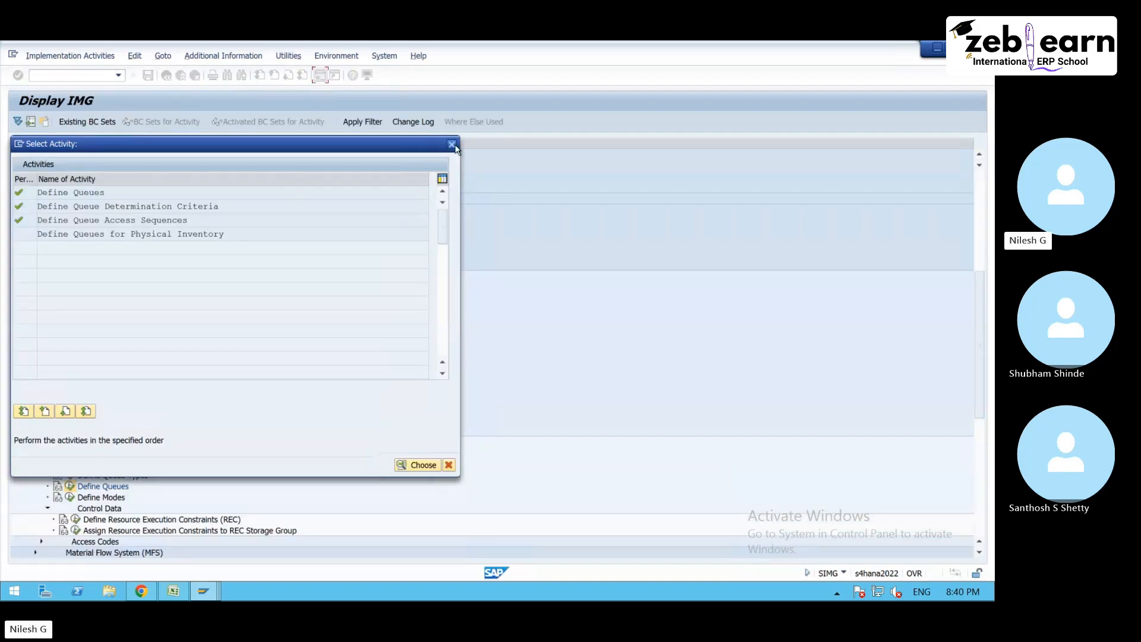
click(452, 144)
click(112, 432)
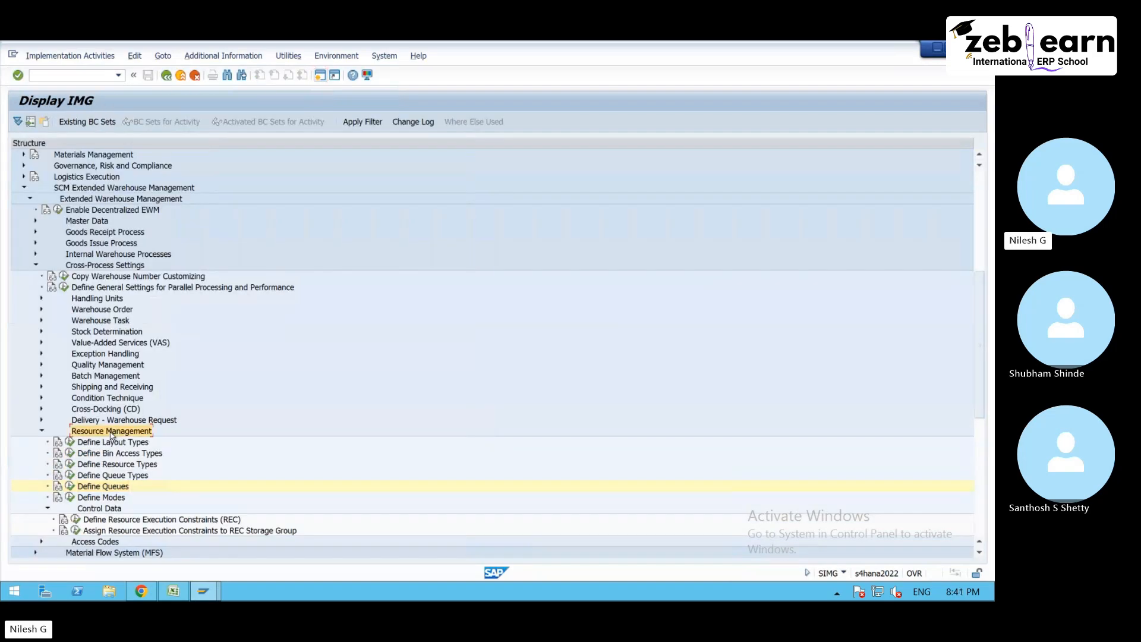
click(131, 466)
click(70, 465)
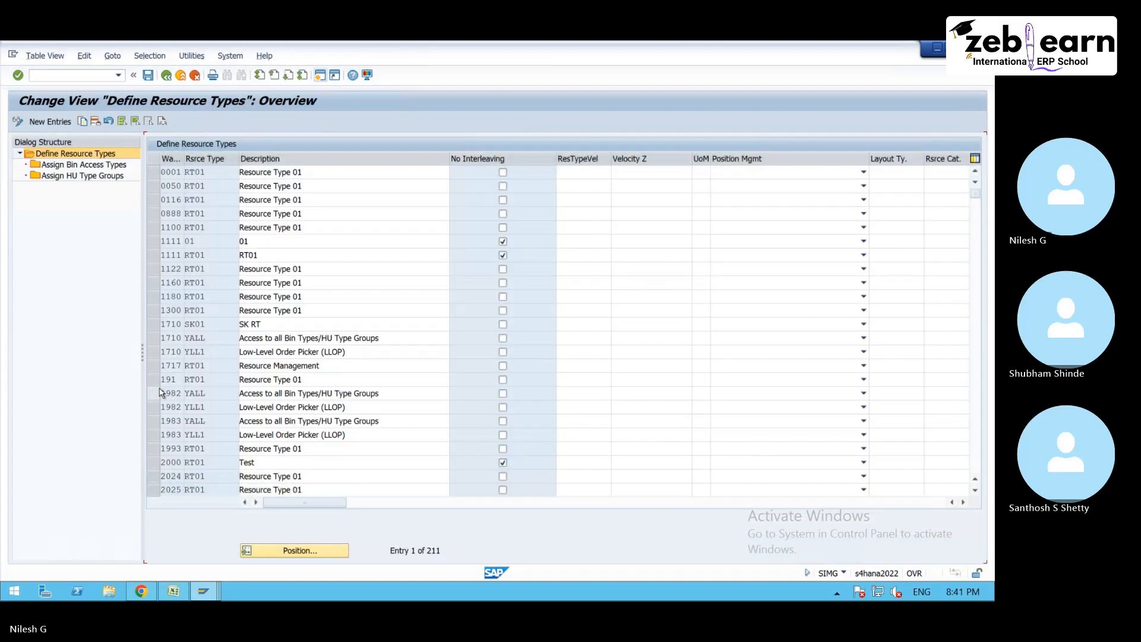
- Find warehouse 7500 in the resource types, delete its RT01 entry and save the deletion with the customizing request
click(300, 551)
text(7)
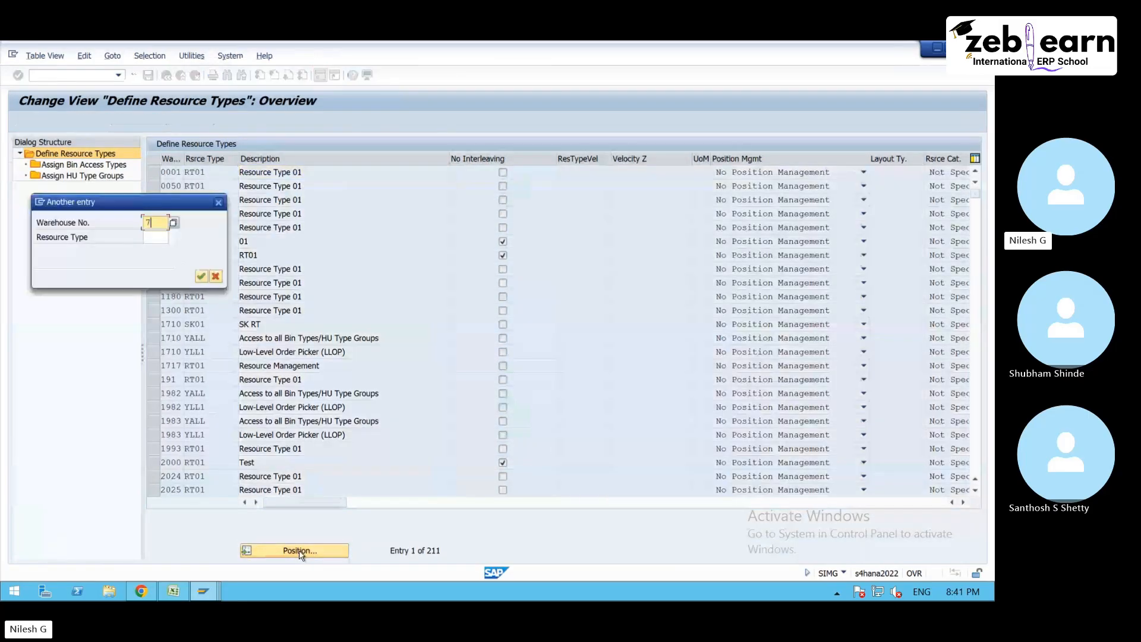
text(500)
key(Return)
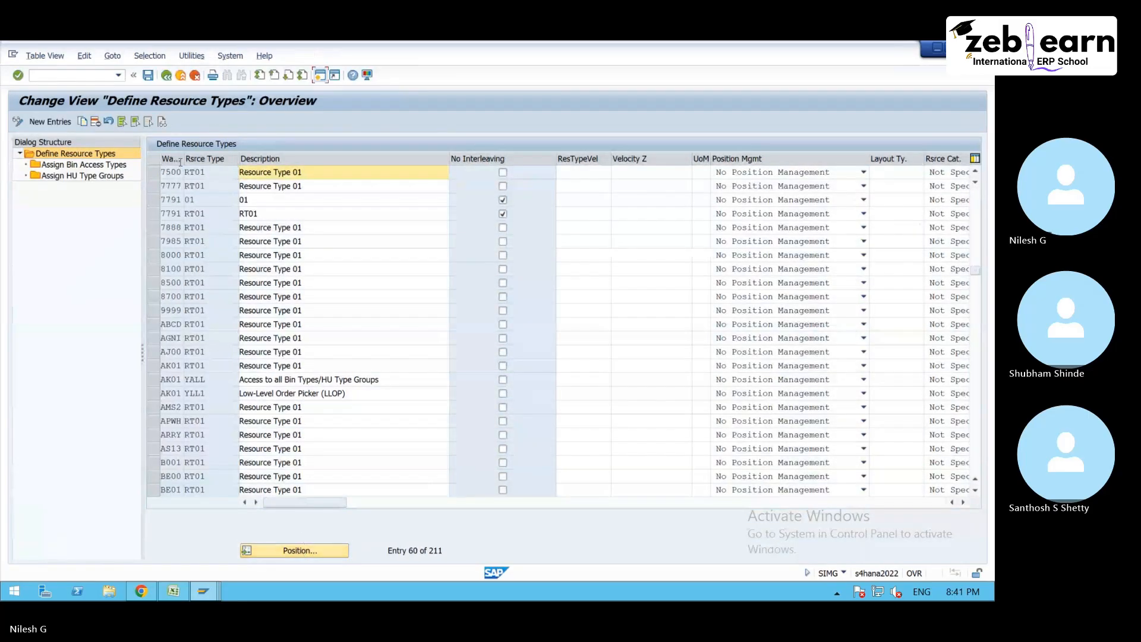
click(151, 173)
click(95, 121)
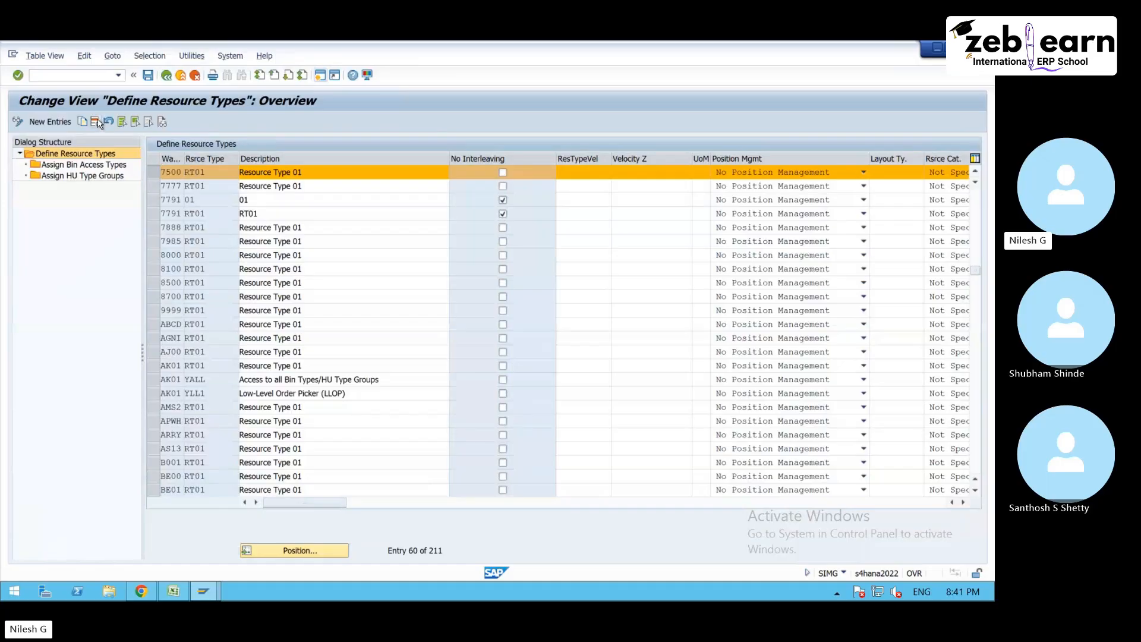
click(148, 76)
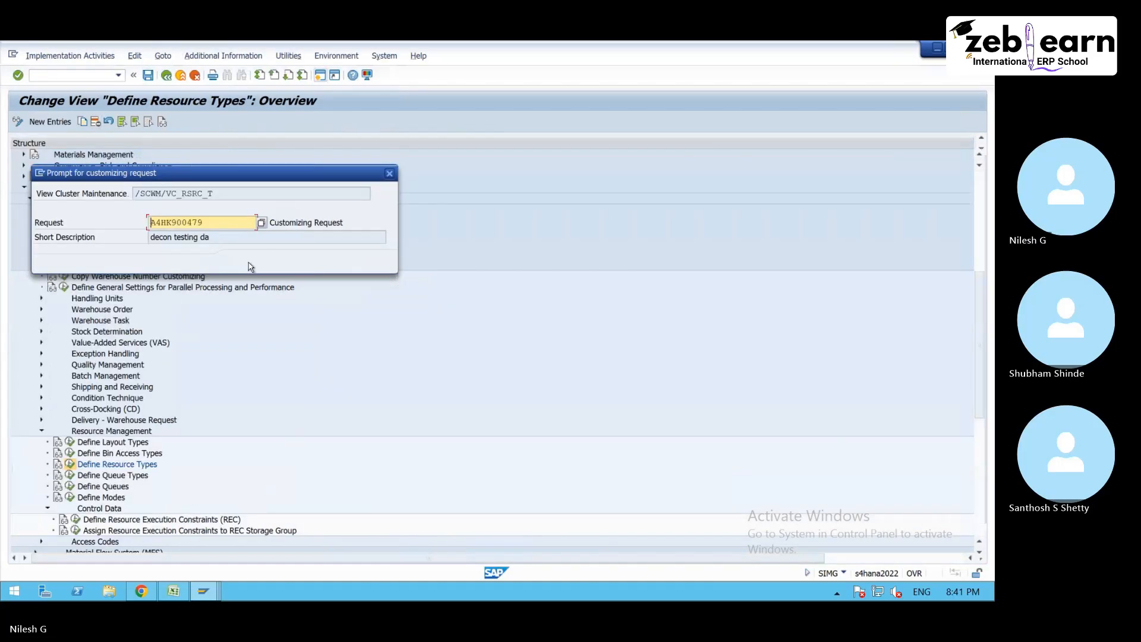
click(241, 262)
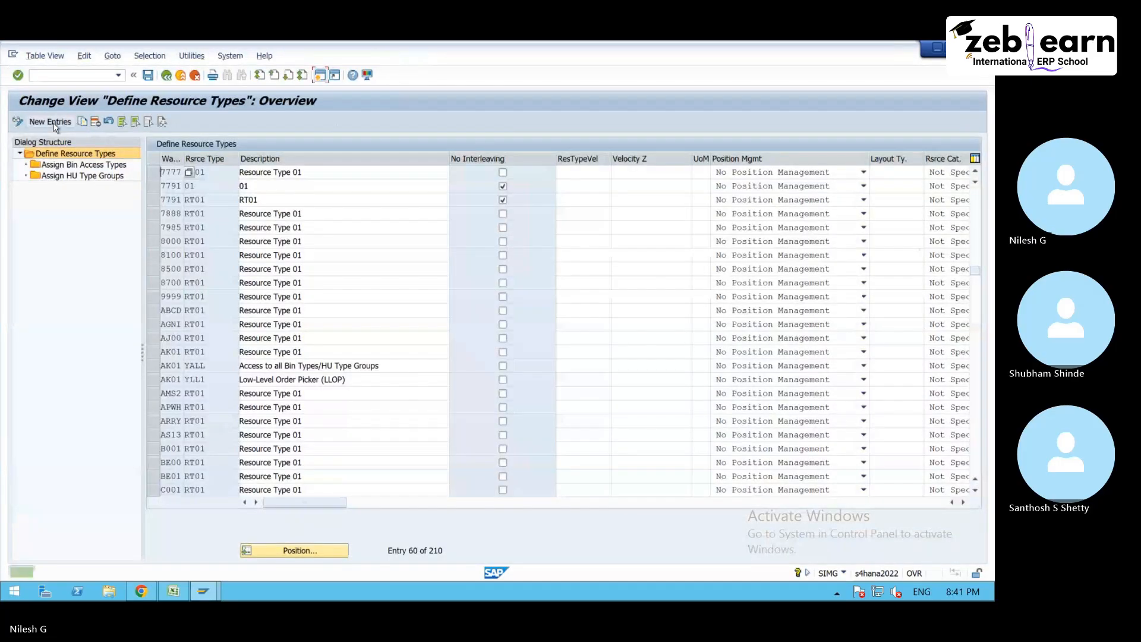
- Add a new resource type RT for warehouse 7500 with the description "Resource type"
text(7500 )
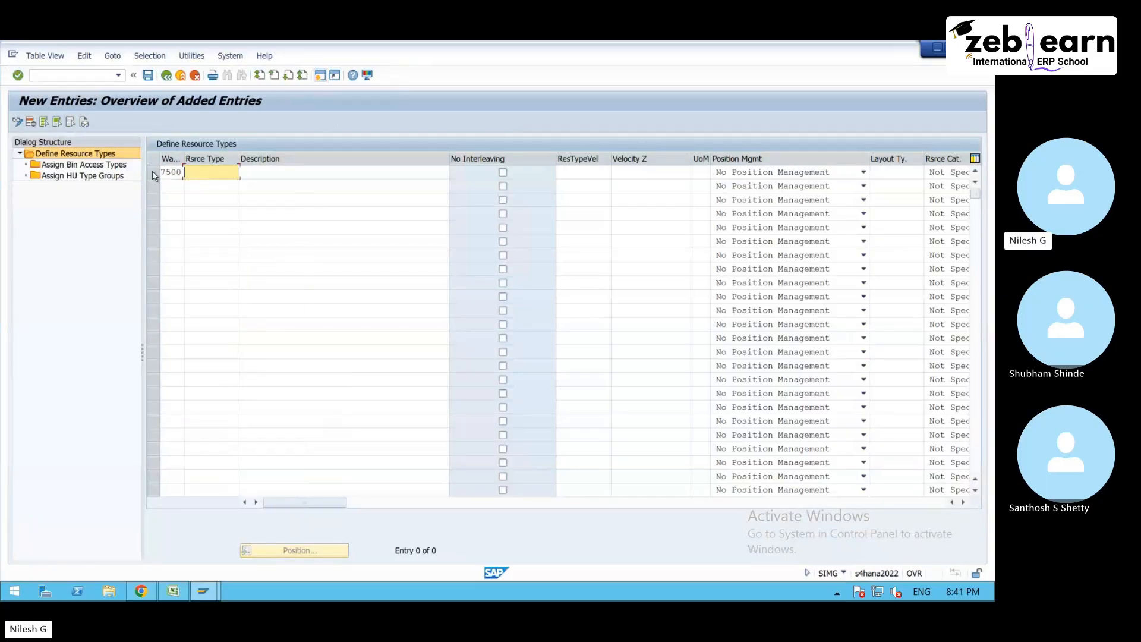
text(RT)
key(Tab)
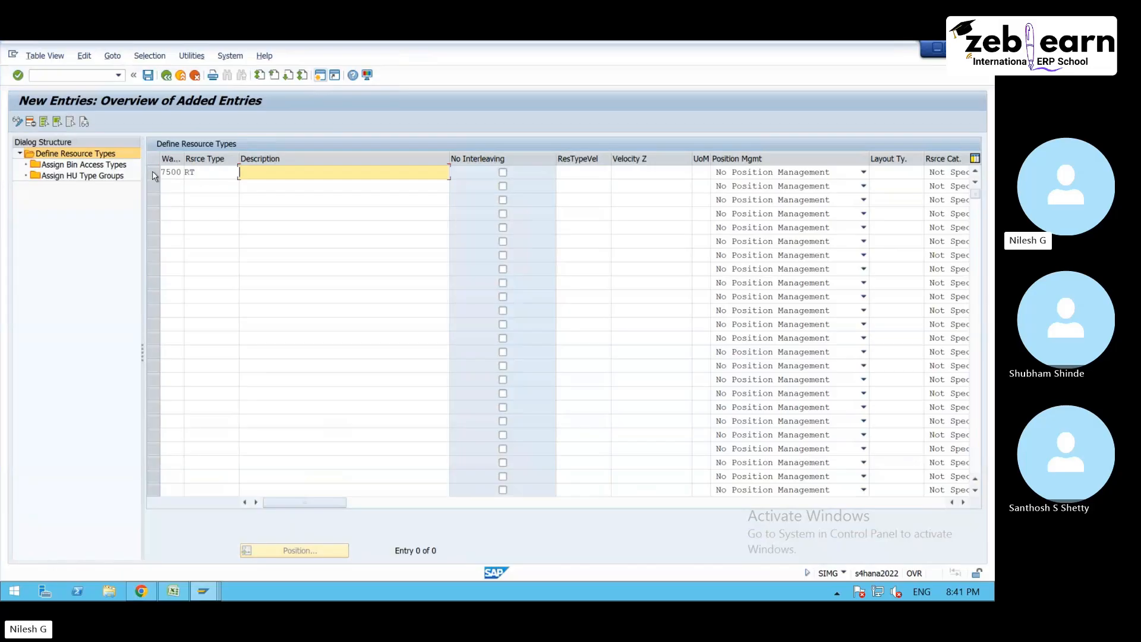
text(Res)
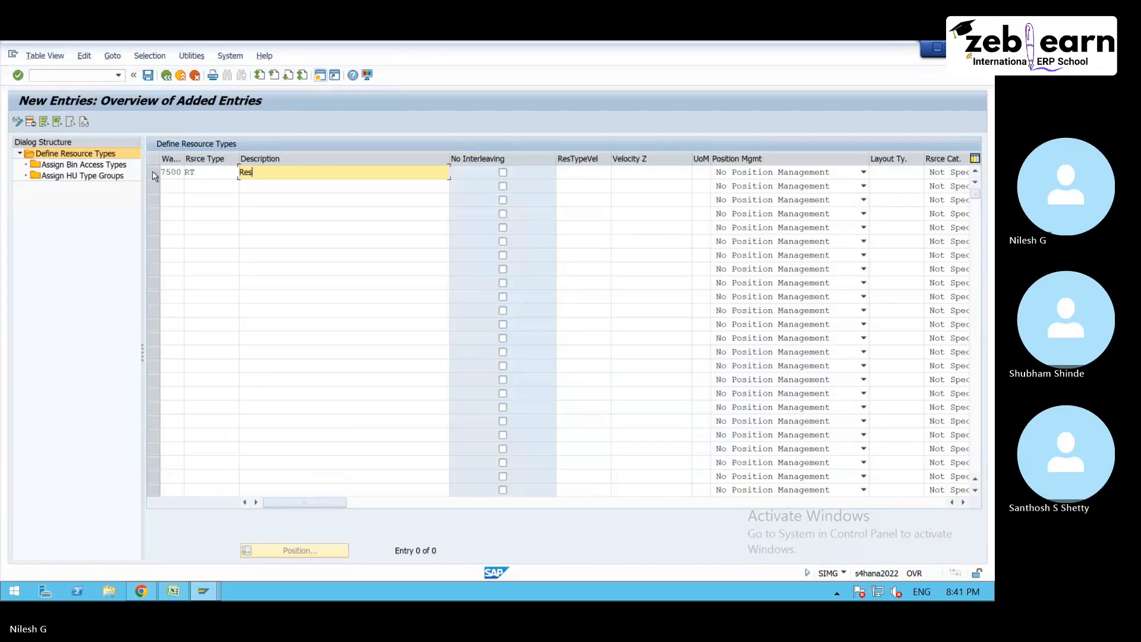
text(ource type)
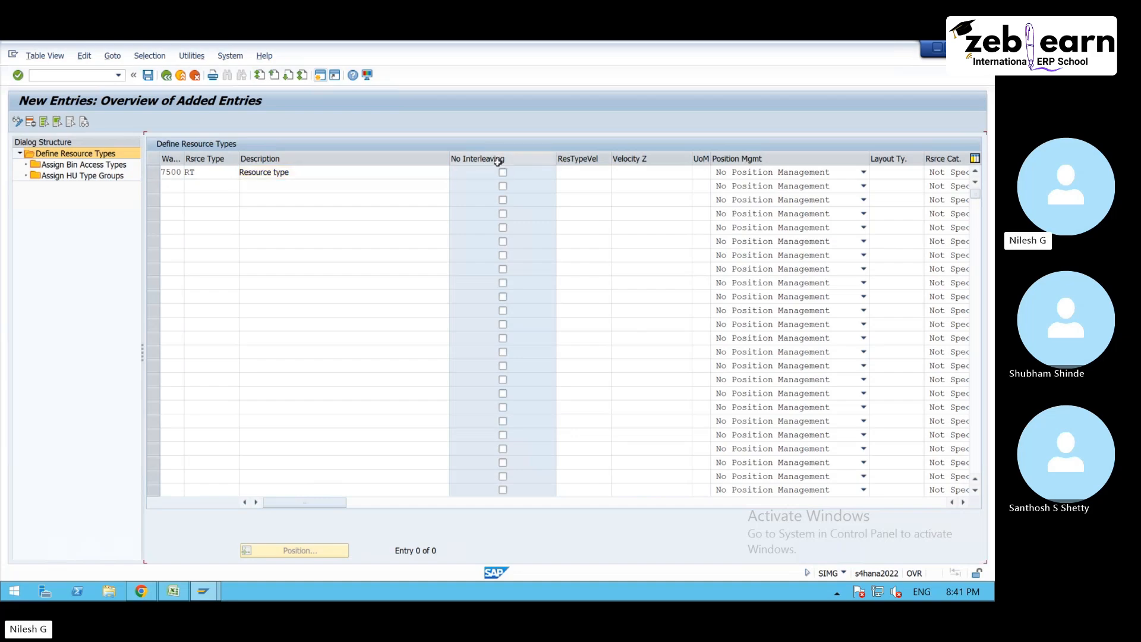
key(Return)
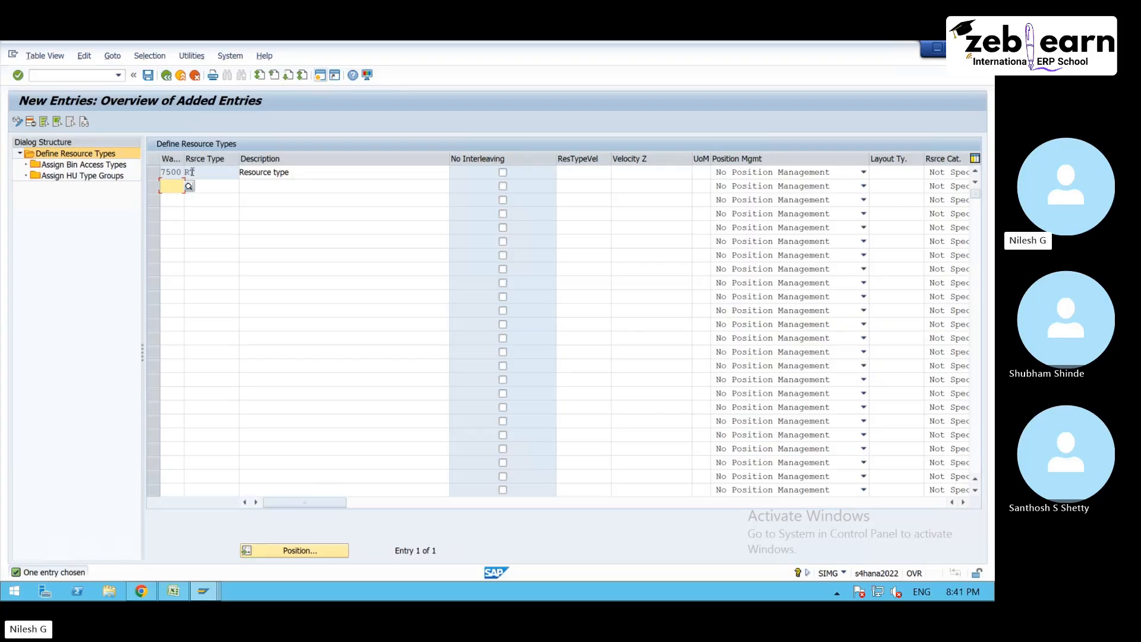
- Assign the bin access types MANU and FORK to resource type RT of warehouse 7500
double_click(102, 165)
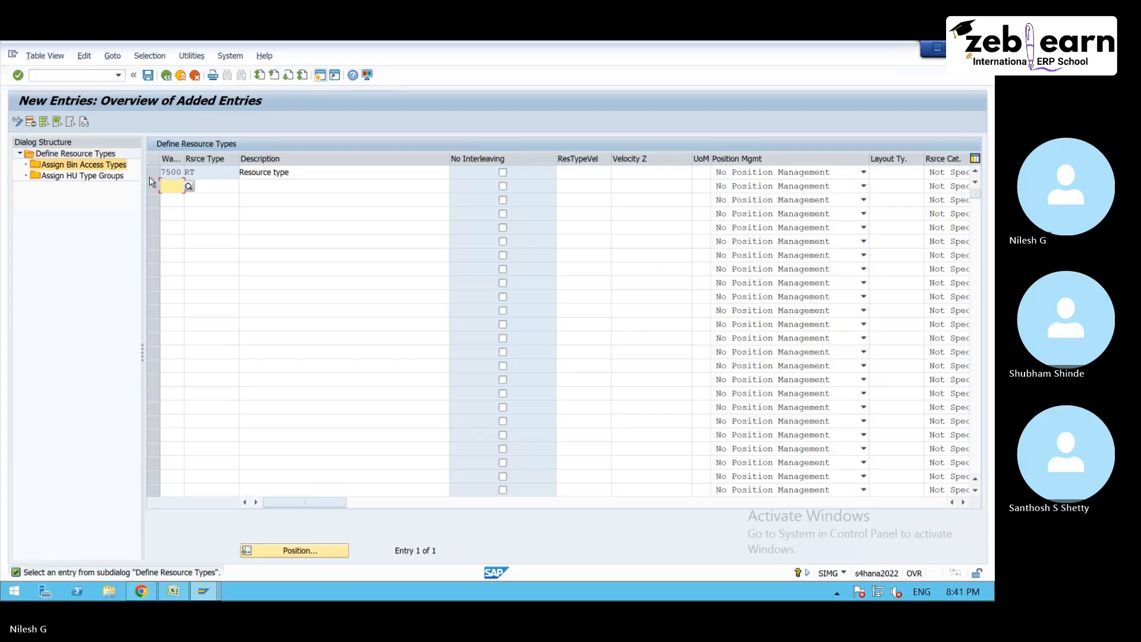
click(154, 173)
double_click(103, 167)
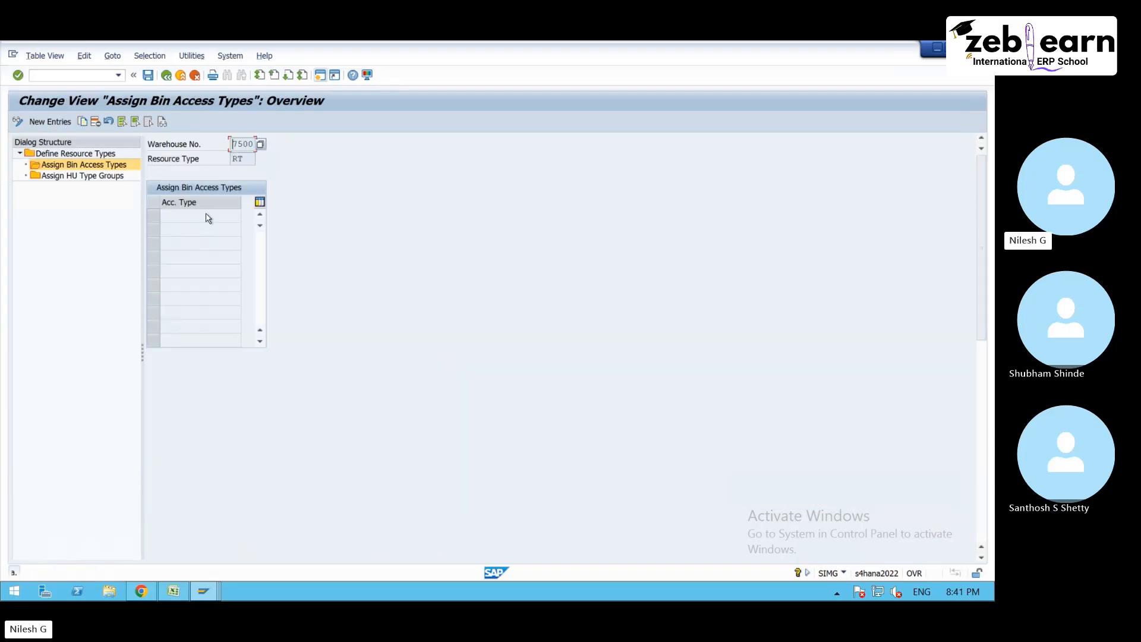
click(65, 122)
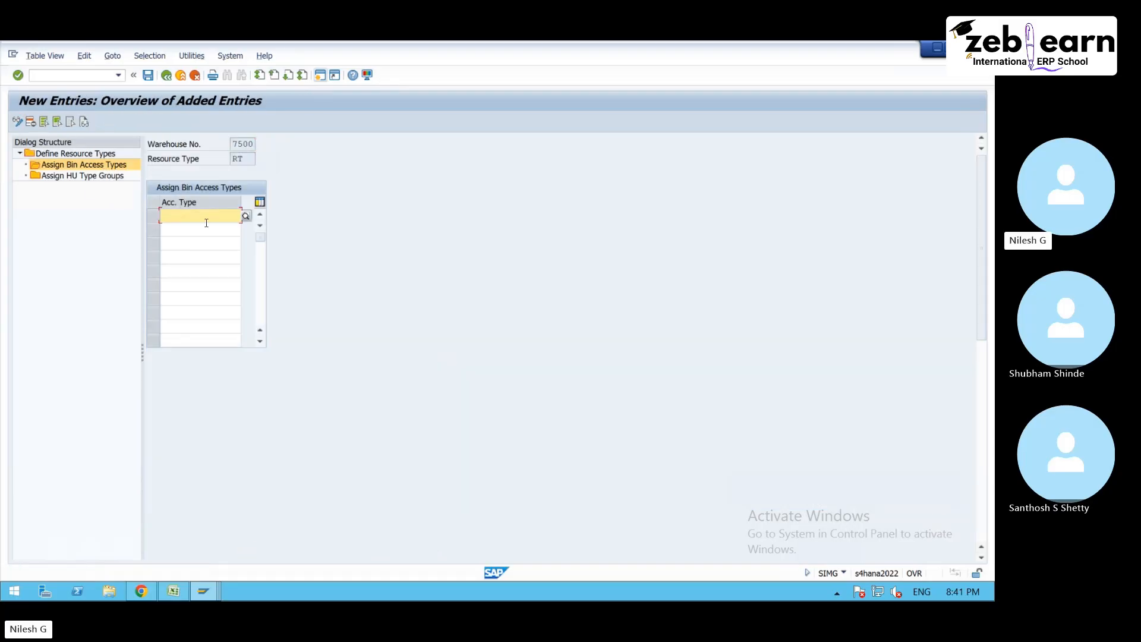
click(246, 216)
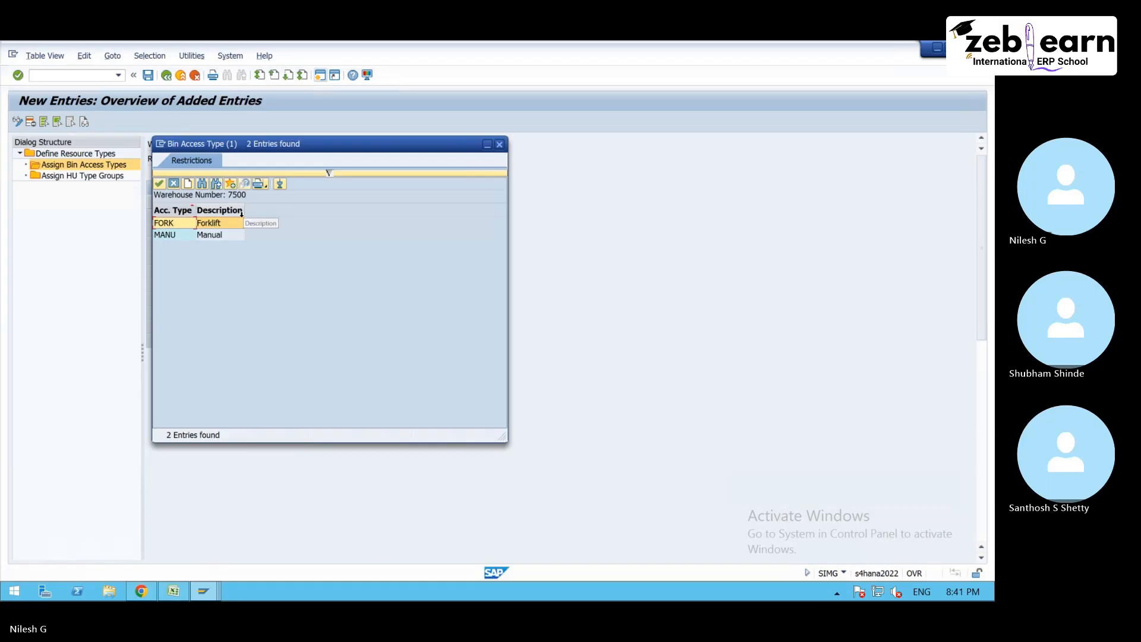
double_click(173, 235)
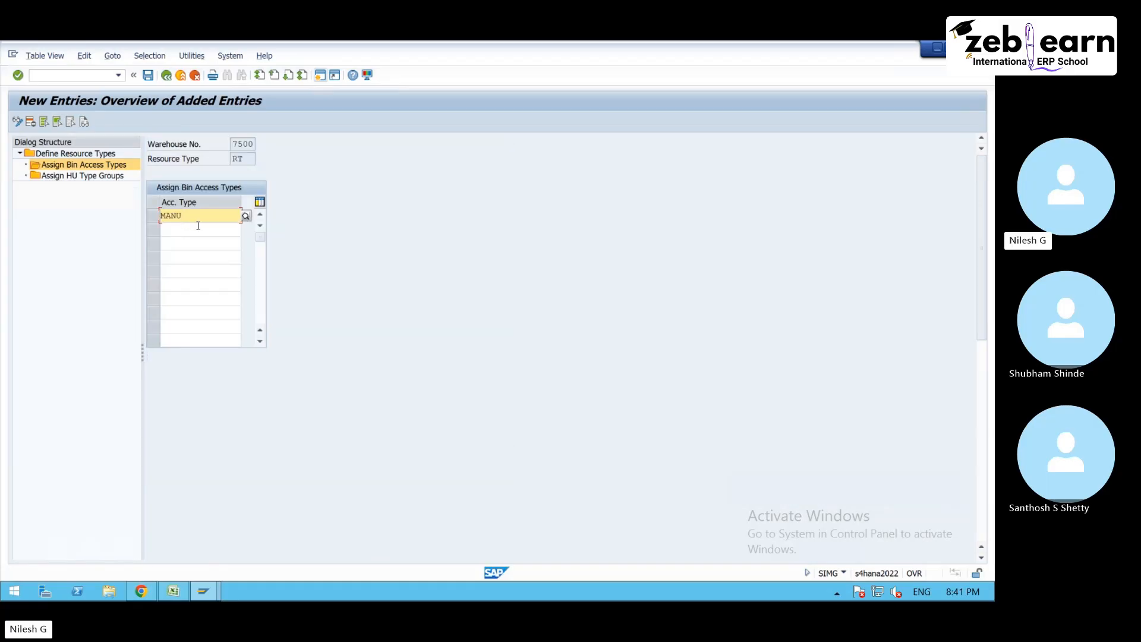
click(223, 228)
click(247, 230)
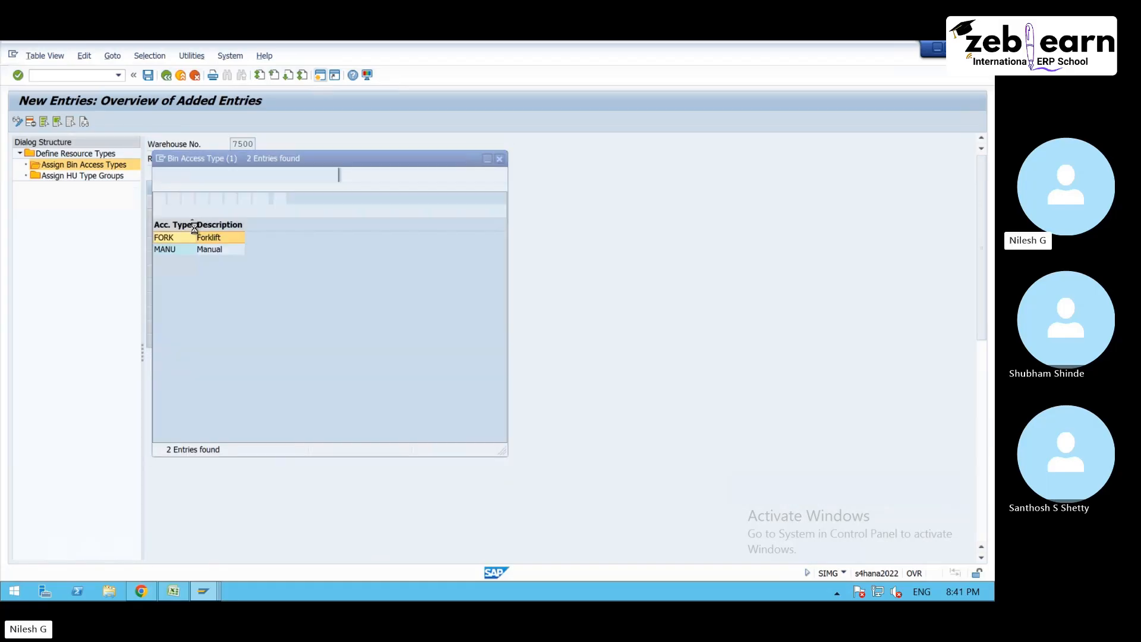
double_click(209, 237)
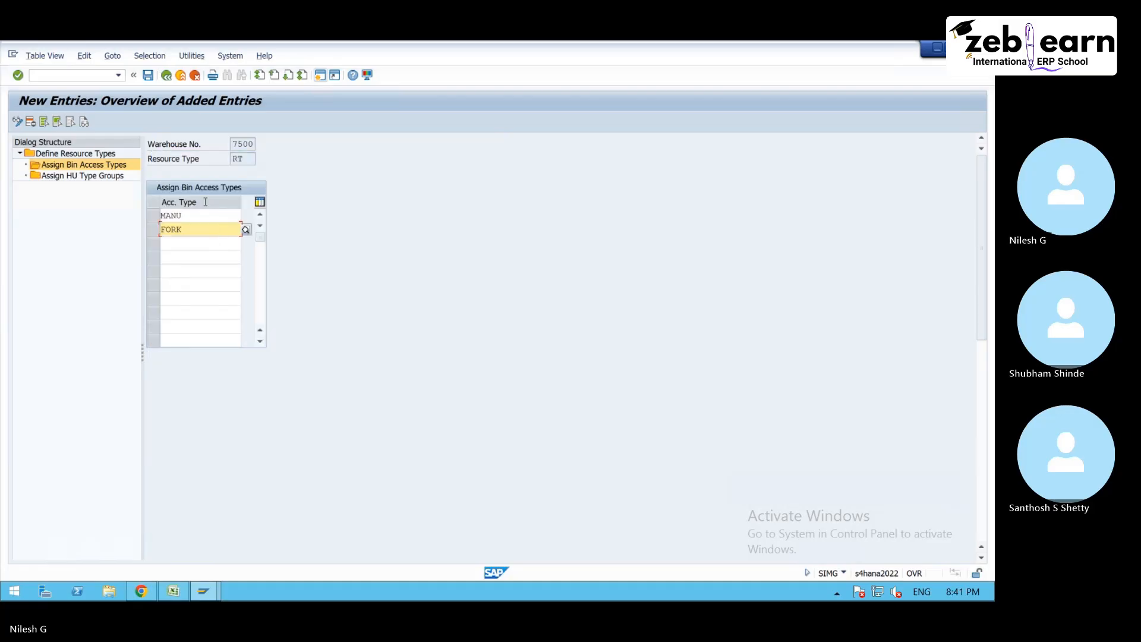
- Review the resource group team members in Excel and the task interleaving diagram in Chrome, and return to the SAP bin access type assignment
click(174, 591)
click(273, 329)
drag(273, 345, 274, 360)
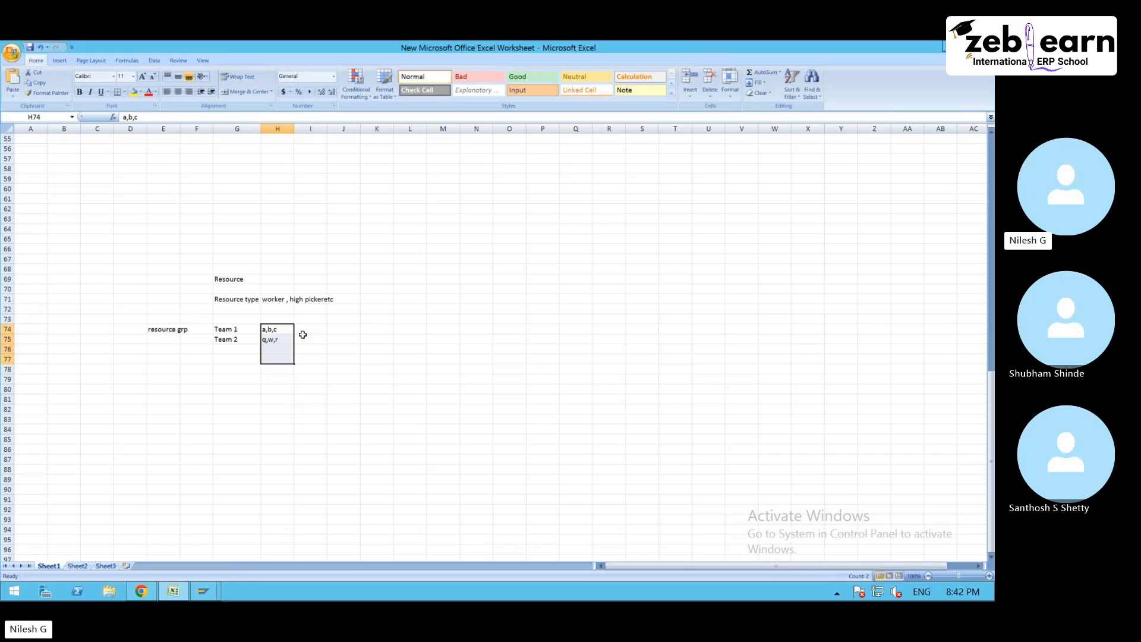
click(141, 592)
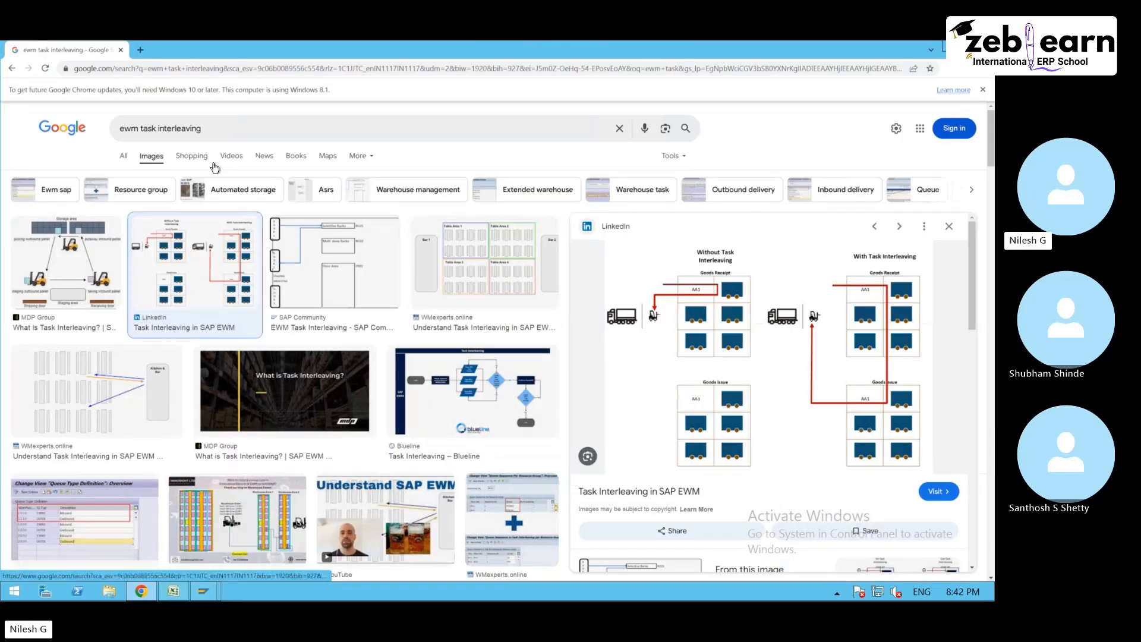
click(951, 48)
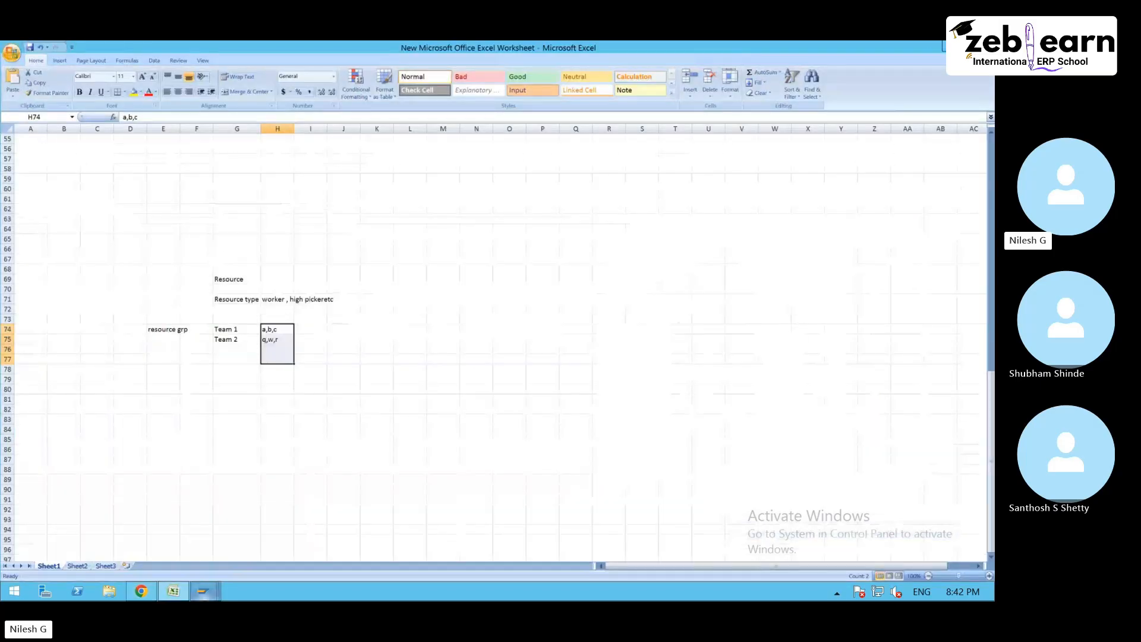
click(203, 592)
click(234, 520)
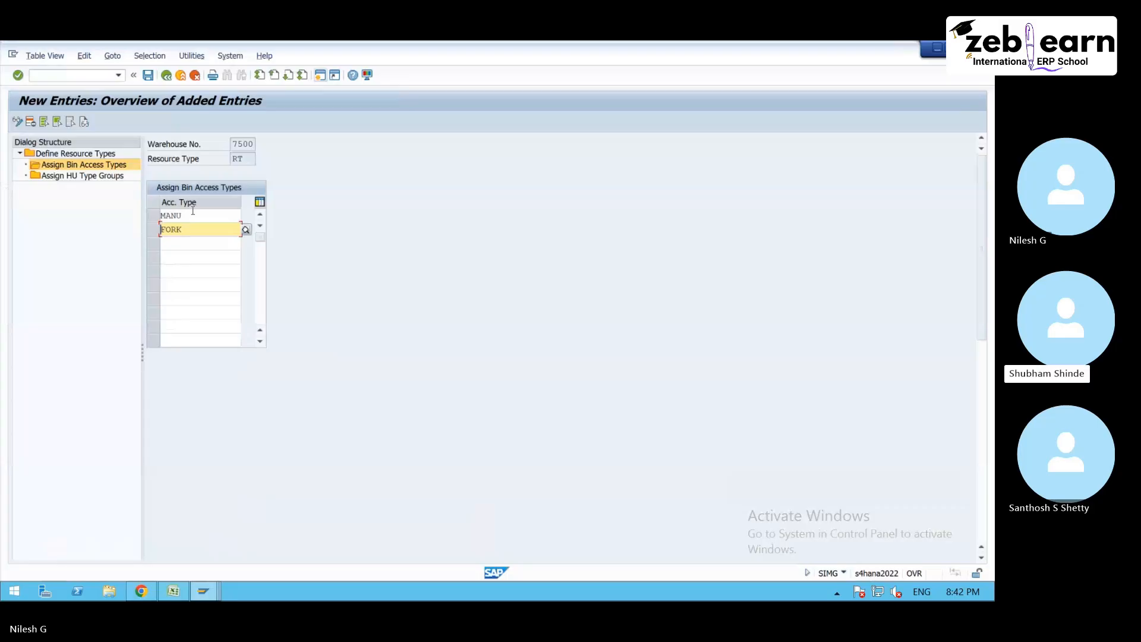
- Open the storage bin display transaction /scwm/ls03 in a new session
click(94, 75)
text(/o/dv)
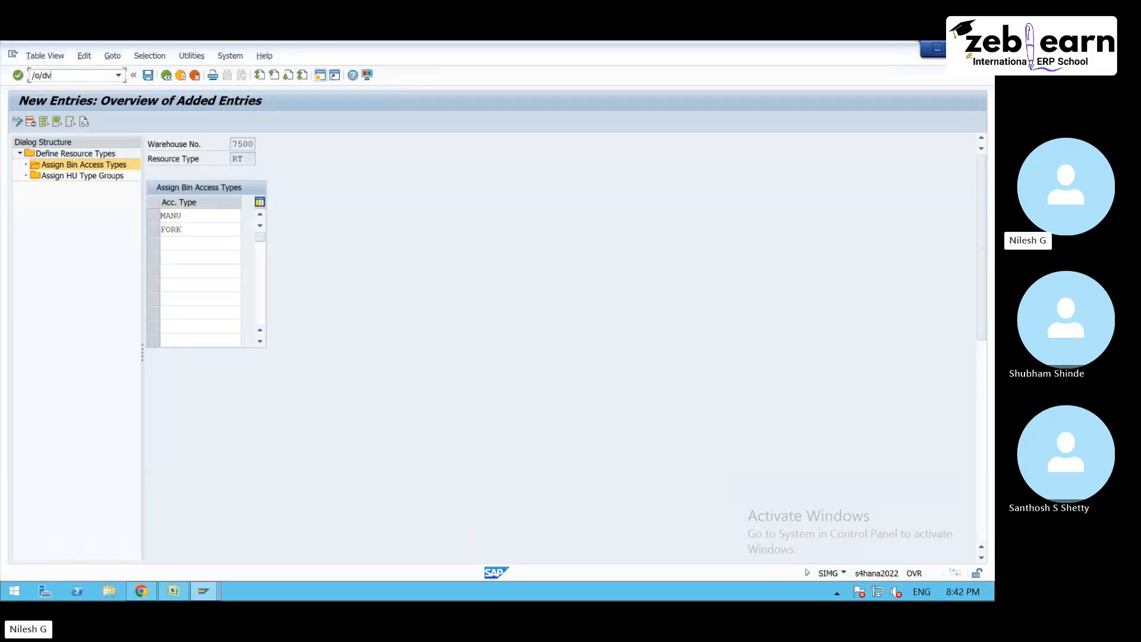
key(BackSpace)
key(BackSpace)
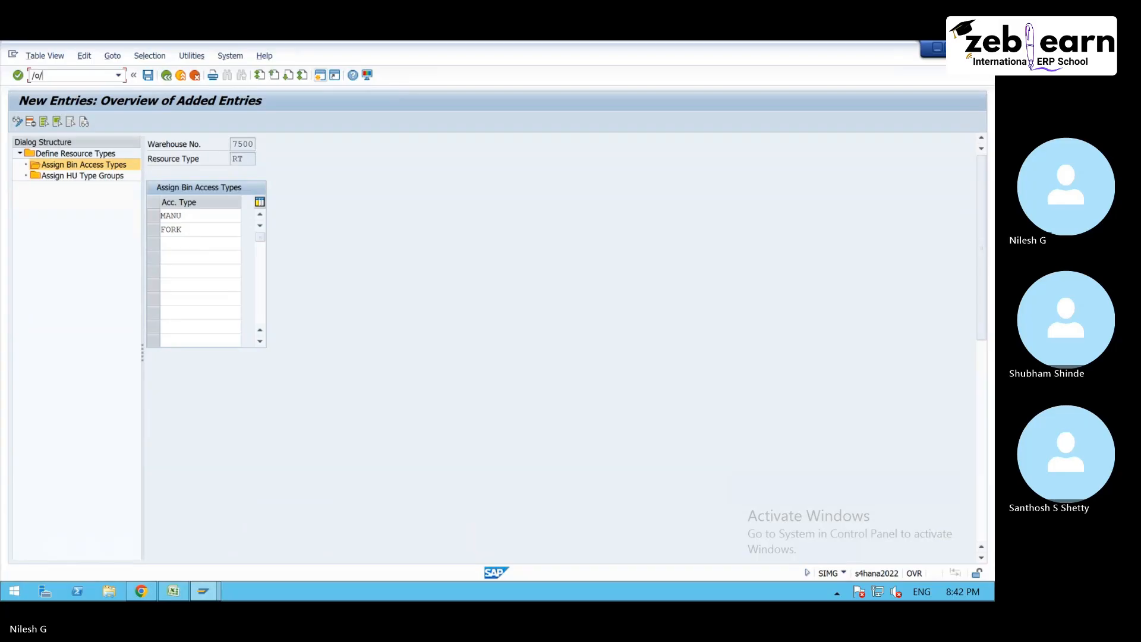
text(scwm)
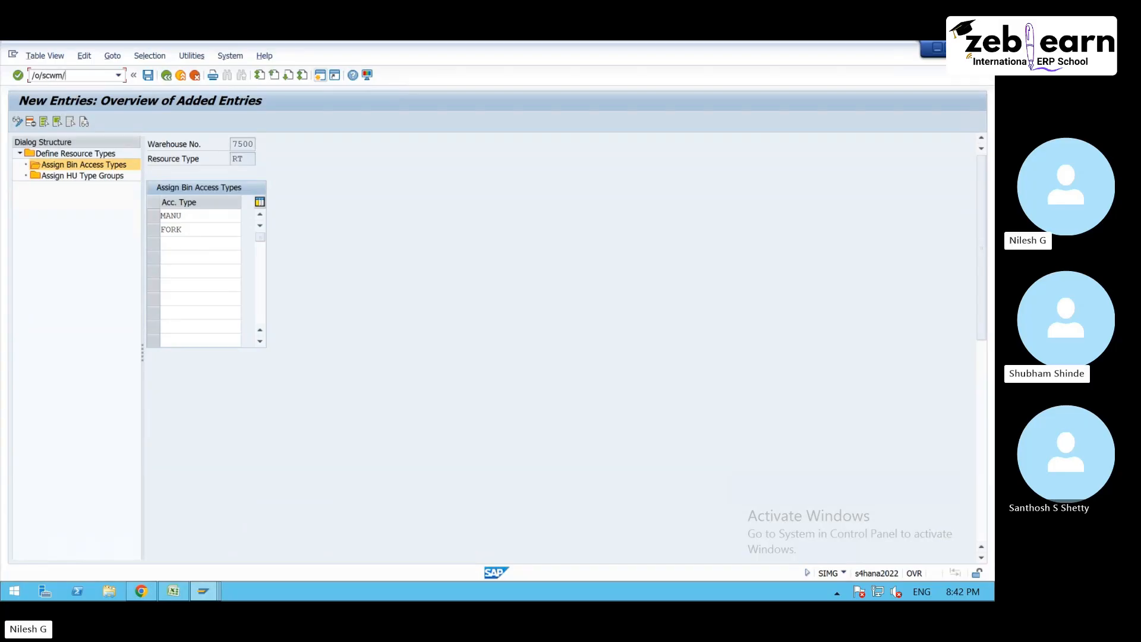
text(/)
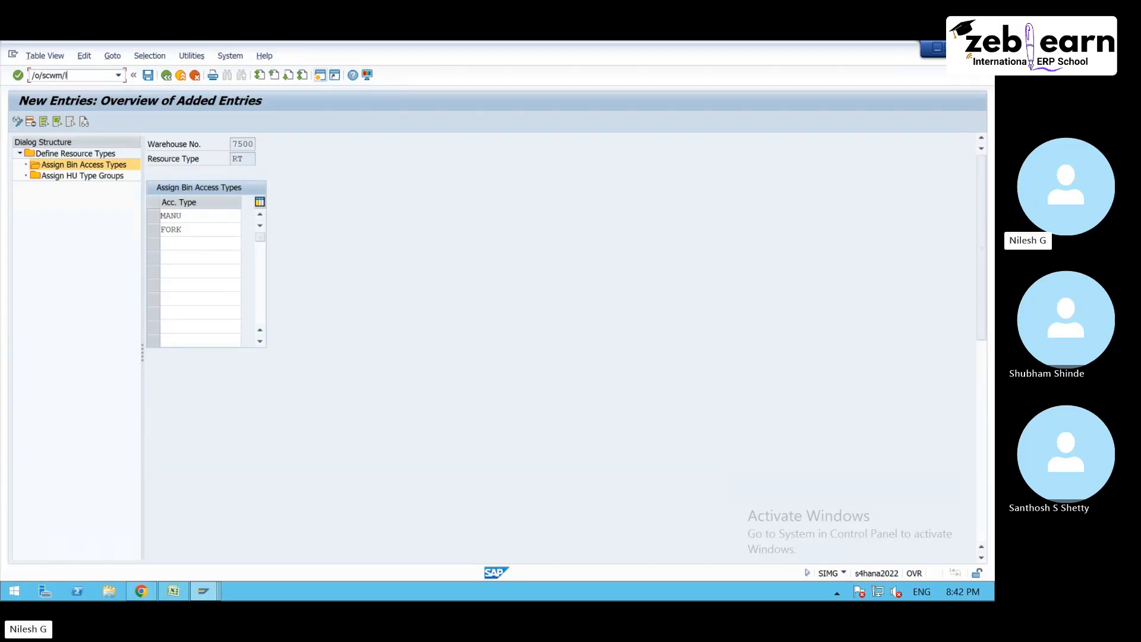
text(ls03)
key(Return)
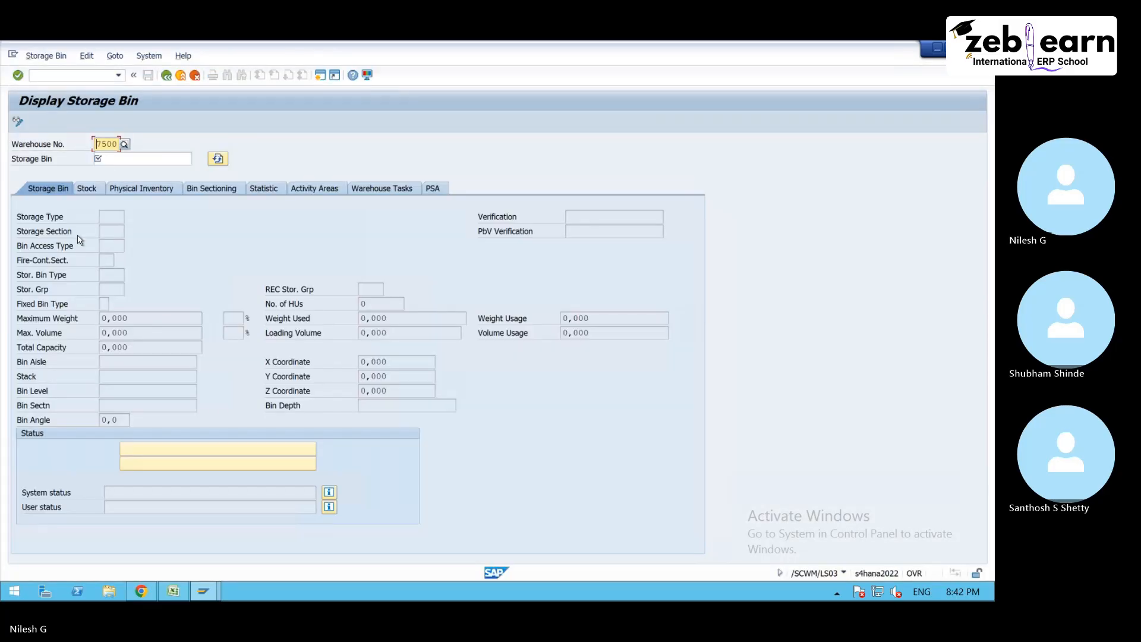
- Check the possible bin access types for a storage bin in warehouse 7500 and return to the bin access type assignment
click(114, 246)
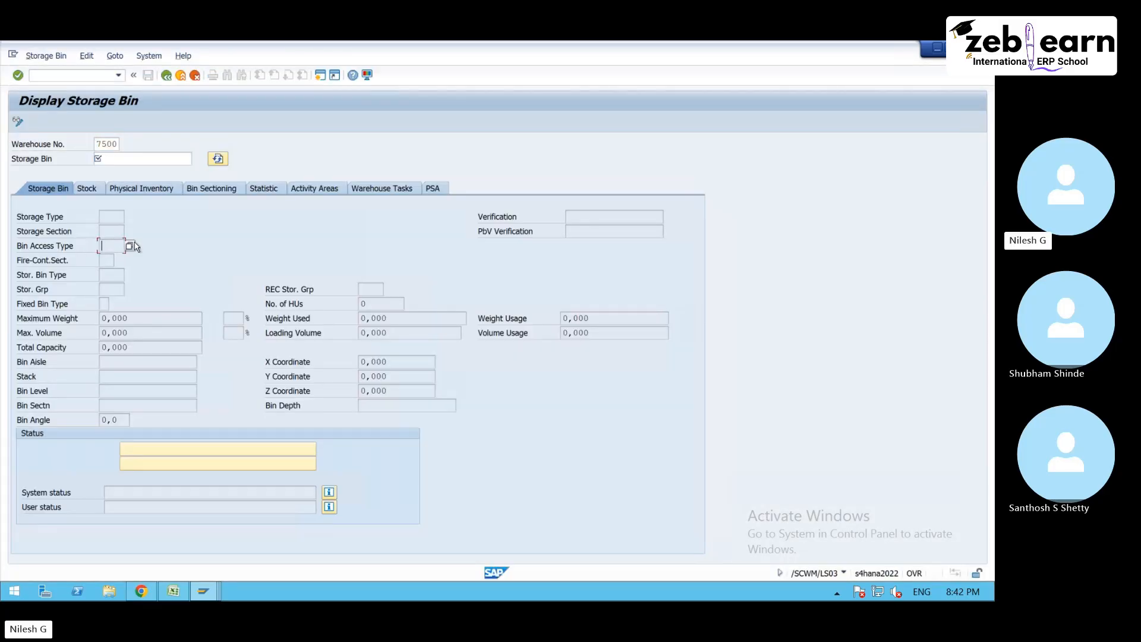
click(131, 245)
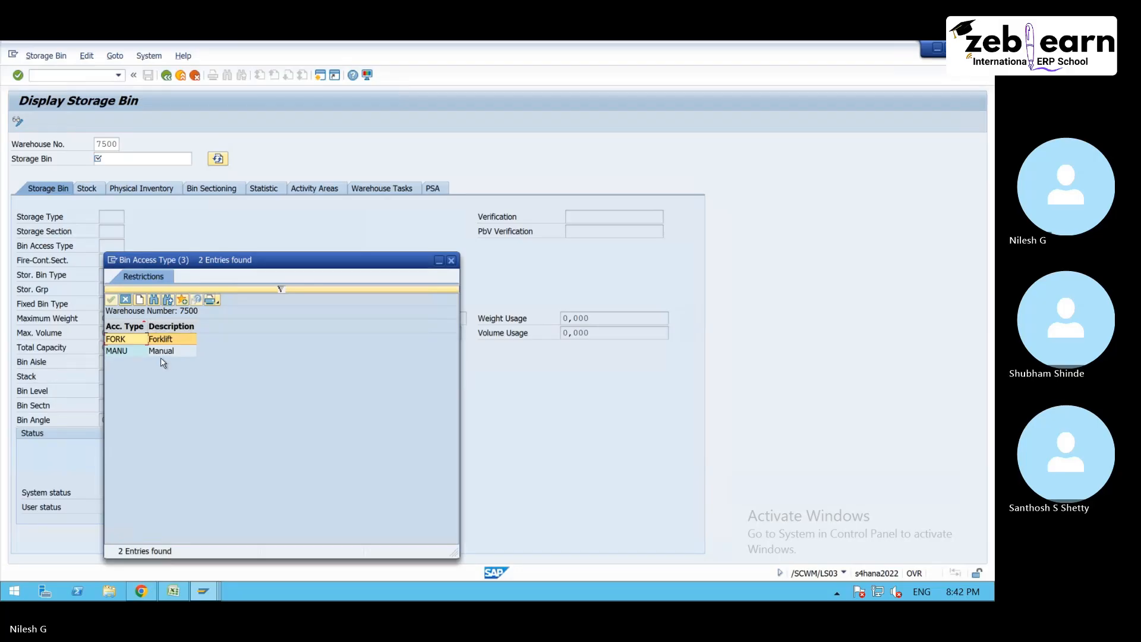
key(Escape)
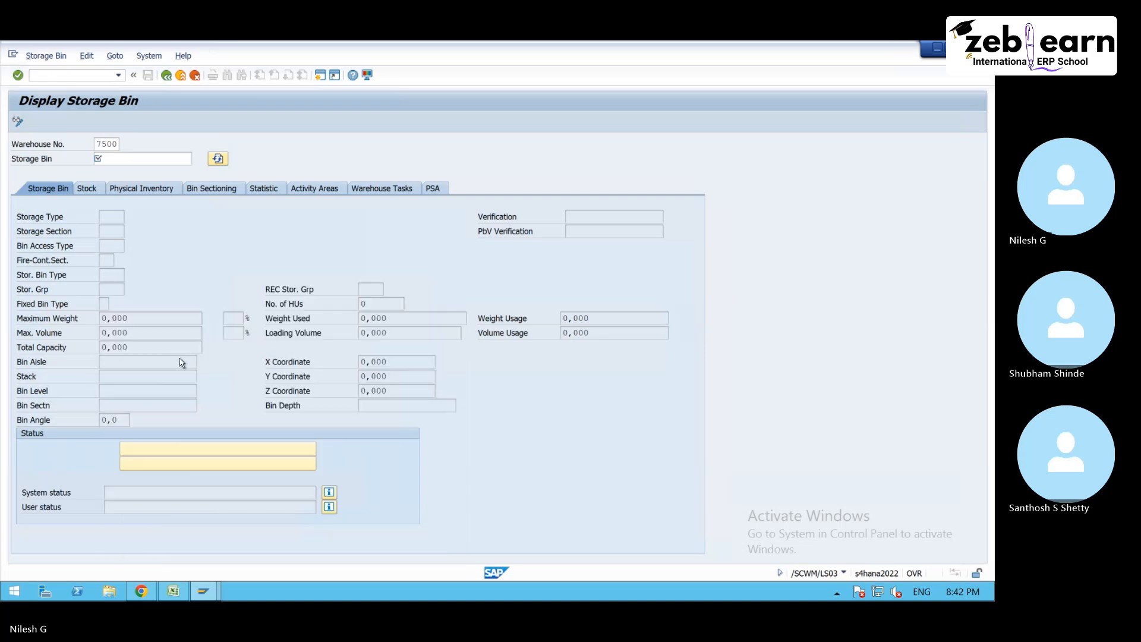
mouse_move(217, 593)
click(256, 529)
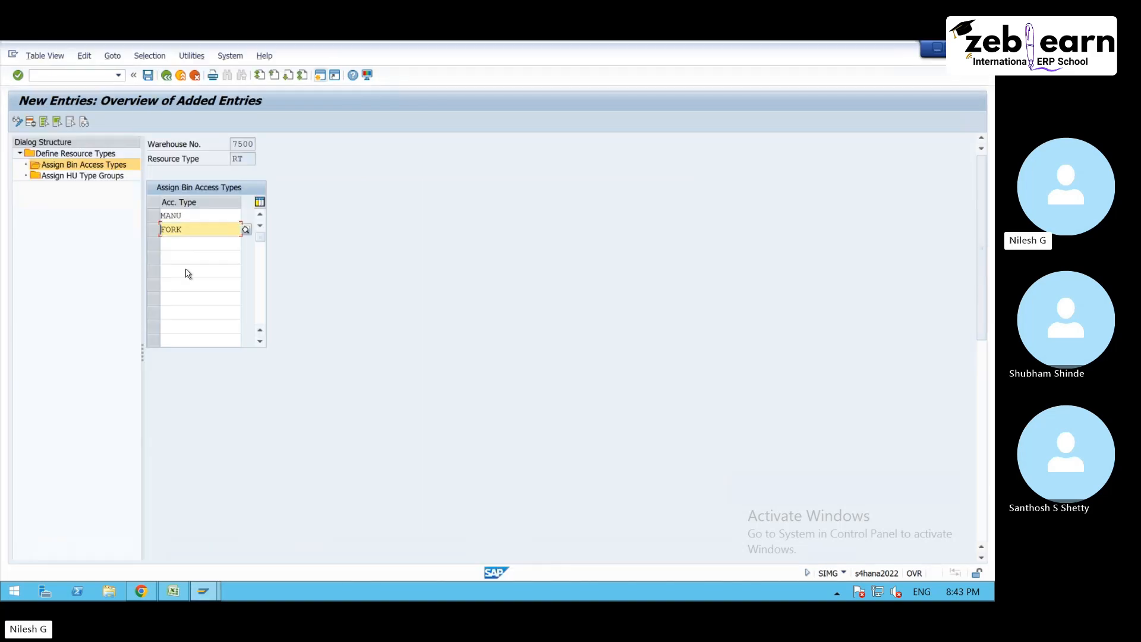
- Start a new HU type group assignment for resource type RT and list the HU type groups available in warehouse 7500
double_click(100, 177)
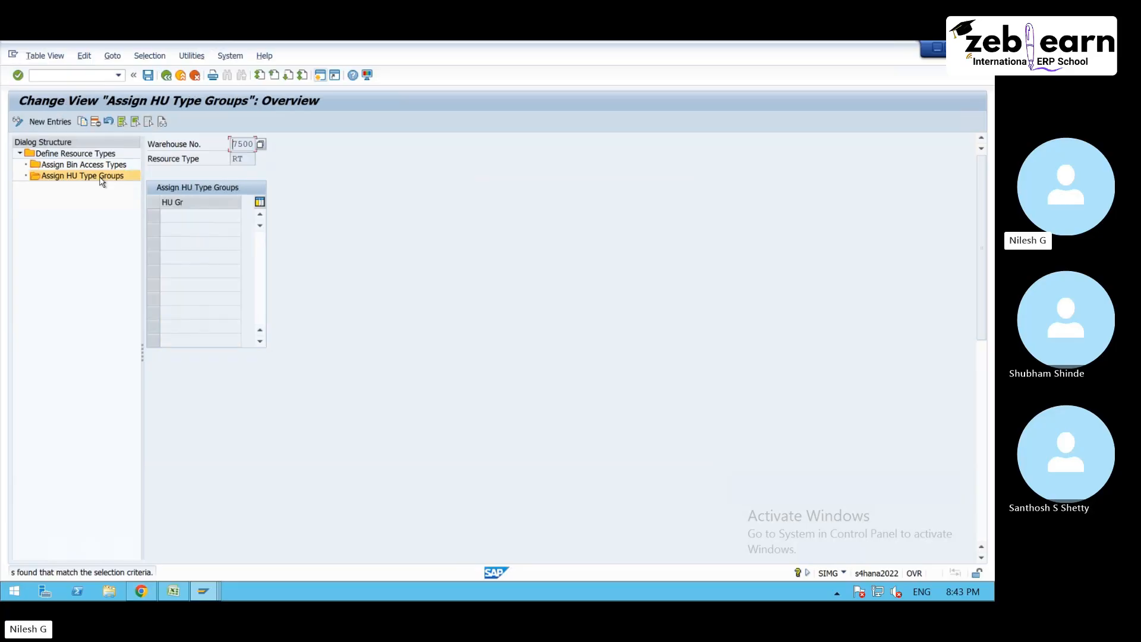
click(56, 122)
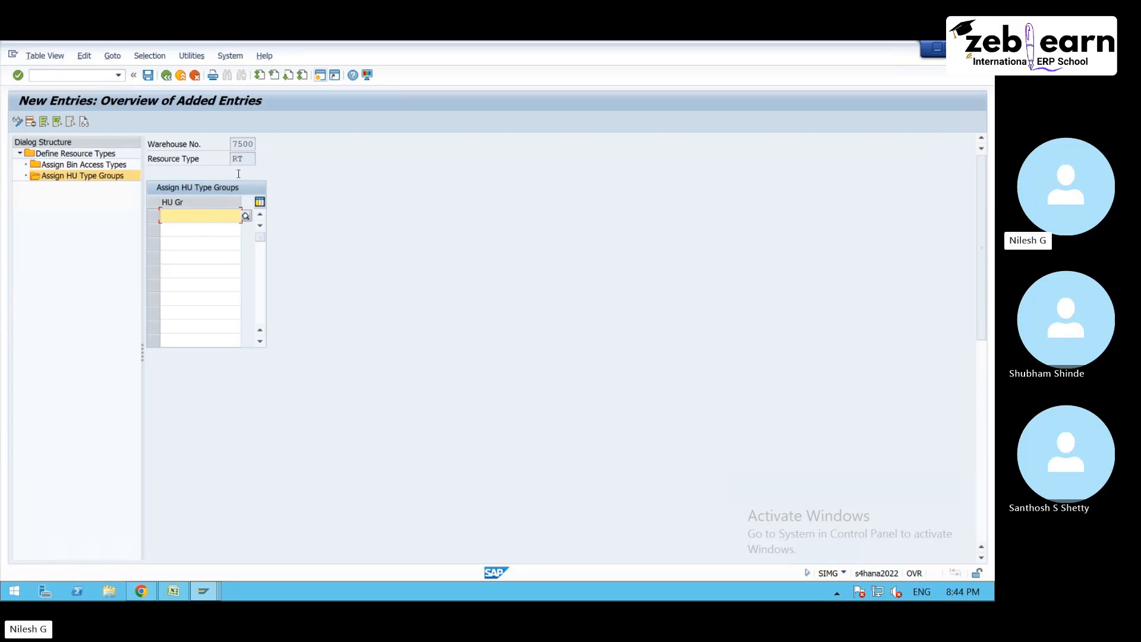
click(245, 218)
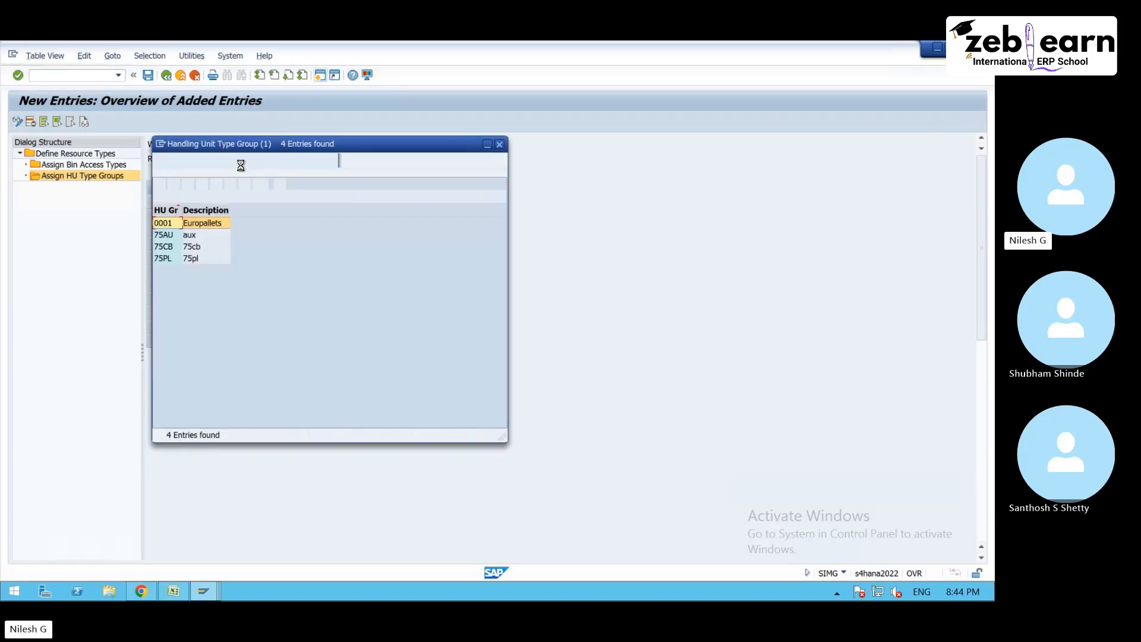
drag(267, 151, 367, 150)
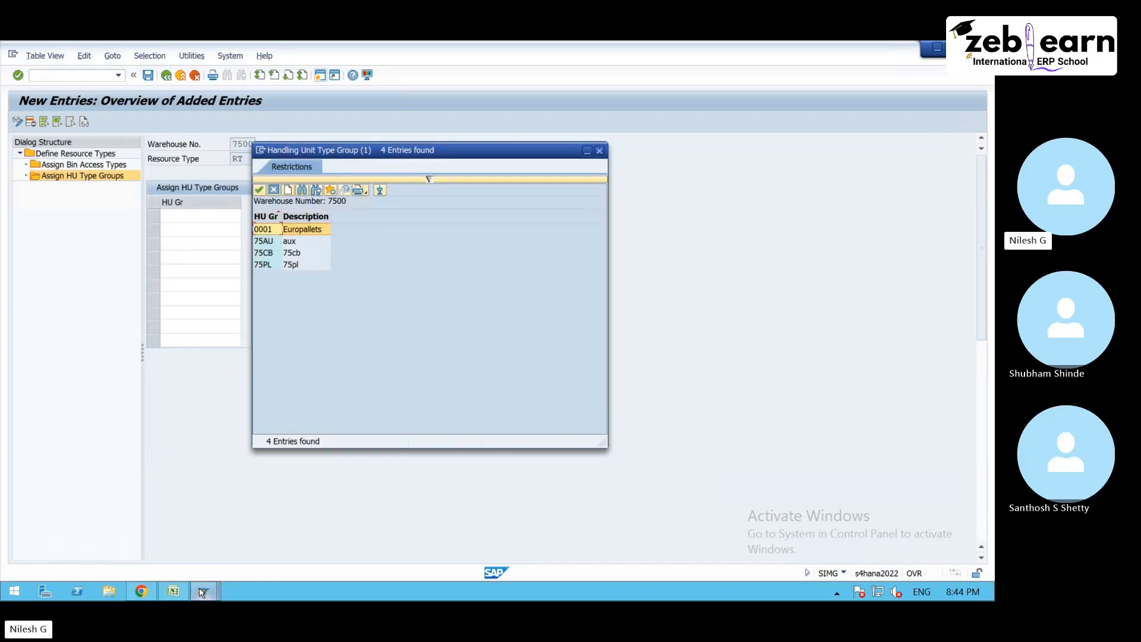
- Review the members of Team 1 and Team 2 in the Excel sheet and return to the HU type group list in SAP
click(174, 592)
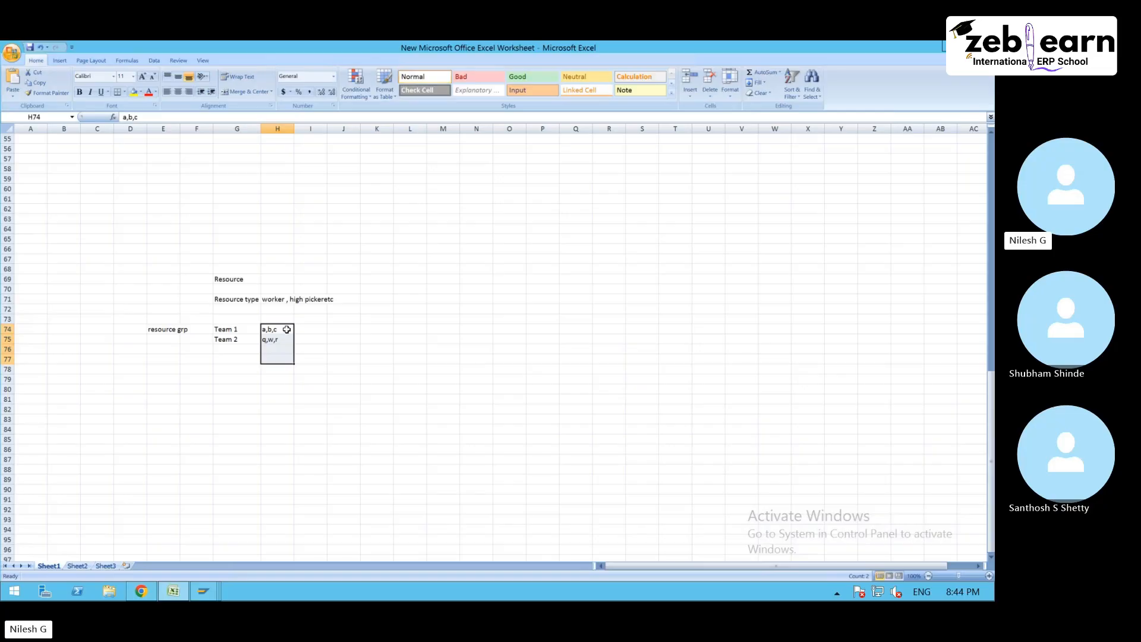
drag(280, 329, 277, 339)
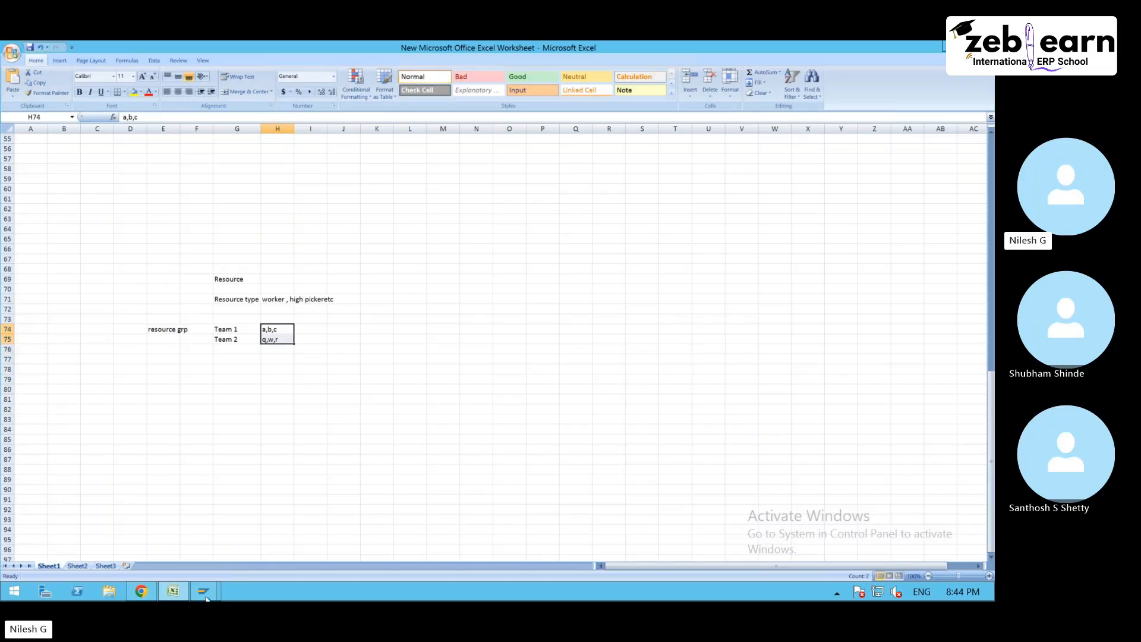
mouse_move(204, 592)
click(260, 520)
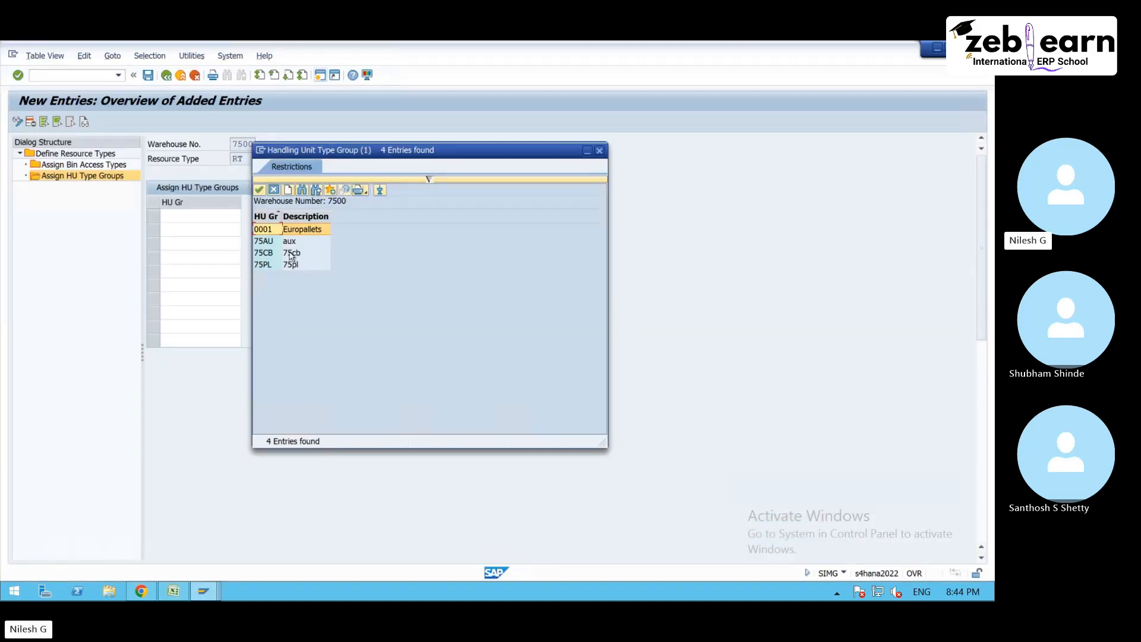
- Assign HU type group 75CB to resource type RT, save it and return to the resource type overview
click(295, 266)
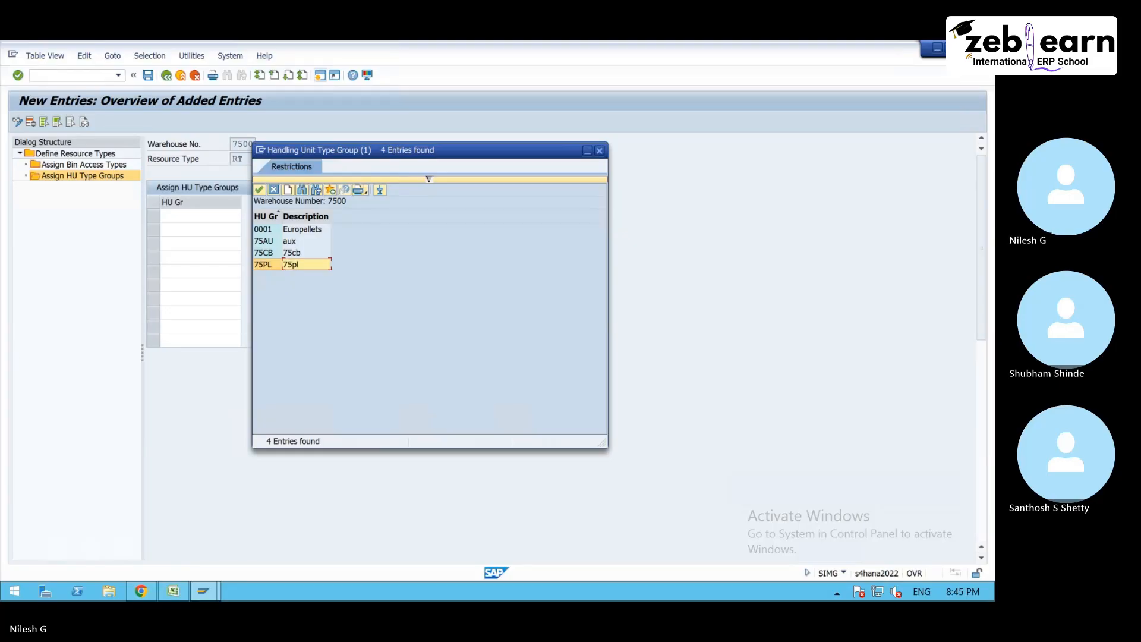
double_click(290, 256)
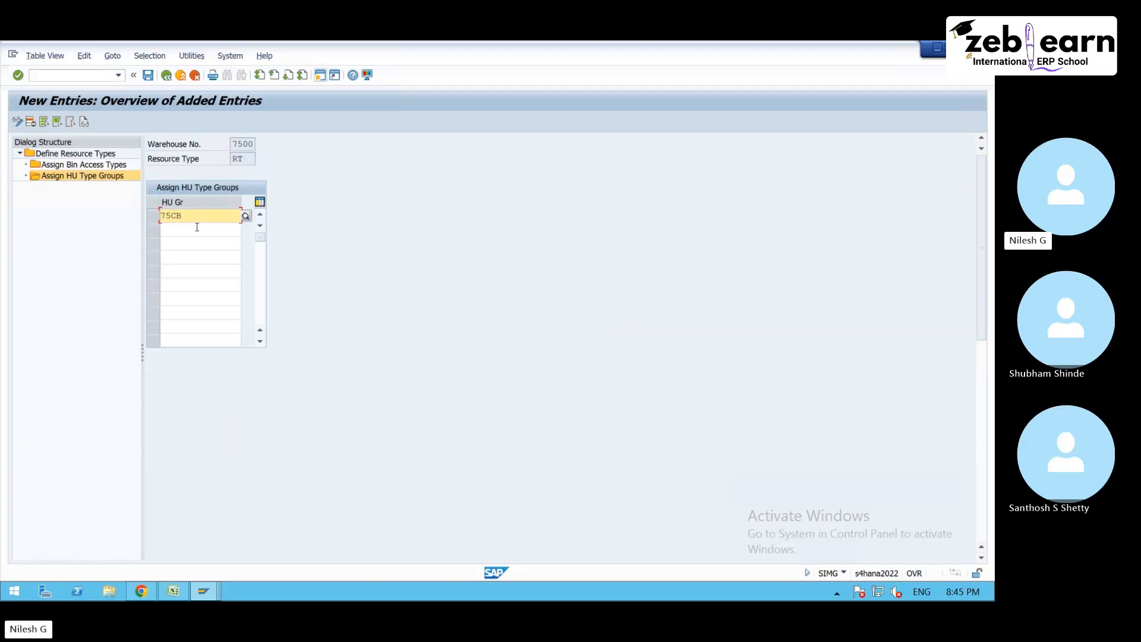
click(149, 77)
click(149, 76)
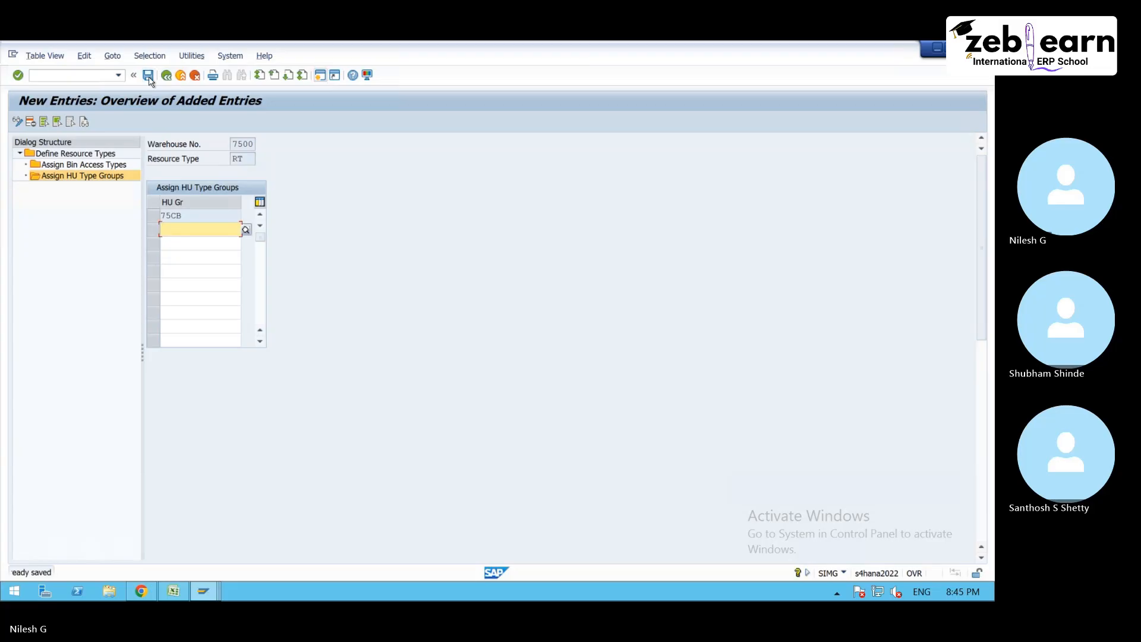
click(148, 76)
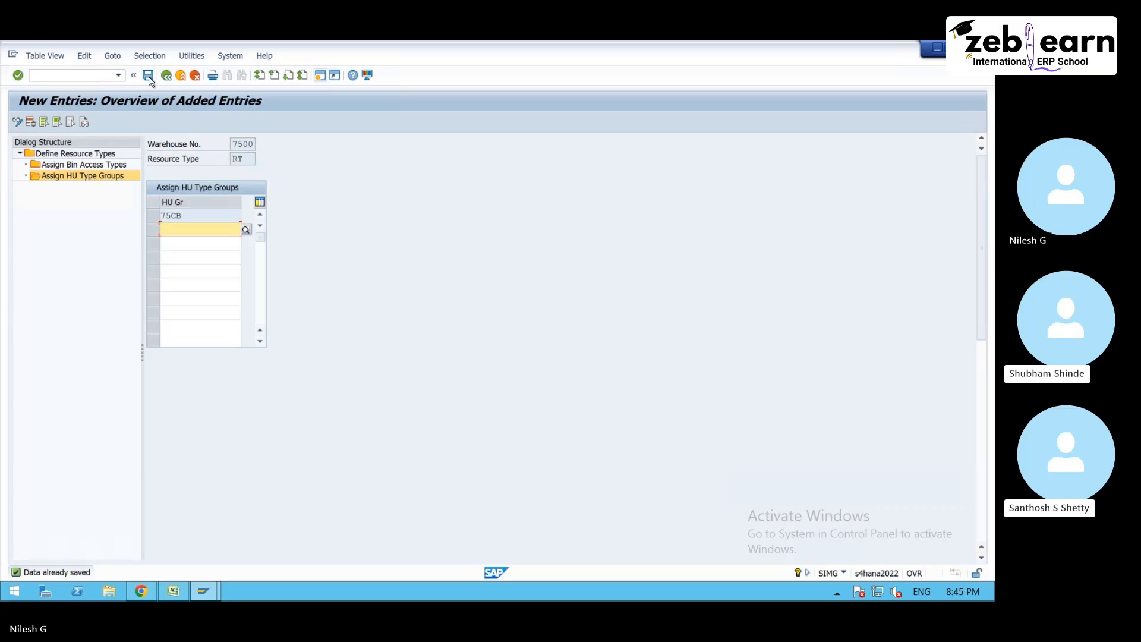
click(168, 77)
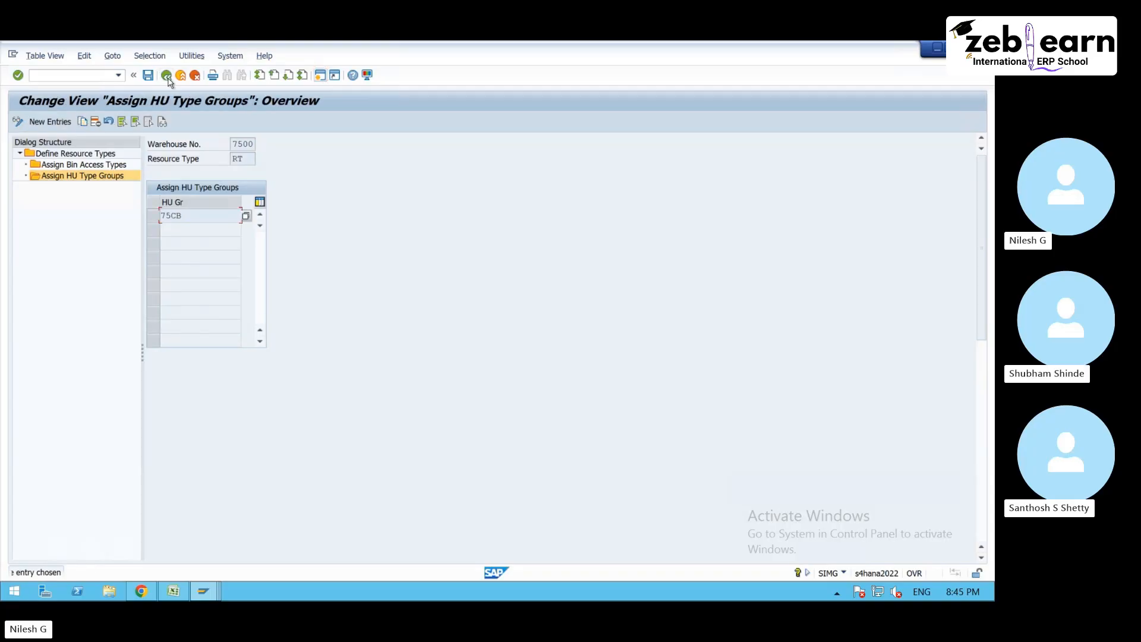
click(167, 75)
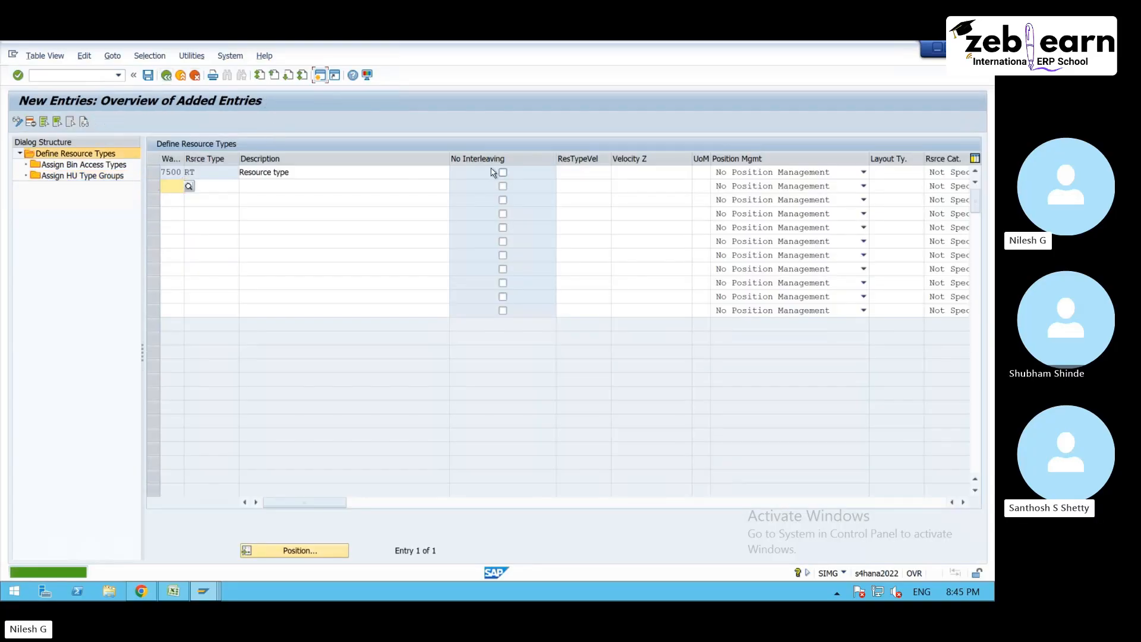
- Read the field help for the No Interleaving option of resource type RT, leaving the option unselected
click(503, 173)
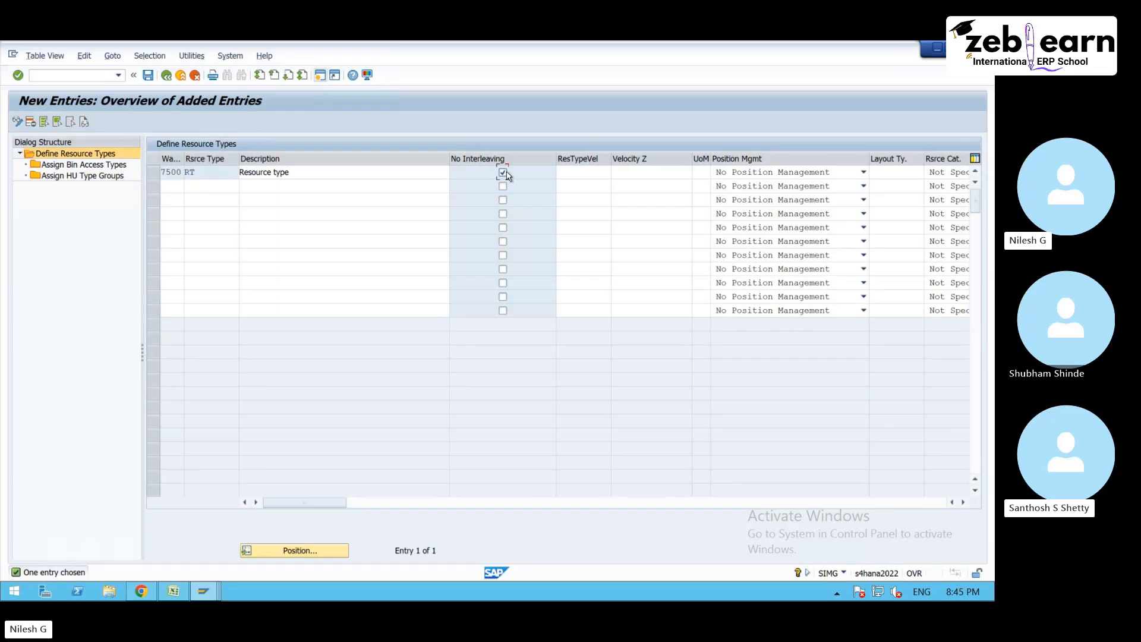
key(F1)
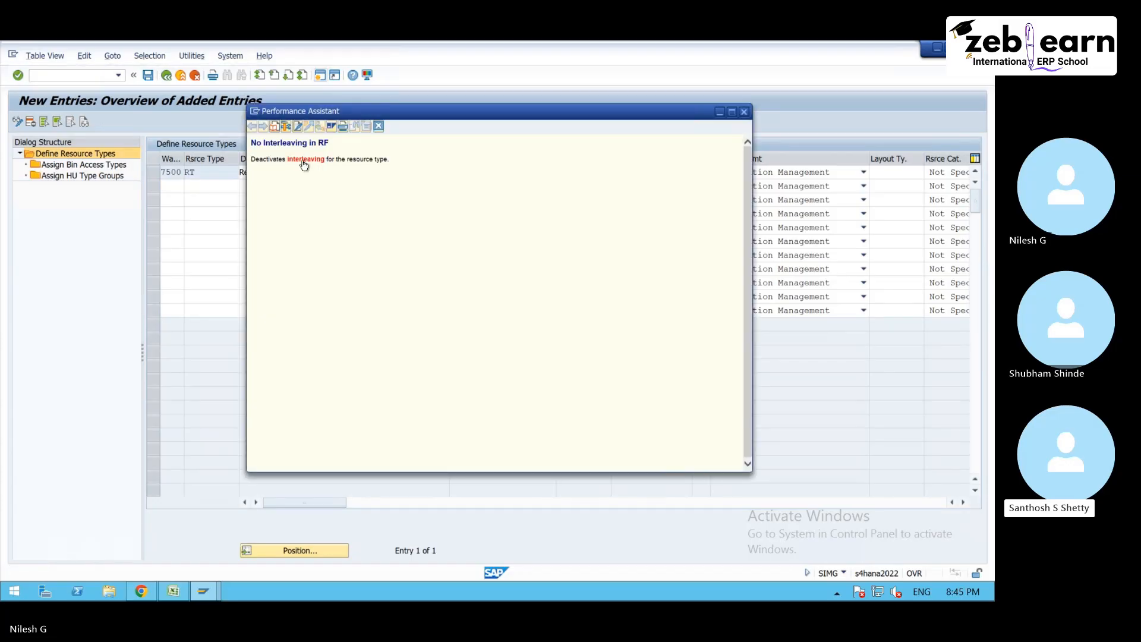
click(379, 126)
click(503, 172)
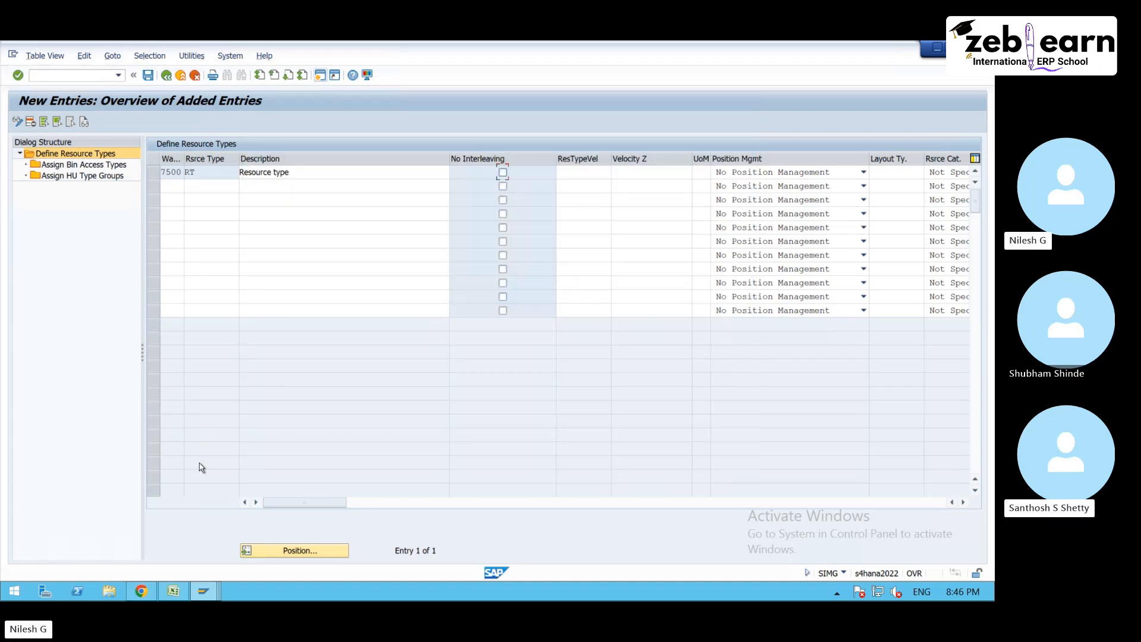
- Review the task interleaving diagram in Chrome, return to SAP and save resource type RT
click(142, 591)
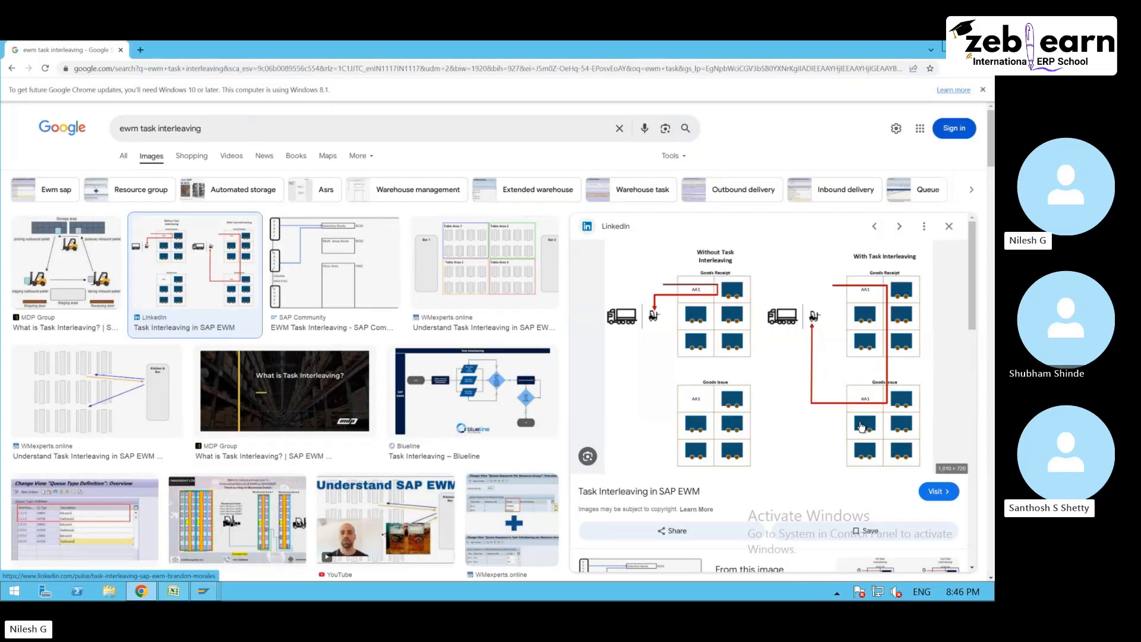
click(950, 47)
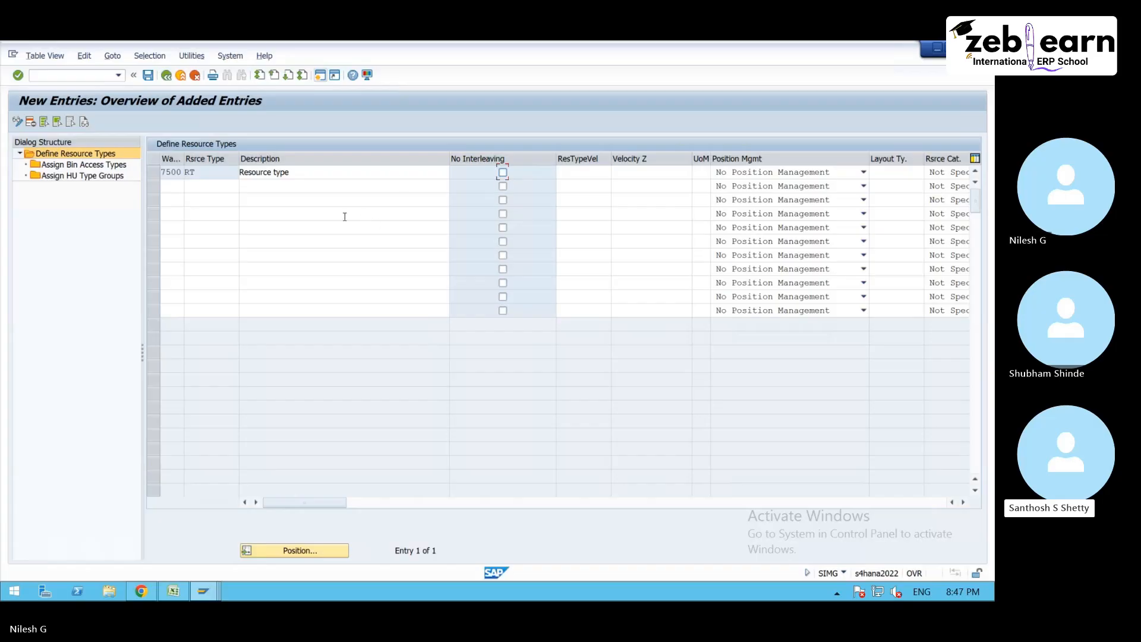
click(152, 79)
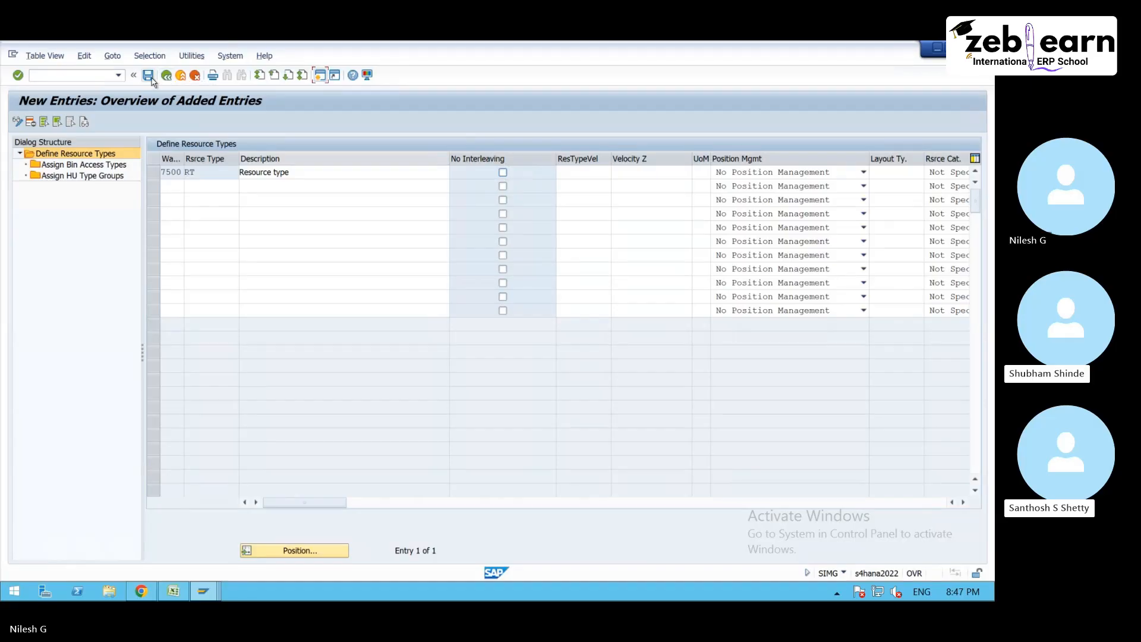
- Start a new SAP session from the warehouse task creation window and open the Extended Warehouse Management area with /n/scwm/menu
click(202, 592)
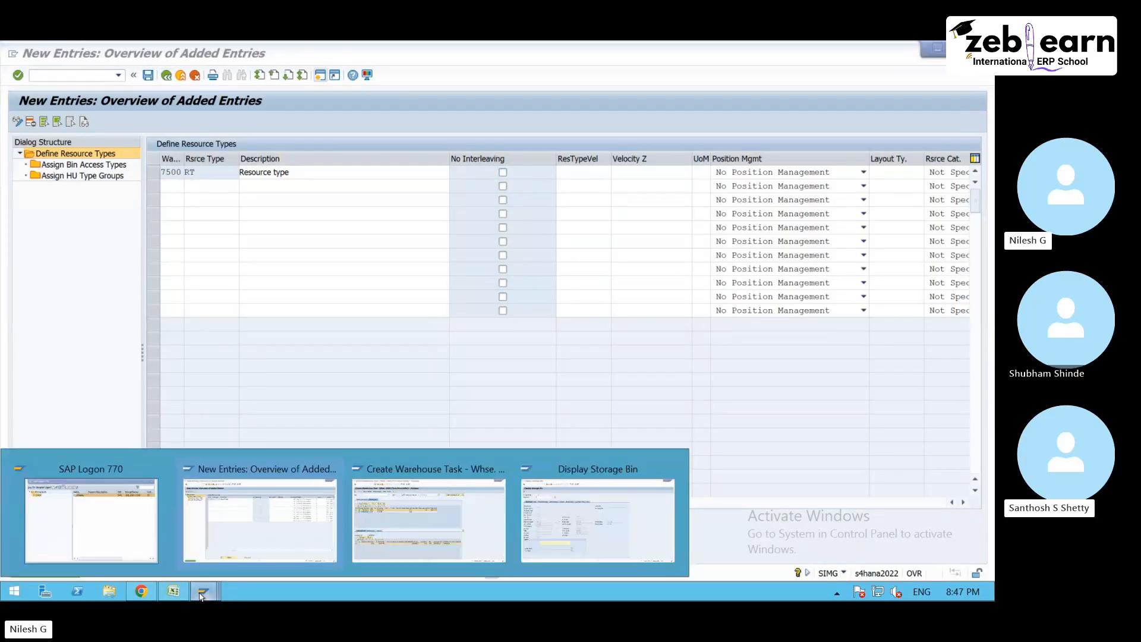
click(451, 531)
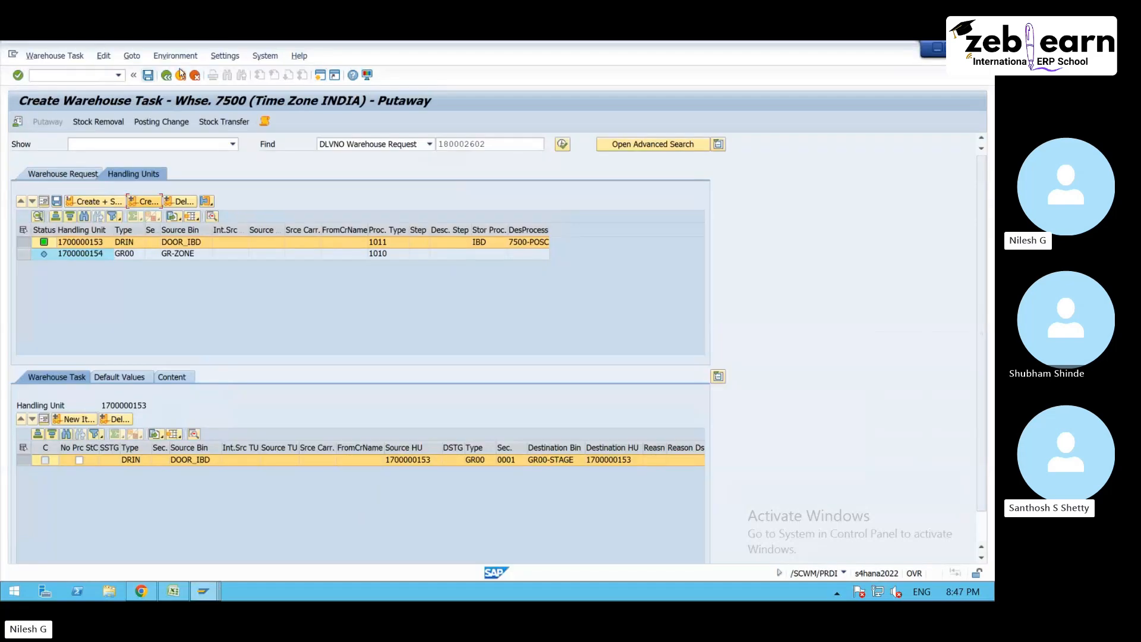
click(322, 76)
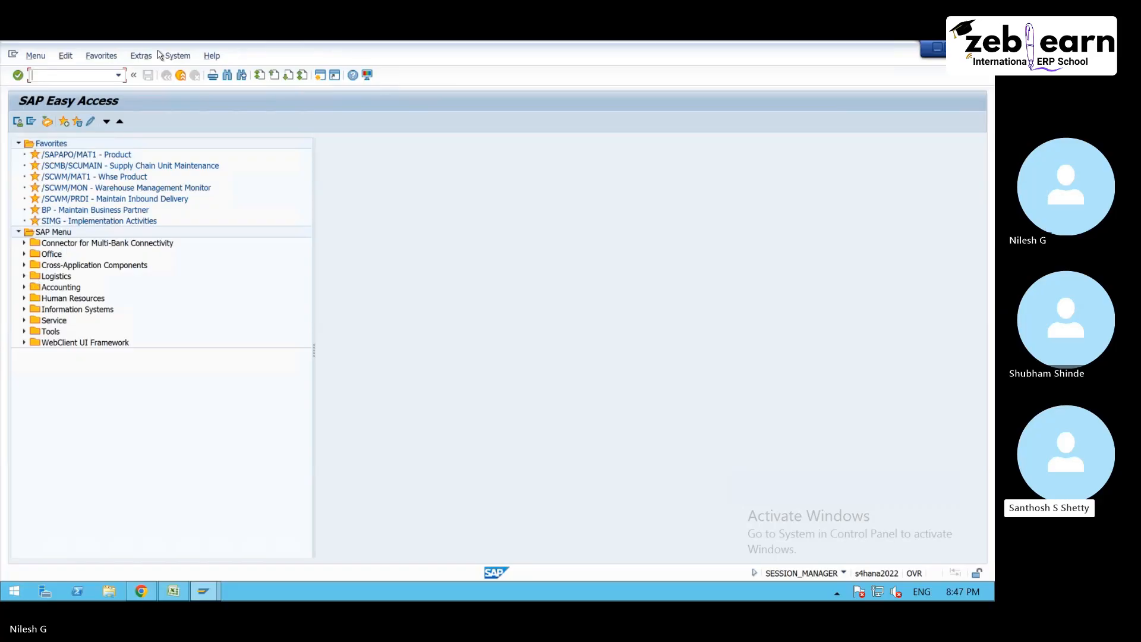
click(118, 75)
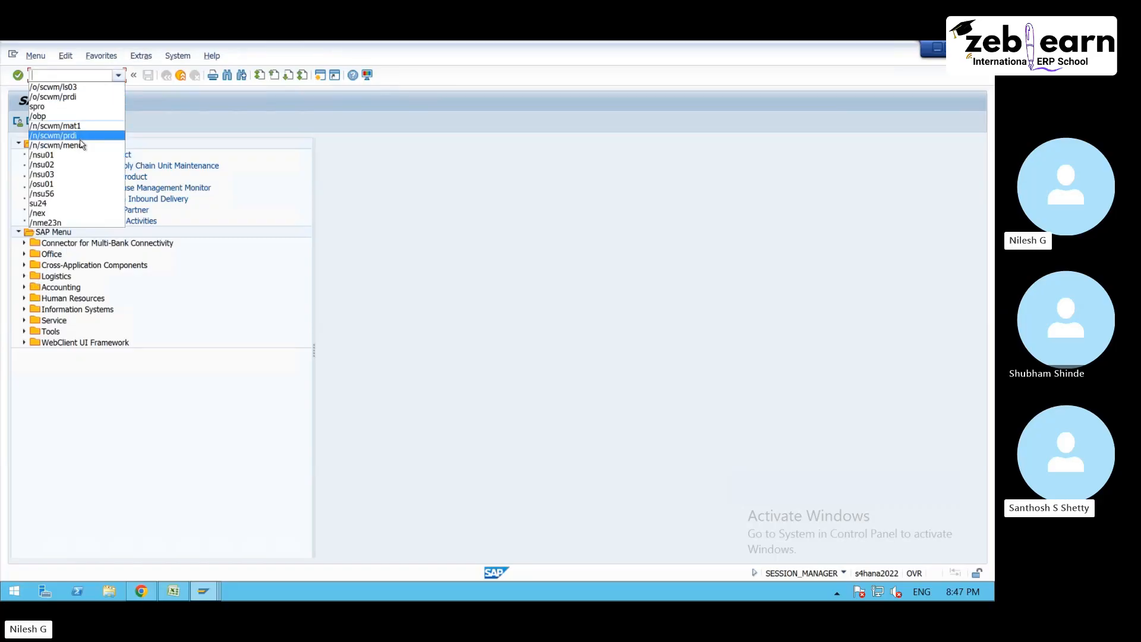
click(81, 144)
key(Return)
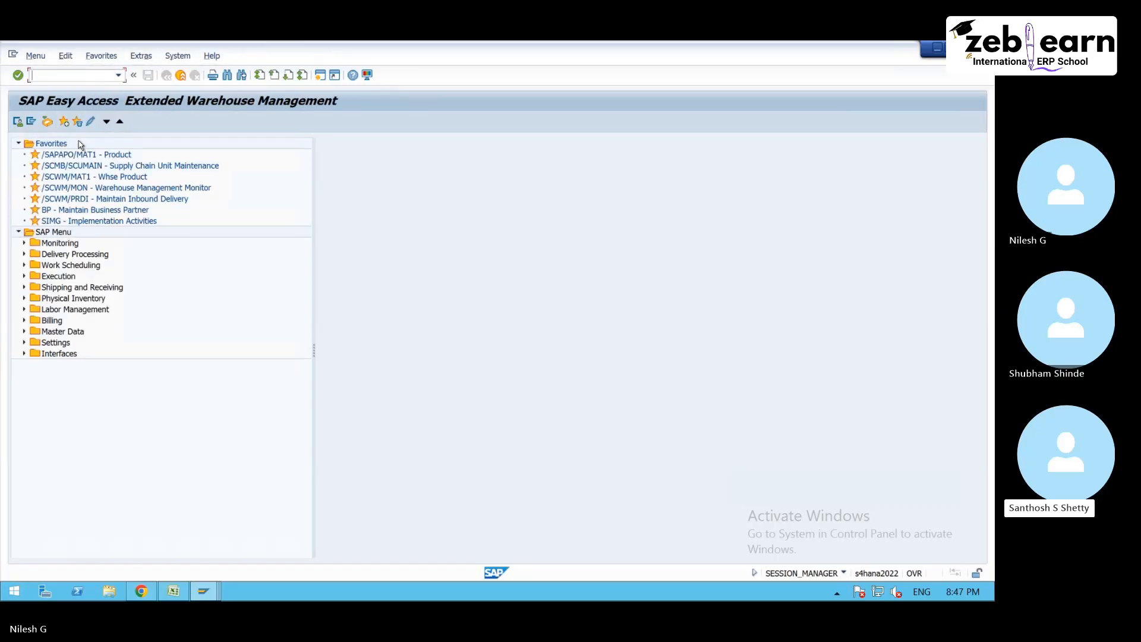
- Open the Maintain Resource Group transaction /SCWM/RGRP from the Resource Management master data
click(24, 332)
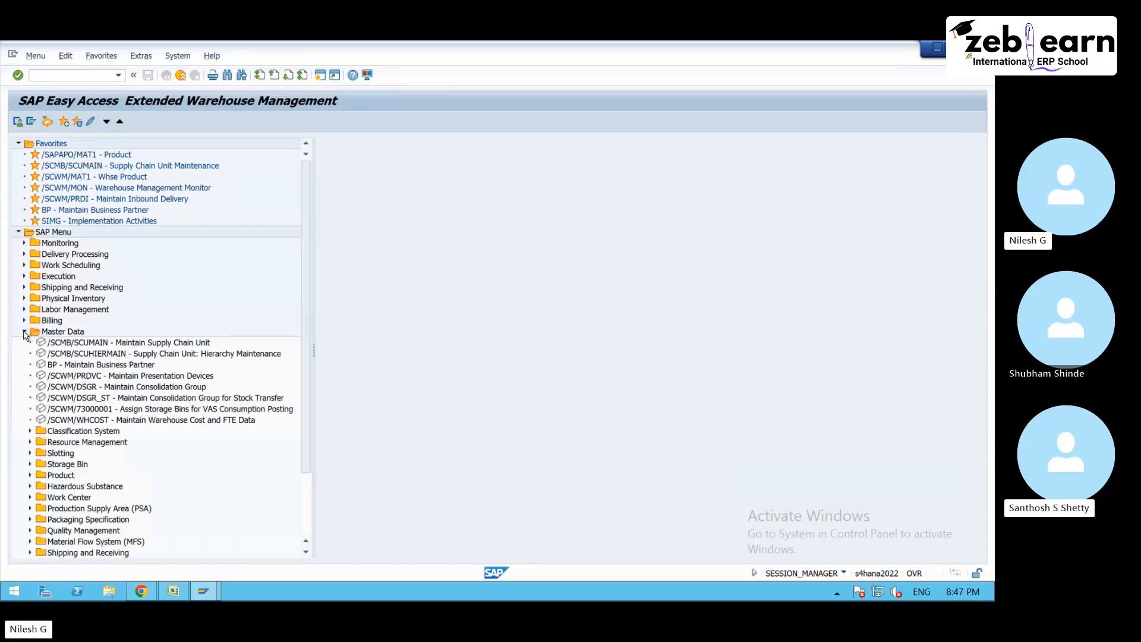
scroll(34, 439, down, 1)
click(35, 410)
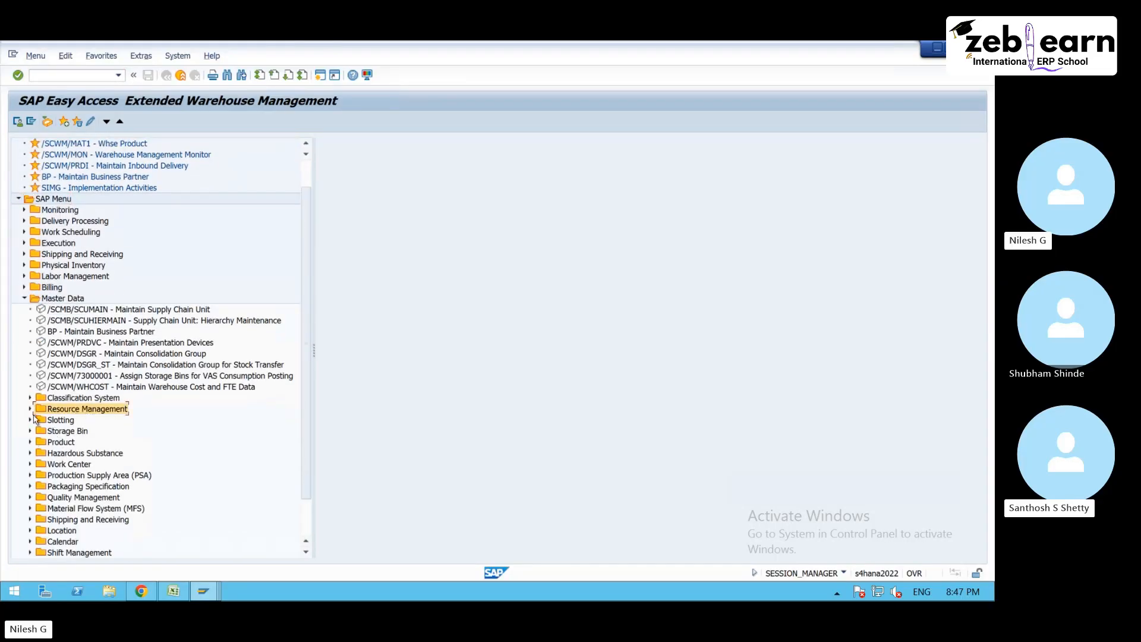
click(29, 409)
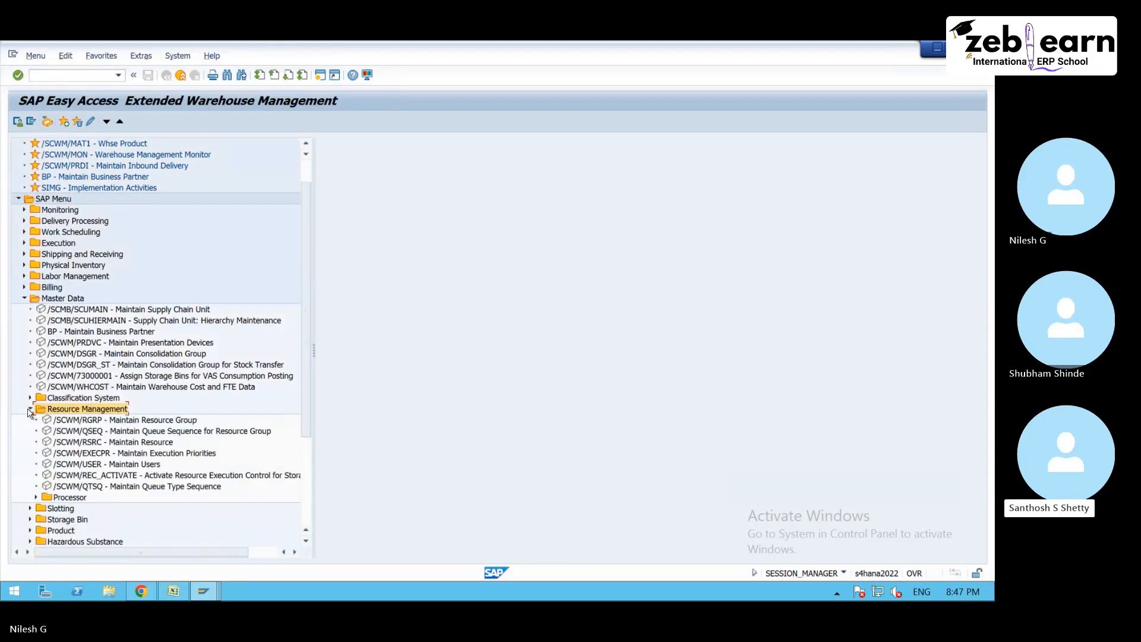
double_click(166, 424)
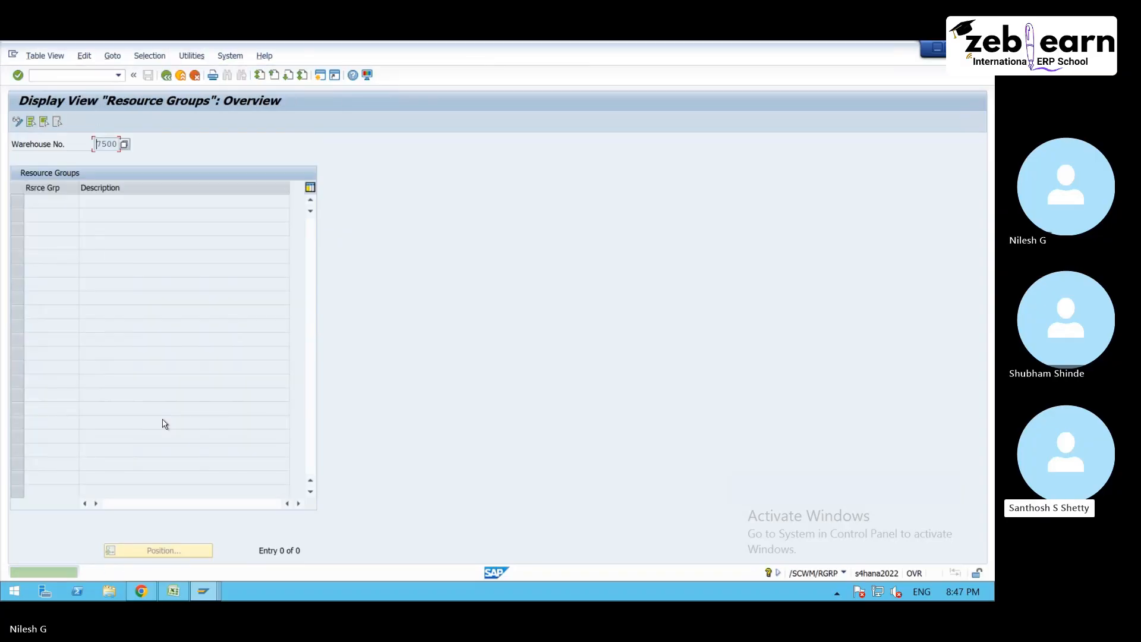
- Create resource group RG01 with the description Test 7500 in warehouse 7500 and save it
click(16, 123)
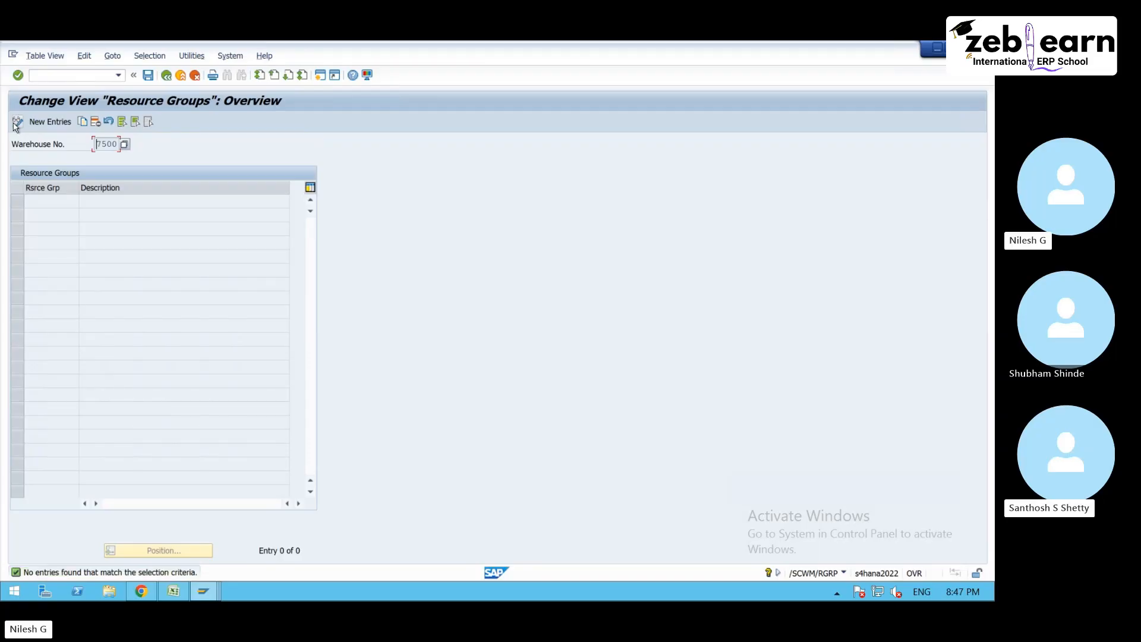
click(50, 123)
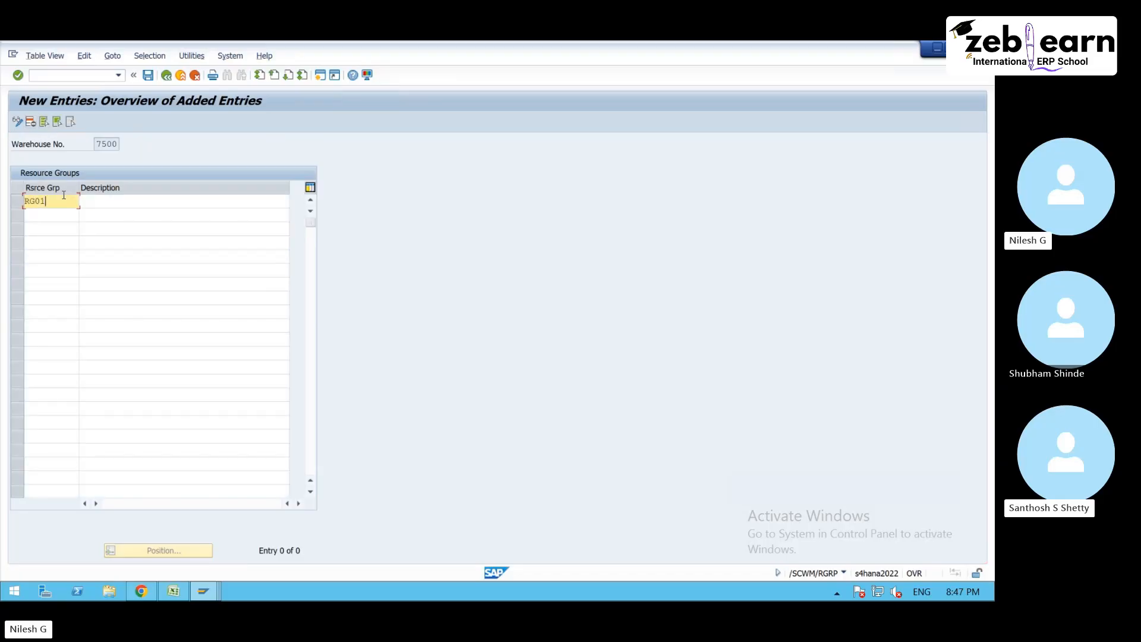
key(Tab)
text(Test)
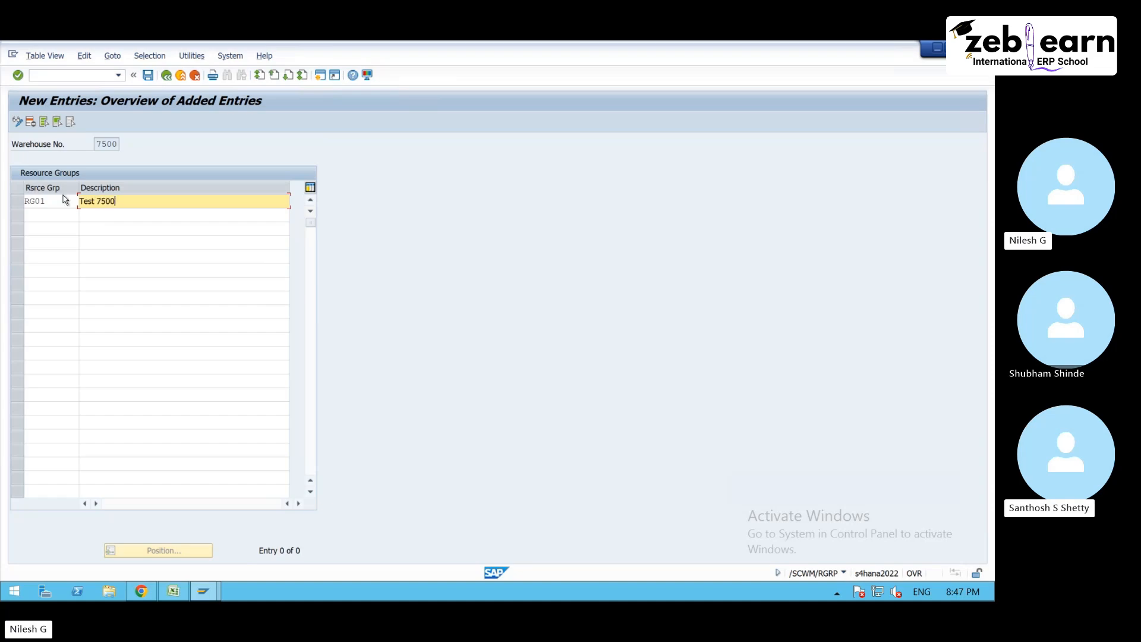
key(ctrl+s)
- Review the resource group teams and the Team 1 members in the Excel sheet, and return to the resource groups in SAP
click(174, 591)
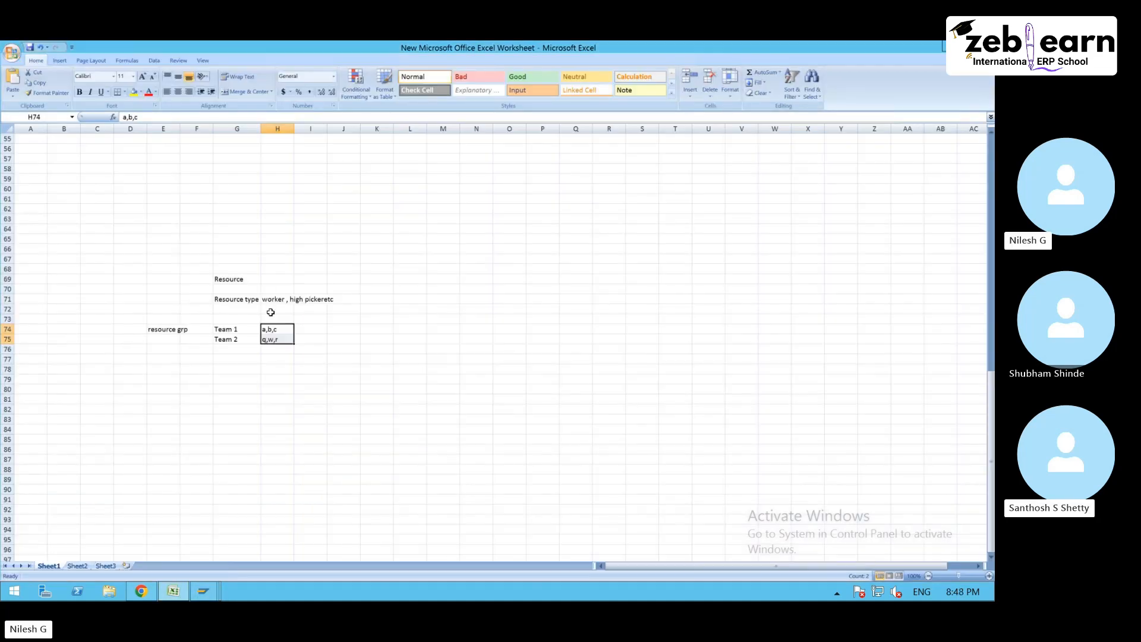
click(224, 330)
click(237, 348)
click(233, 328)
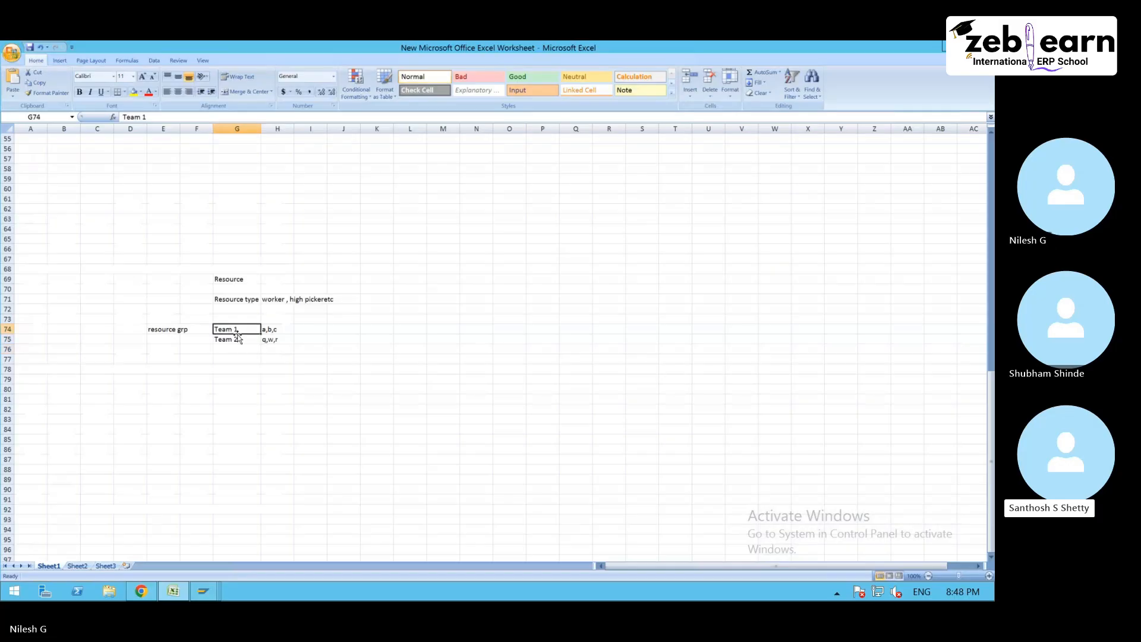
drag(196, 329, 276, 330)
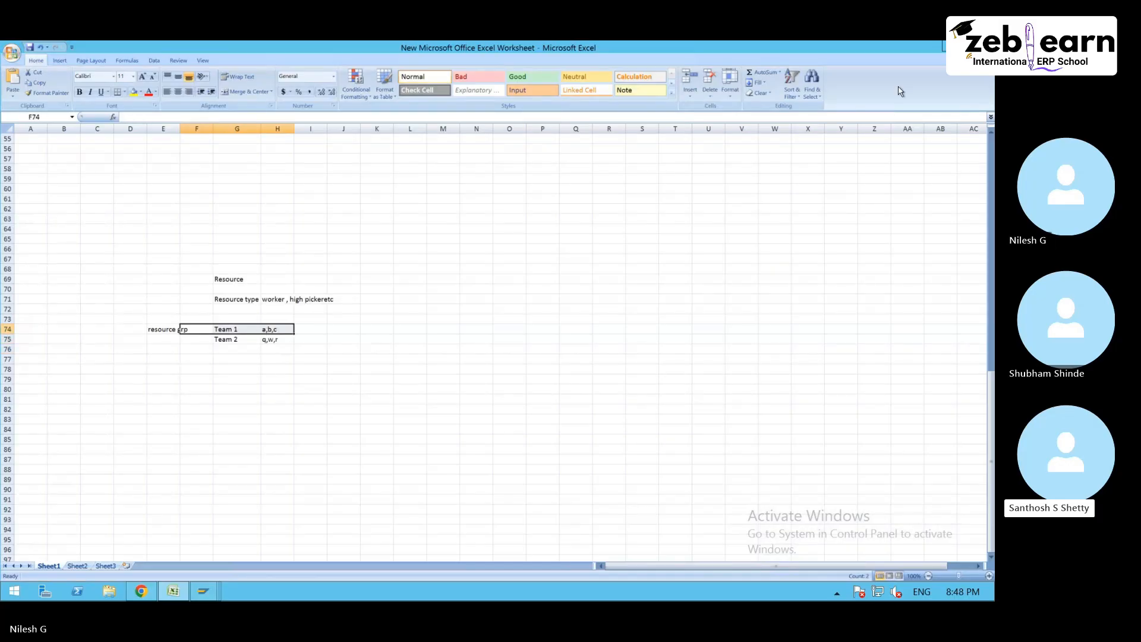
click(944, 46)
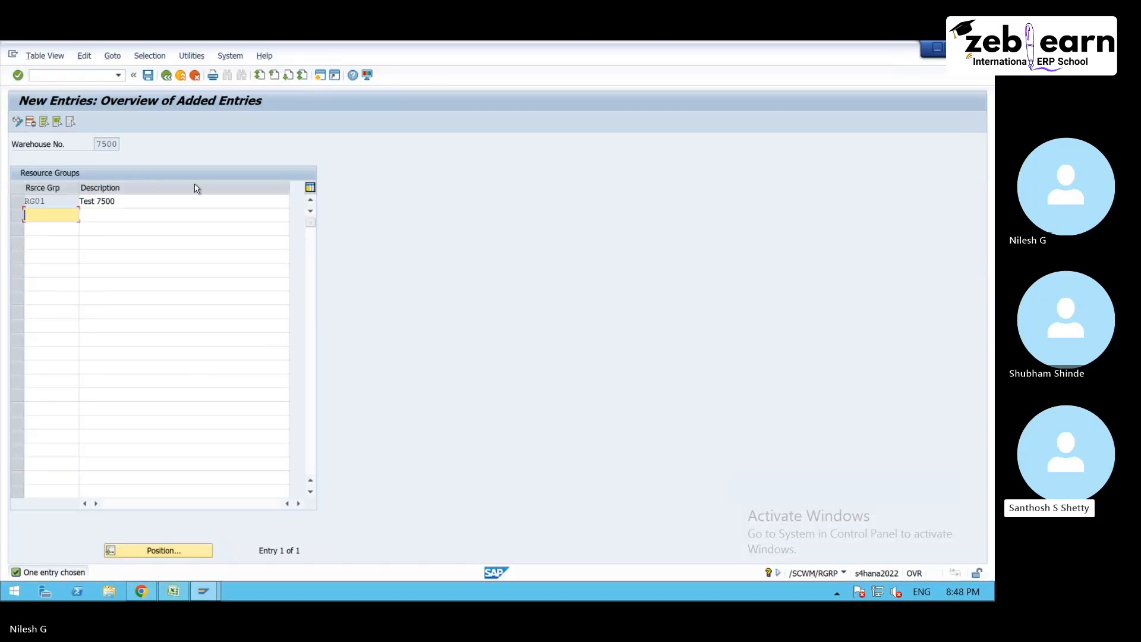
- Save resource group RG01, leave the transaction and start new entries in Maintain Queue Sequence for Resource Group (/SCWM/QSEQ)
click(149, 76)
click(167, 76)
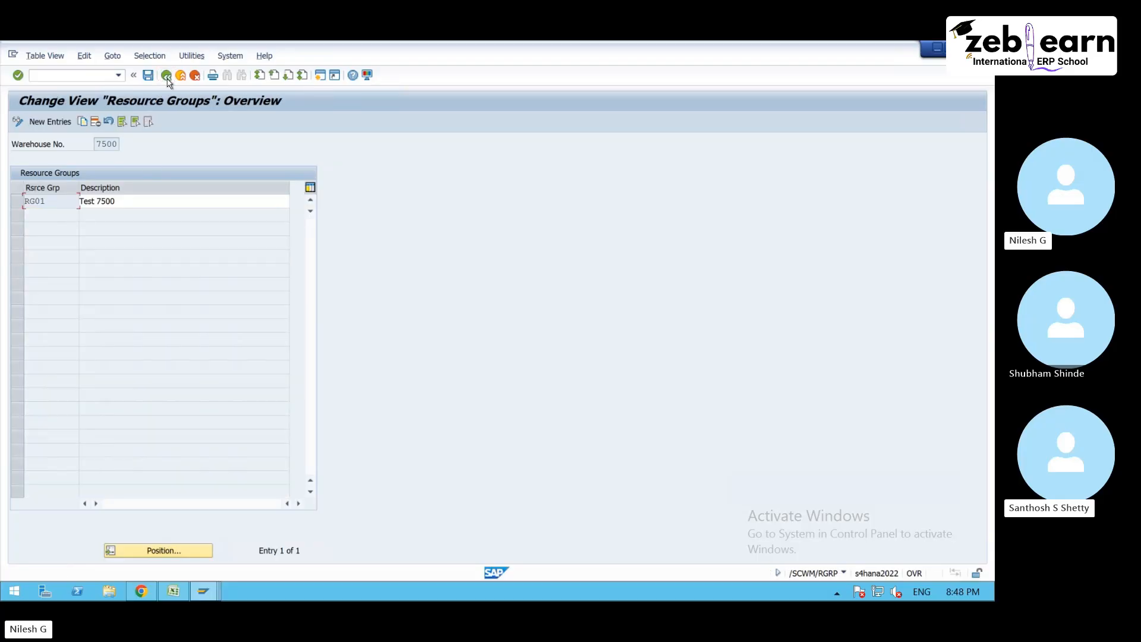
click(167, 77)
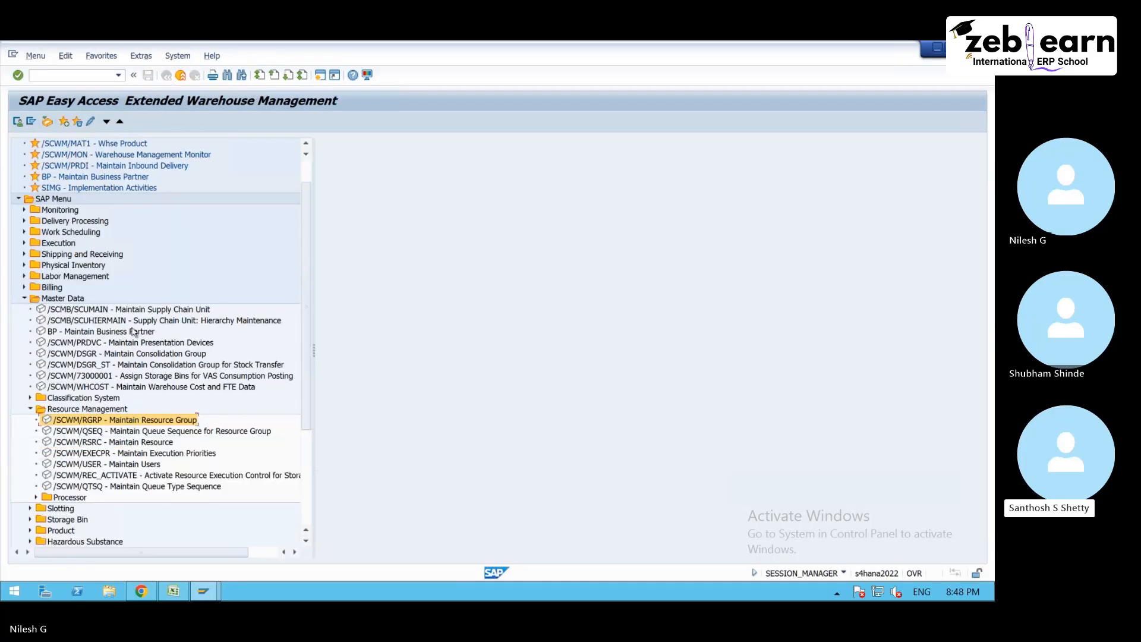
double_click(171, 432)
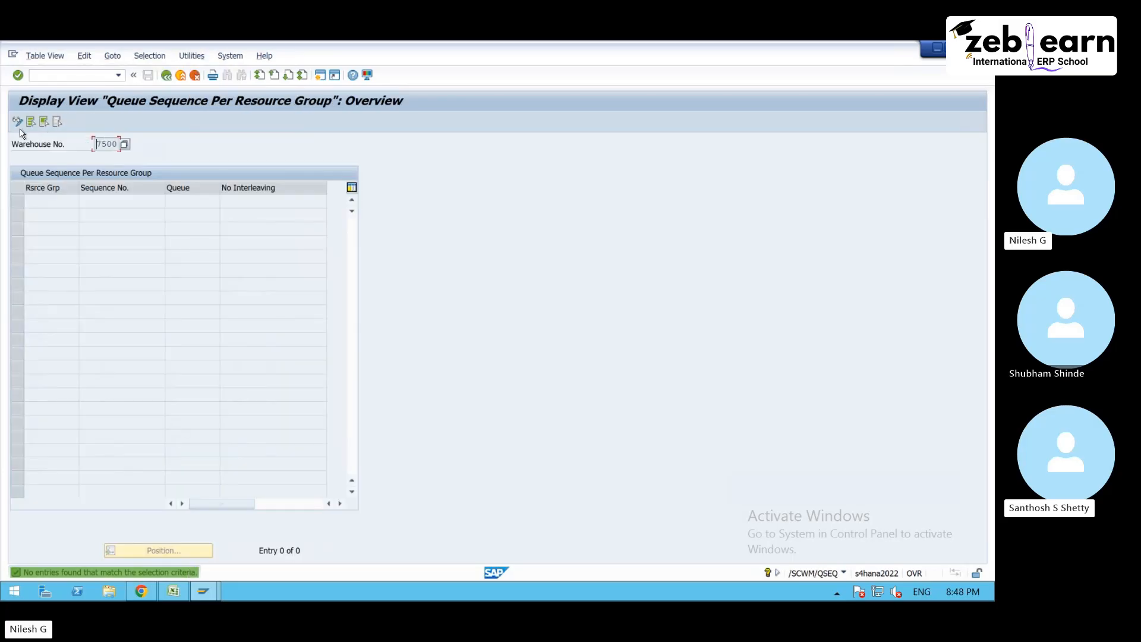
click(18, 122)
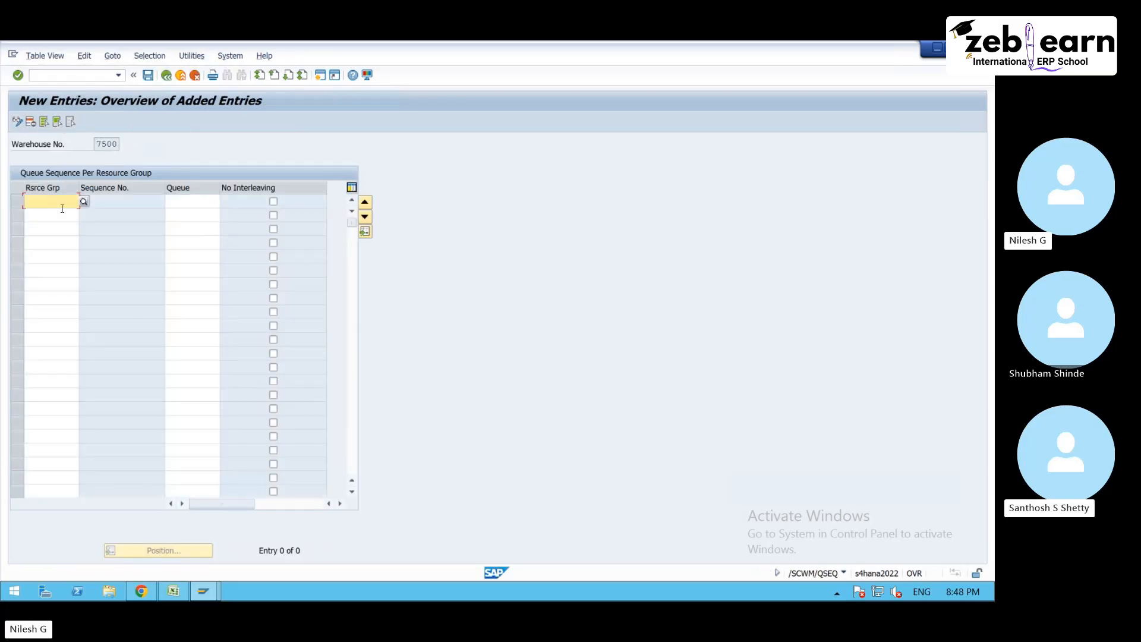
- Assign the INBOUND queue to resource group RG01 as the first entry of its queue sequence
click(86, 203)
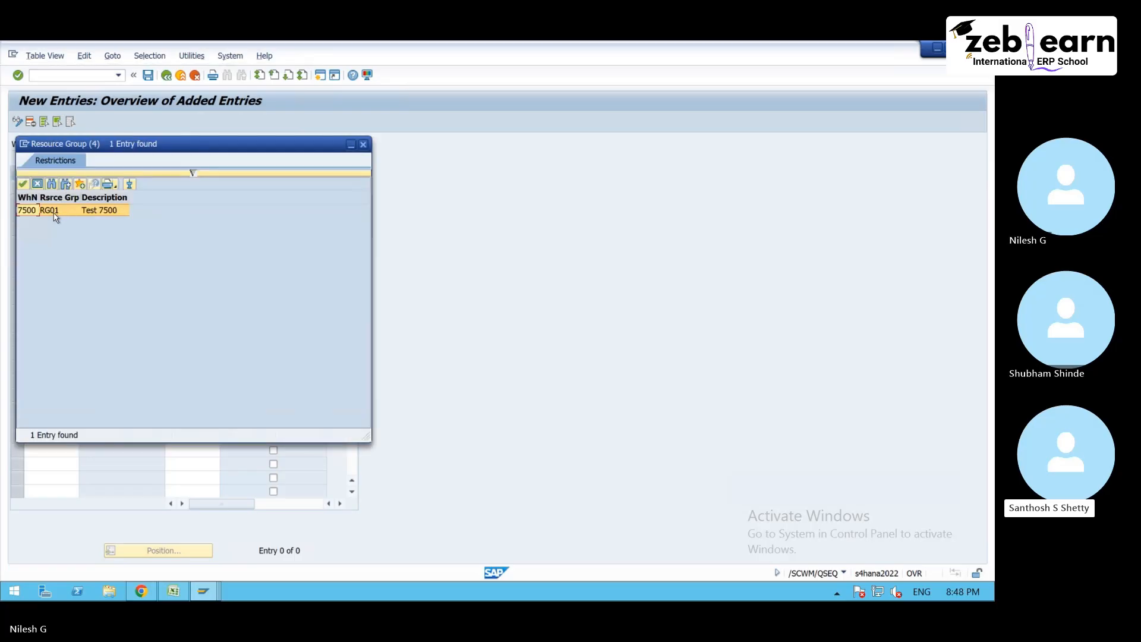
double_click(57, 213)
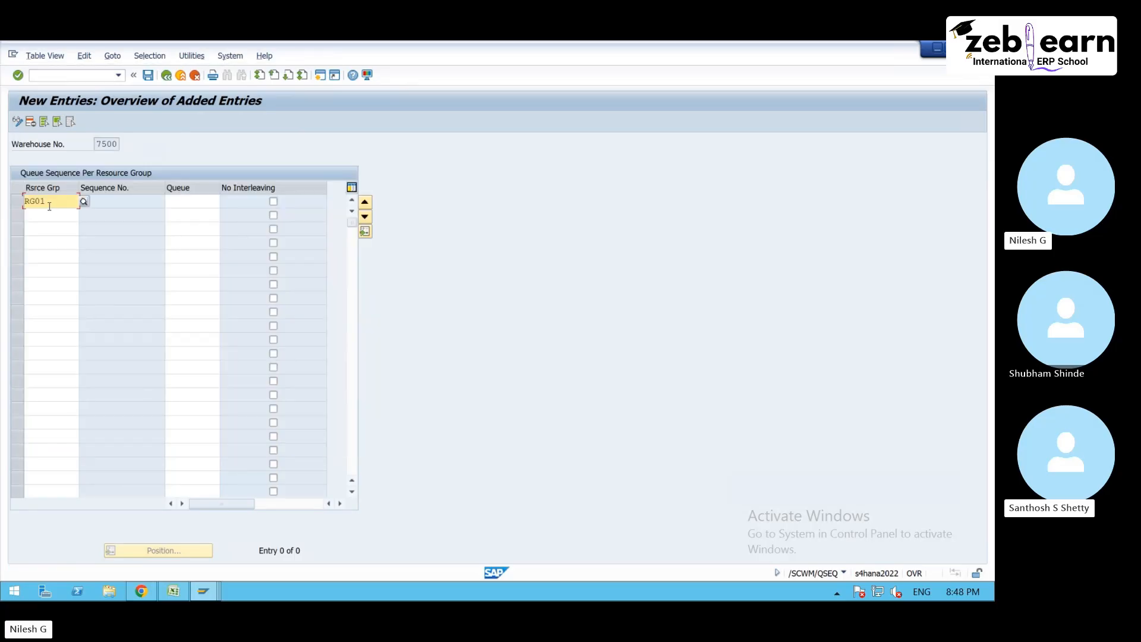
click(221, 201)
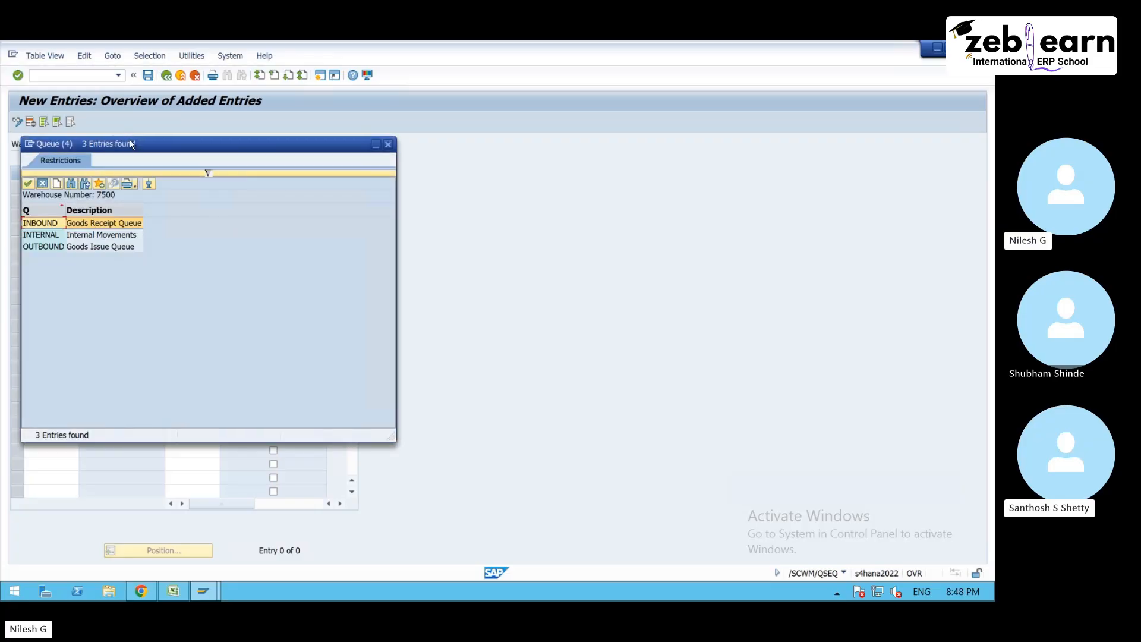
drag(130, 144, 334, 143)
double_click(247, 223)
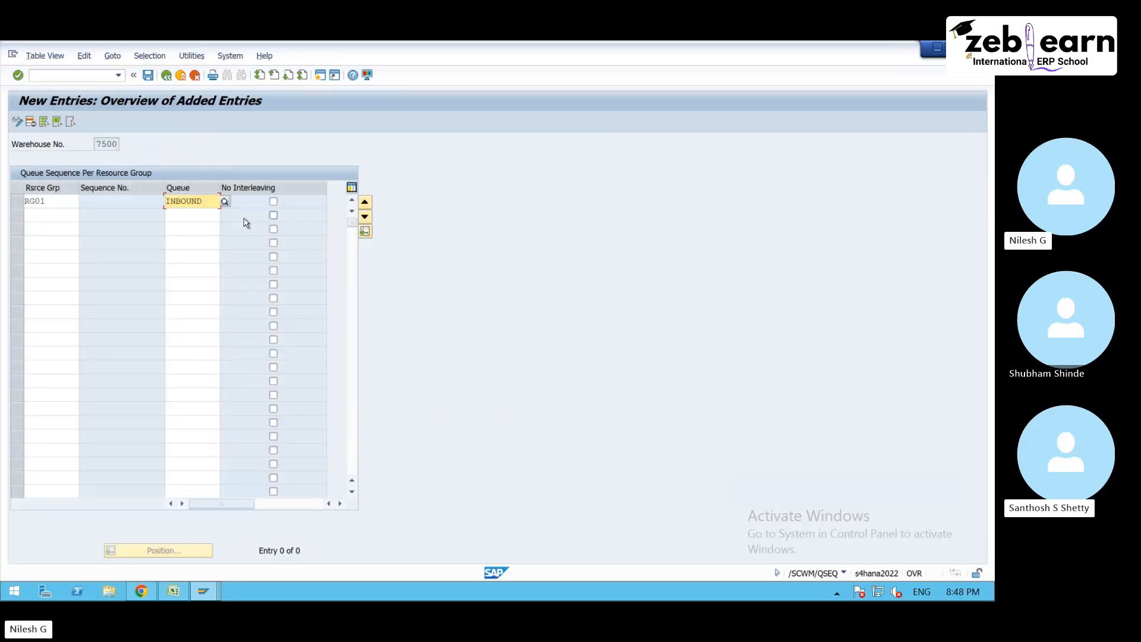
key(Return)
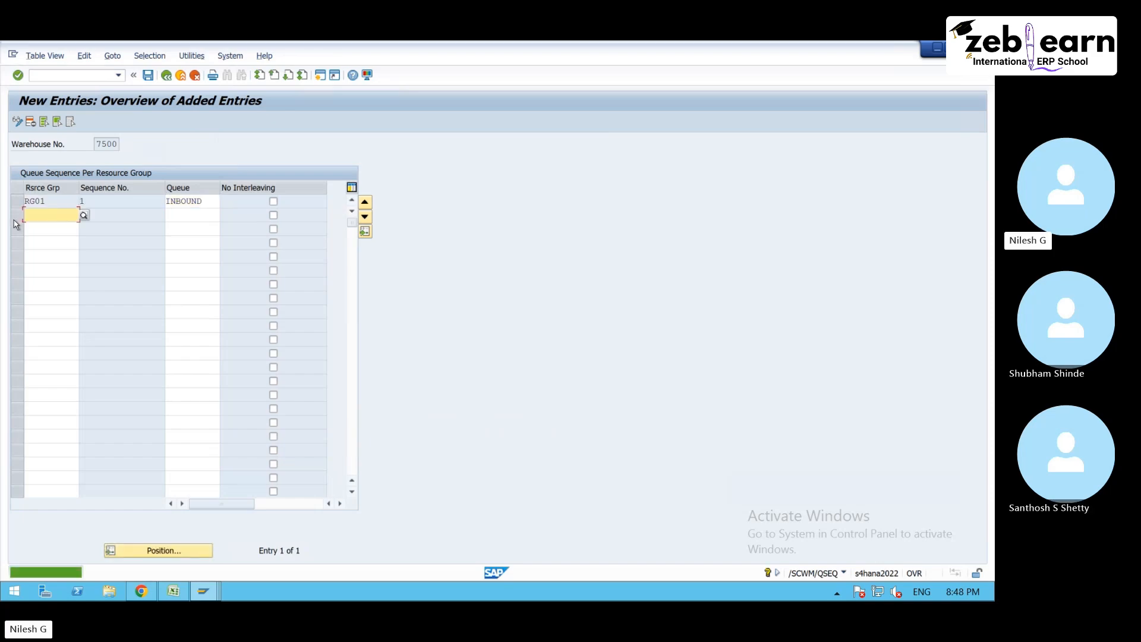
- Add a second queue sequence entry for resource group RG01 with the OUTBOUND queue
text(RG01)
click(188, 220)
click(224, 215)
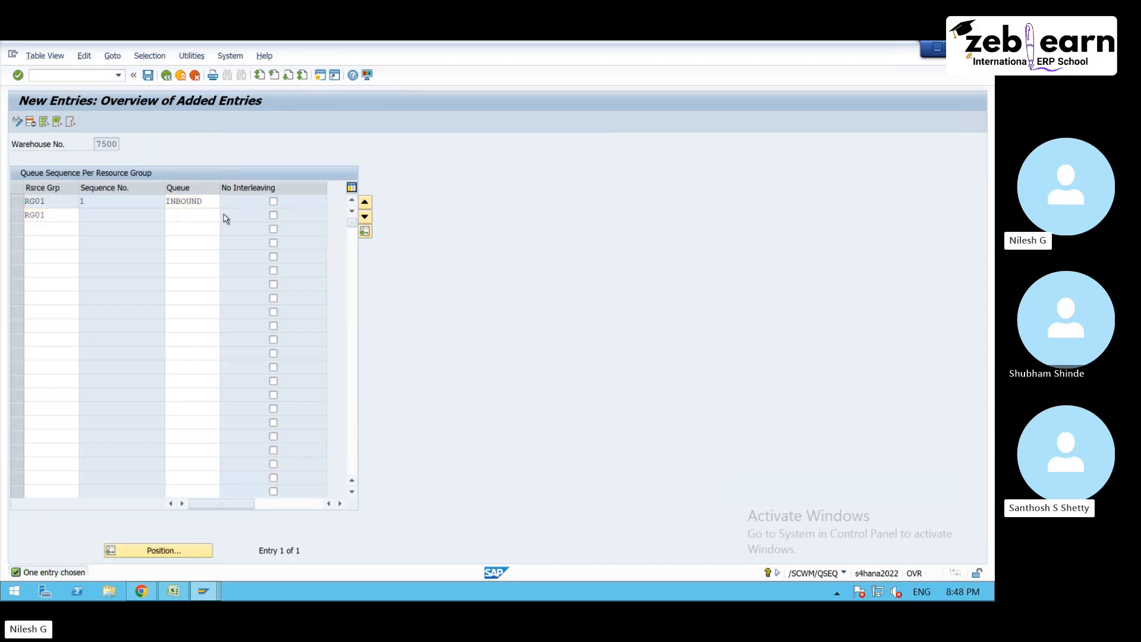
double_click(90, 259)
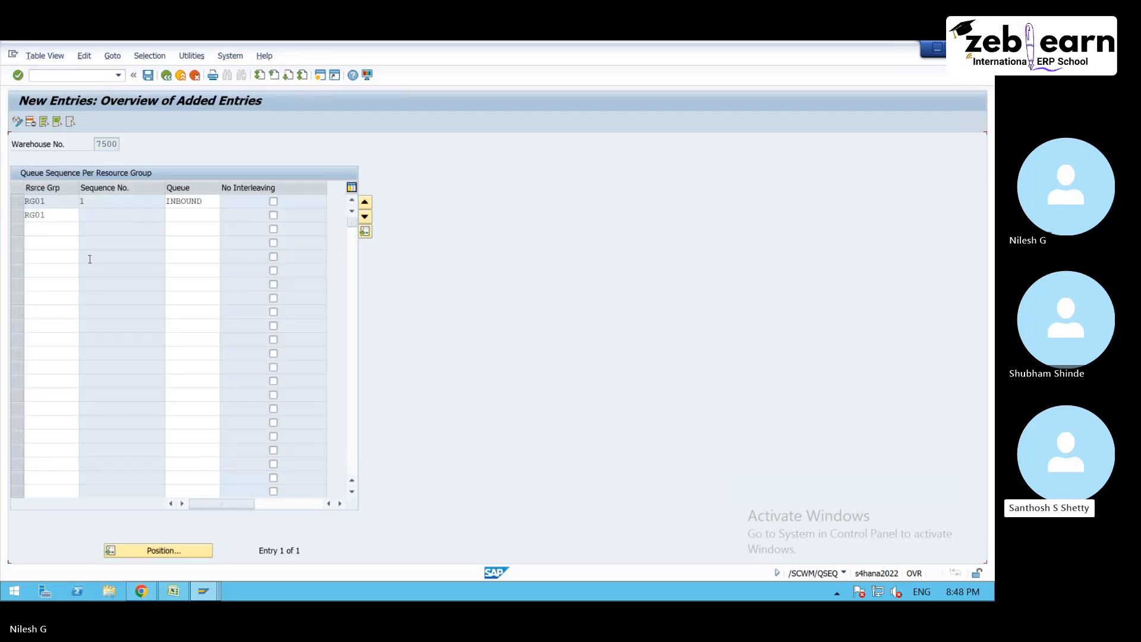
key(Return)
- Add a third queue sequence entry for RG01 with the INTERNAL queue and save the sequence
text(RG01)
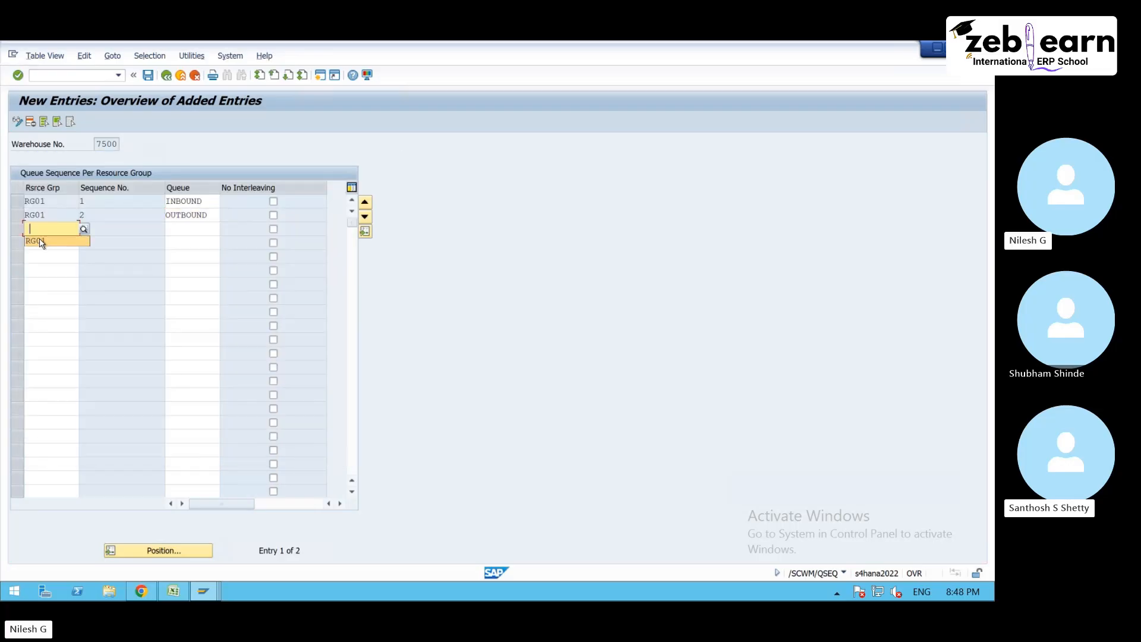
click(202, 229)
click(225, 229)
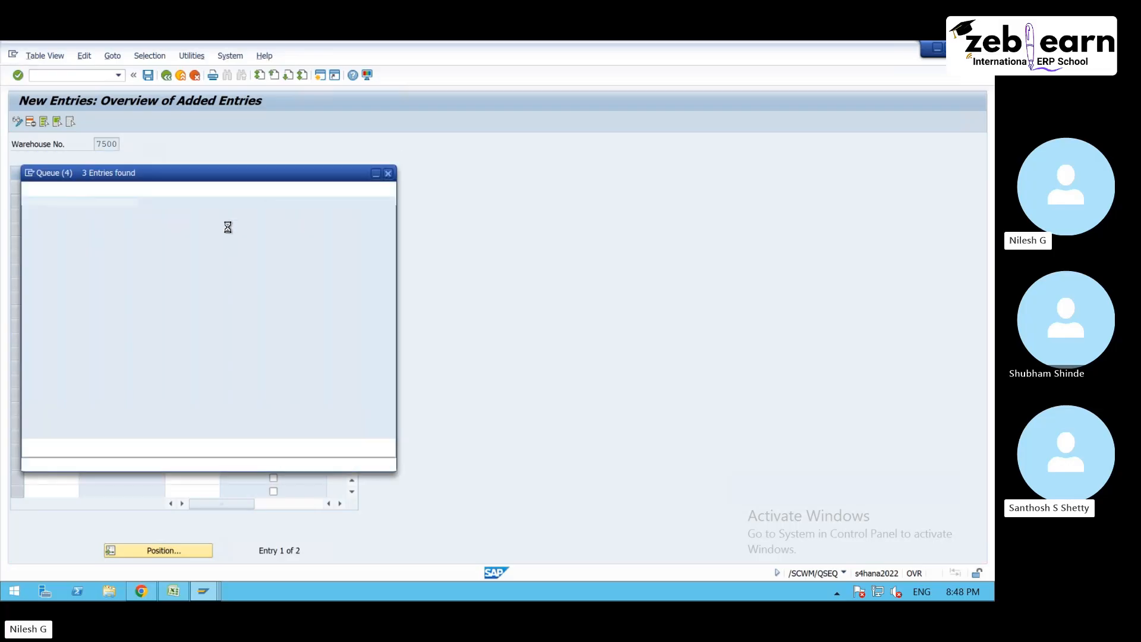
double_click(97, 263)
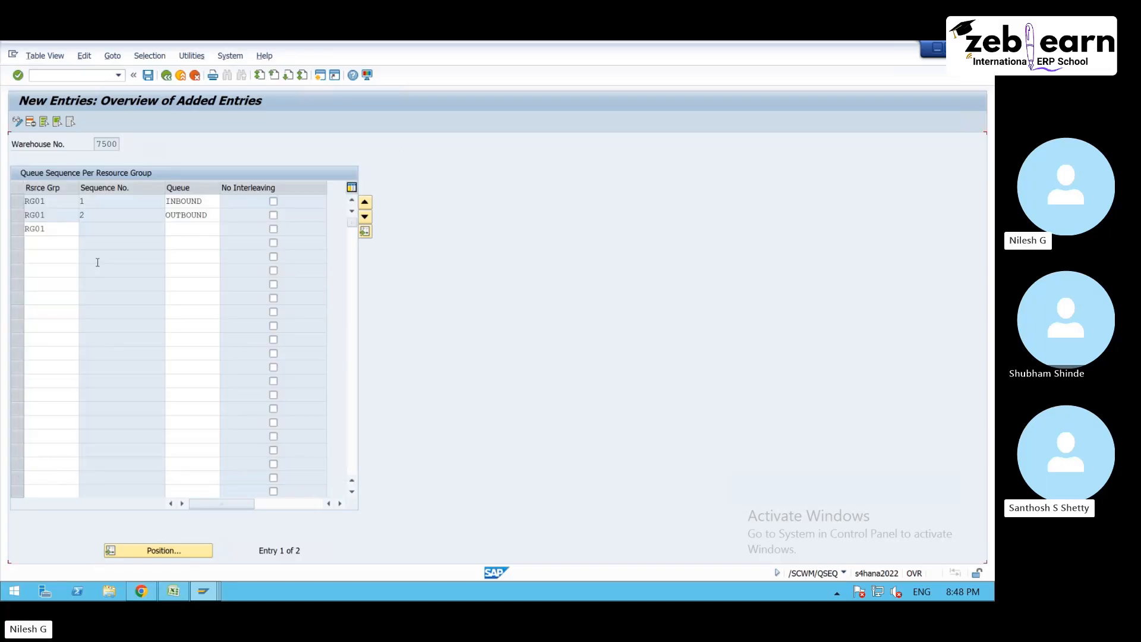
key(Return)
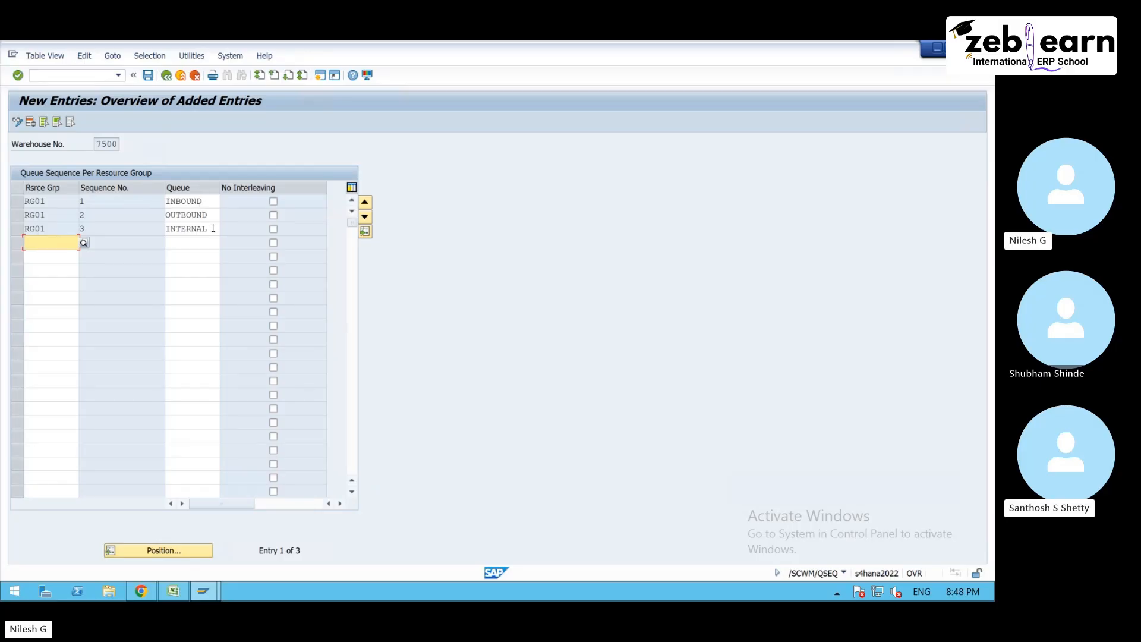
click(149, 76)
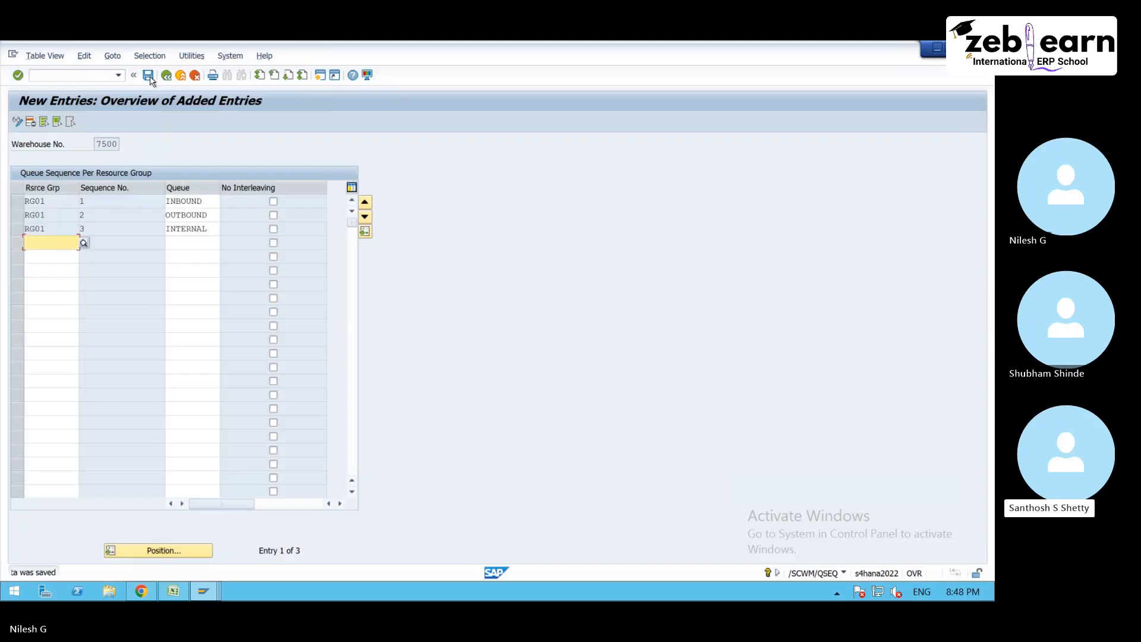
- Leave the queue sequence and start new entries in Maintain Resource (/SCWM/RSRC) for warehouse 7500
click(167, 76)
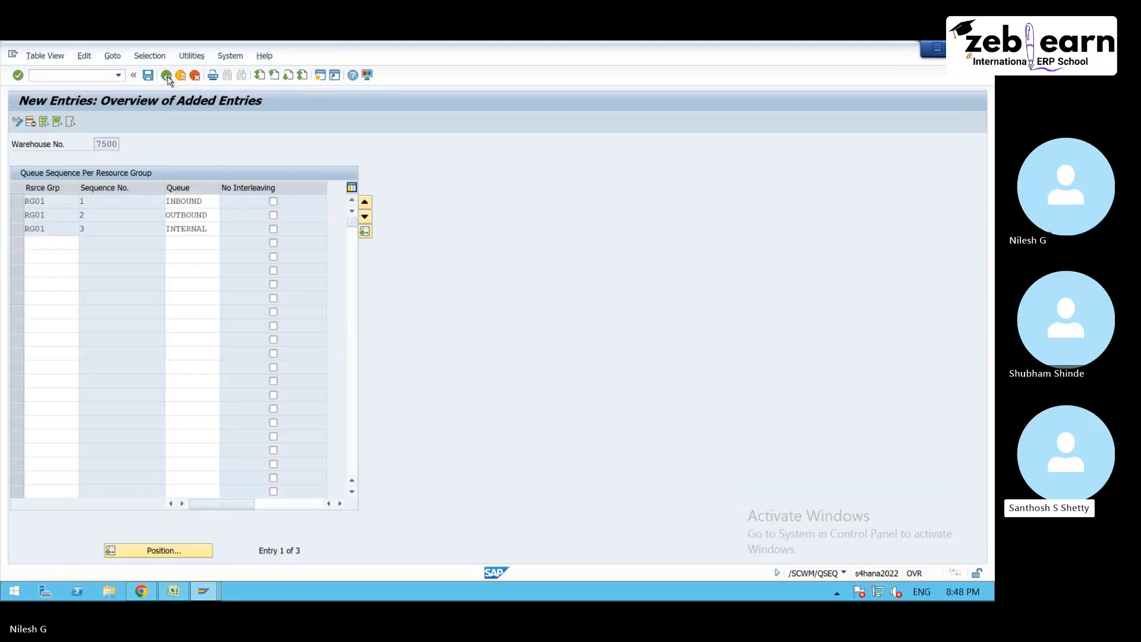
click(167, 76)
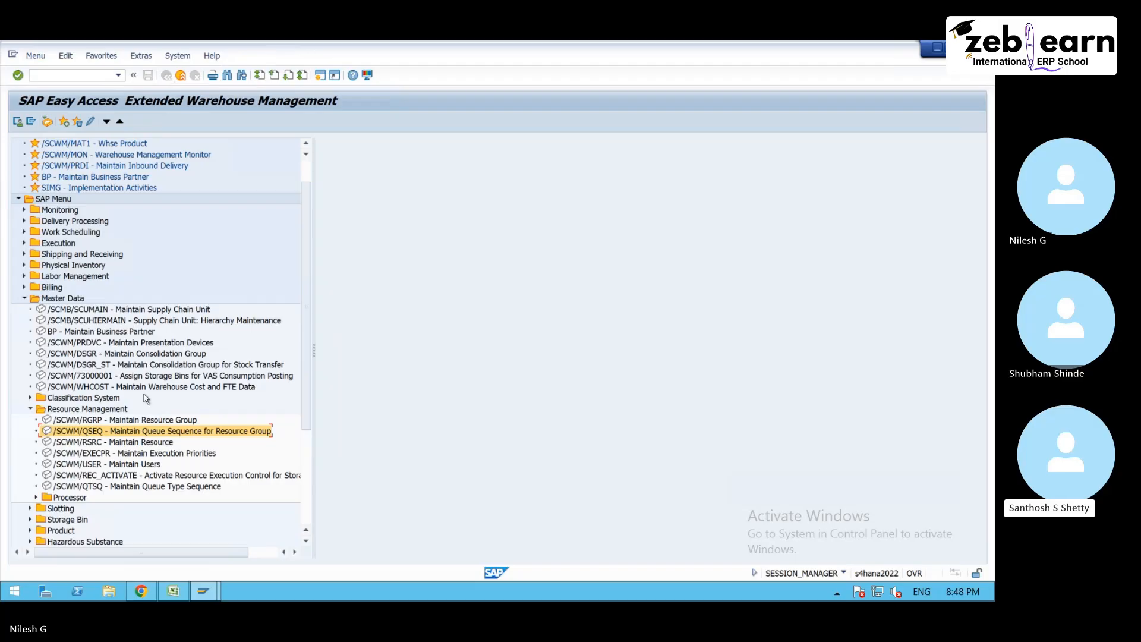
double_click(143, 443)
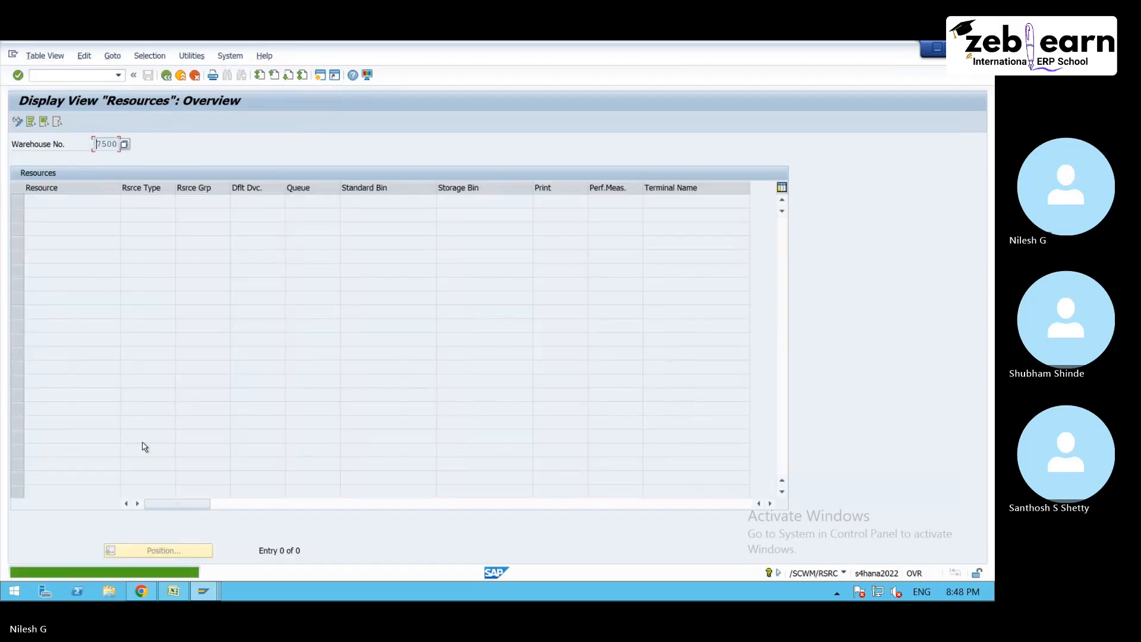
click(22, 121)
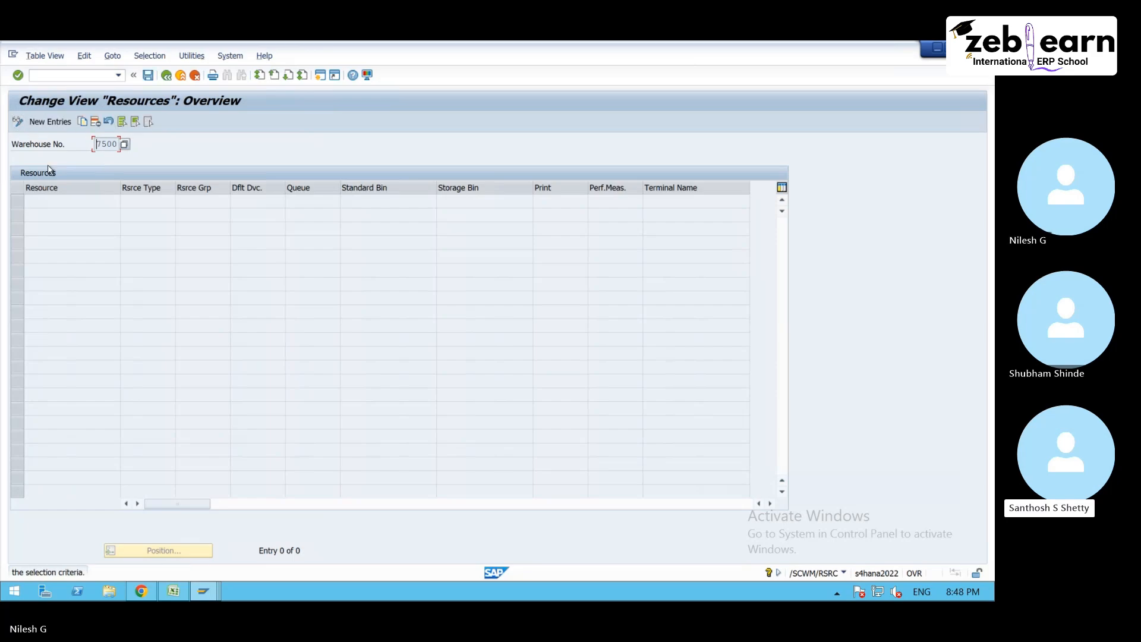
click(48, 121)
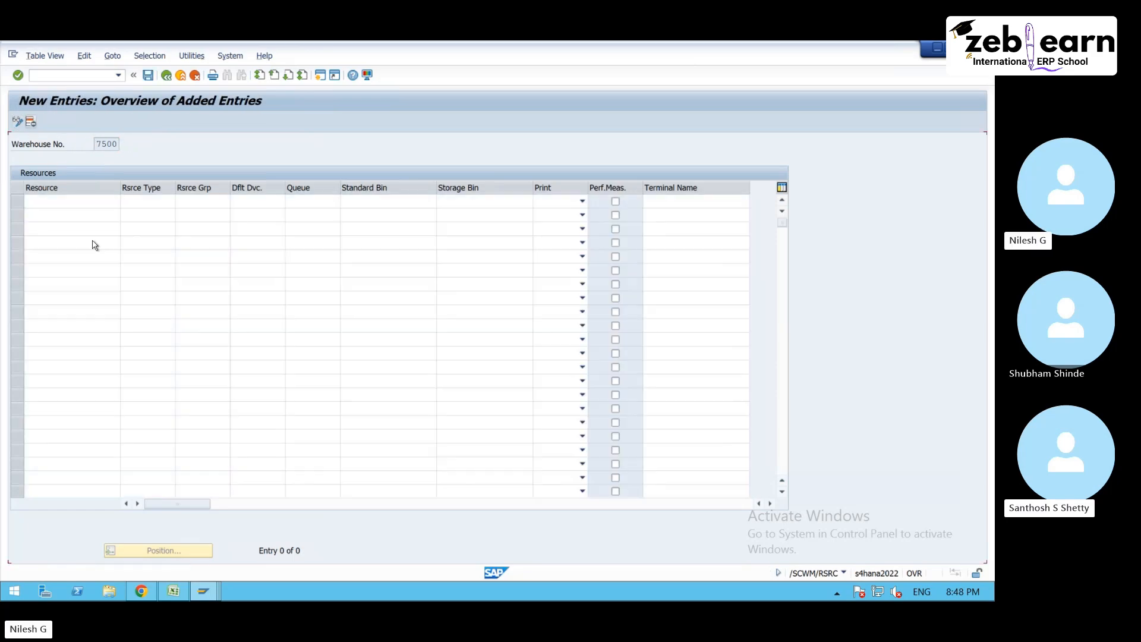
- In the Excel sheet, list RT1 and RT2 under Resource type in cells G72 and G73
click(187, 585)
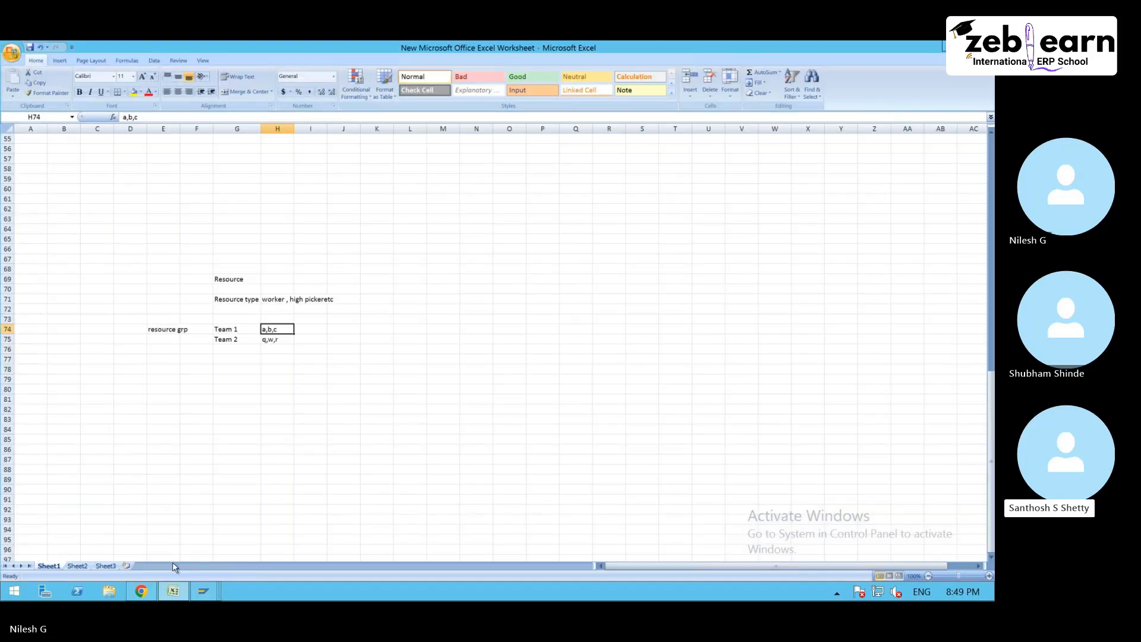
click(256, 331)
drag(251, 333, 275, 330)
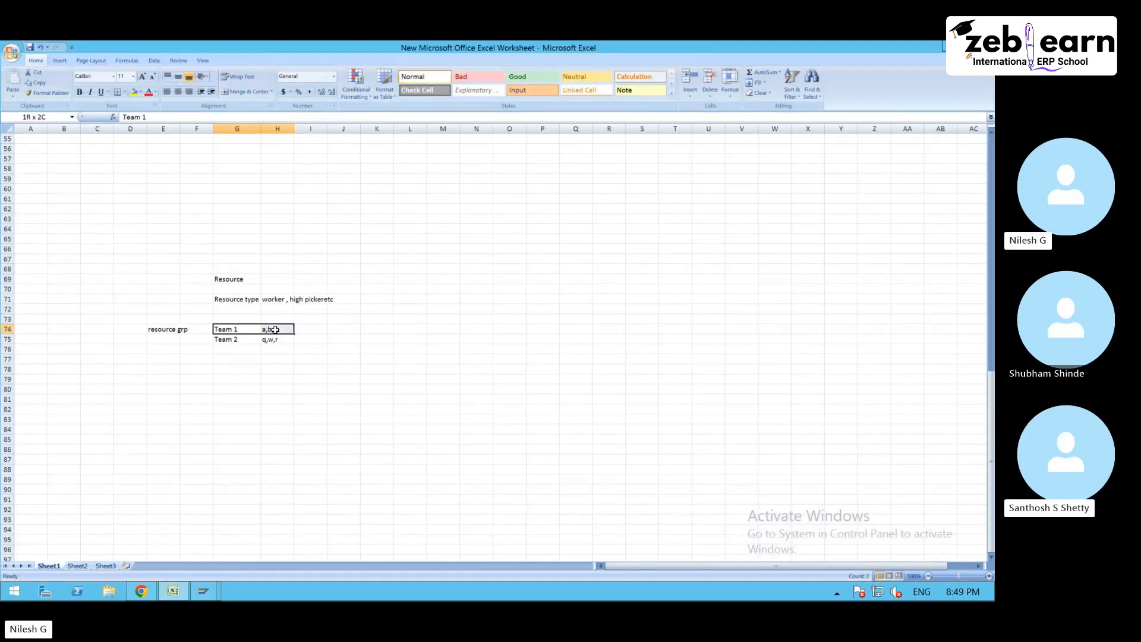
click(242, 307)
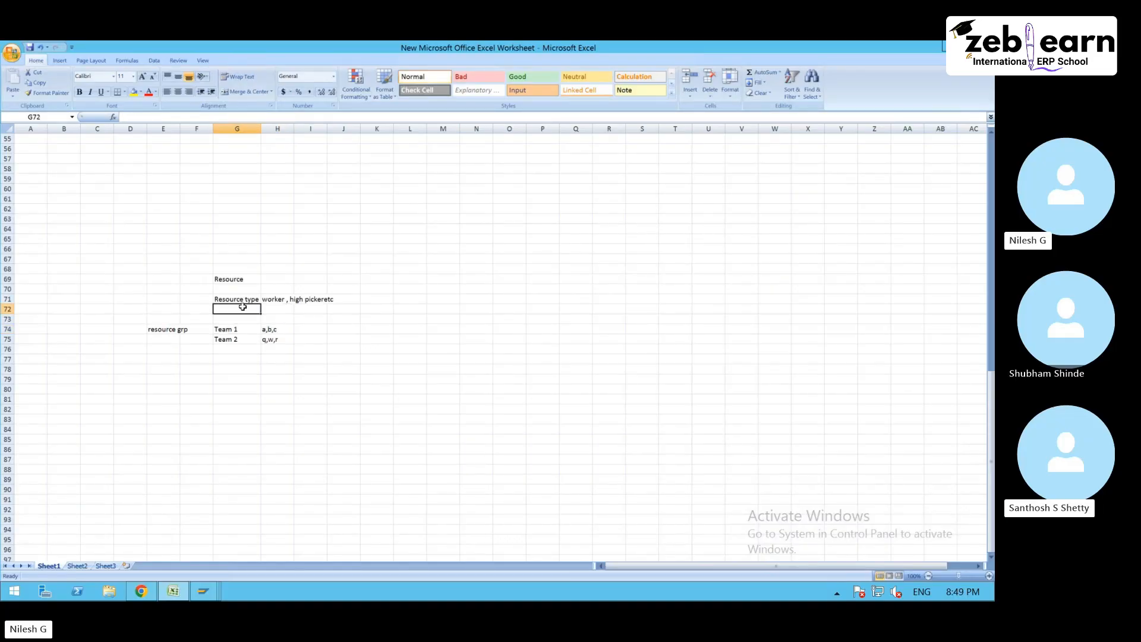
text(RT1)
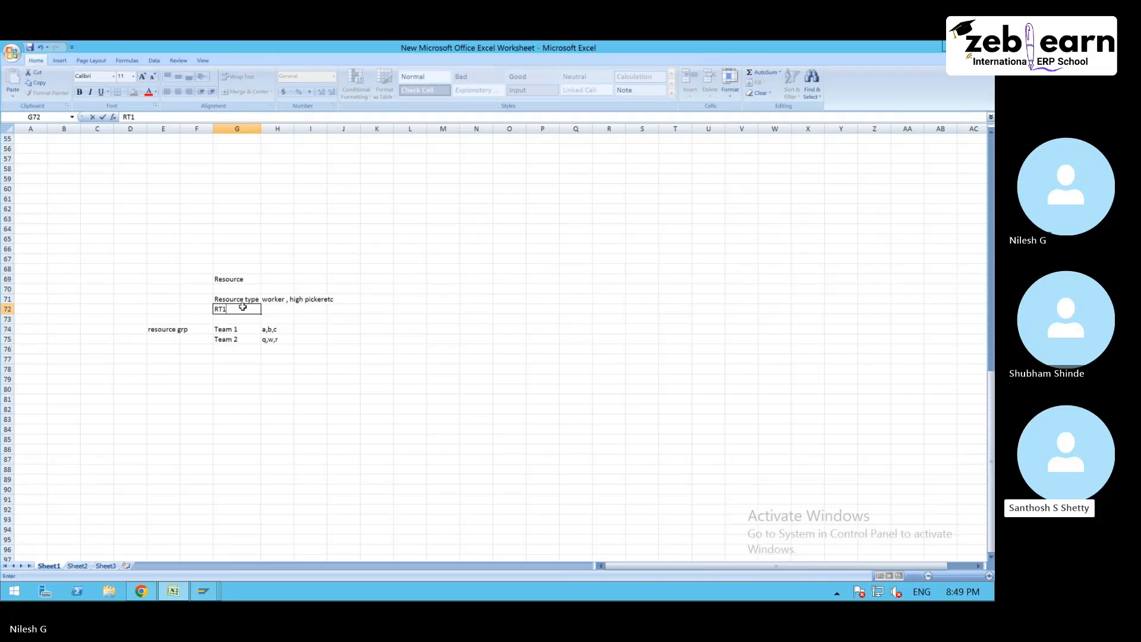
key(Return)
text(RT2)
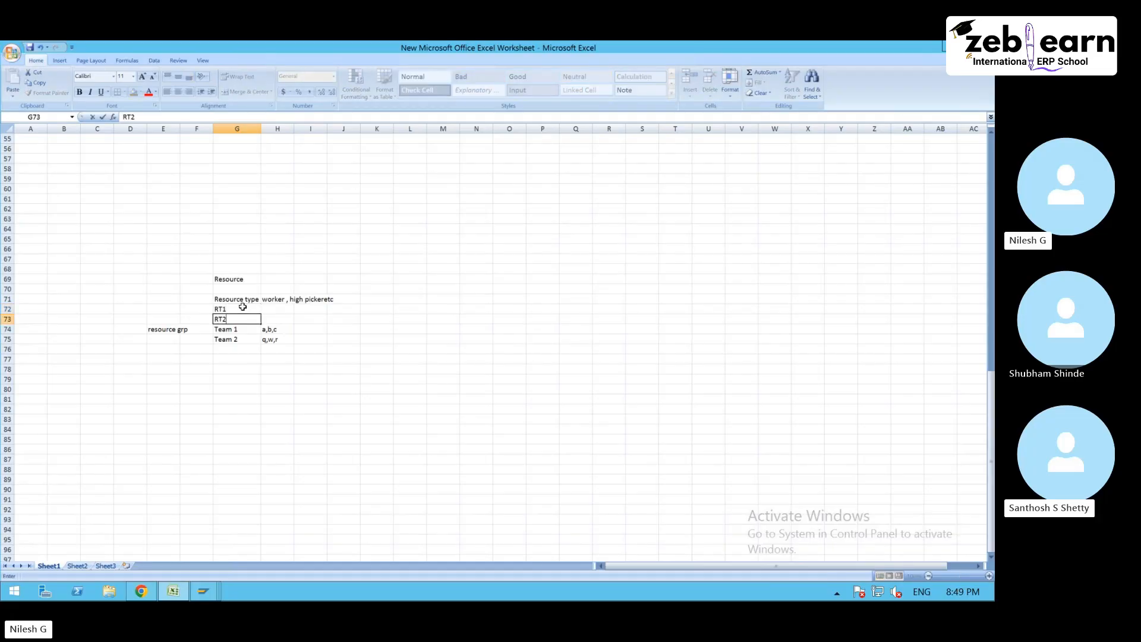
key(Return)
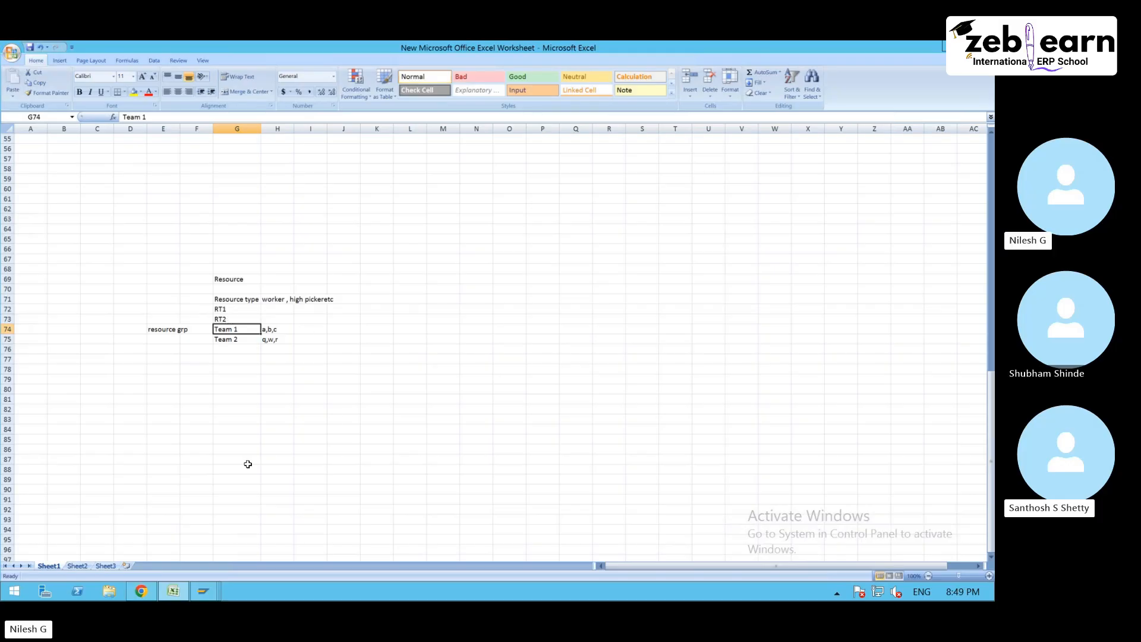
- Switch back to the SAP session with the new resource entries for warehouse 7500
mouse_move(202, 598)
click(261, 523)
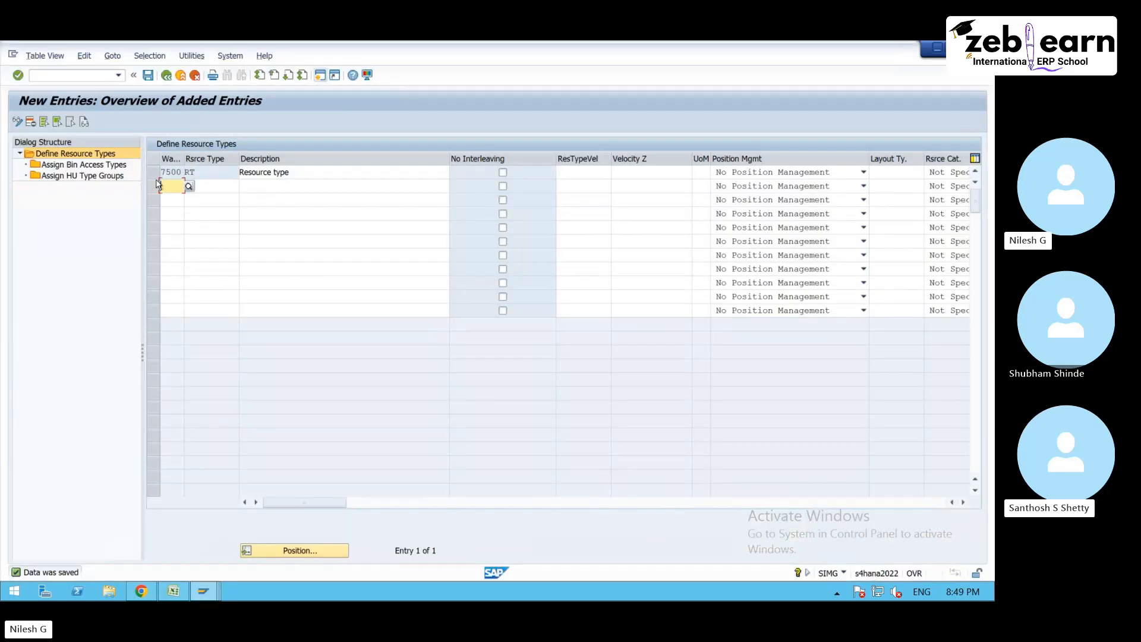
mouse_move(203, 591)
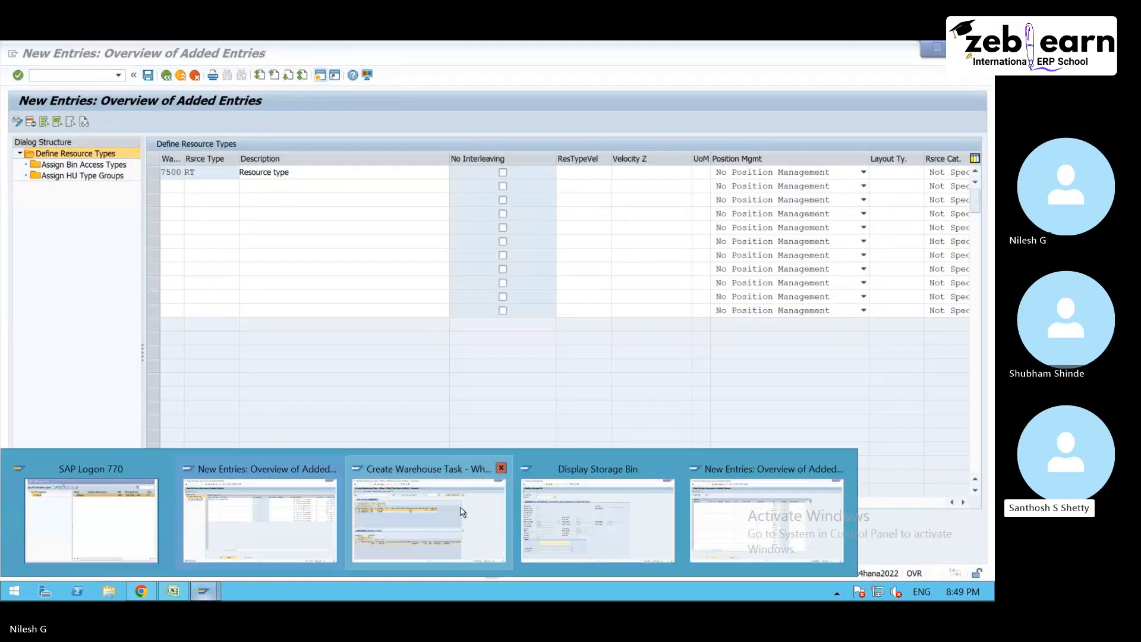
click(767, 520)
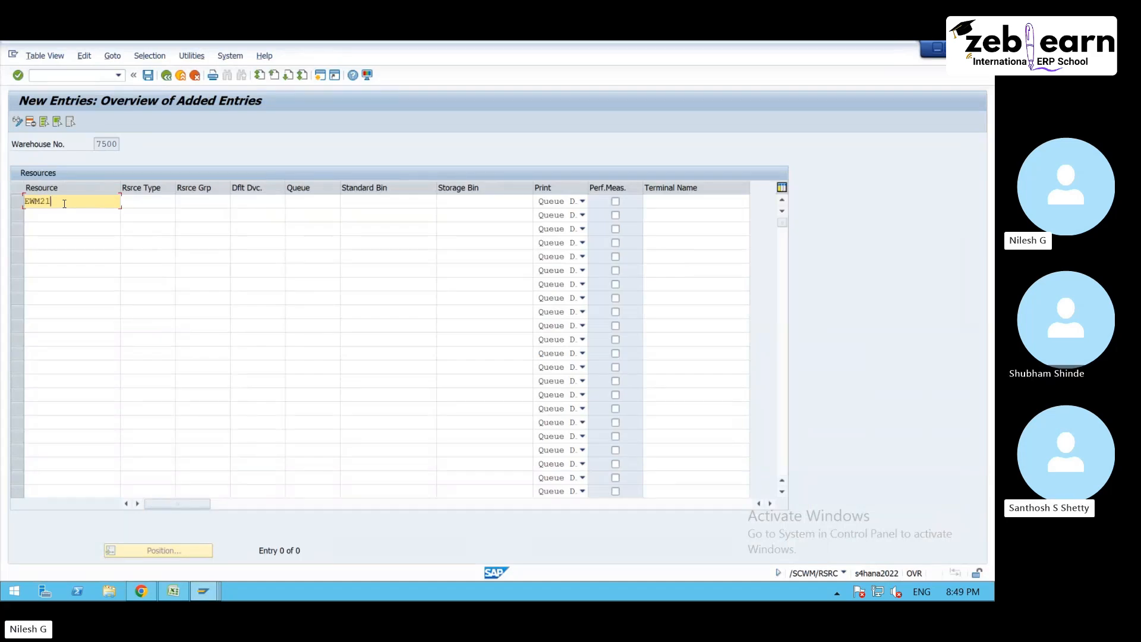
- Enter resource EWM21 in the first row with resource type RT and resource group RG01
text(EWM21)
click(140, 198)
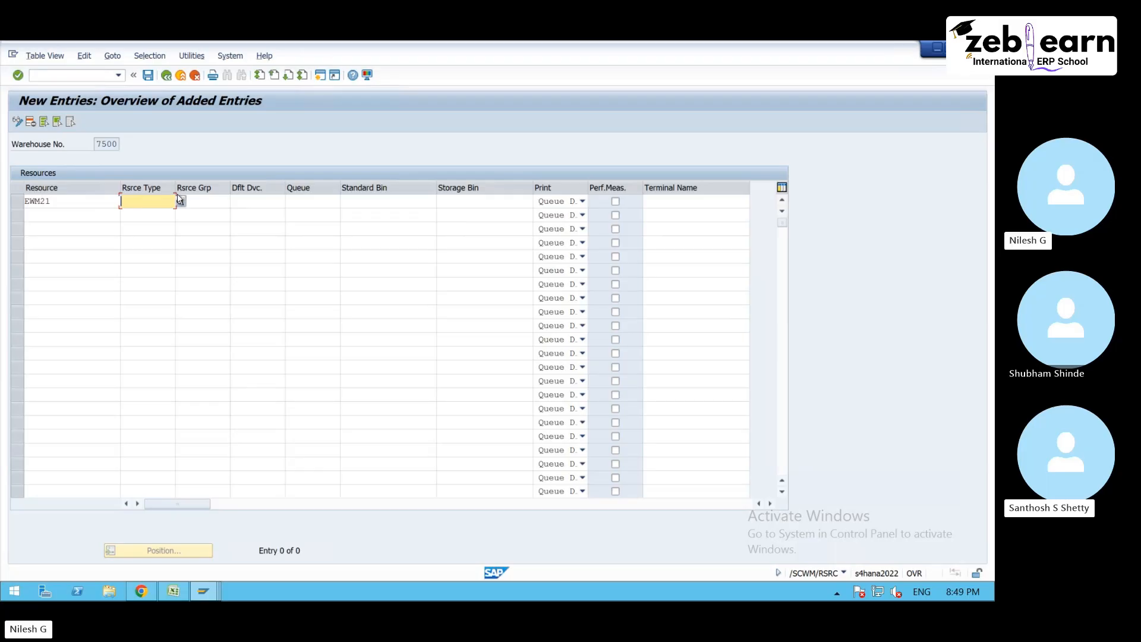
click(173, 591)
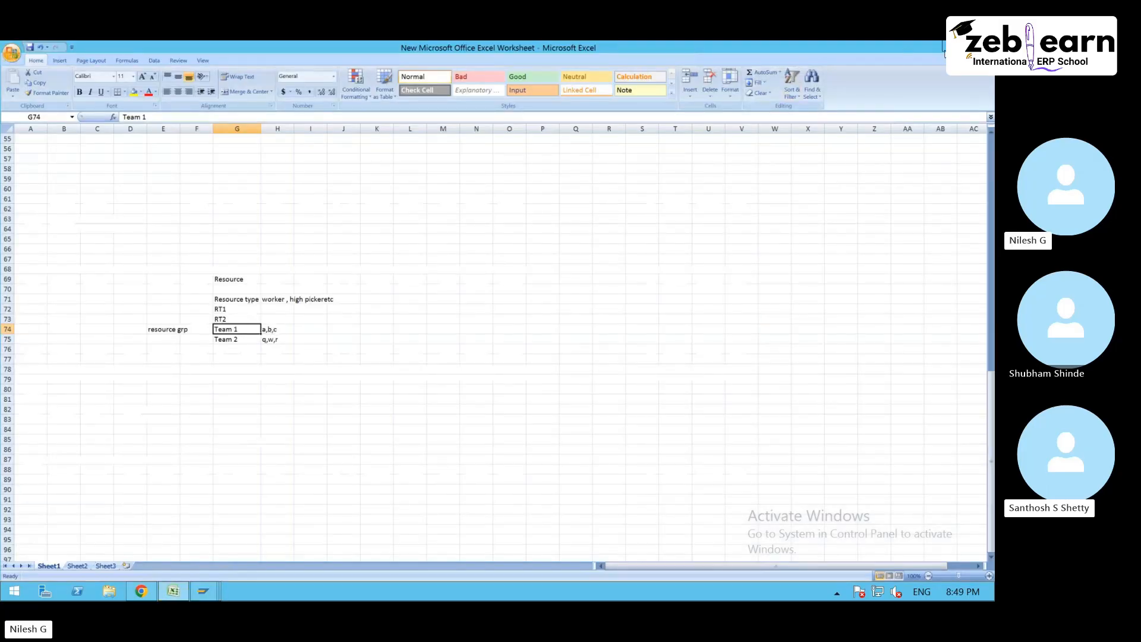
click(951, 47)
click(180, 201)
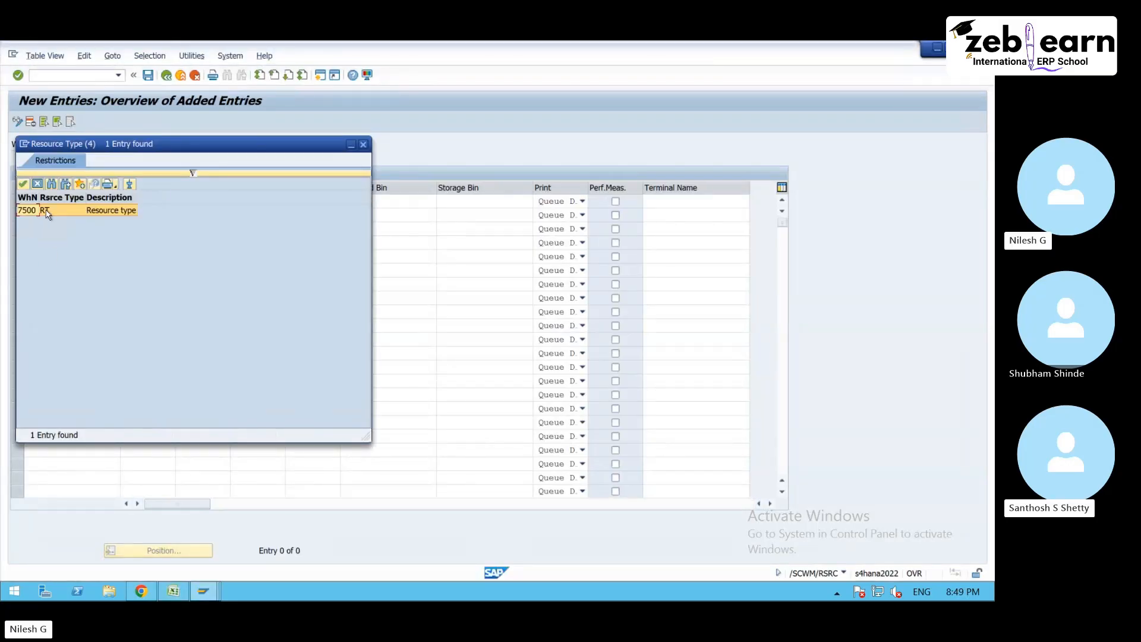
double_click(48, 210)
click(200, 203)
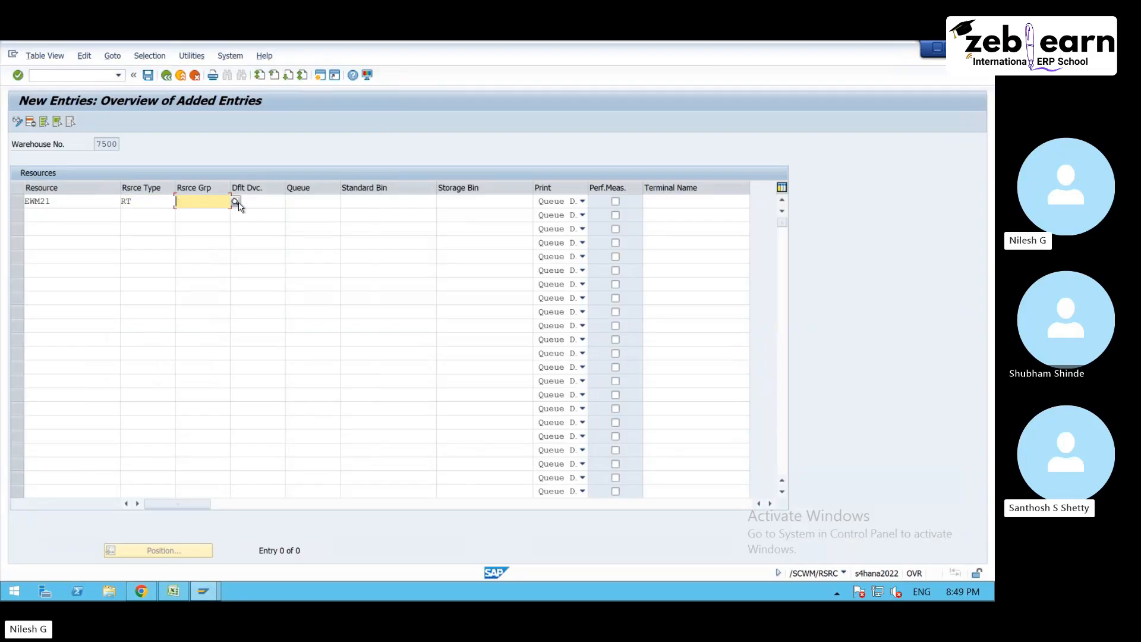
click(235, 202)
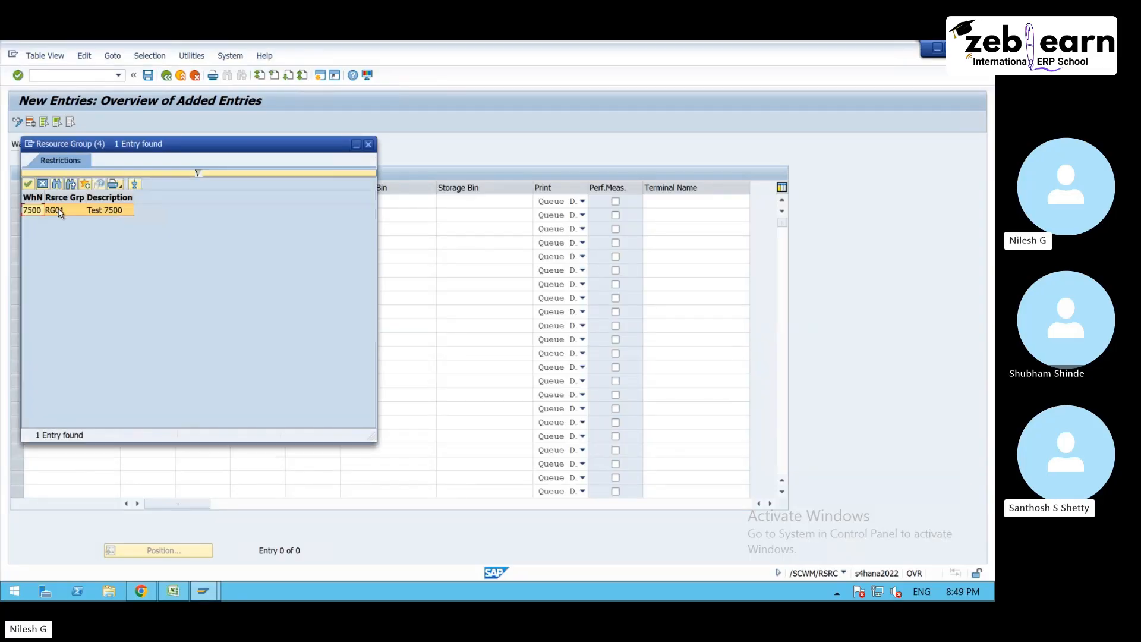
double_click(59, 211)
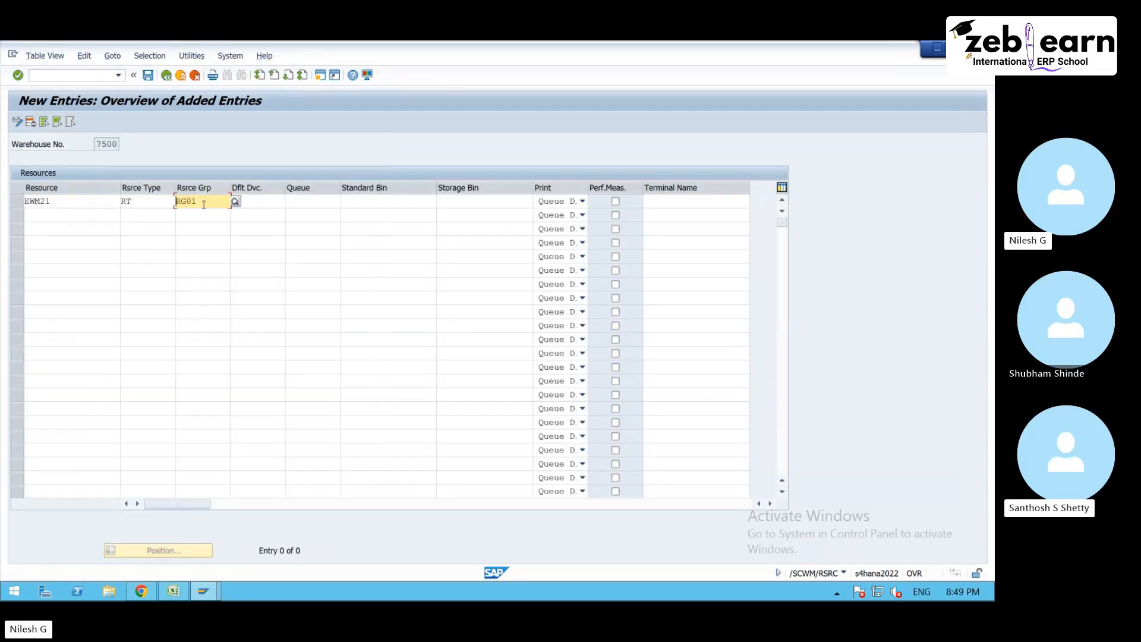
key(Return)
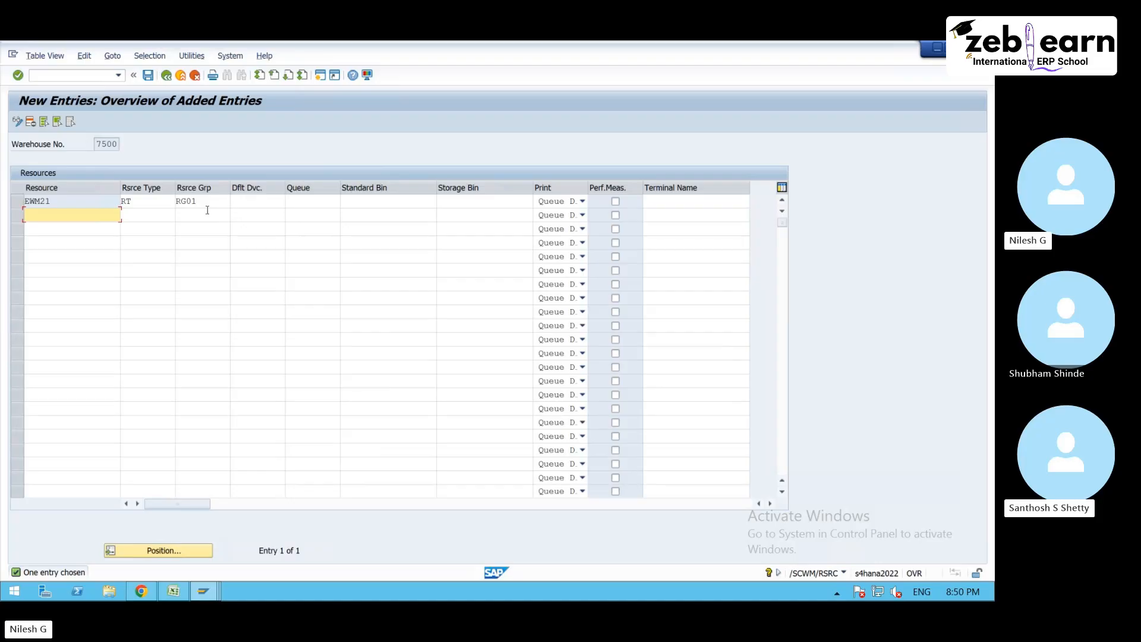
- Assign default presentation device YE00 to resource EWM21 and save the entry
click(266, 201)
click(290, 202)
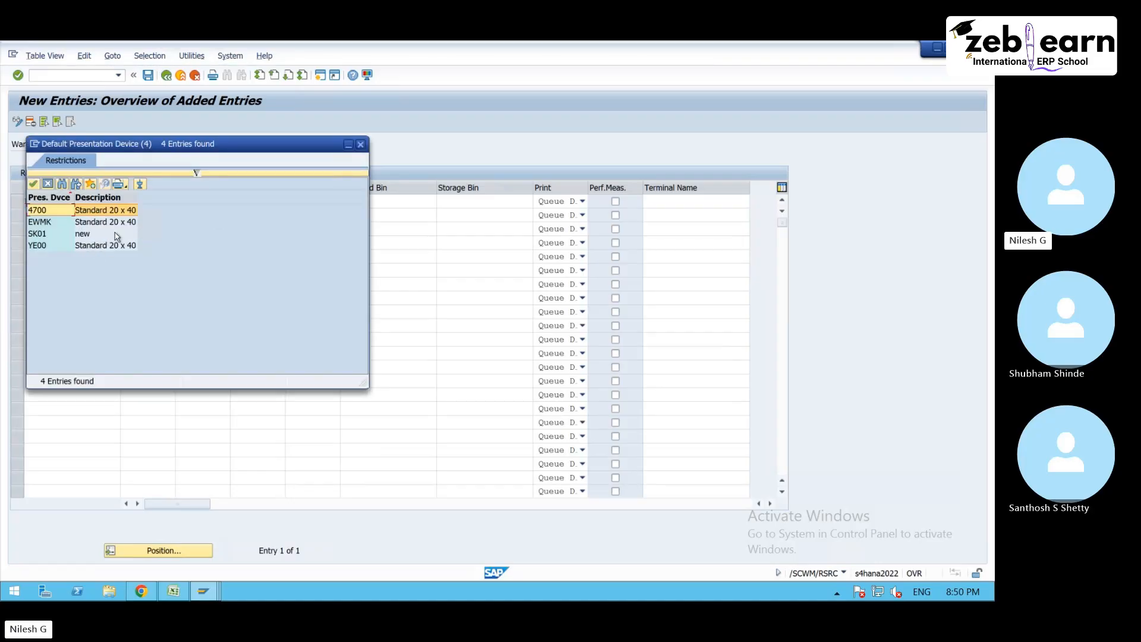
double_click(118, 245)
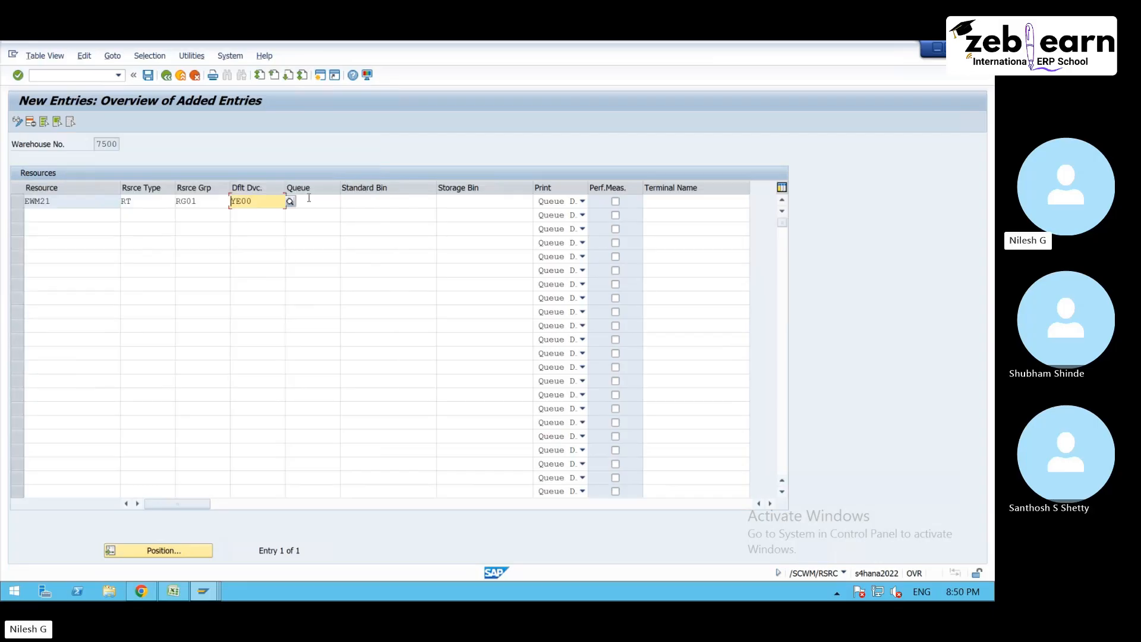
click(315, 202)
key(Return)
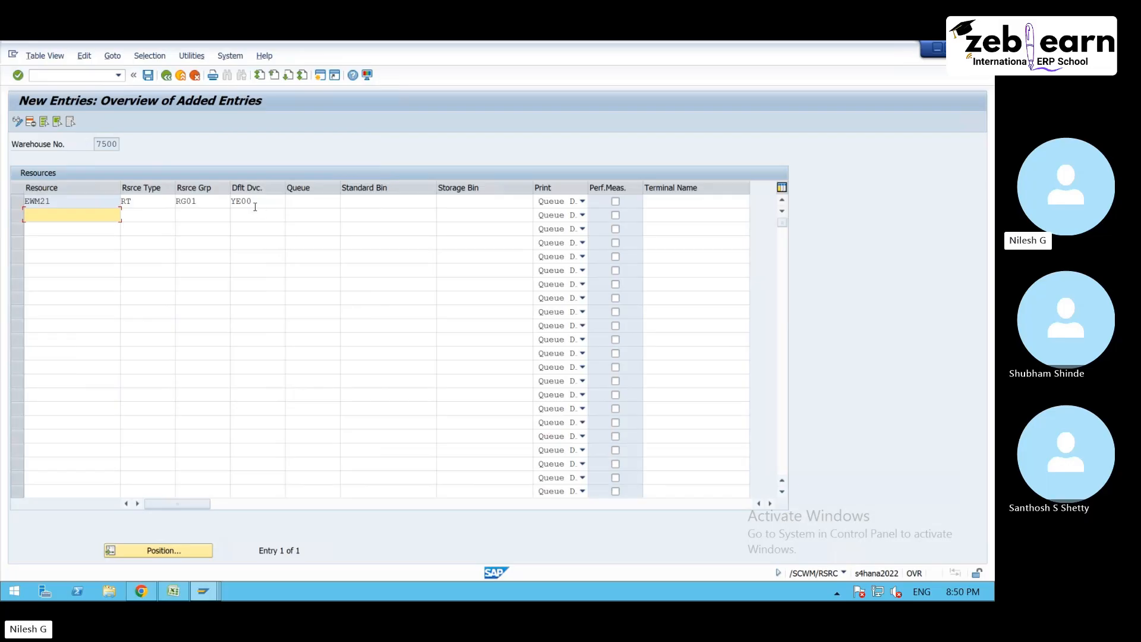
click(60, 203)
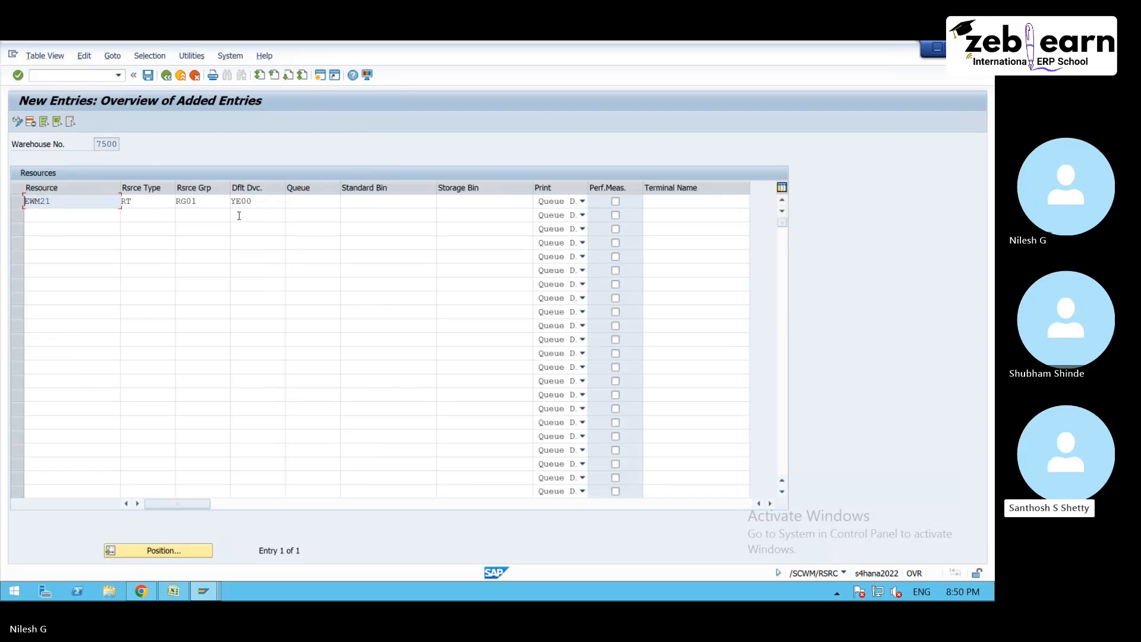
click(150, 76)
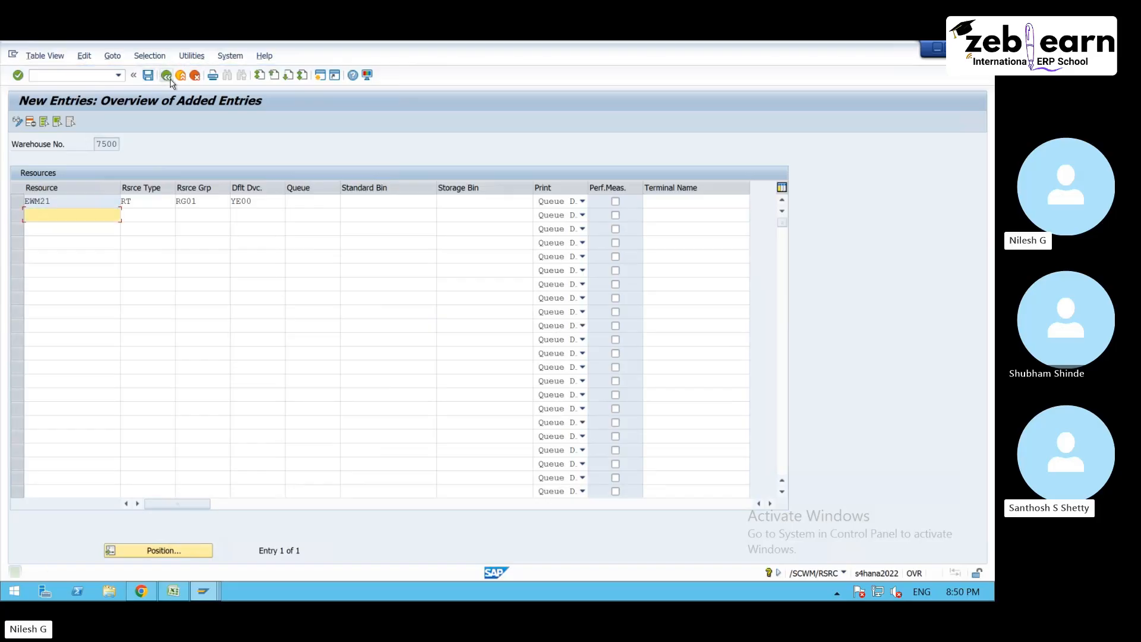
- Leave the resource maintenance, open Maintain Users (/SCWM/USER) and make the RF user settings editable
click(167, 77)
click(167, 77)
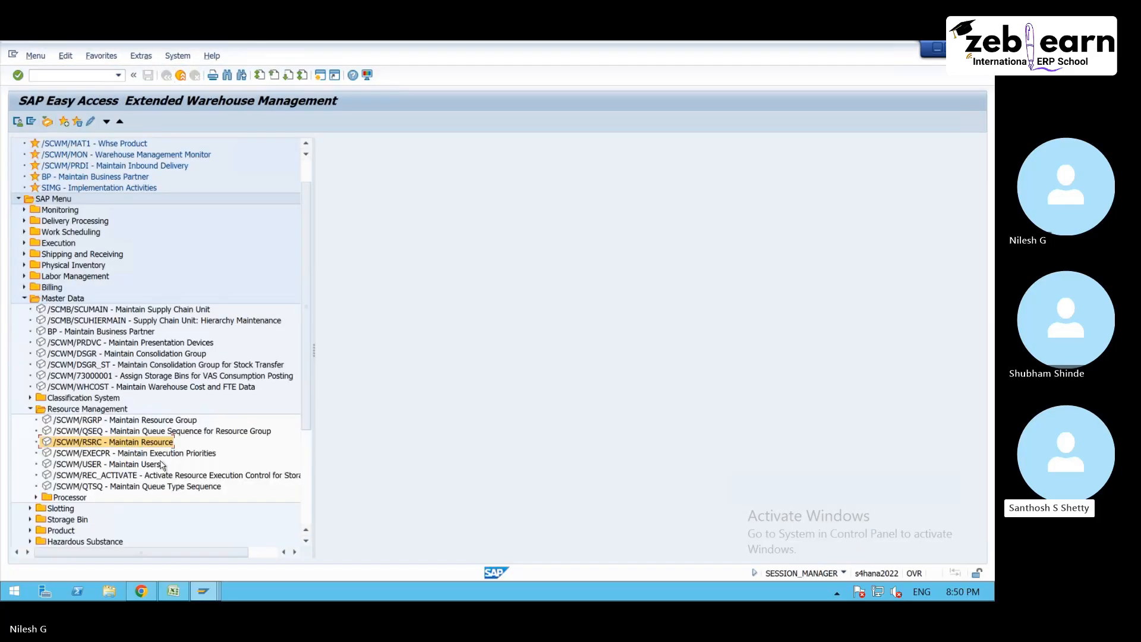
click(144, 467)
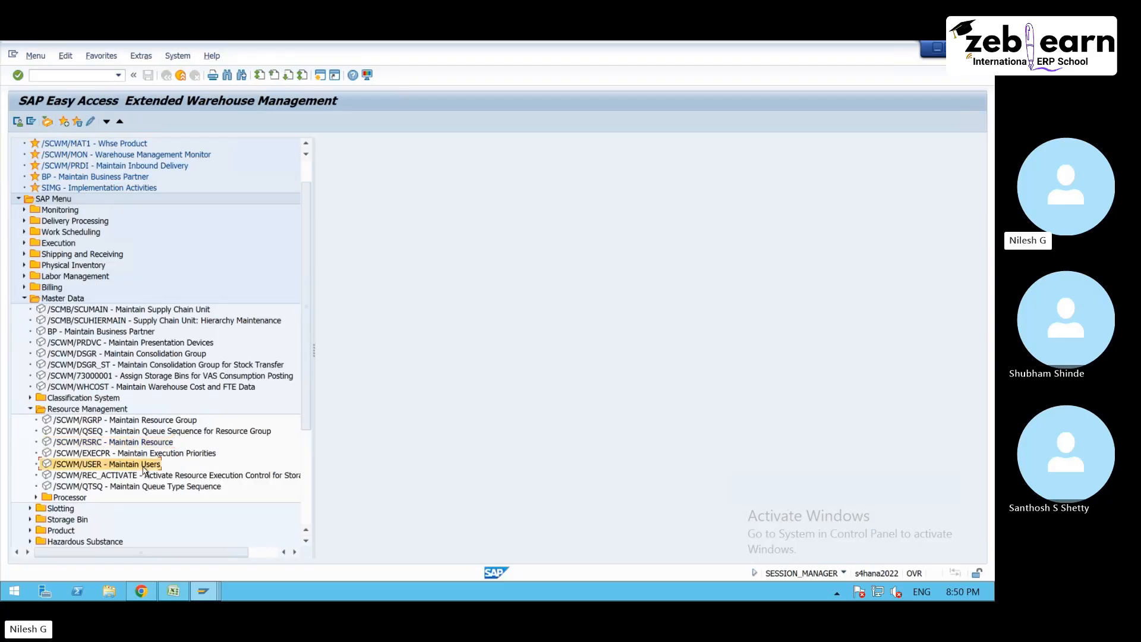
double_click(145, 469)
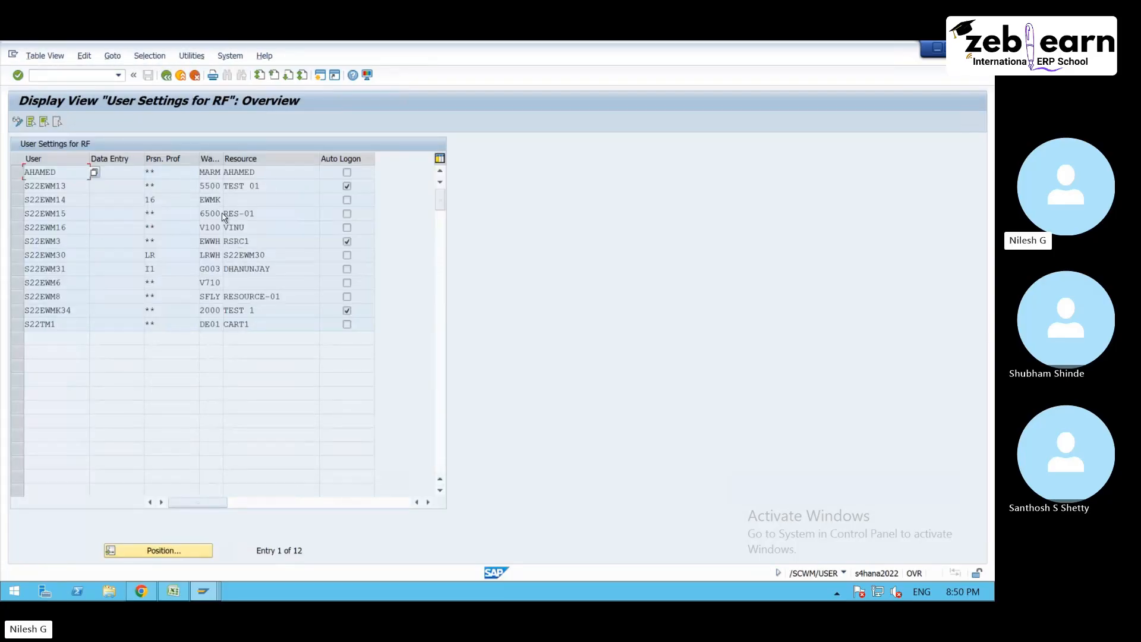
click(17, 122)
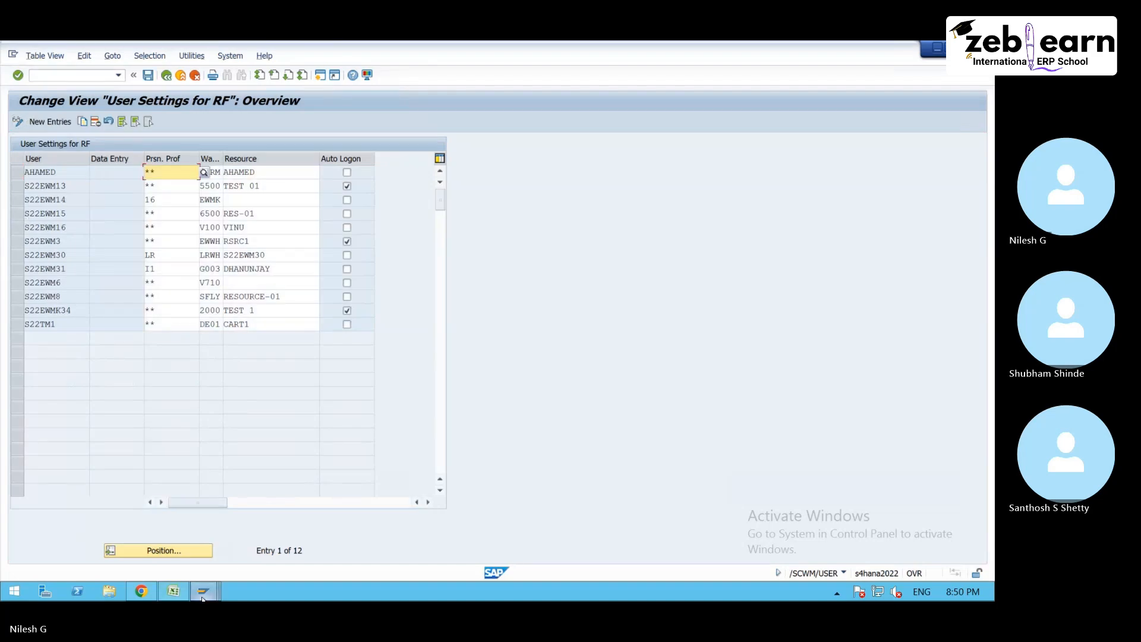
- Open another s4hana logon window, fill in and copy the user ID, and close that window without logging on
mouse_move(202, 598)
click(113, 517)
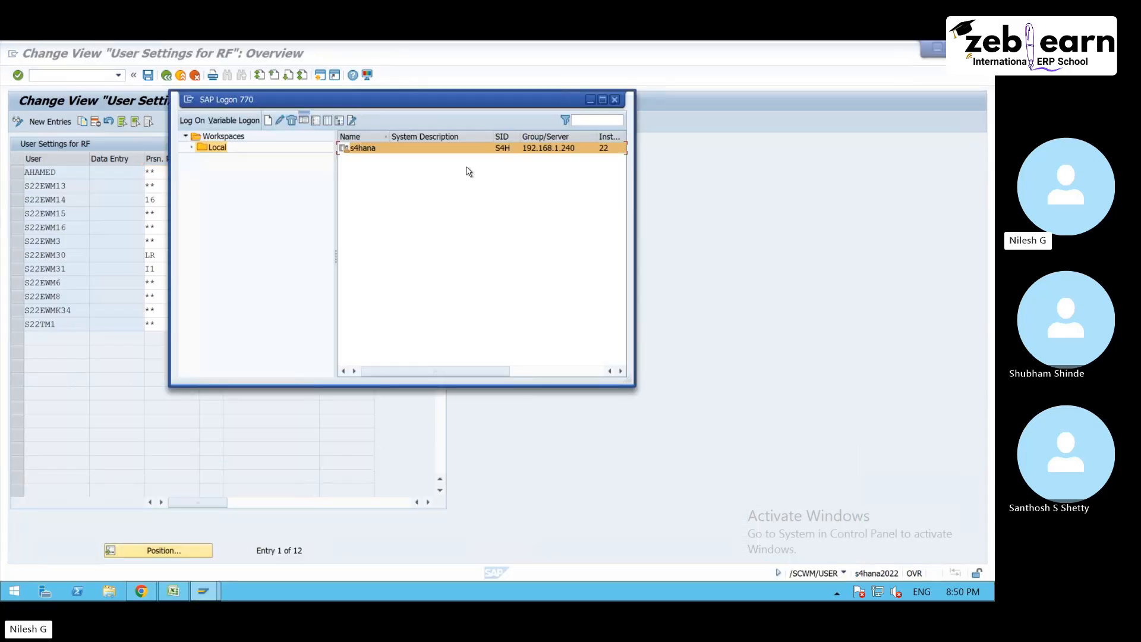
double_click(429, 148)
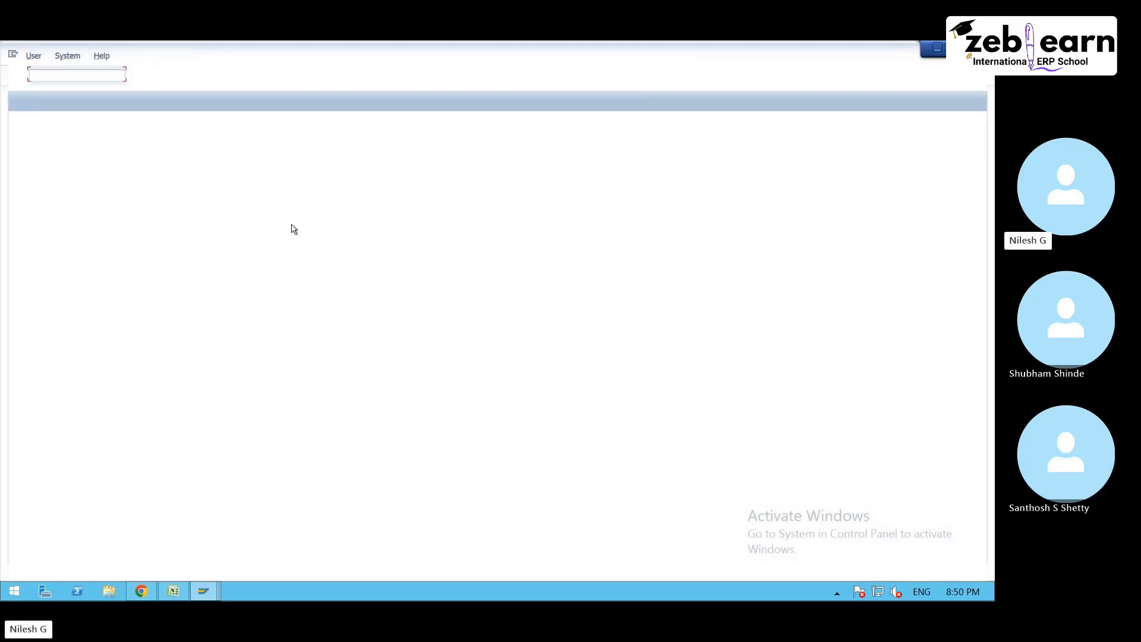
text(s)
click(147, 187)
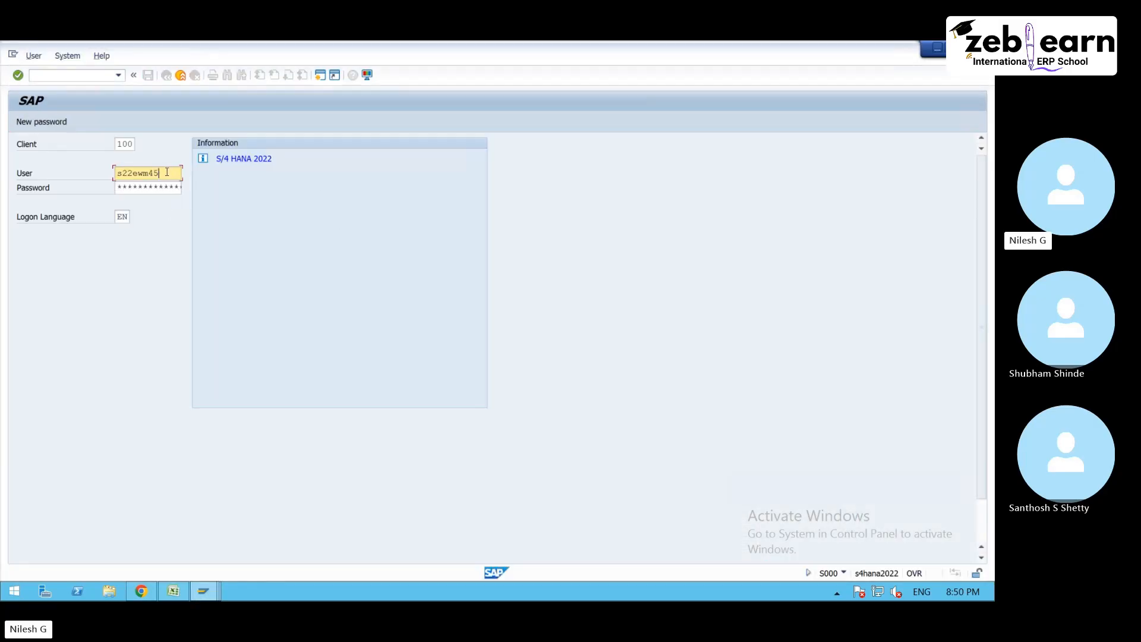
drag(167, 173, 116, 174)
key(ctrl+c)
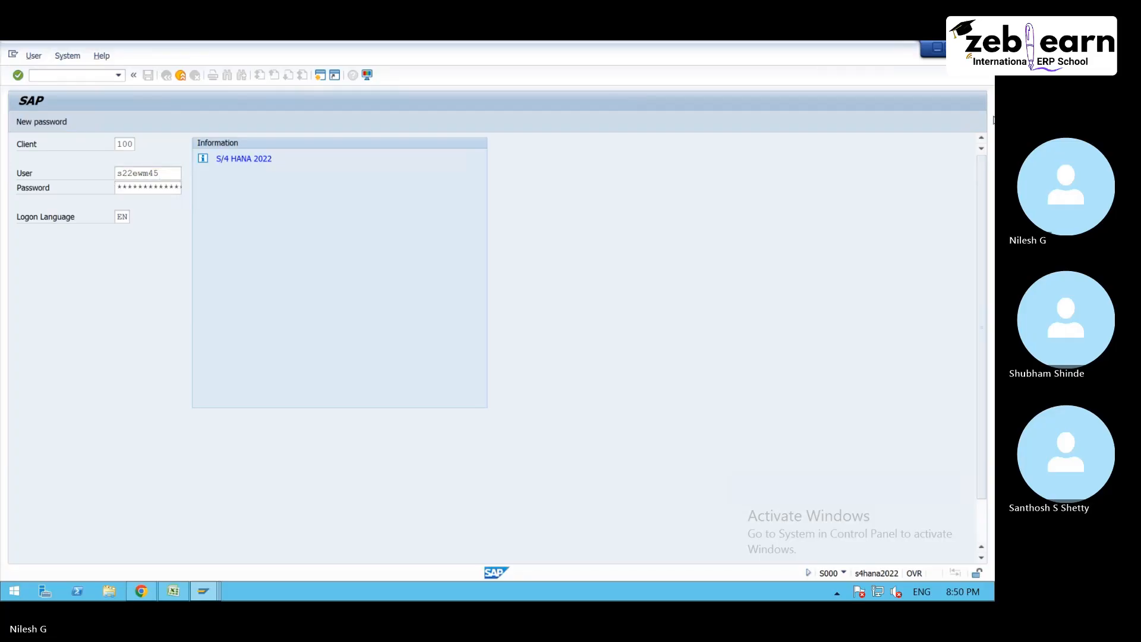
click(980, 49)
click(19, 374)
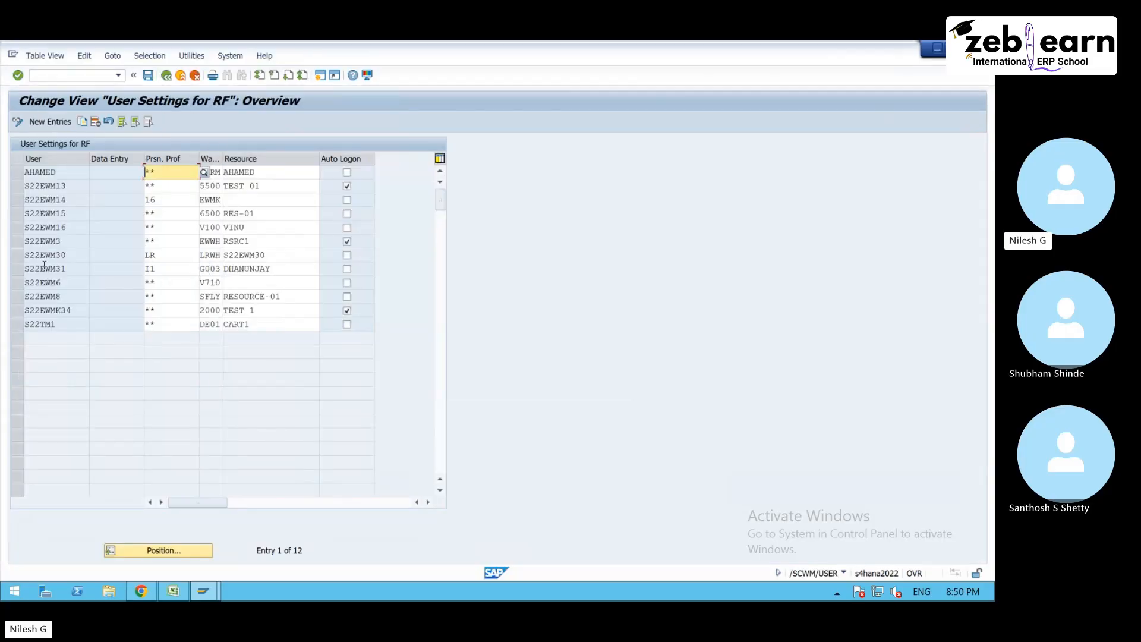
- Add a new RF user settings entry with the copied user ID, warehouse 7500 and resource EWM21
click(53, 122)
click(63, 173)
key(ctrl+v)
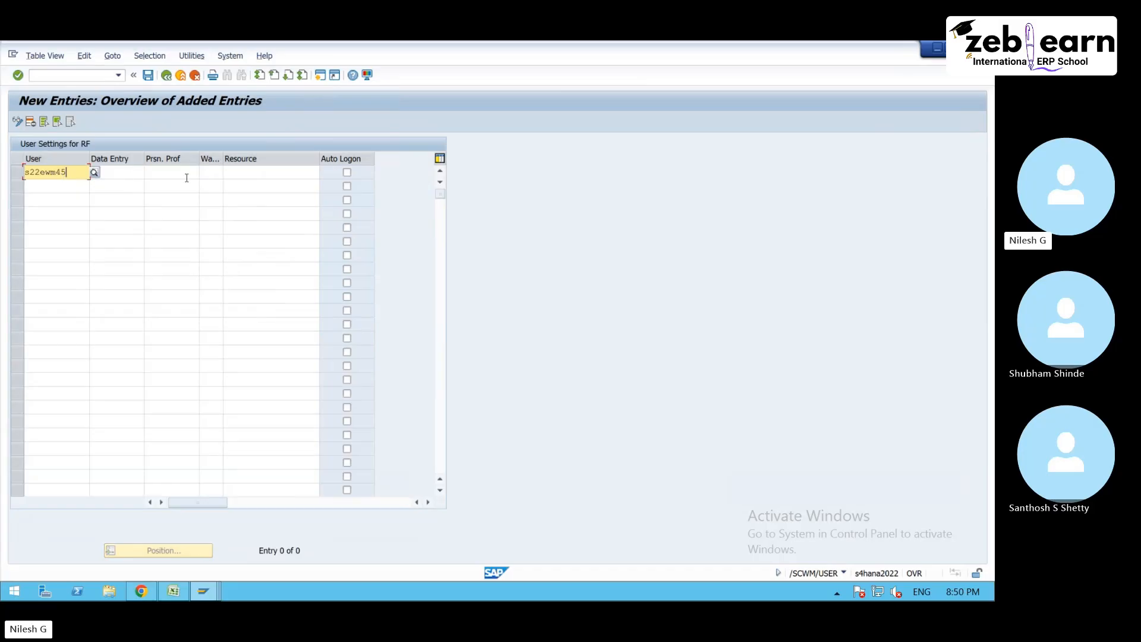
click(215, 172)
text(7500)
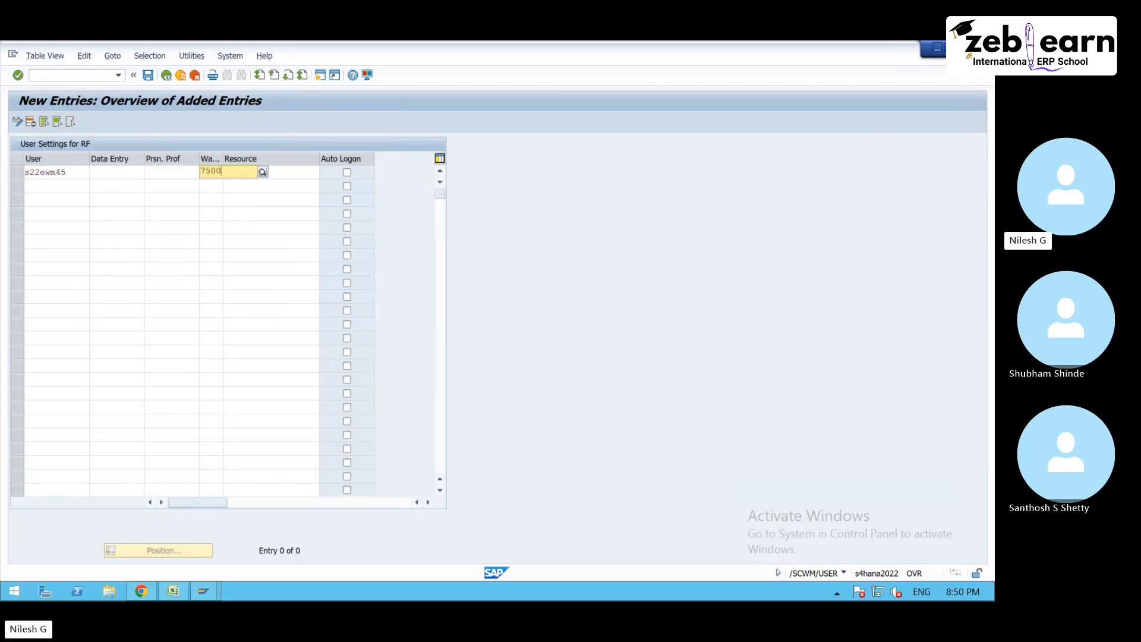
key(Tab)
click(328, 173)
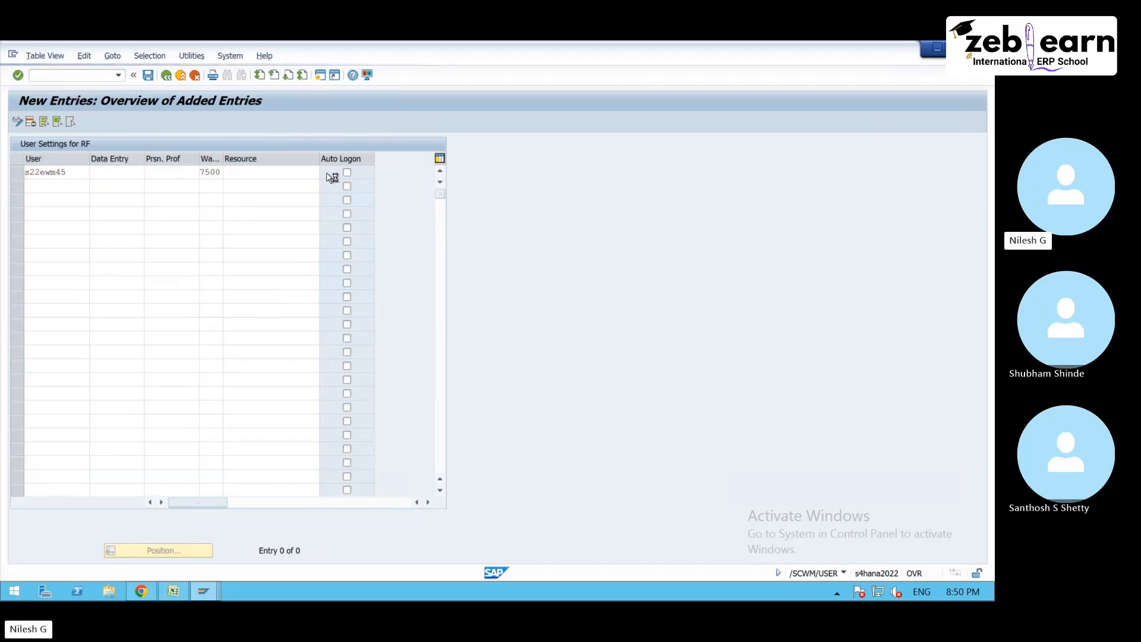
double_click(79, 213)
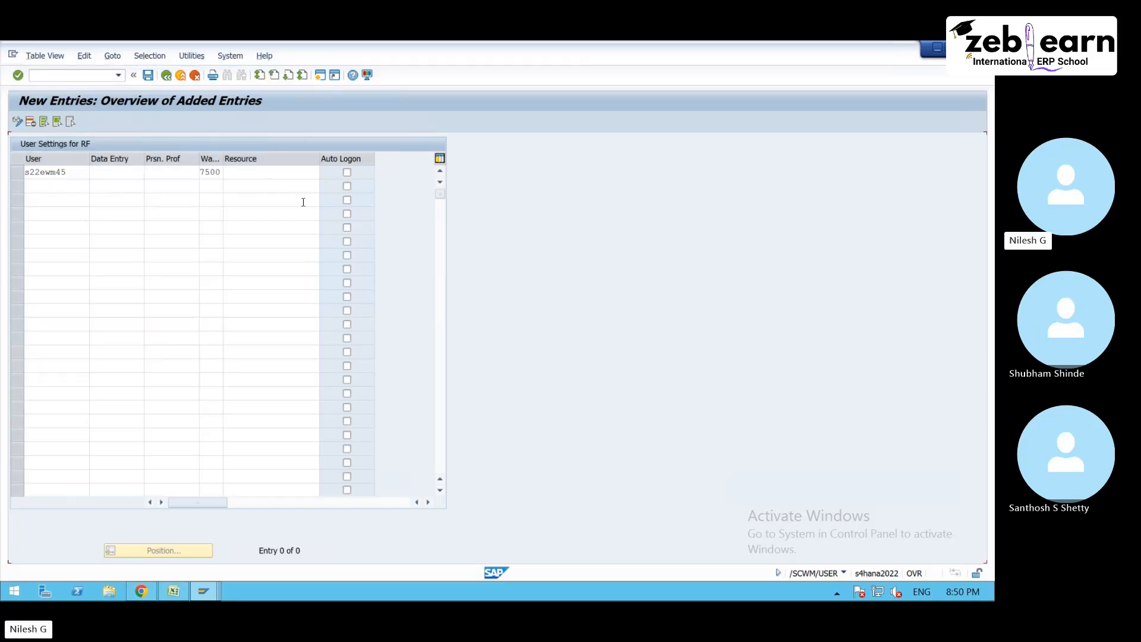
key(Return)
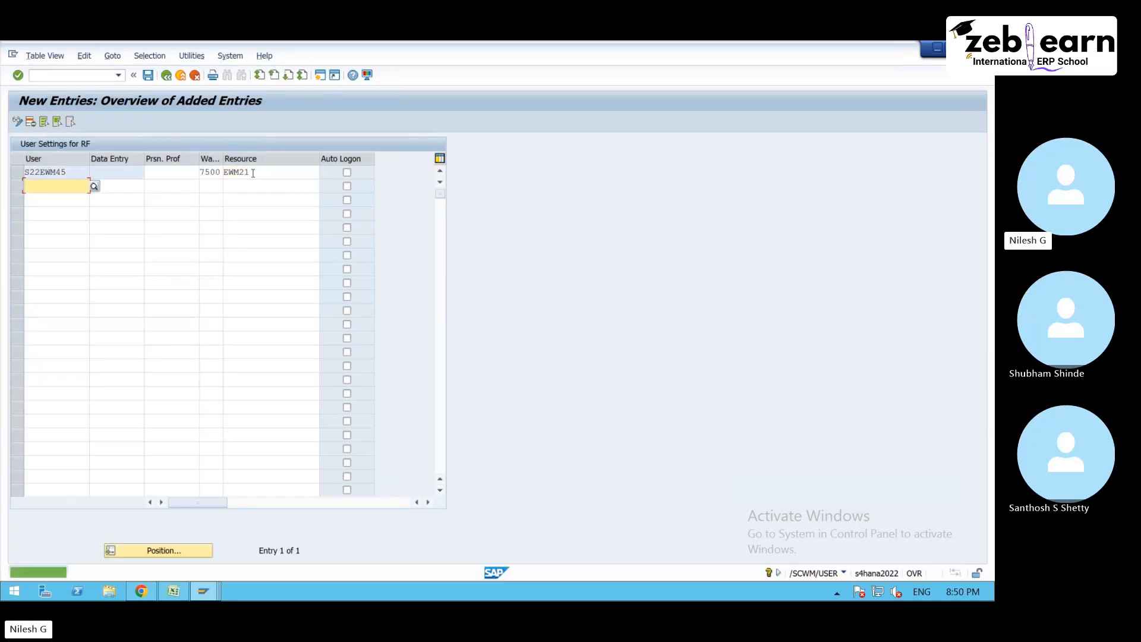
- Copy the user ID from the new RF user settings entry and save the entry
drag(70, 173, 29, 172)
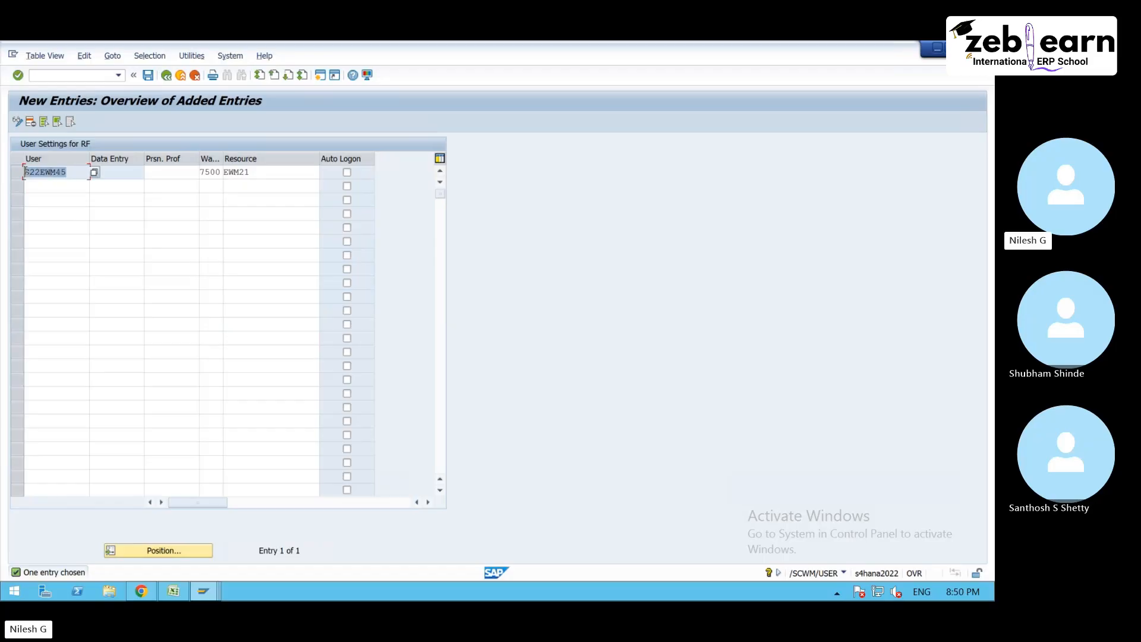
key(ctrl+c)
click(266, 172)
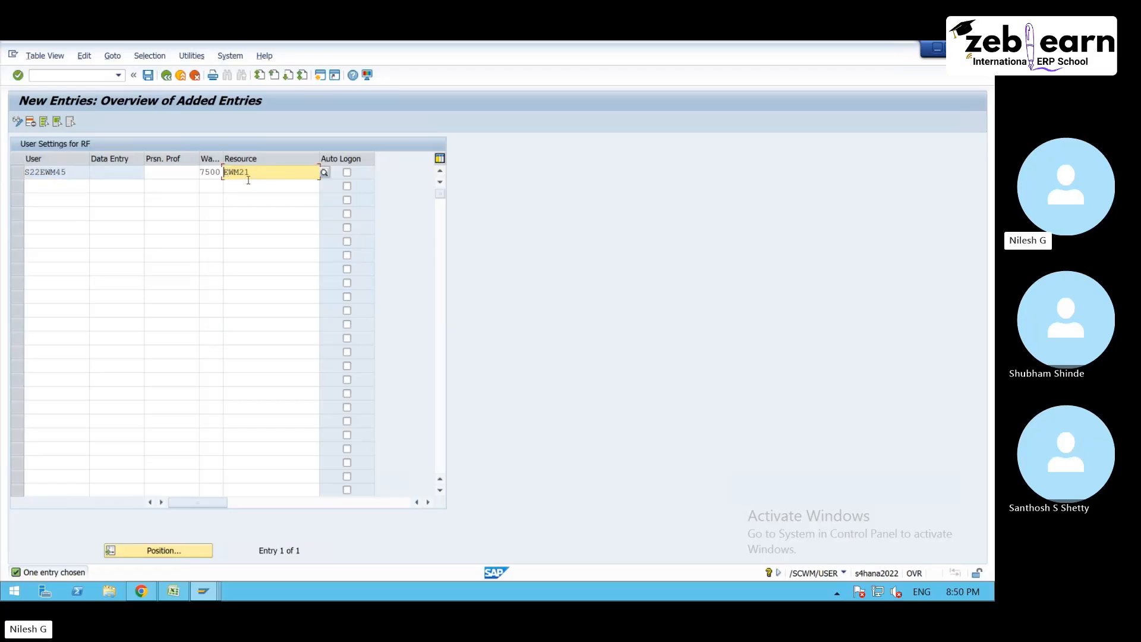
click(148, 75)
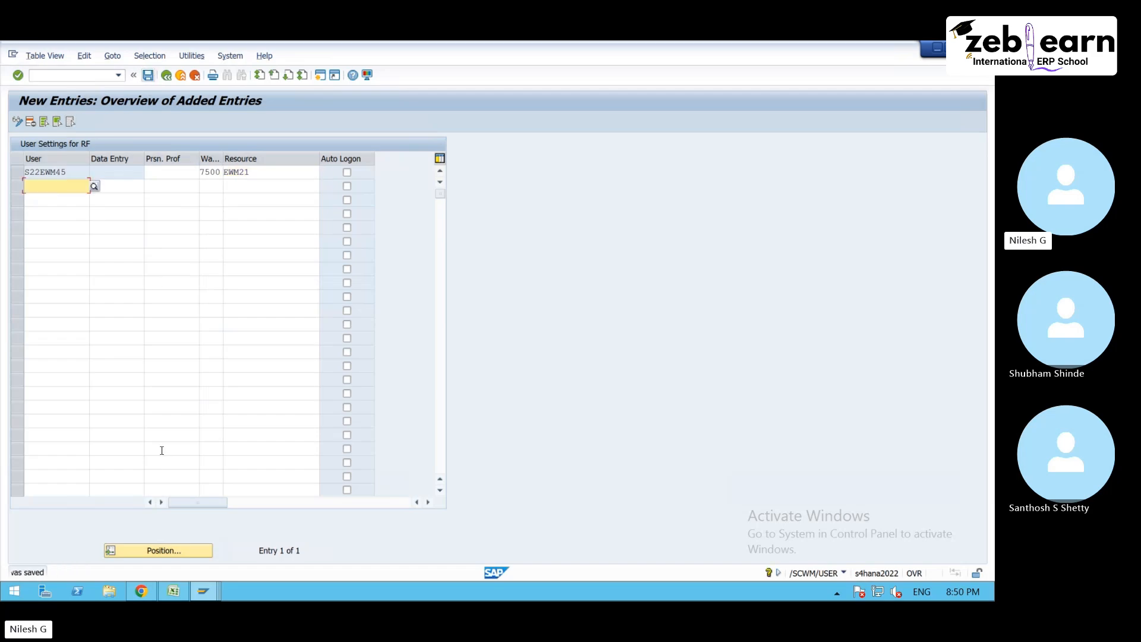
- Switch to Chrome, search Google Images for "resource in ewm" in a new tab and open the Resource Definition diagram
click(152, 597)
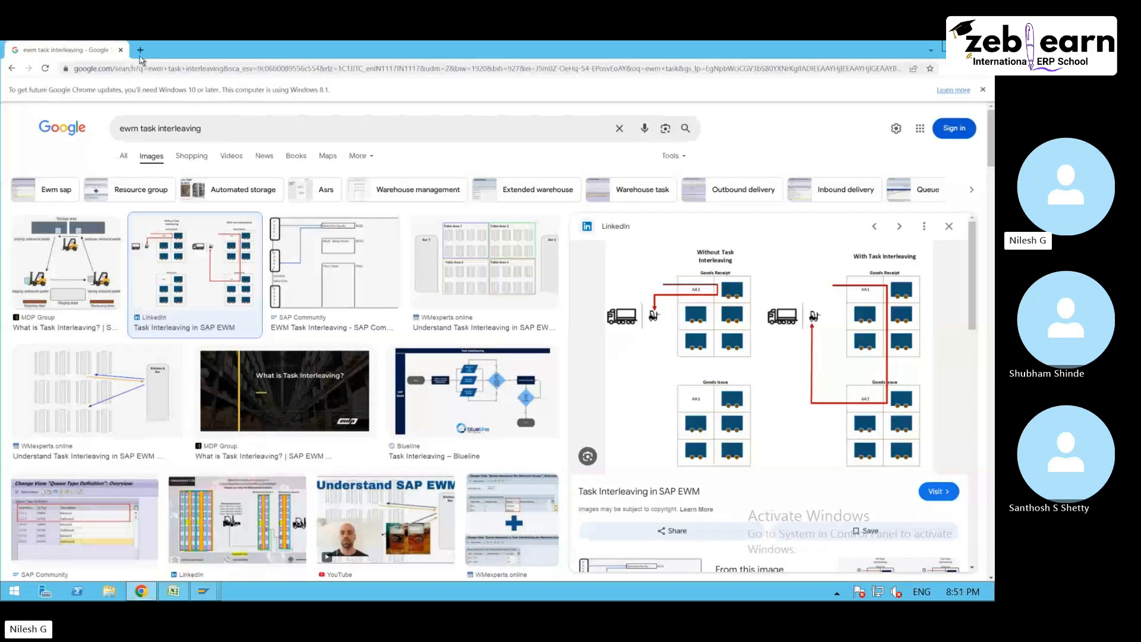
key(ctrl+t)
click(395, 244)
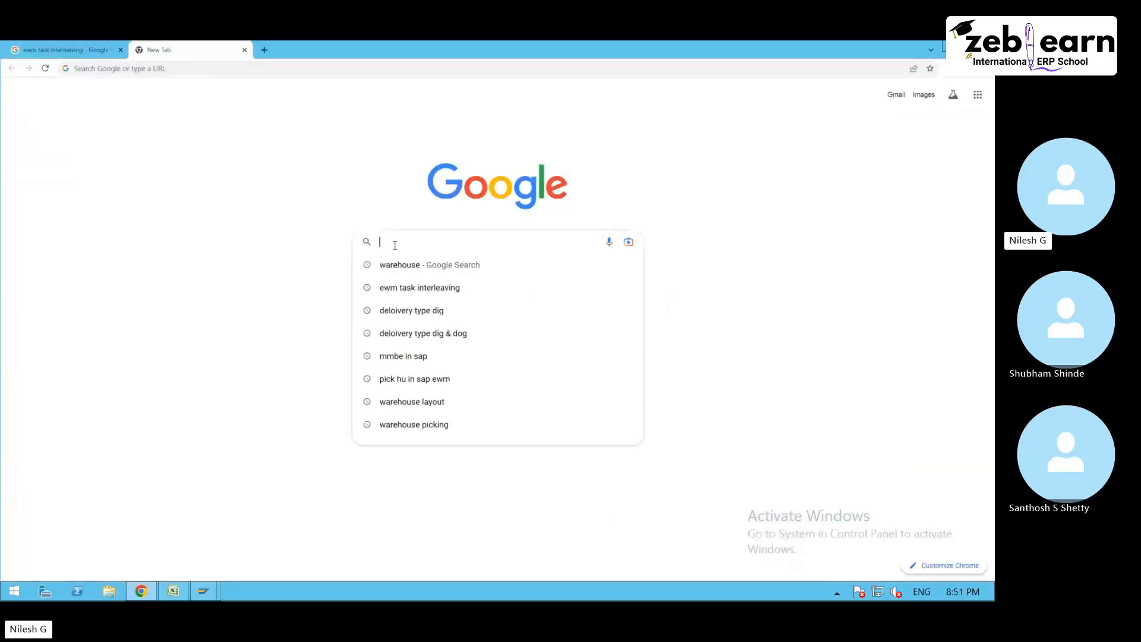
text(re)
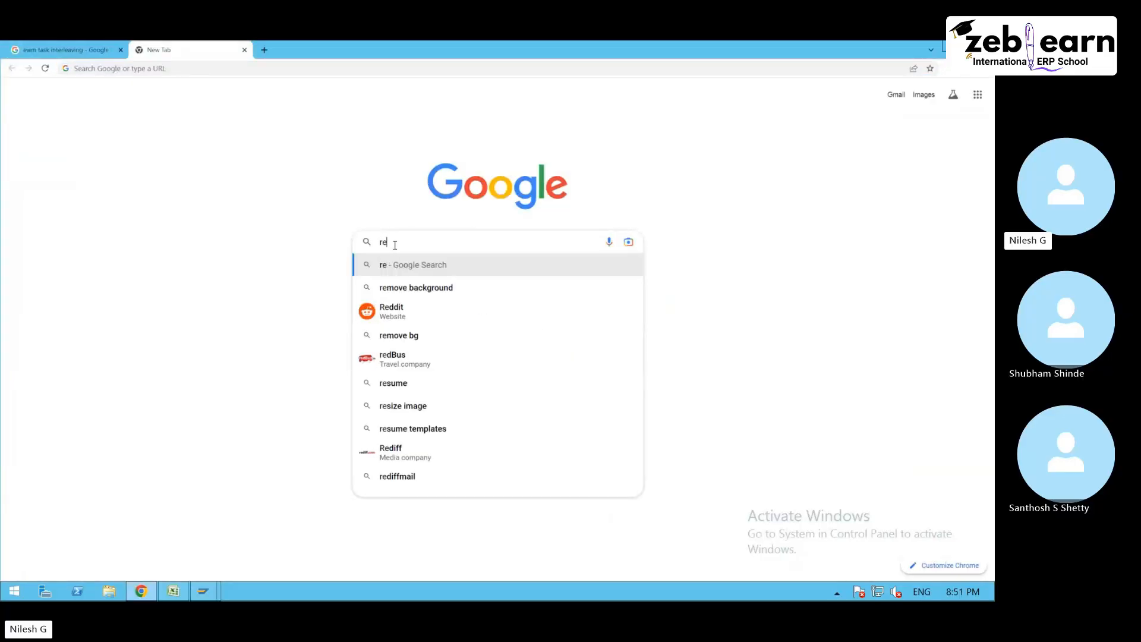
text(source in)
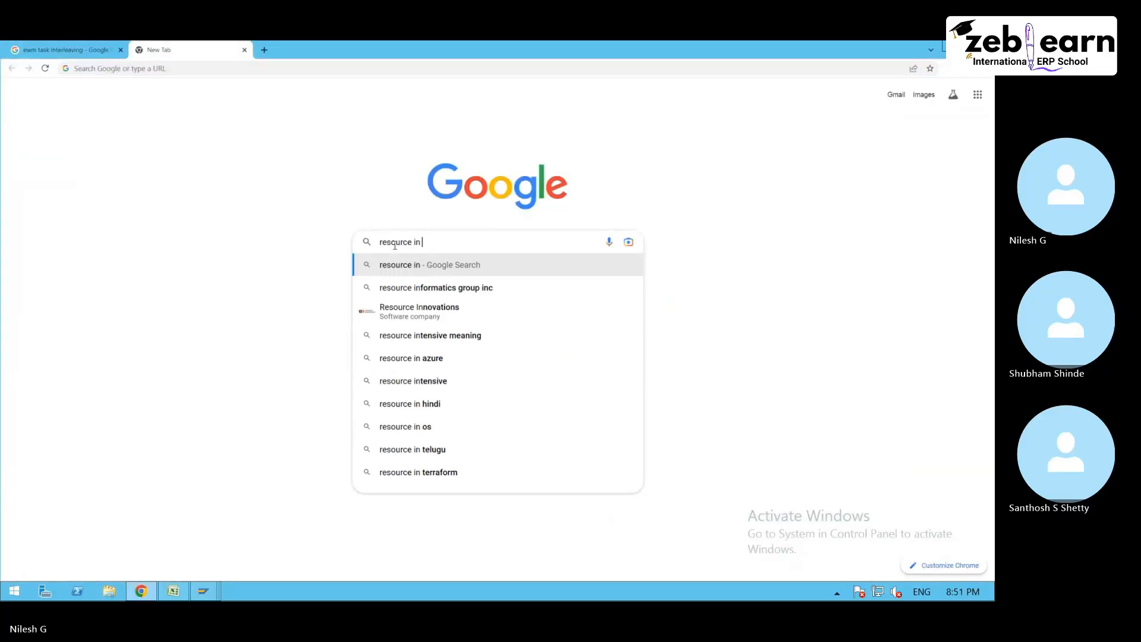
text( ewm)
key(Return)
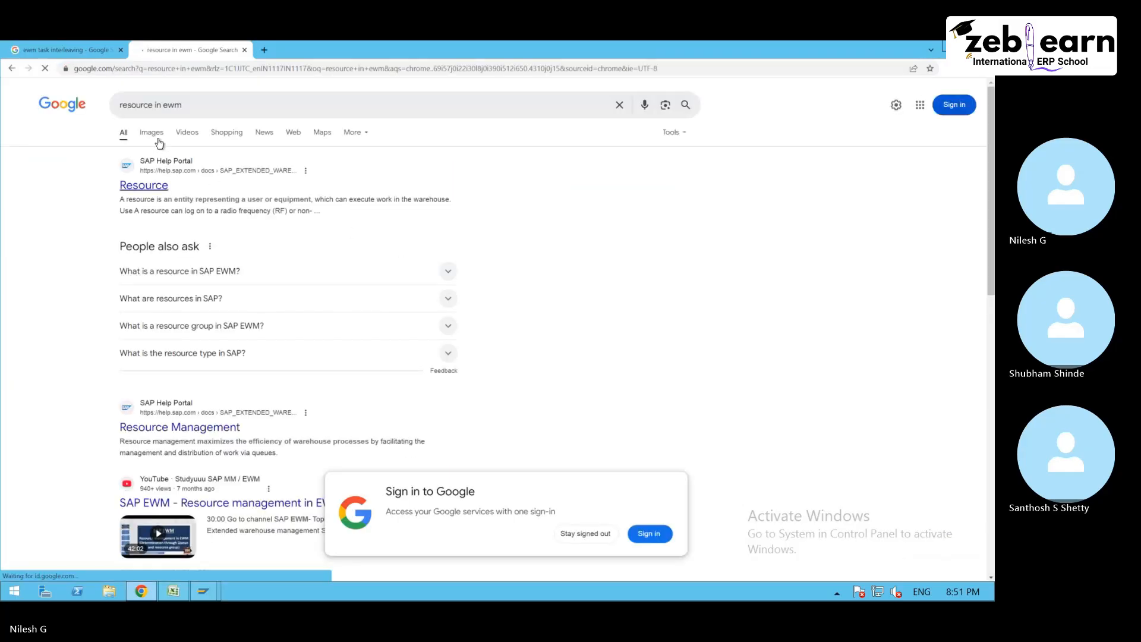
click(158, 140)
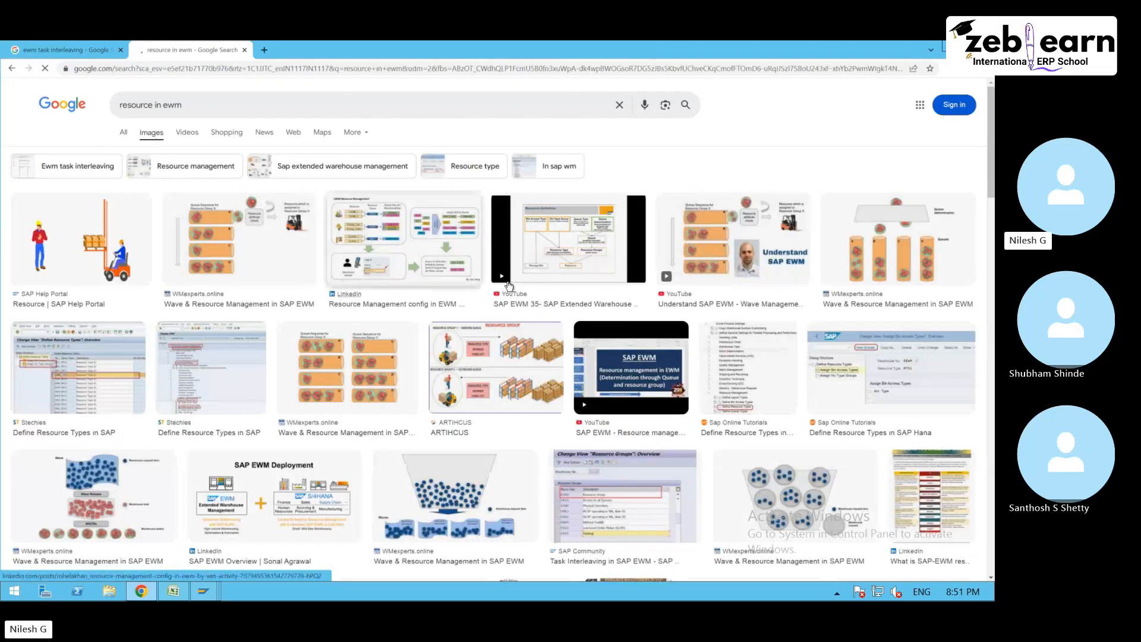
click(588, 244)
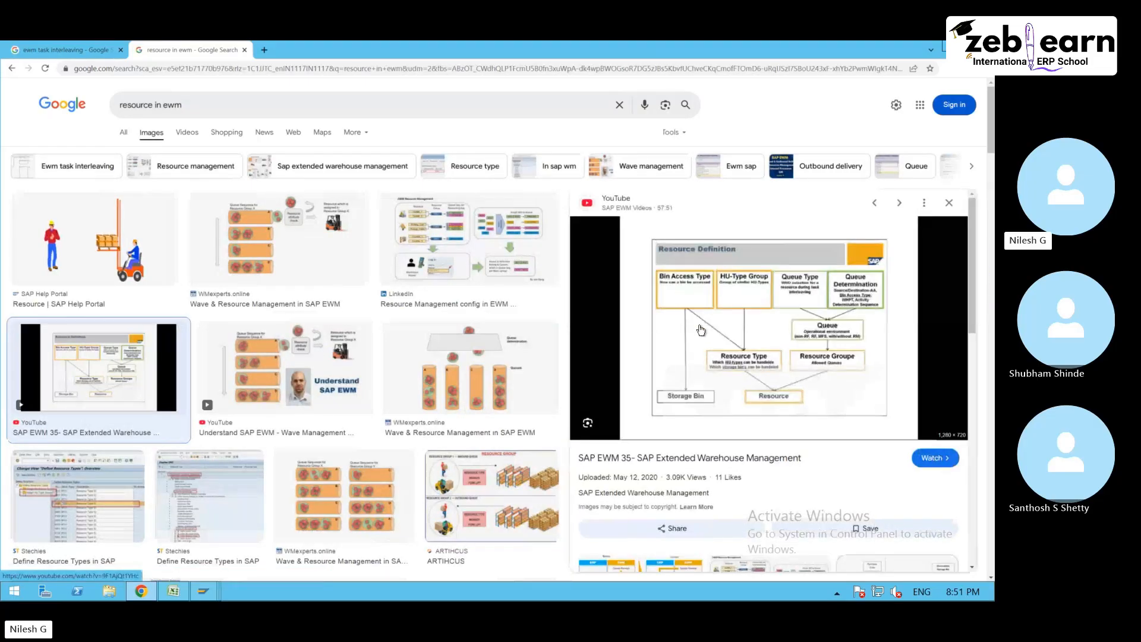
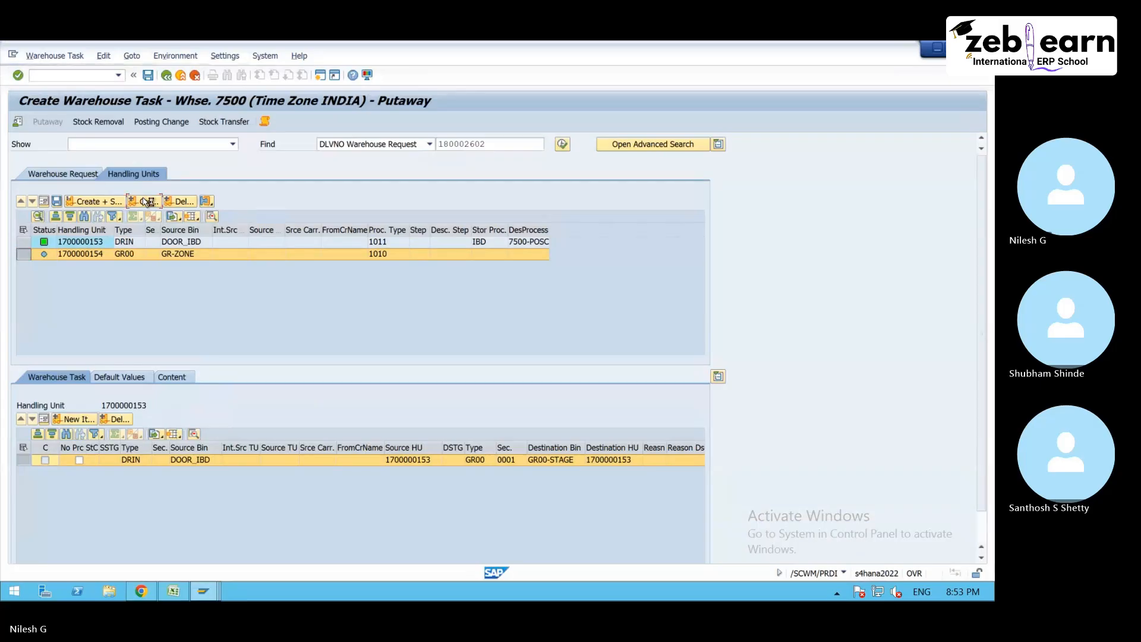
- Open the putaway task creation log and examine its queue determination messages
click(264, 122)
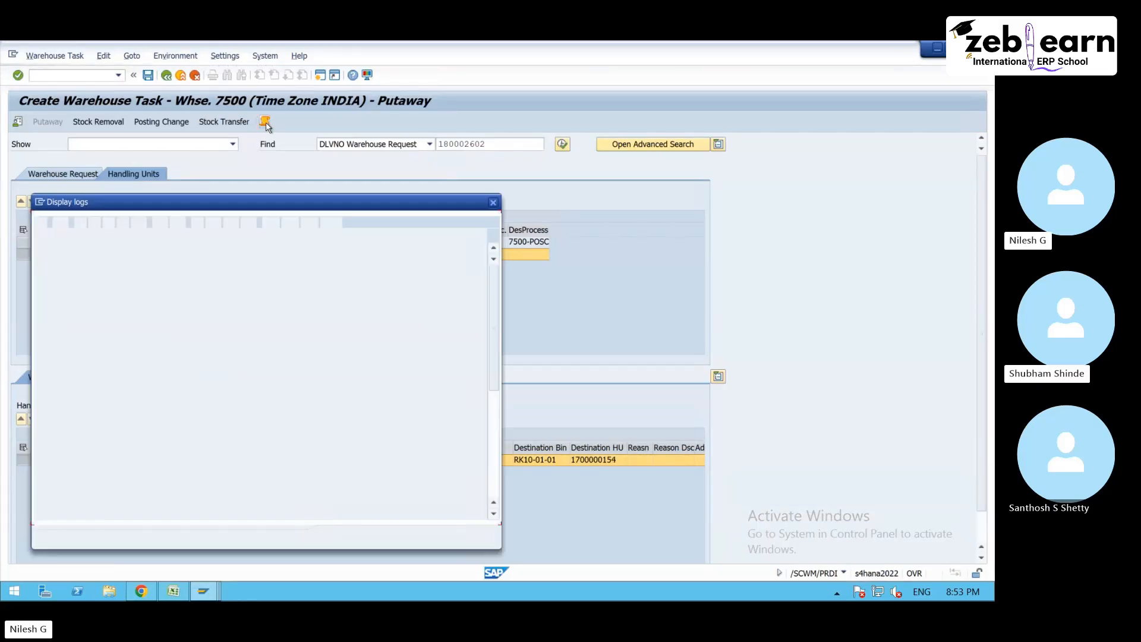
scroll(202, 484, down, 6)
click(203, 483)
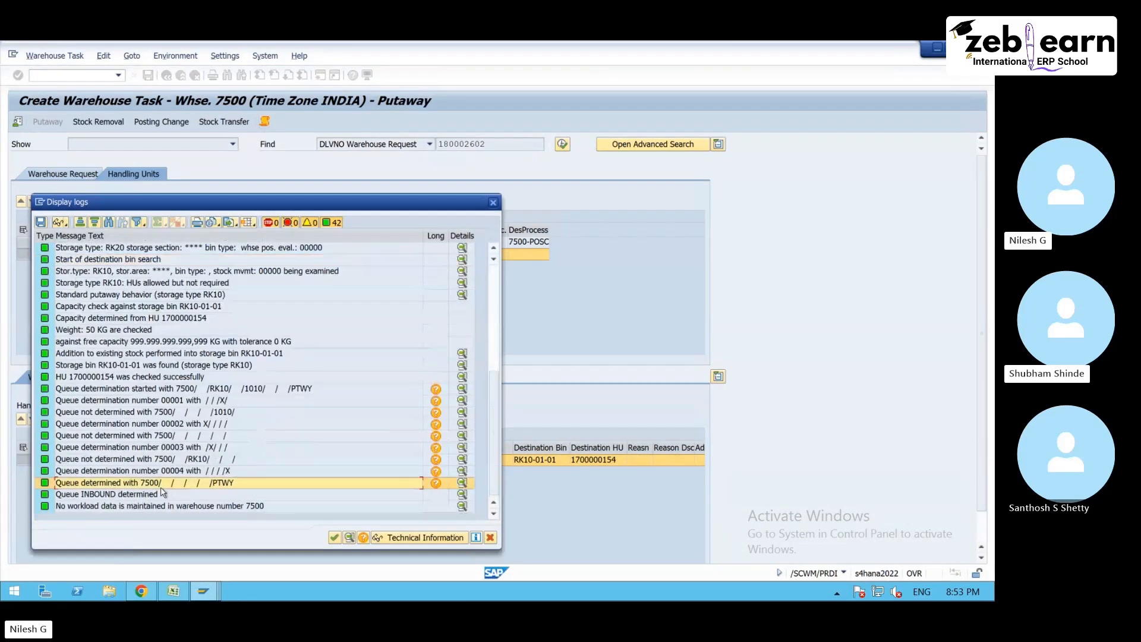
click(159, 496)
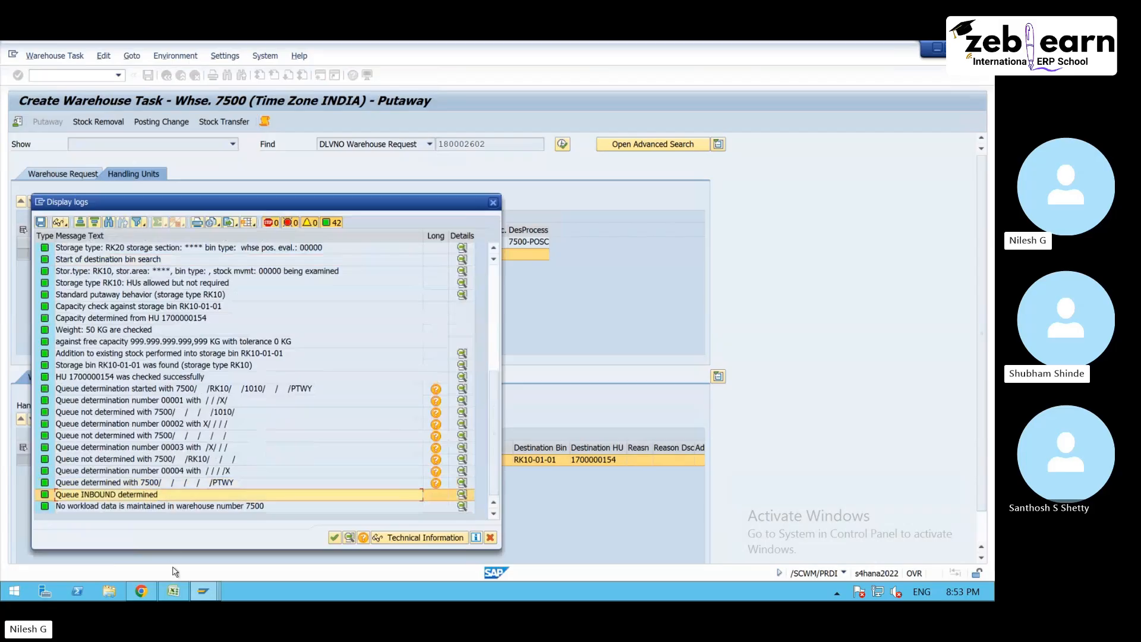
- Switch to Chrome to view the Resource Definition diagram, then return to the SAP warehouse task creation and close its log
click(140, 590)
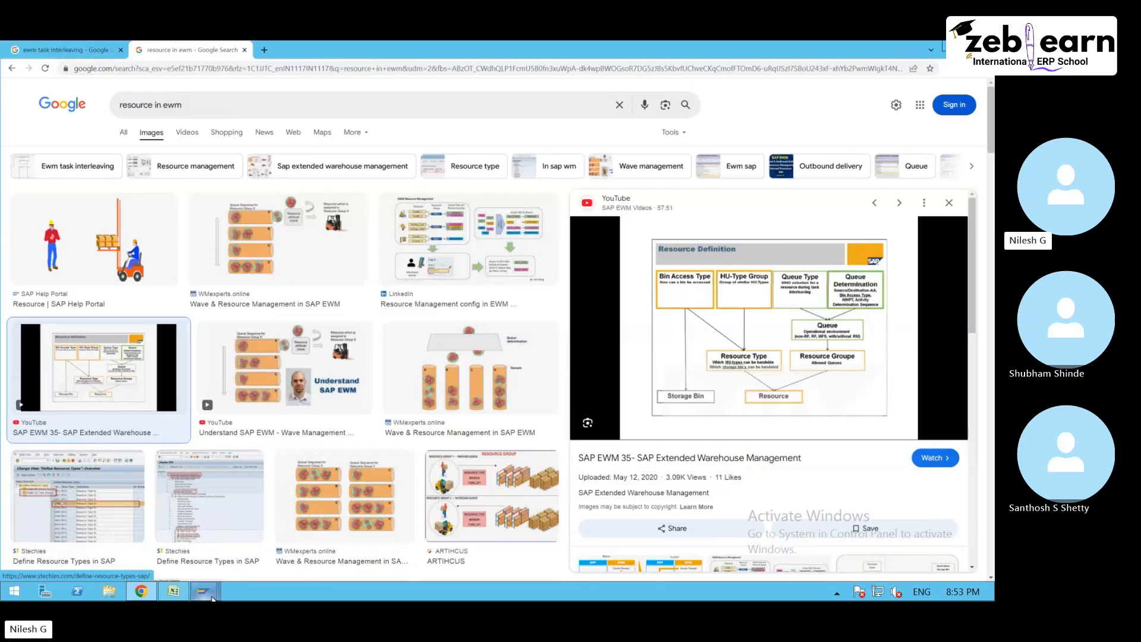
mouse_move(203, 591)
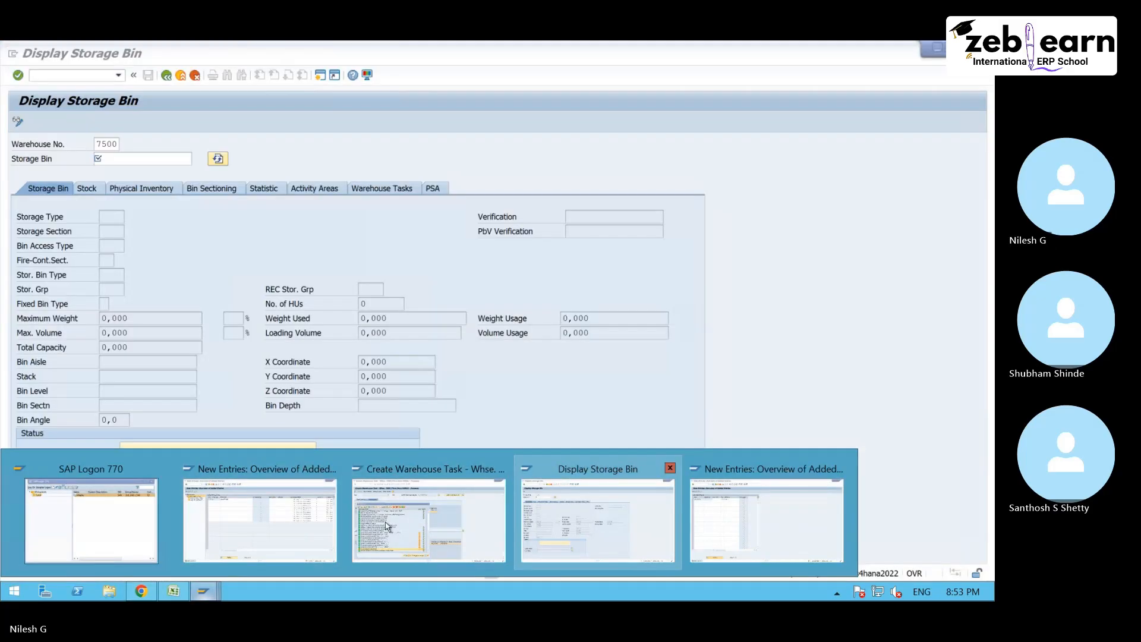
click(387, 523)
click(500, 201)
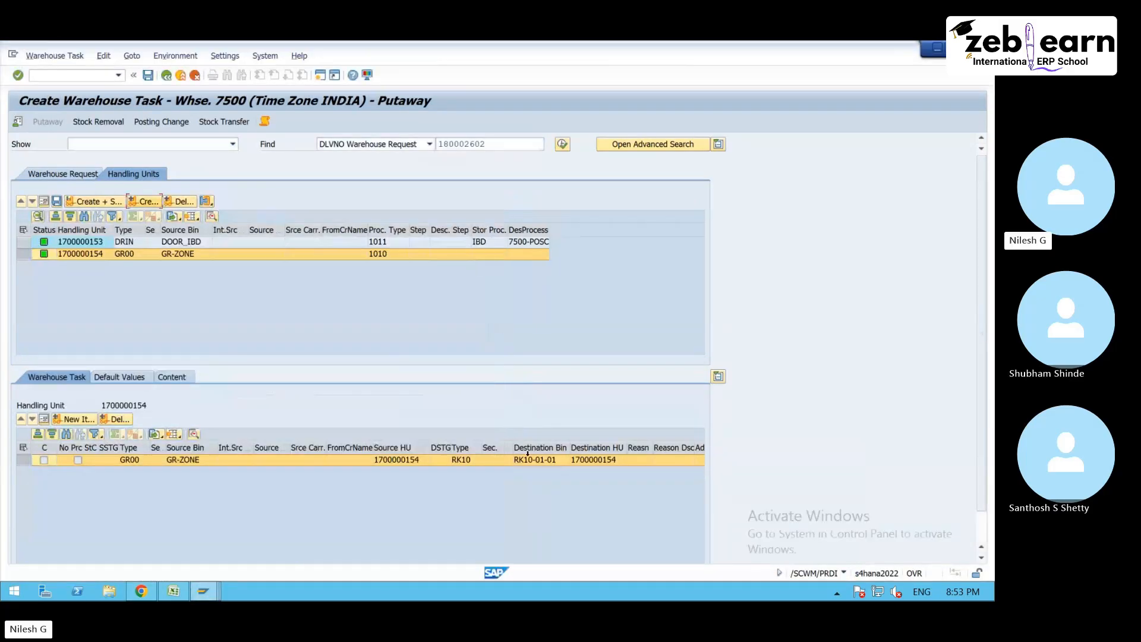
- Copy destination bin RK10-01-01 from the new warehouse task and open that bin with transaction /SCWM/LS02 in the RF user settings session
click(548, 460)
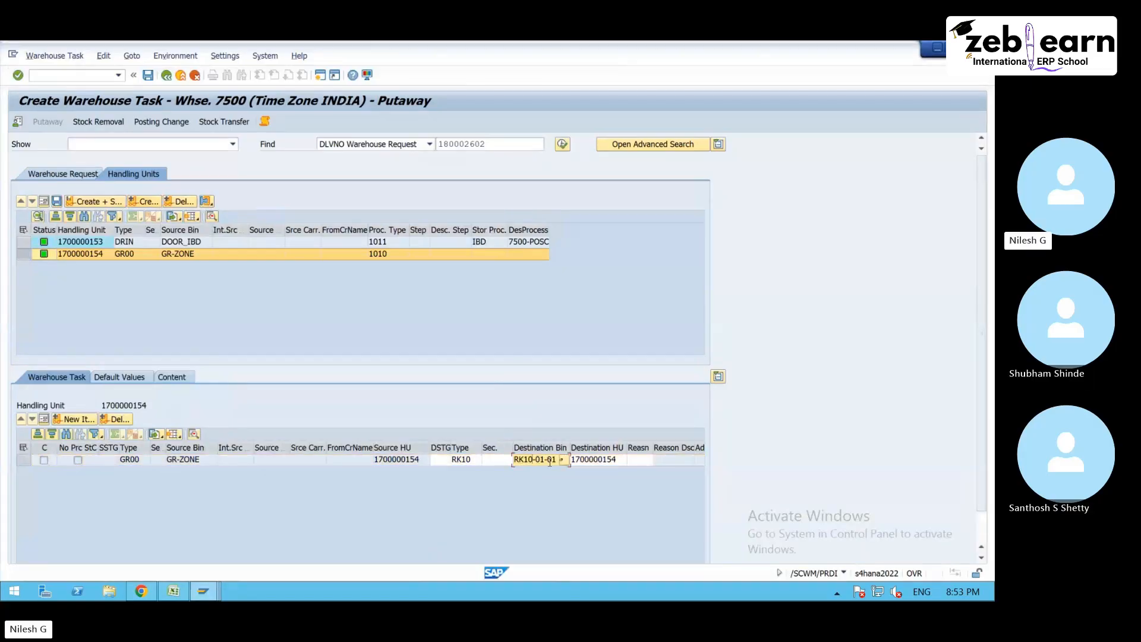
double_click(546, 460)
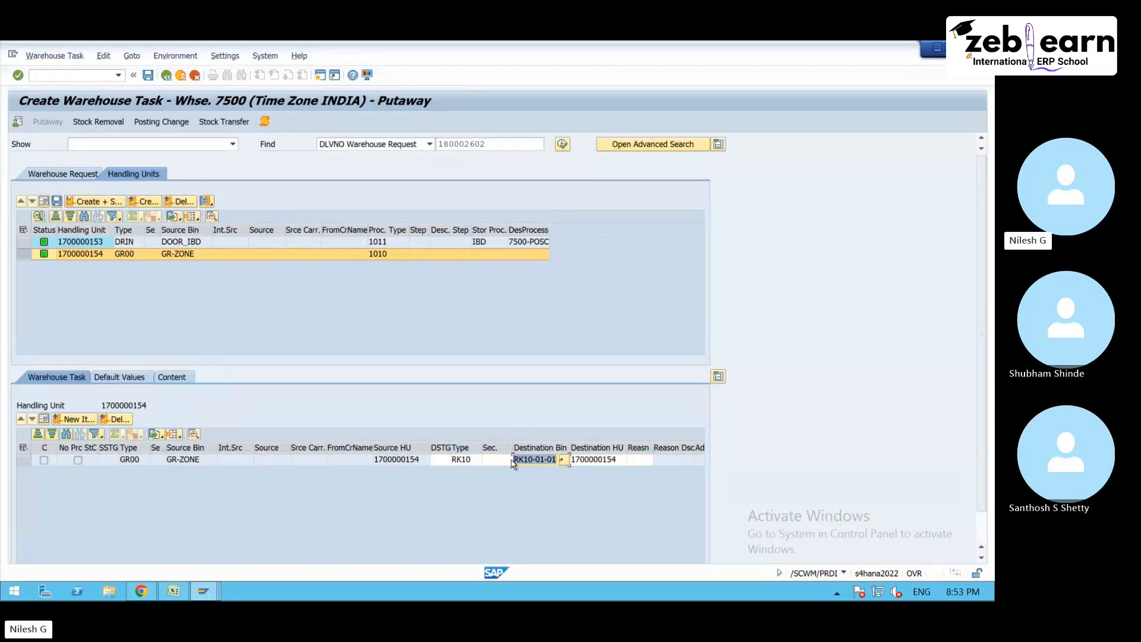
mouse_move(209, 598)
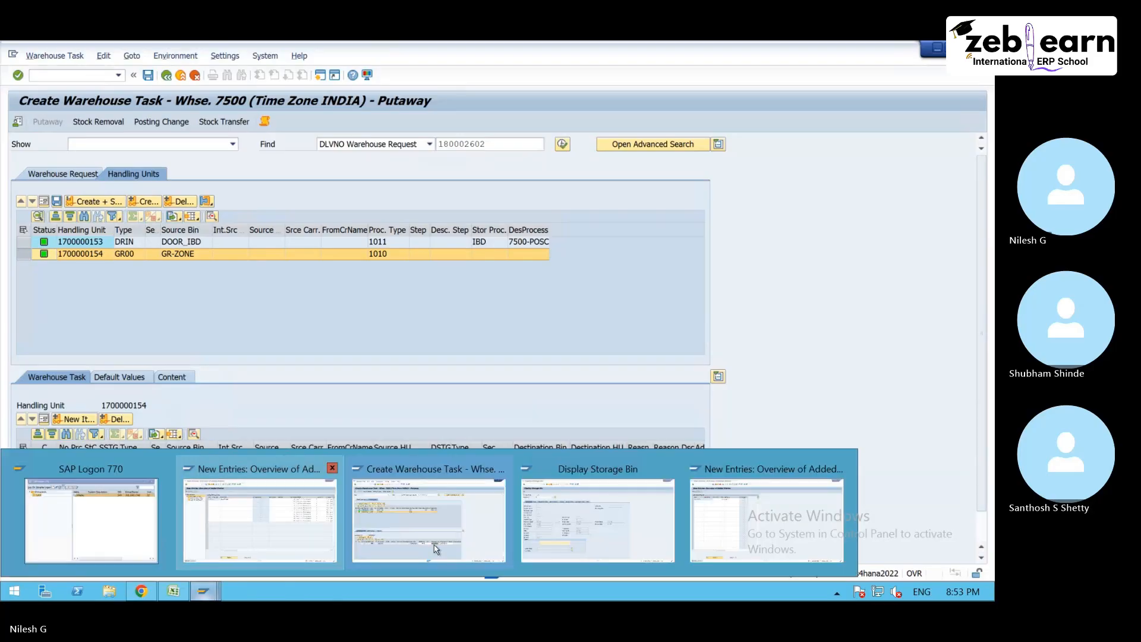
click(767, 513)
click(90, 77)
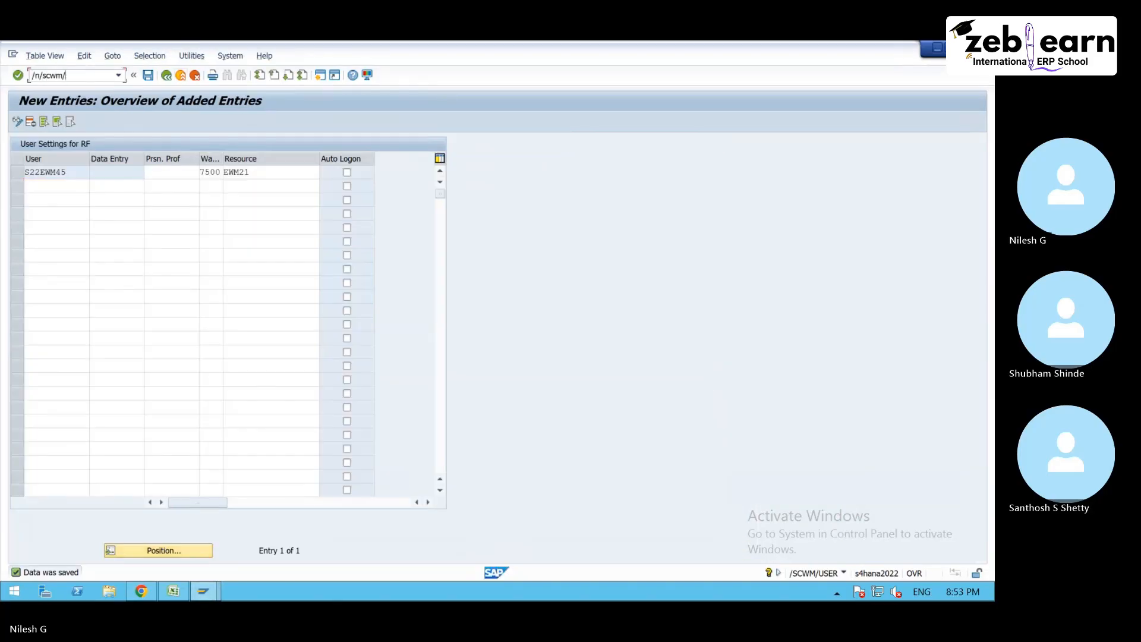
key(Return)
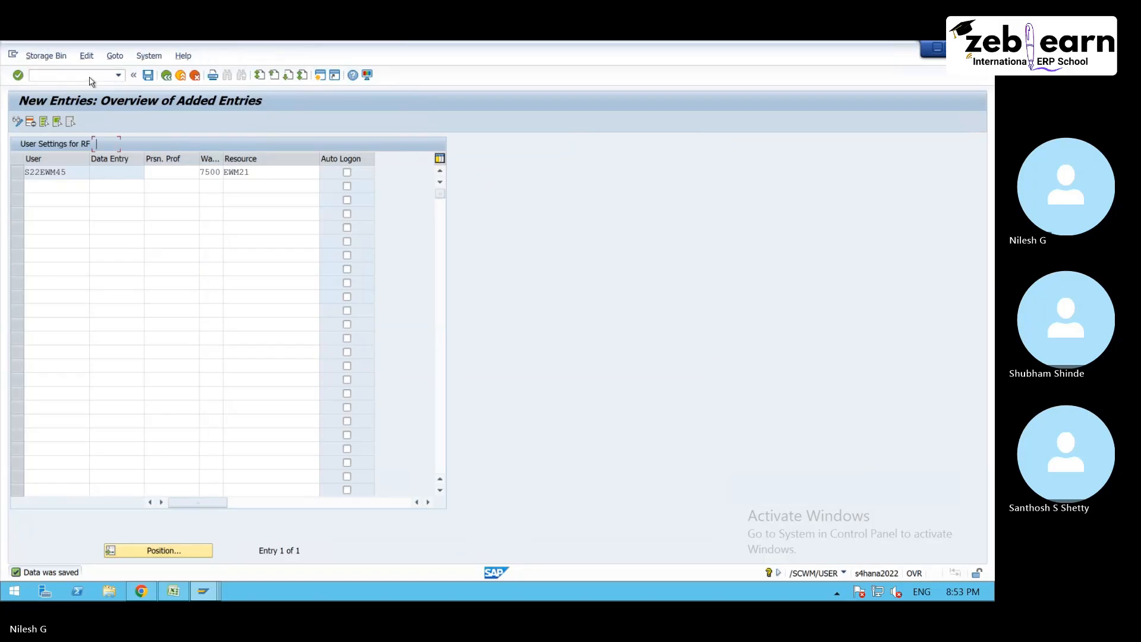
click(114, 159)
key(Return)
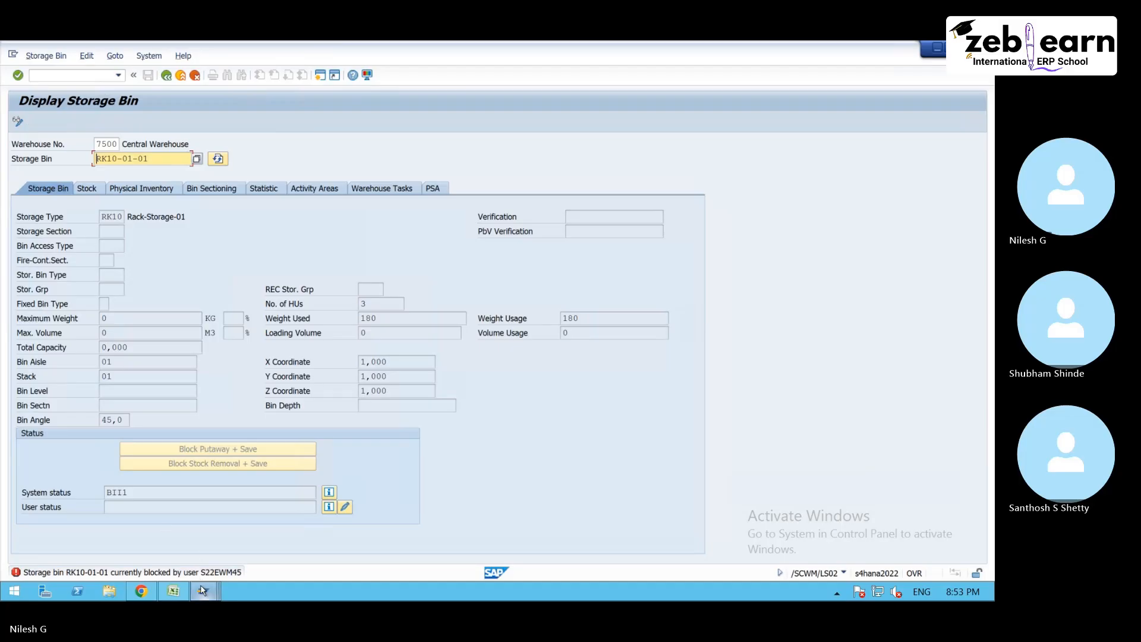
- Leave the warehouse task creation without saving and switch storage bin RK10-01-01 to edit mode
mouse_move(203, 590)
click(437, 512)
click(197, 75)
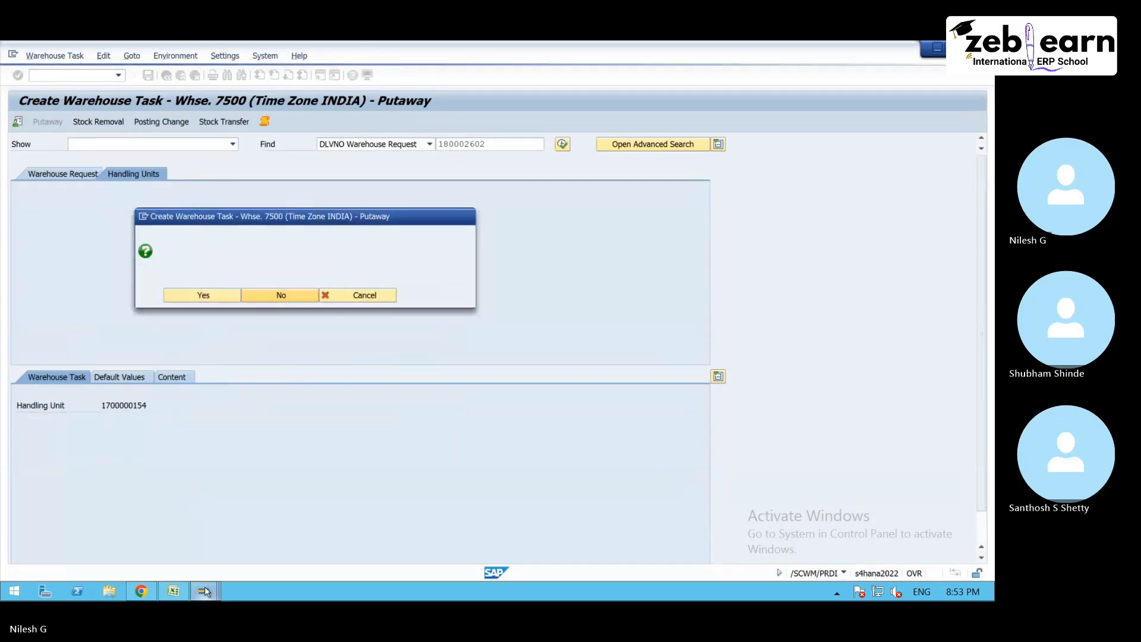
mouse_move(203, 590)
click(808, 516)
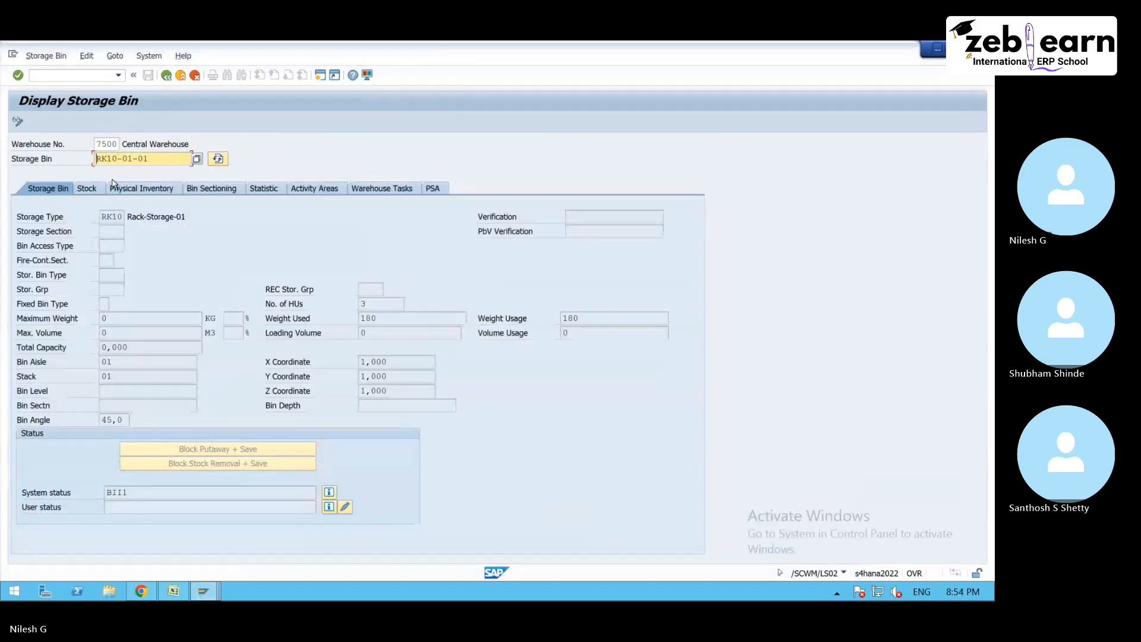
click(17, 121)
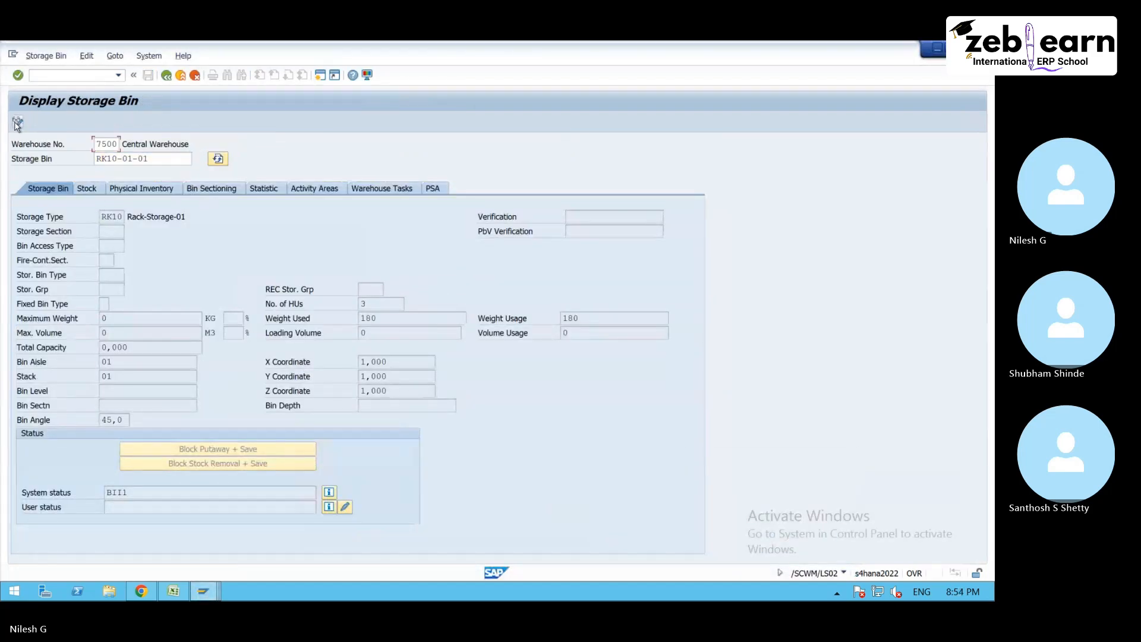
- Set the storage bin type of RK10-01-01 to B001, Block Size 1
click(113, 275)
click(130, 275)
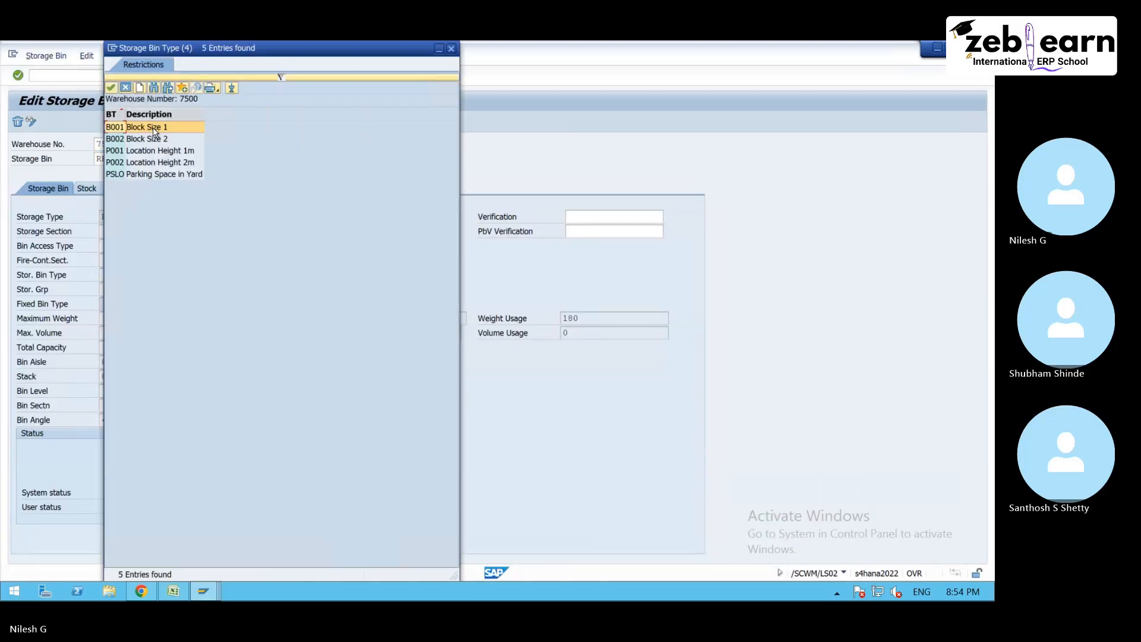
double_click(156, 130)
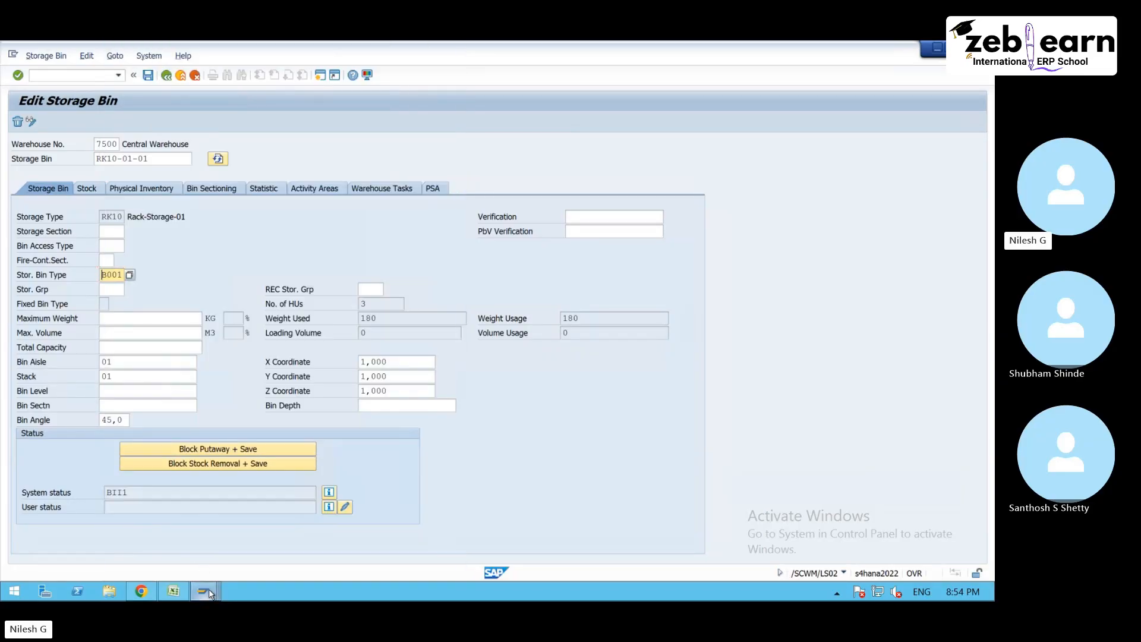
- Show the bin access types assigned to resource type RT in warehouse 7500
mouse_move(209, 588)
click(184, 457)
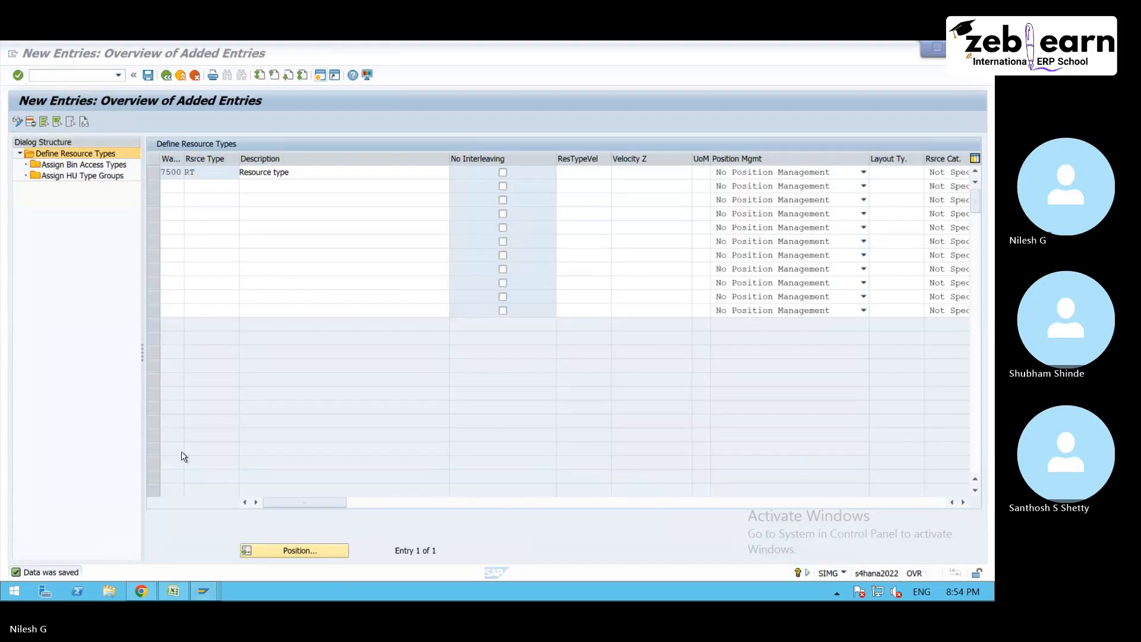
click(154, 172)
click(116, 166)
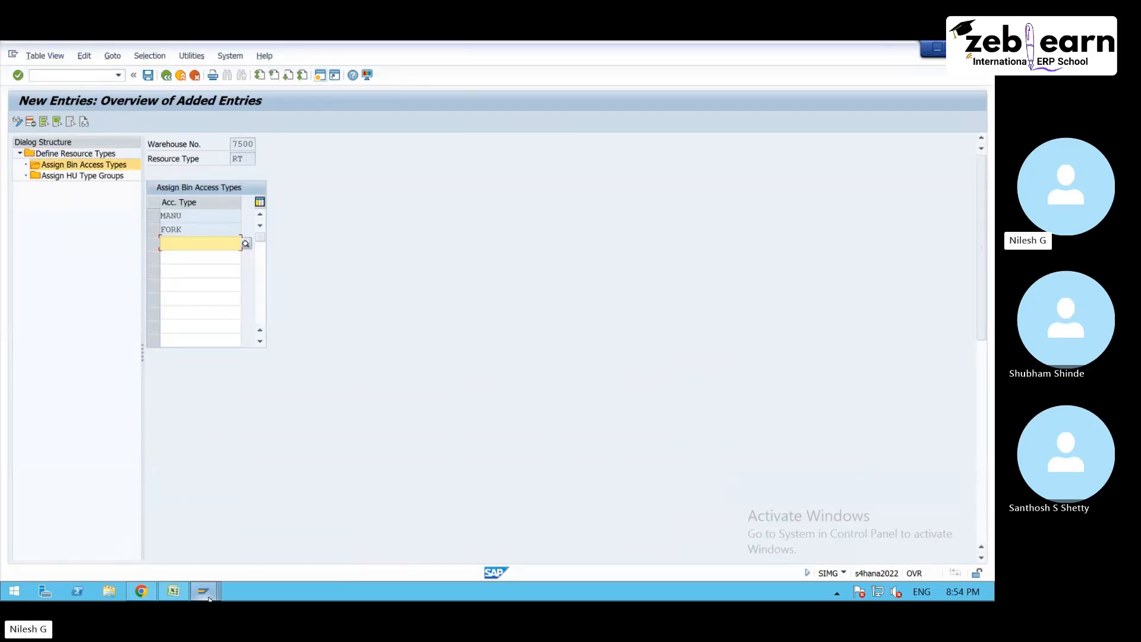
- Return to editing storage bin RK10-01-01 and clear its storage bin type
mouse_move(203, 591)
click(735, 530)
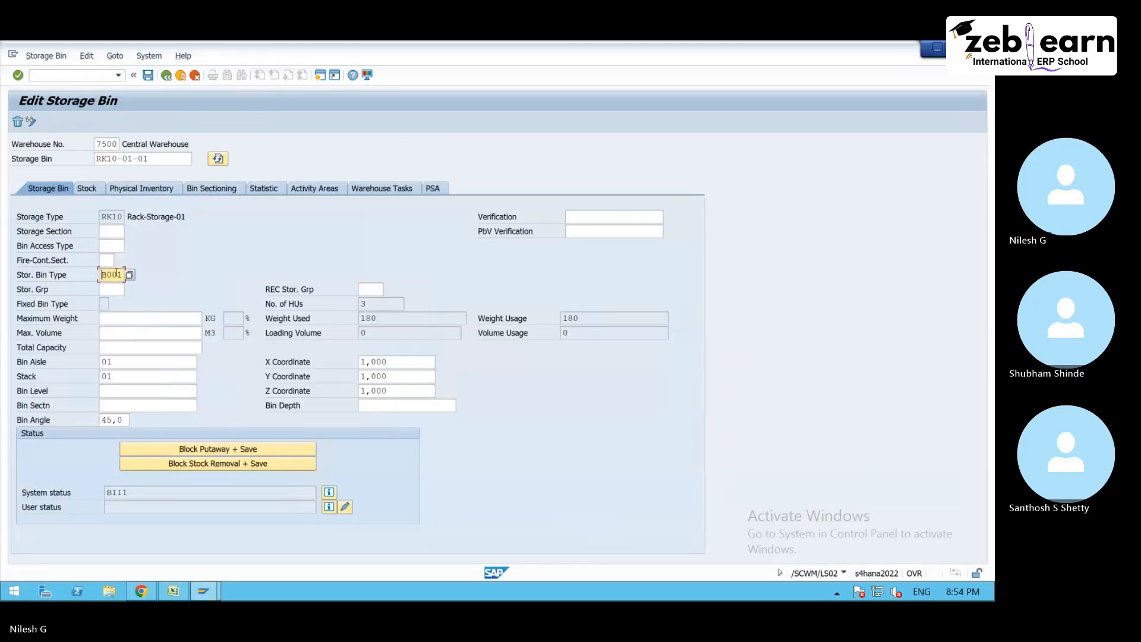
key(Delete)
key(Delete)
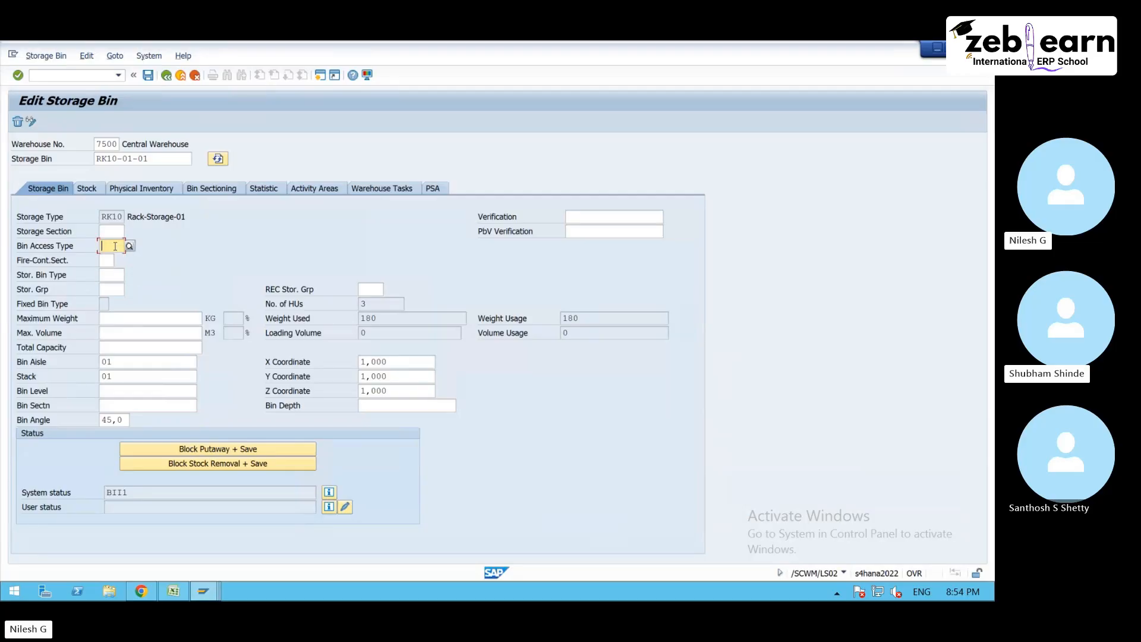
- Set the bin access type of storage bin RK10-01-01 to MANU and save the bin
click(111, 245)
click(132, 246)
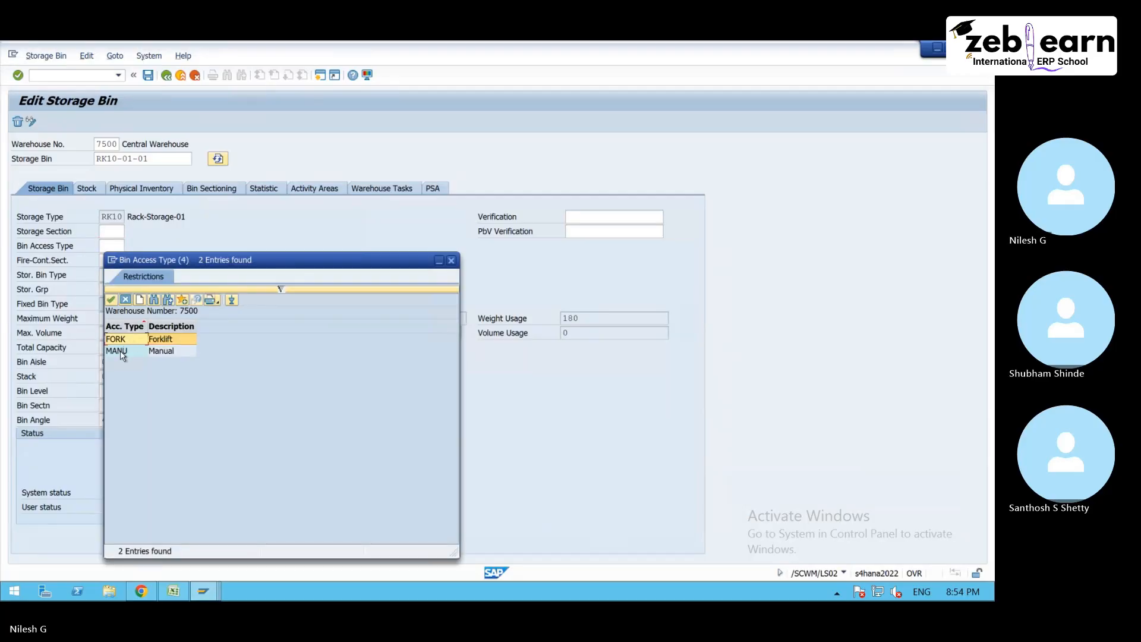
double_click(119, 352)
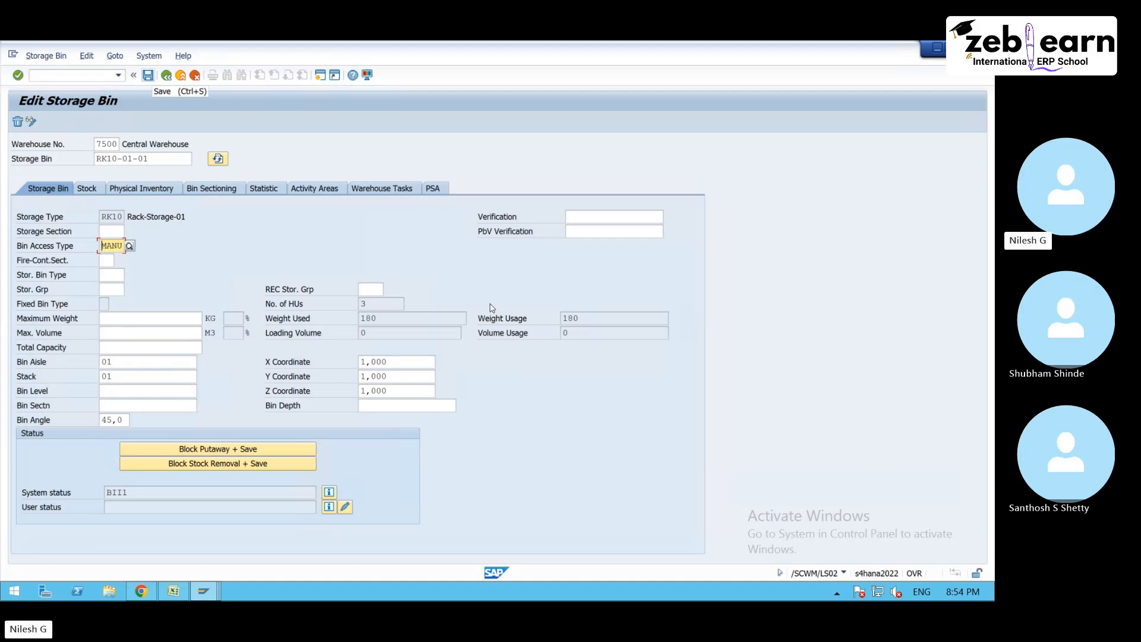
click(553, 337)
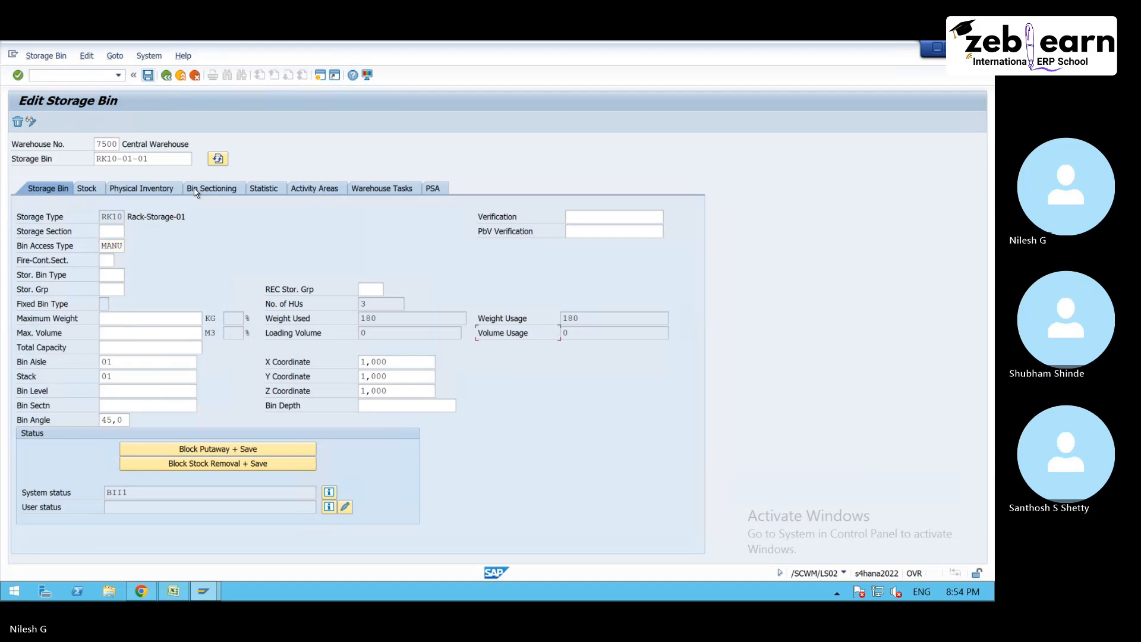
click(148, 76)
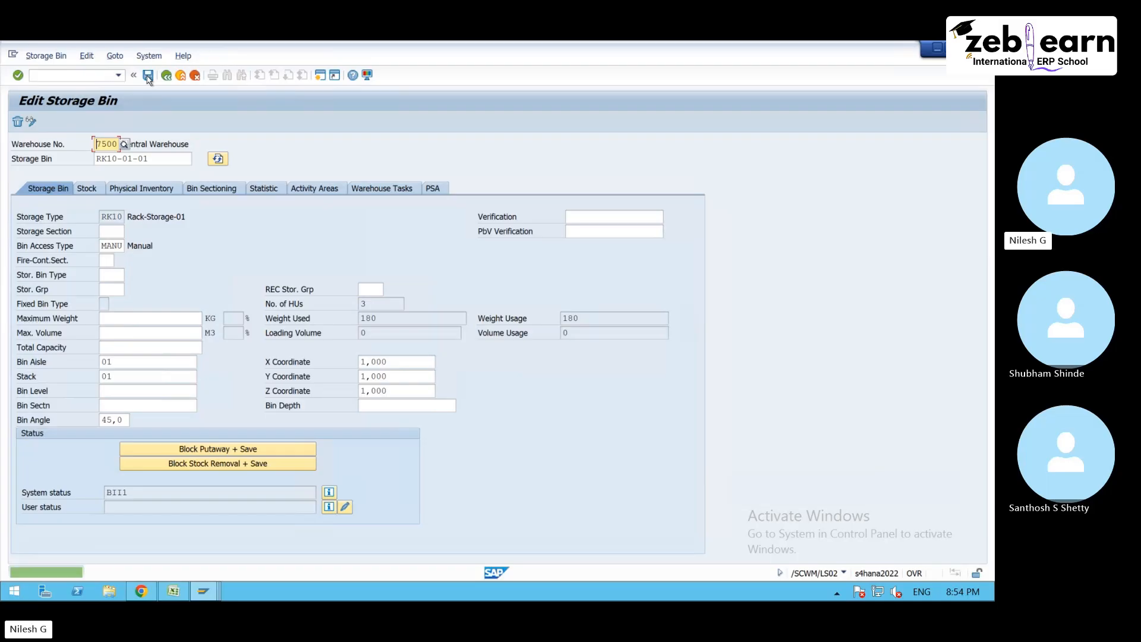
- Open warehouse task creation as a follow-on function of the inbound delivery and create the putaway task for the GR-ZONE handling unit
click(203, 591)
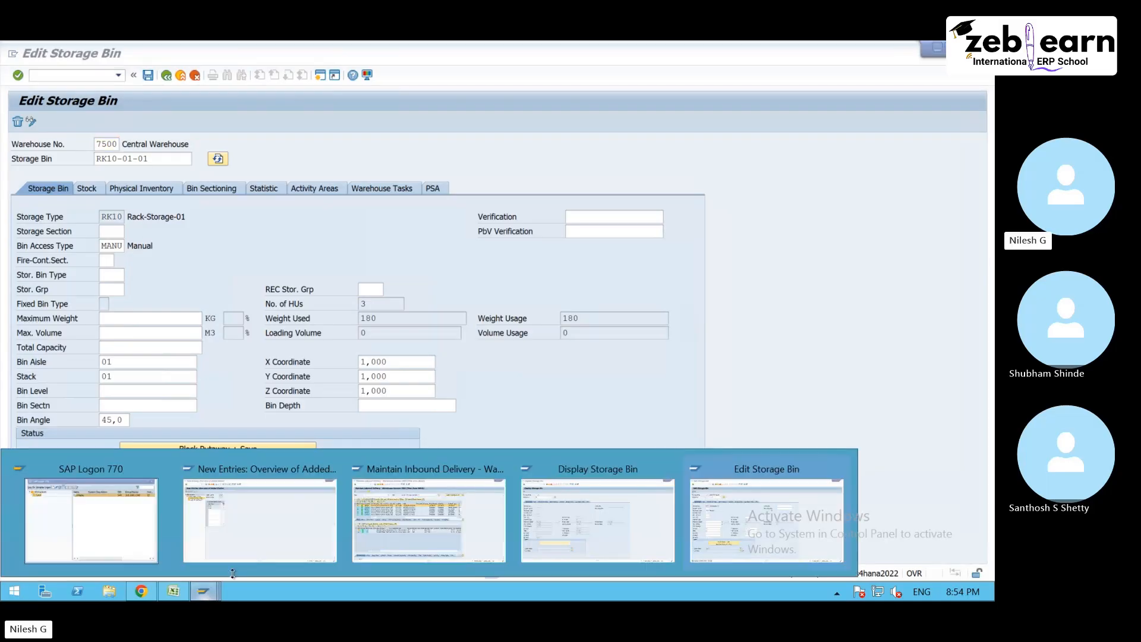
click(448, 538)
click(55, 55)
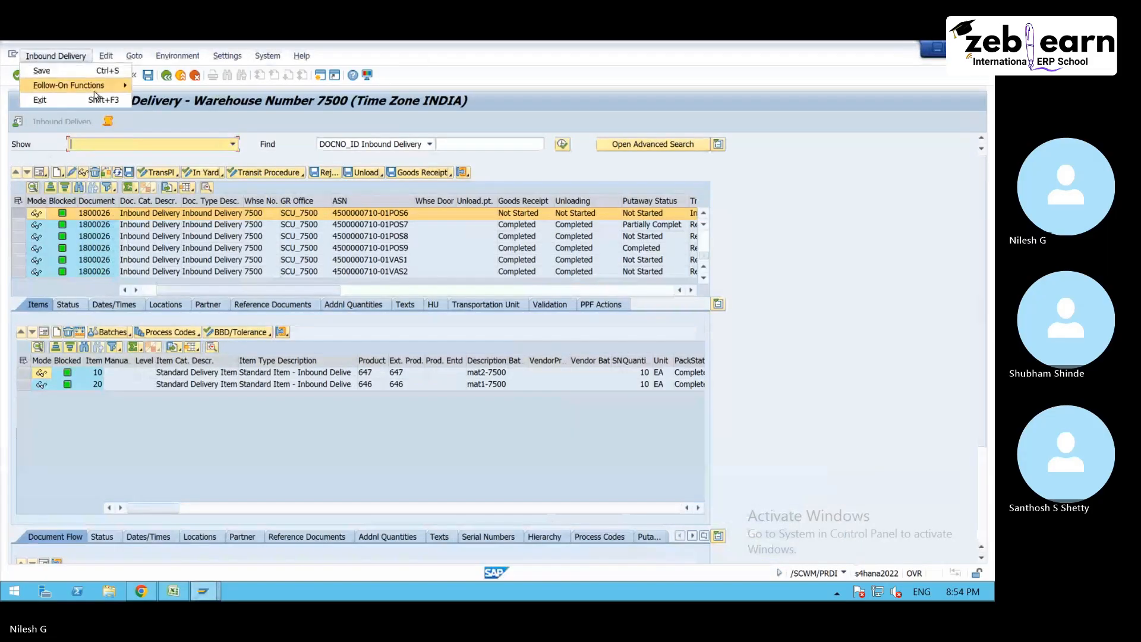
mouse_move(89, 85)
click(143, 87)
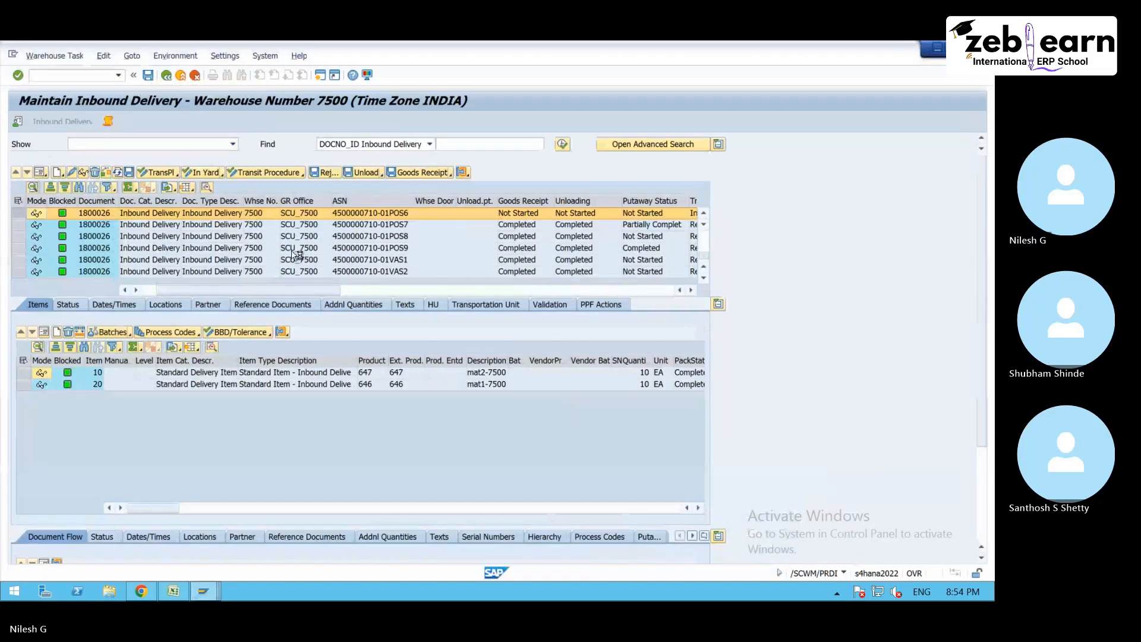
click(133, 174)
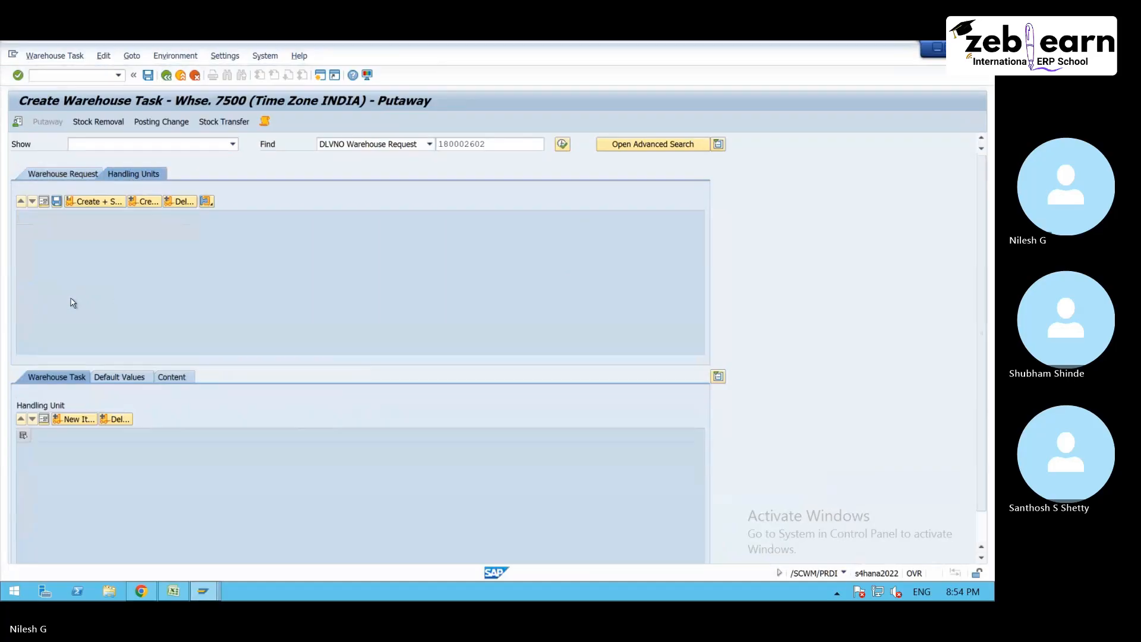
click(24, 254)
click(144, 202)
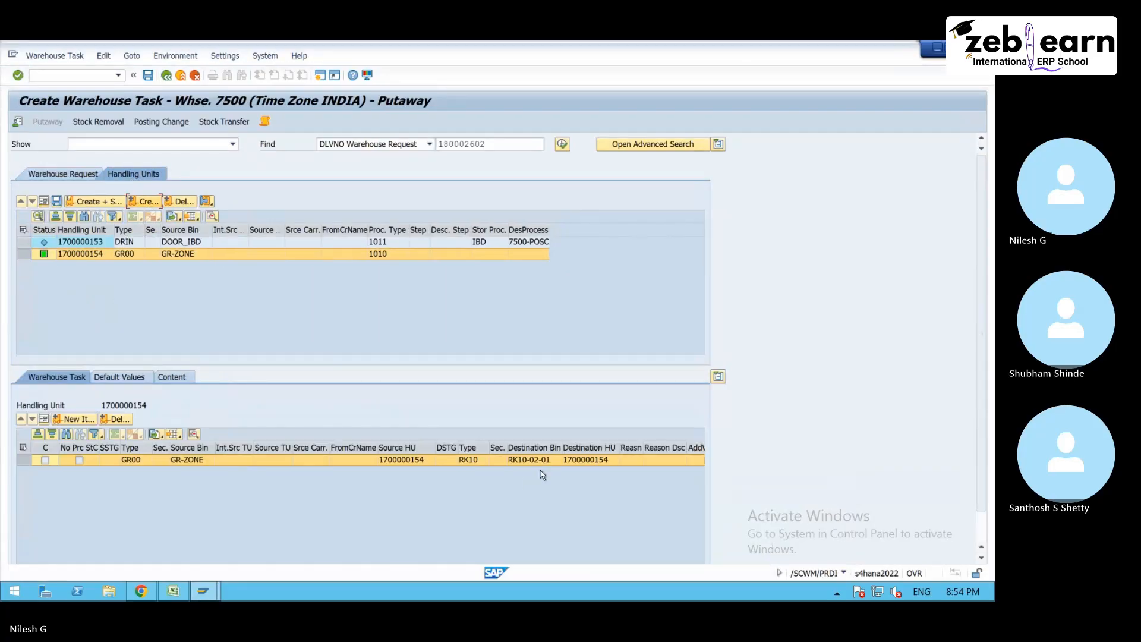
- Check the edited storage bin RK10-01-01, return to the warehouse task creation and open its log
mouse_move(223, 591)
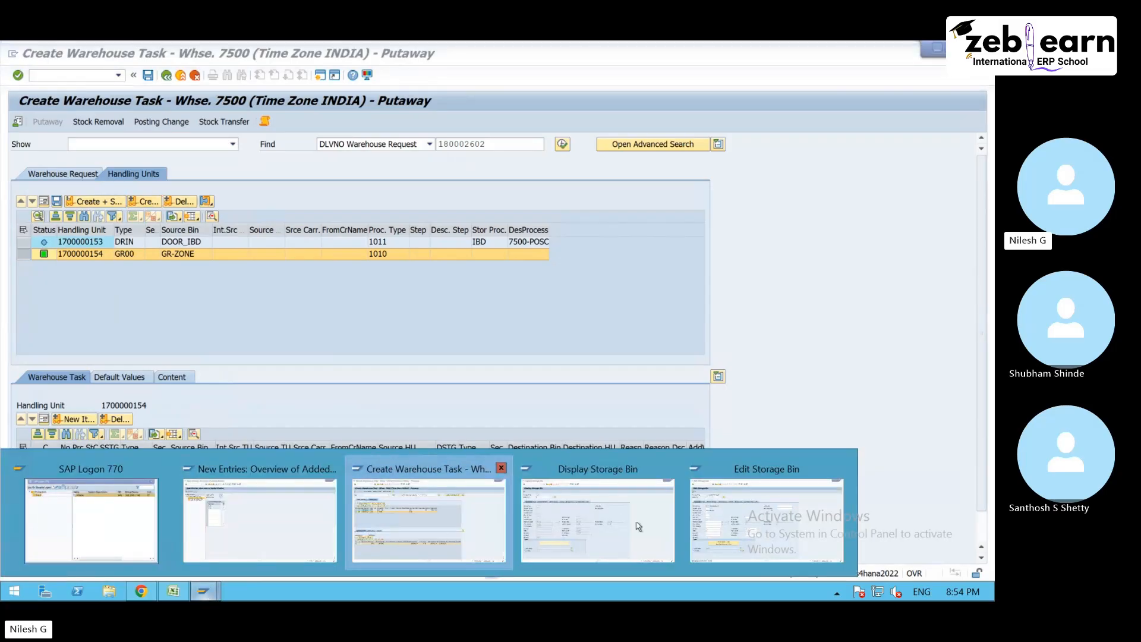
click(740, 523)
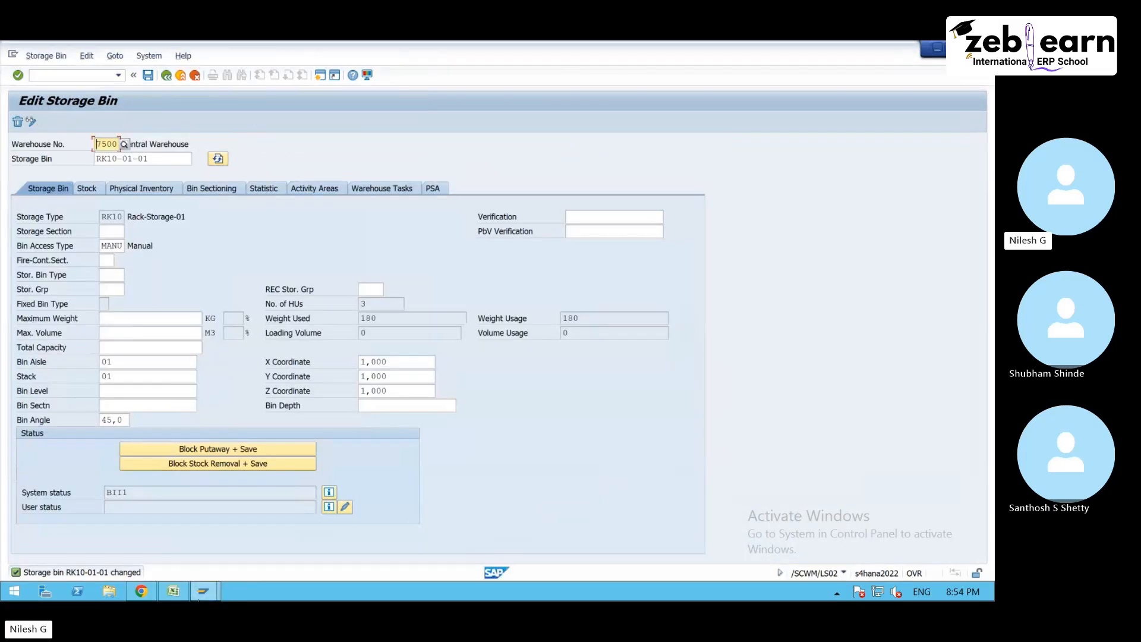
mouse_move(205, 591)
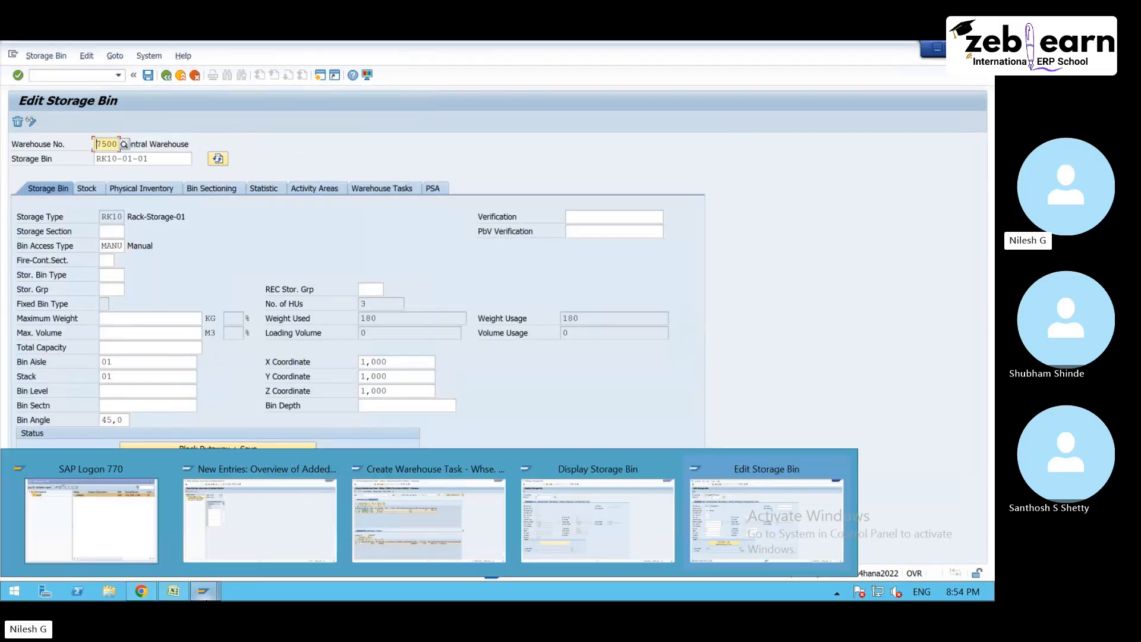
click(398, 533)
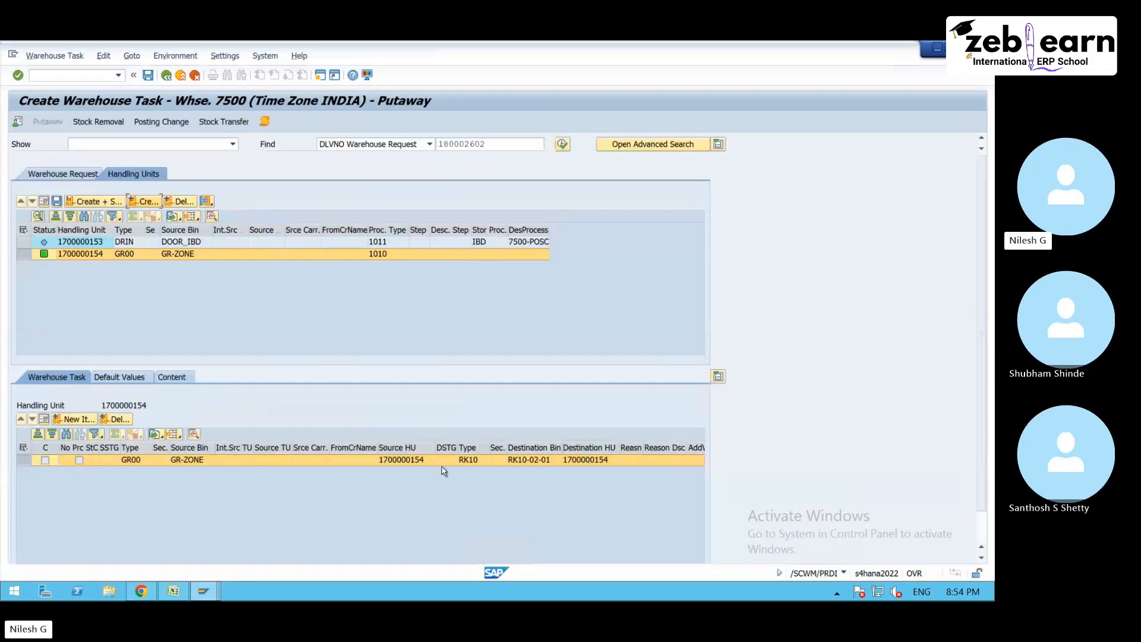
click(264, 121)
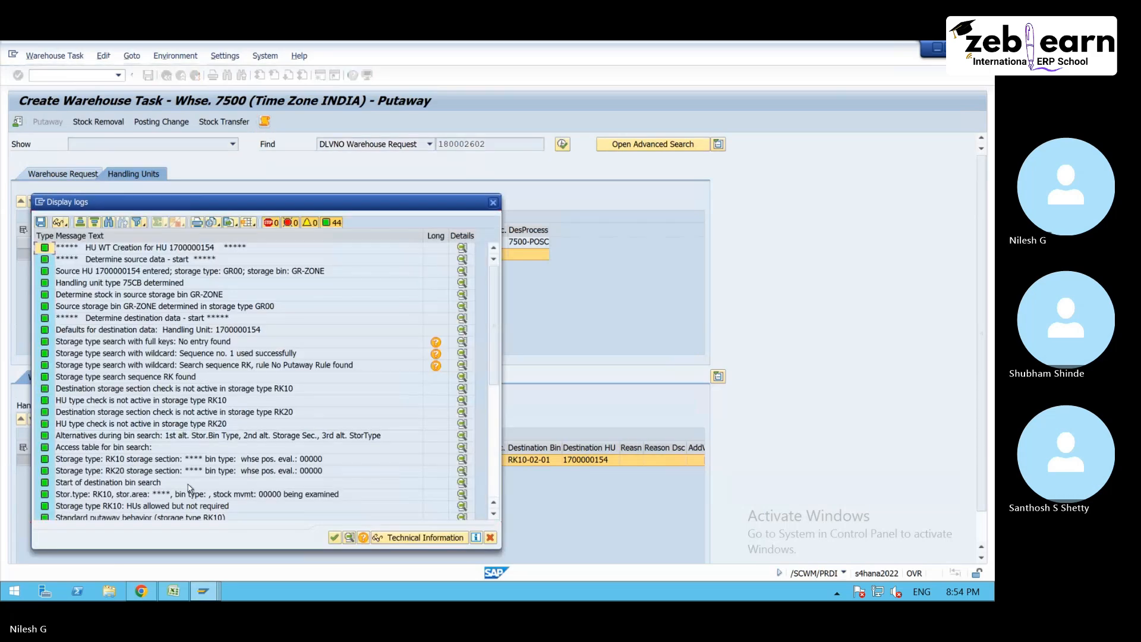
- Review the warehouse task creation log from the destination bin search through the queue determination entries and close it
click(188, 482)
scroll(188, 482, down, 7)
click(140, 507)
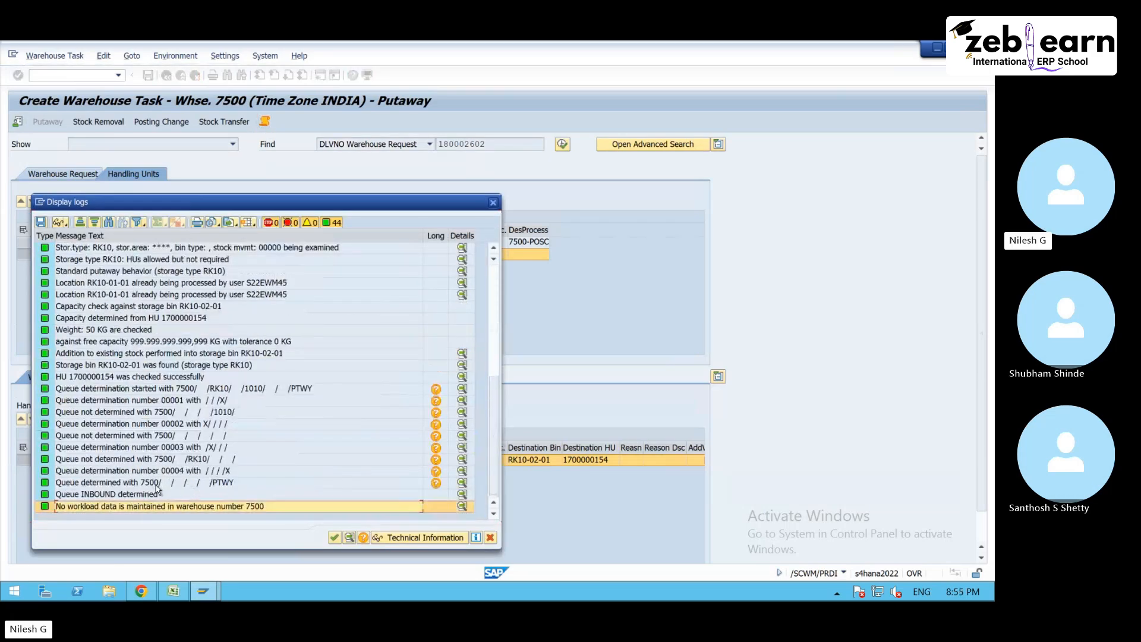
click(155, 483)
click(493, 202)
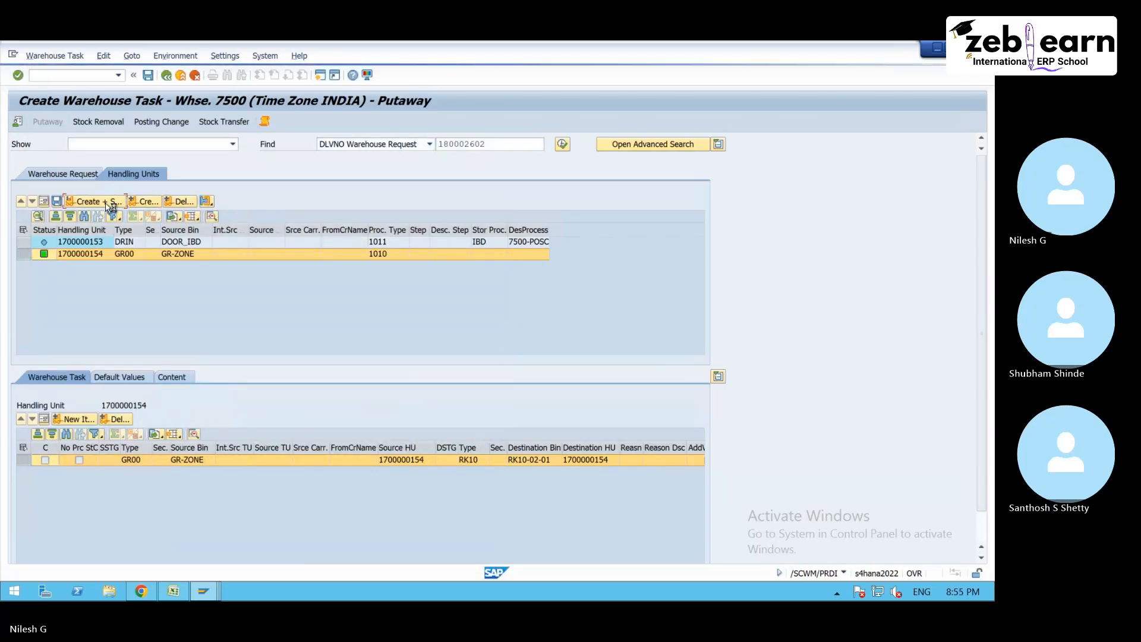
- Open the confirmation of the created warehouse order, show its details in form view and list the possible resources
click(51, 57)
click(62, 103)
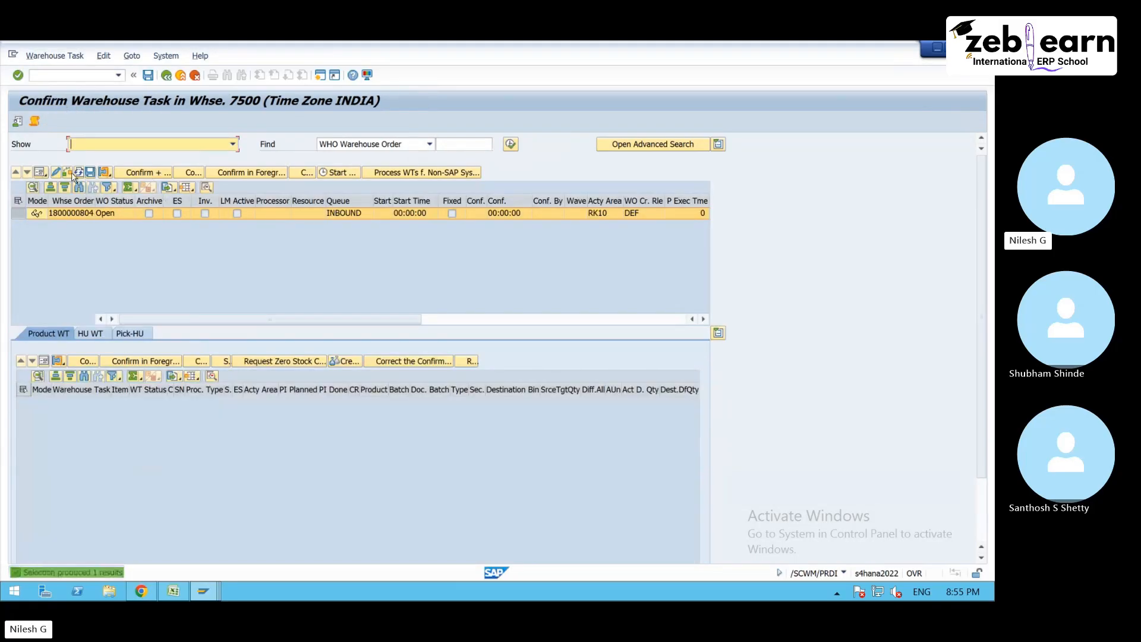
click(40, 172)
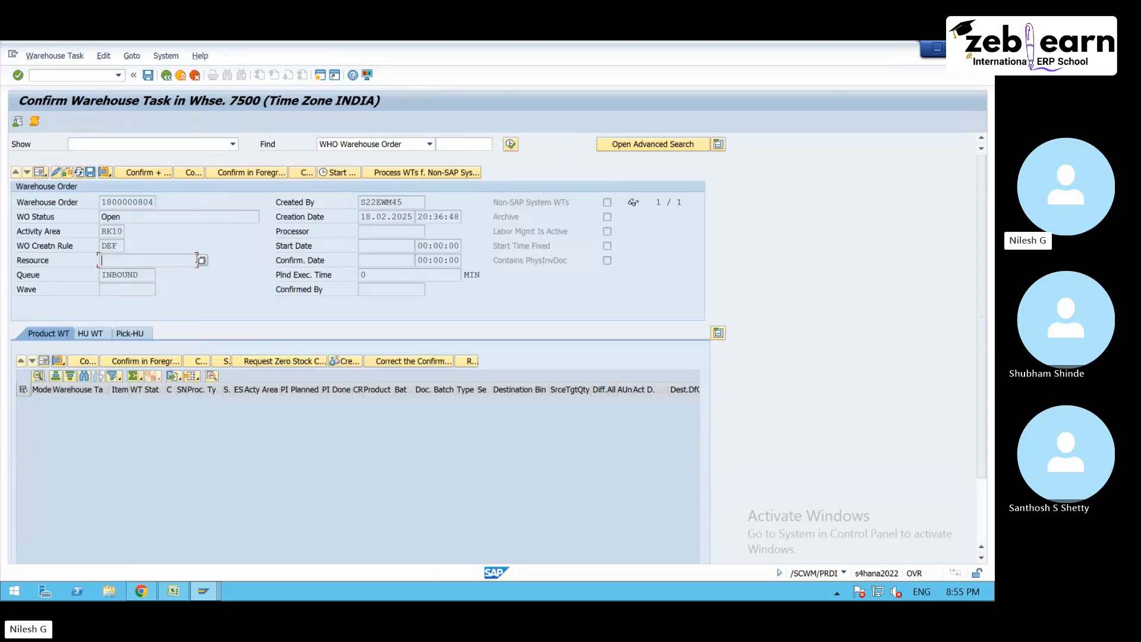
click(203, 260)
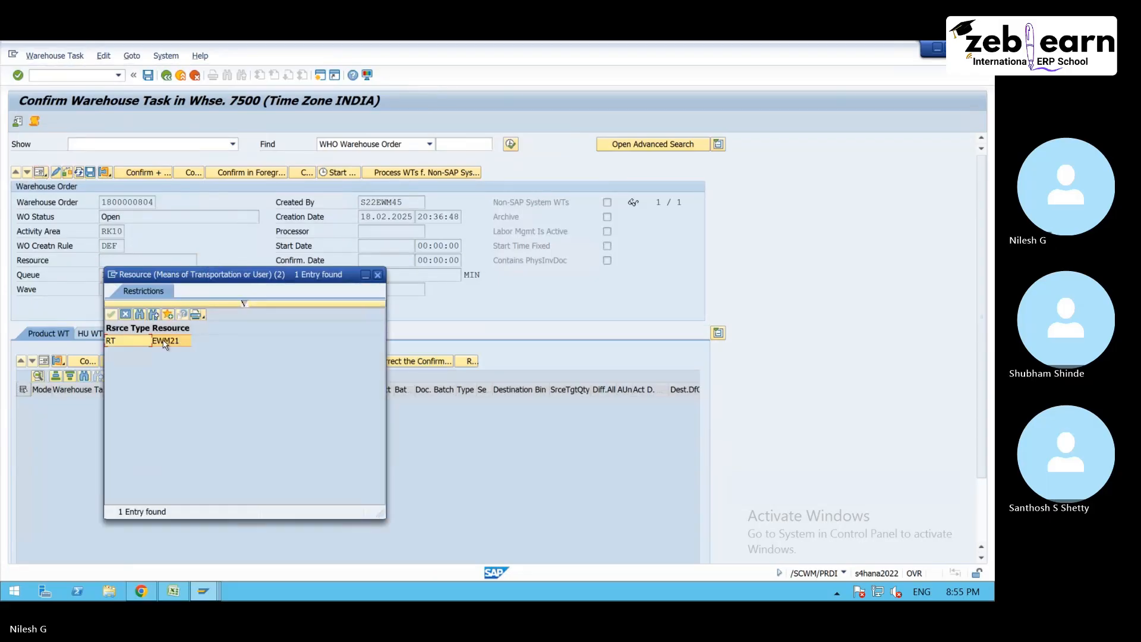
- Consult the resource definition diagram in Chrome, return to the warehouse order confirmation in SAP and close the resource list without choosing
click(144, 598)
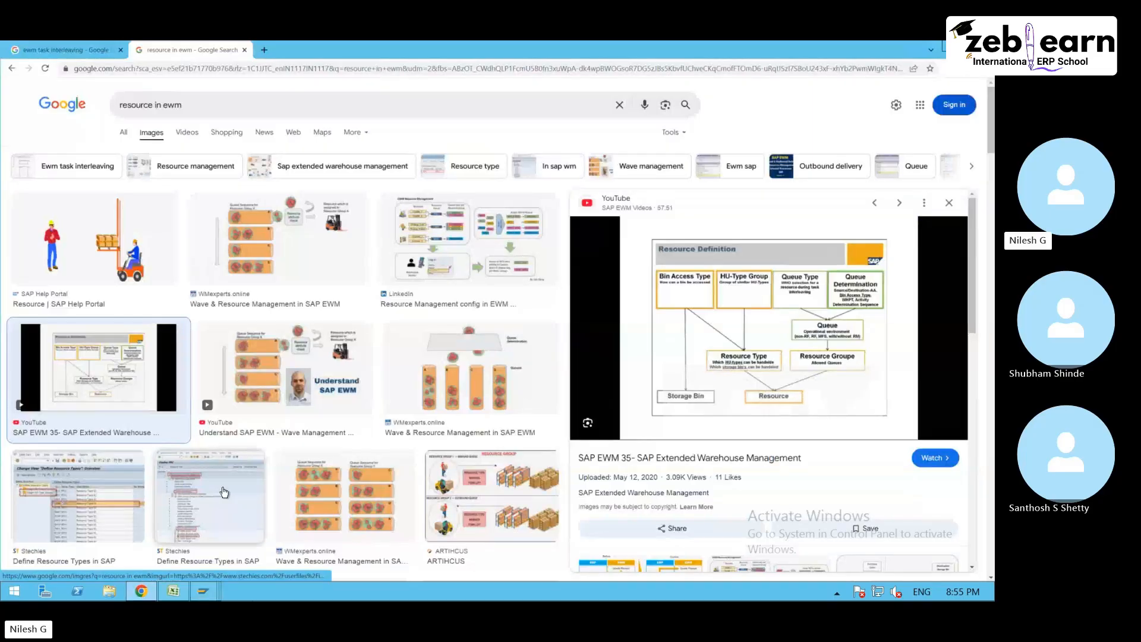
mouse_move(217, 597)
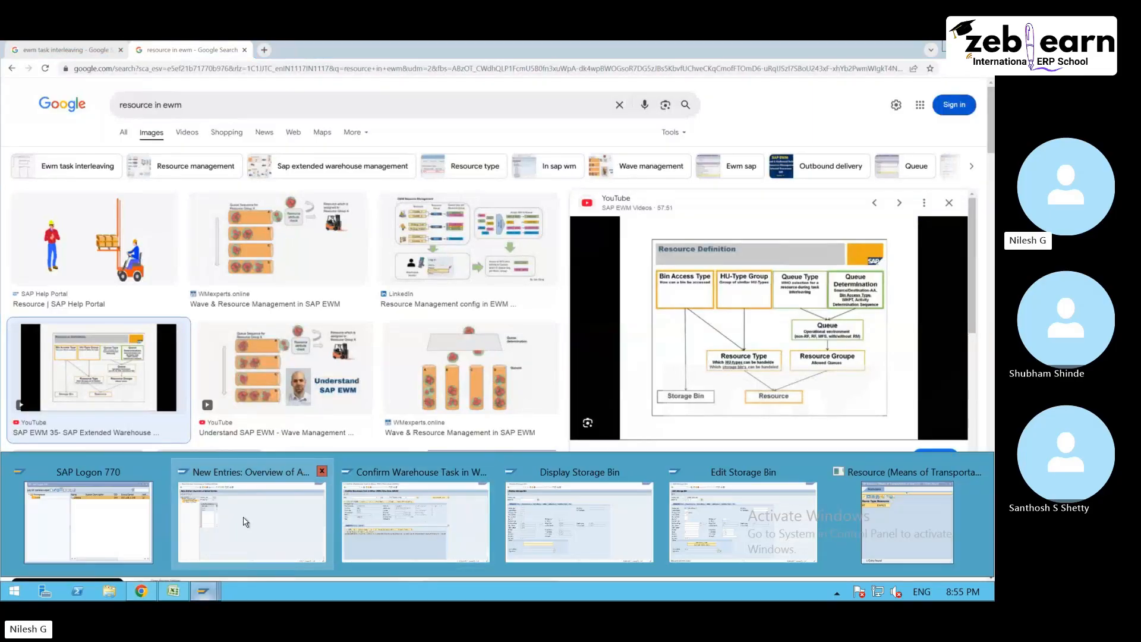
click(351, 520)
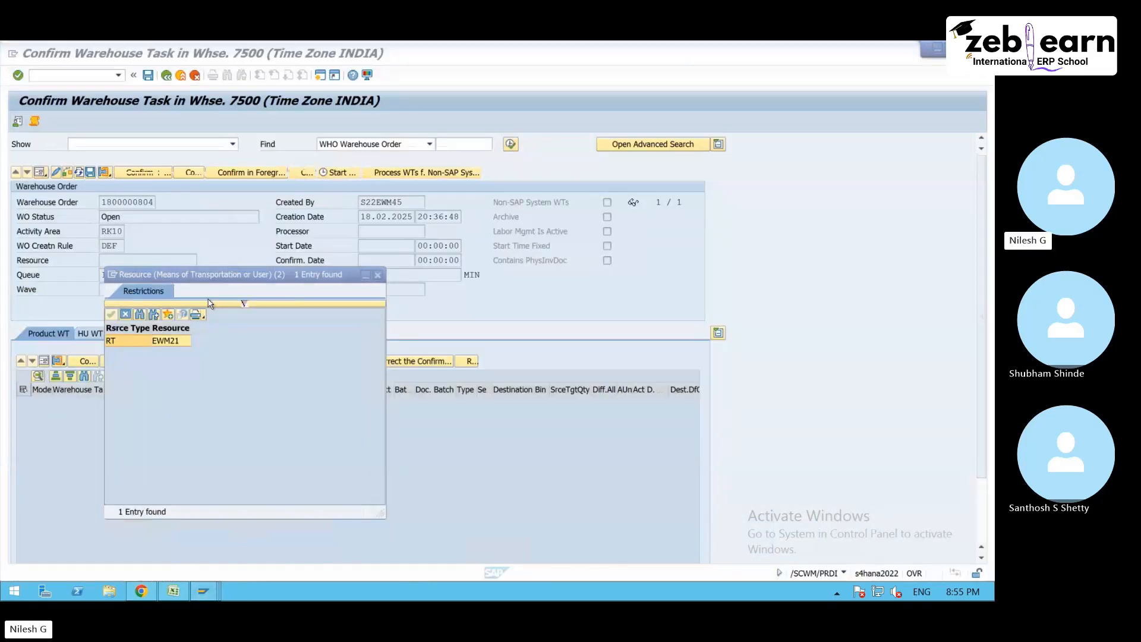
click(378, 275)
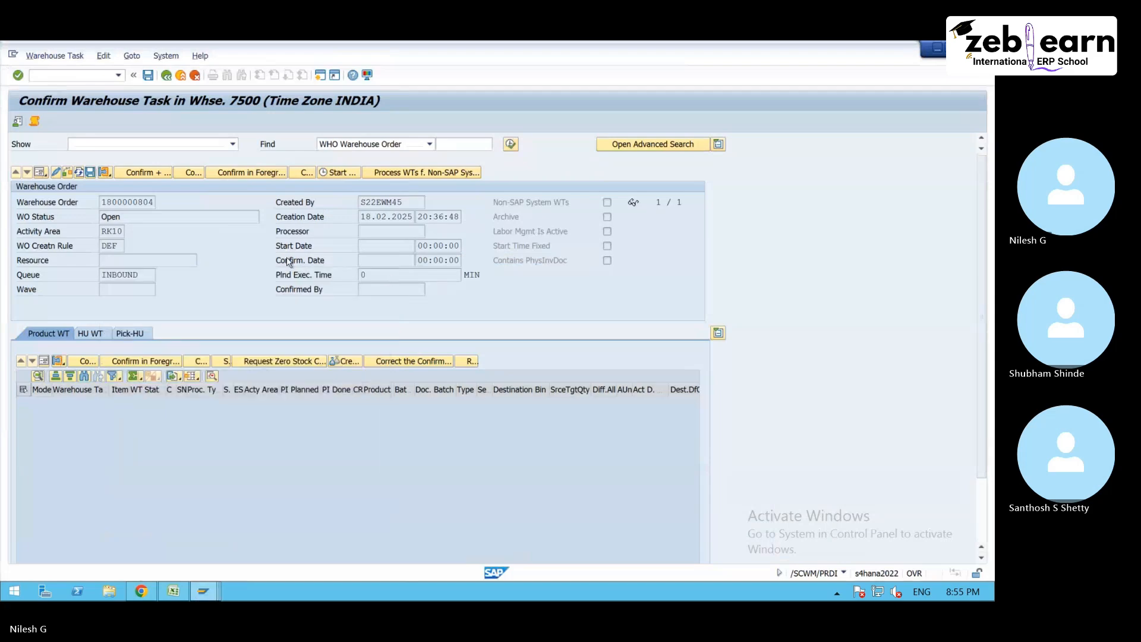
- Log on to the RF environment for warehouse 7500 with resource EWM21 and default device YE00
click(146, 278)
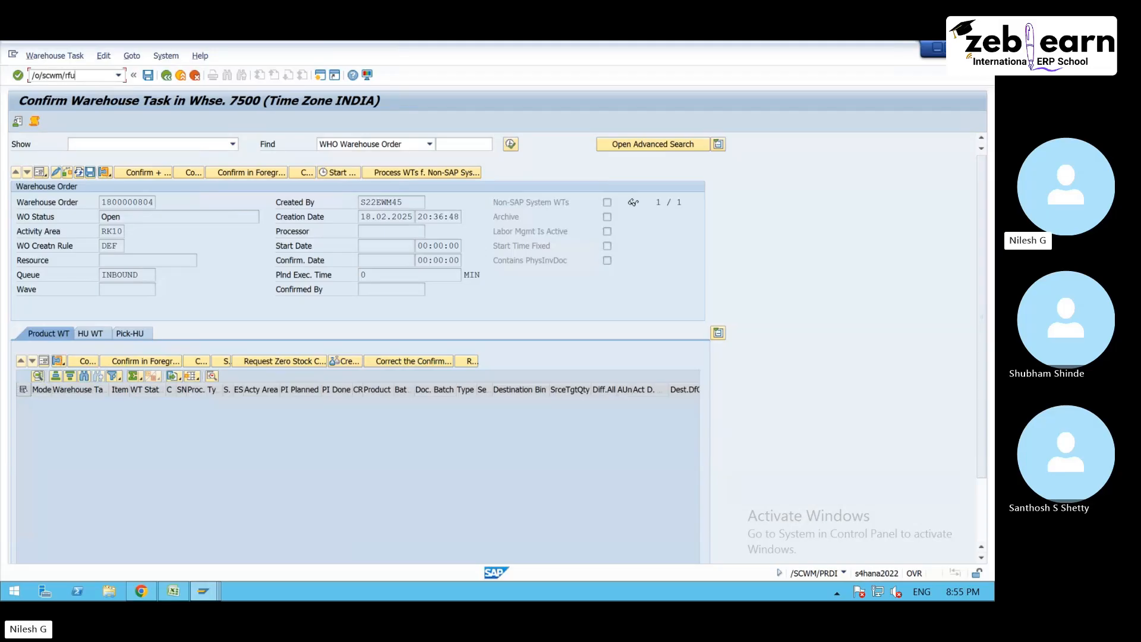
key(Return)
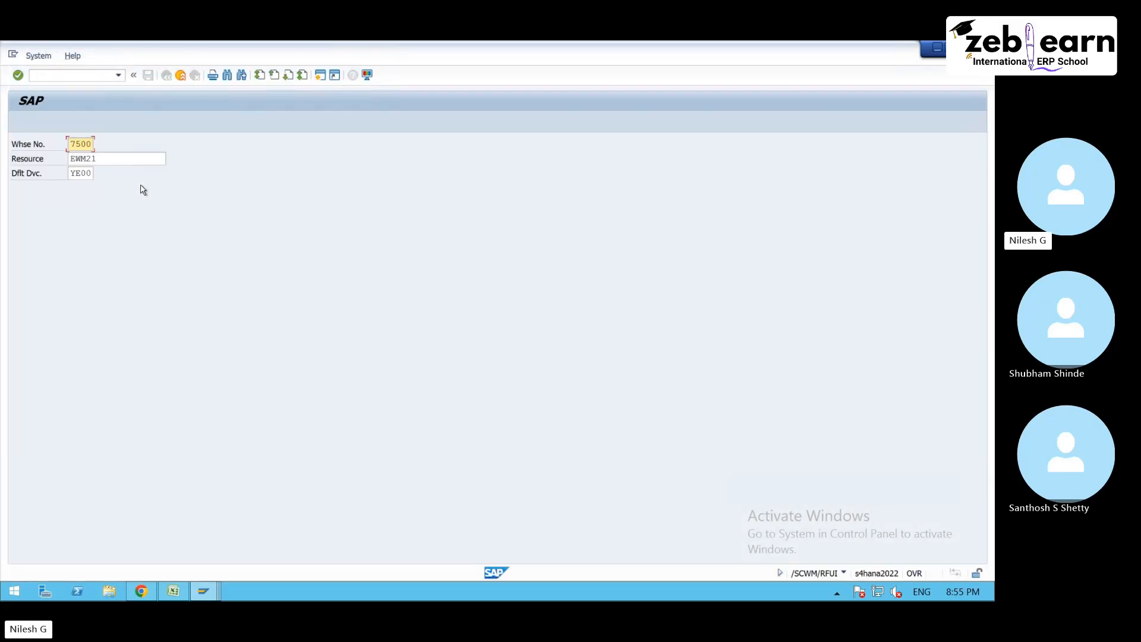
key(Return)
- Leave the resource type customizing of warehouse 7500 and open the Define Queues activity under Resource Management
click(209, 597)
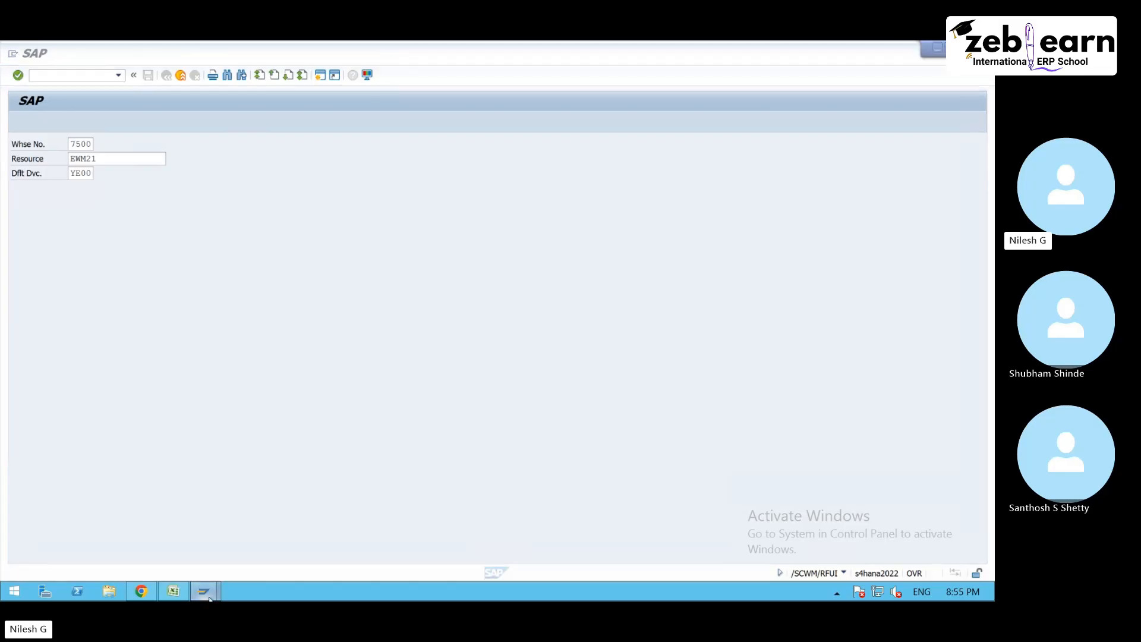
click(205, 479)
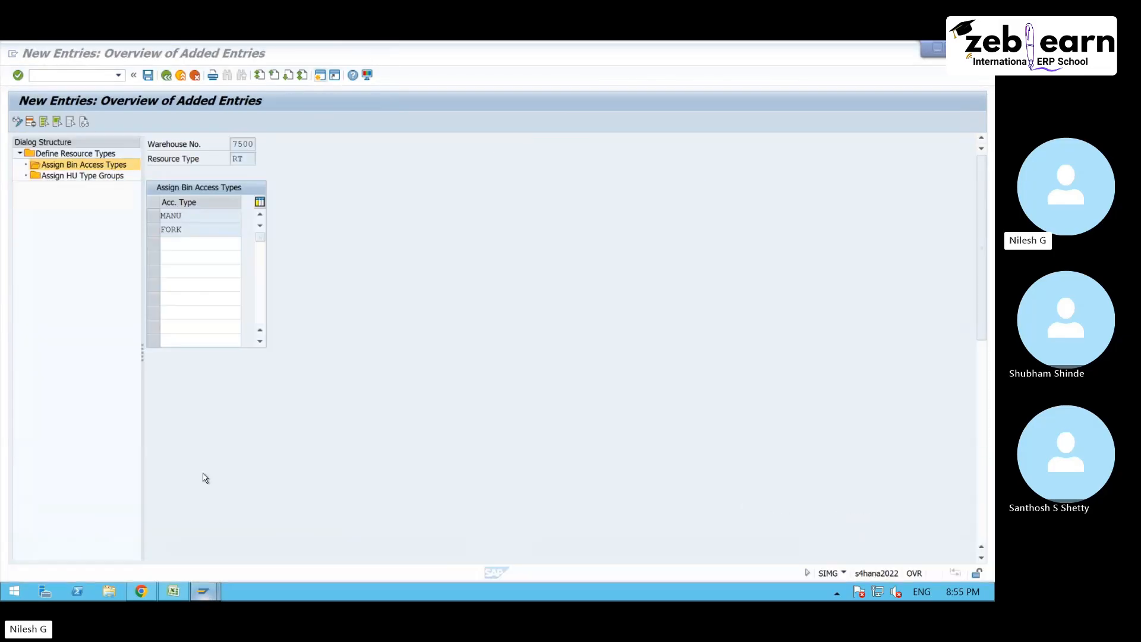
click(167, 76)
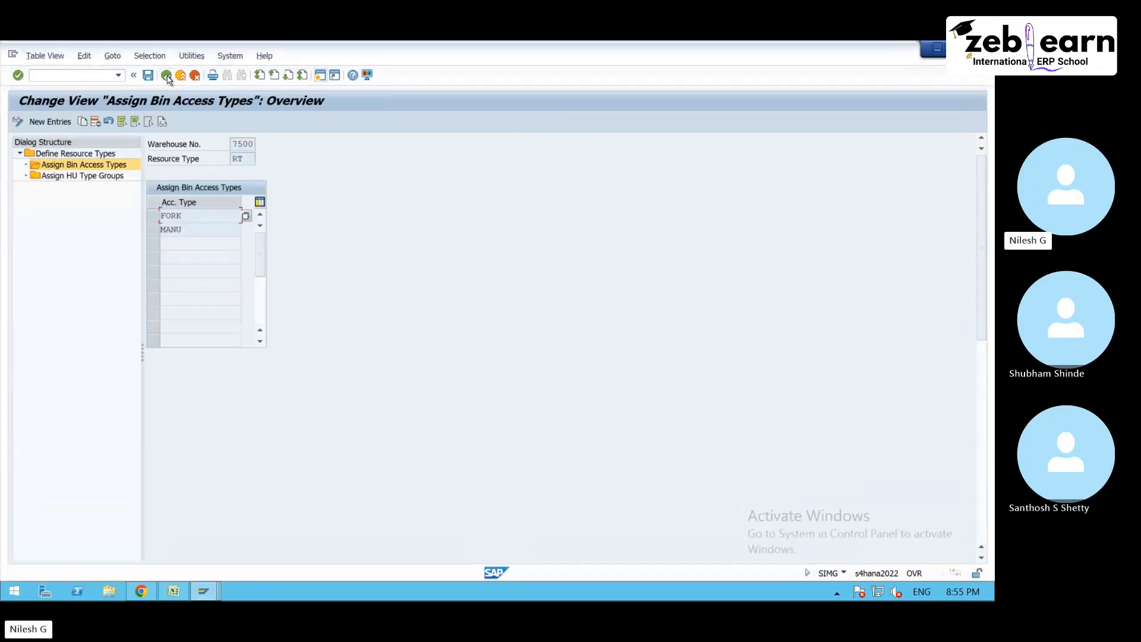
click(167, 76)
click(167, 77)
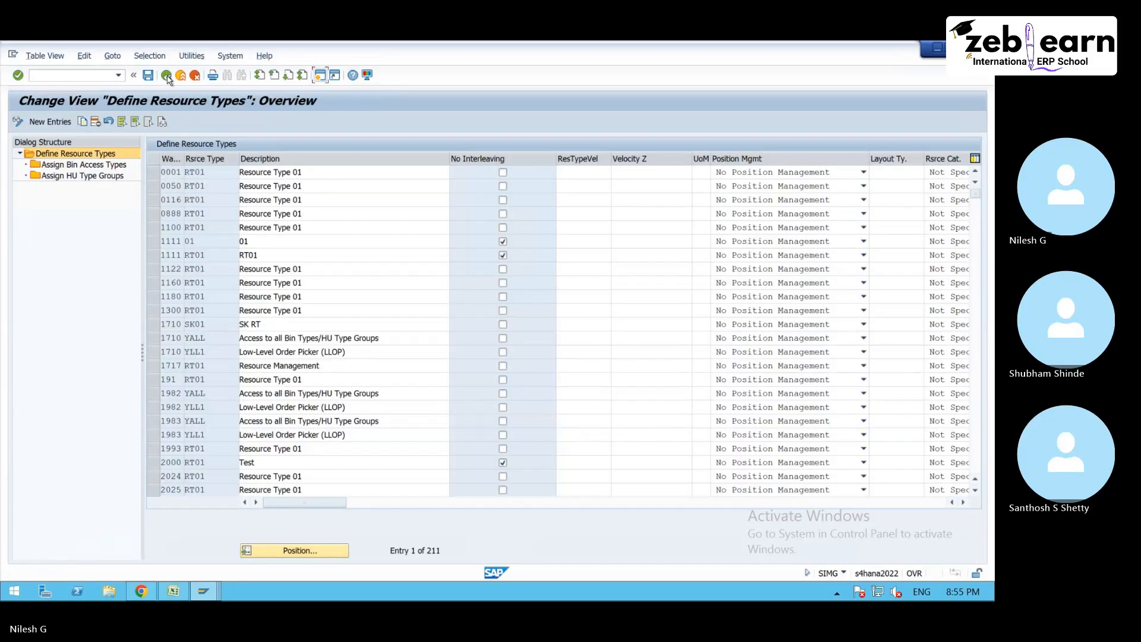
click(167, 77)
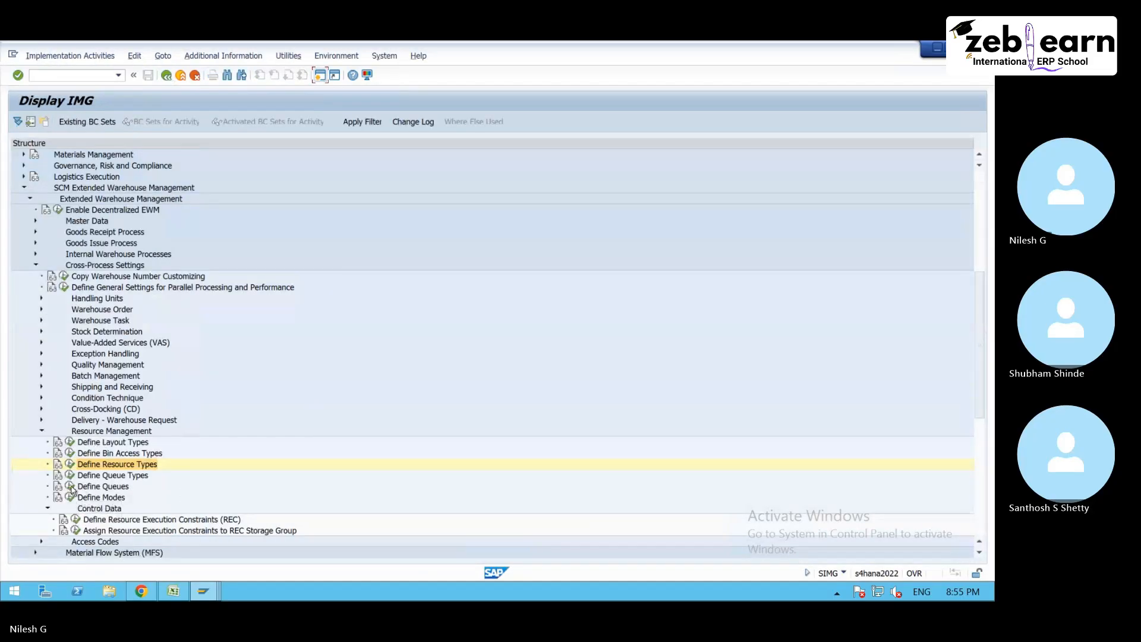
click(70, 487)
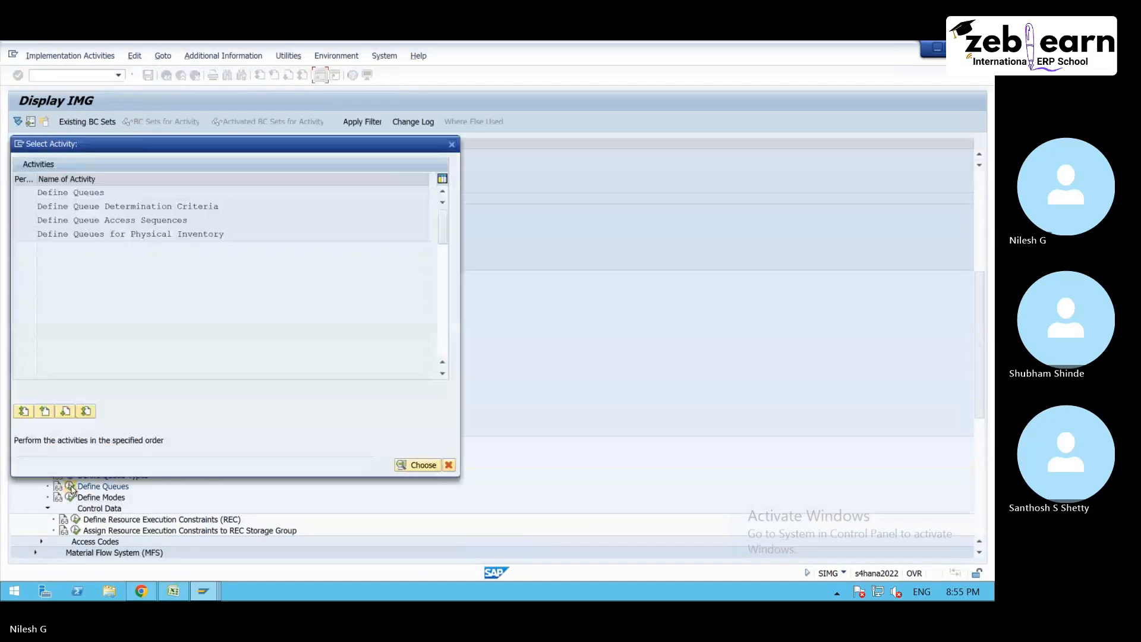
double_click(121, 196)
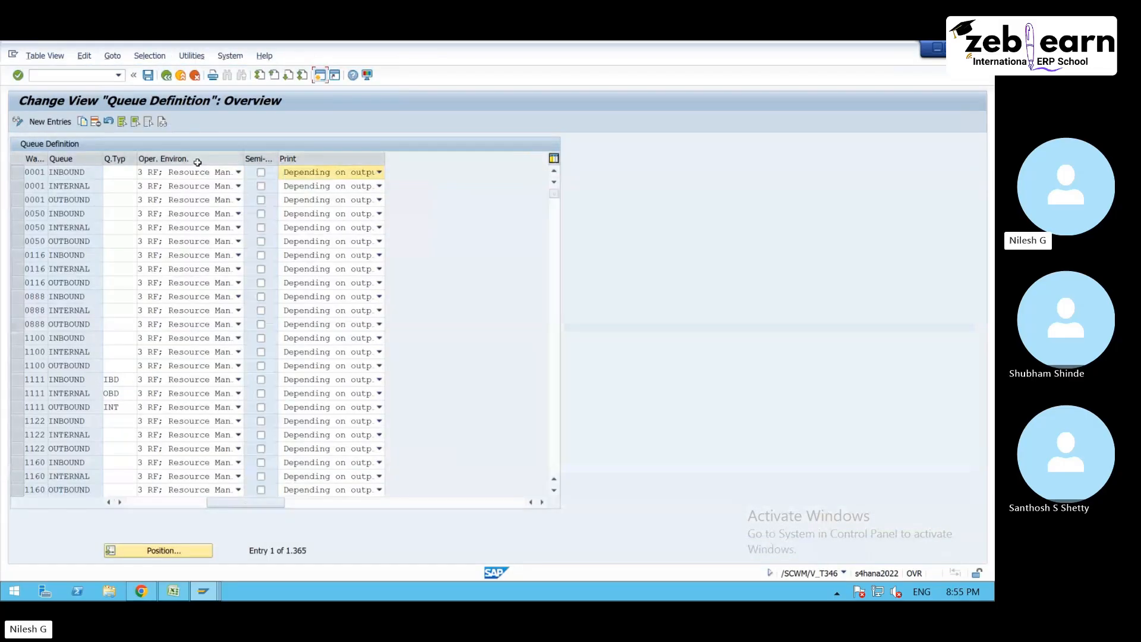
- Inspect the operating environment options of warehouse 0001's INBOUND queue, keeping 3 RF; Resource Management Active
click(200, 174)
click(202, 177)
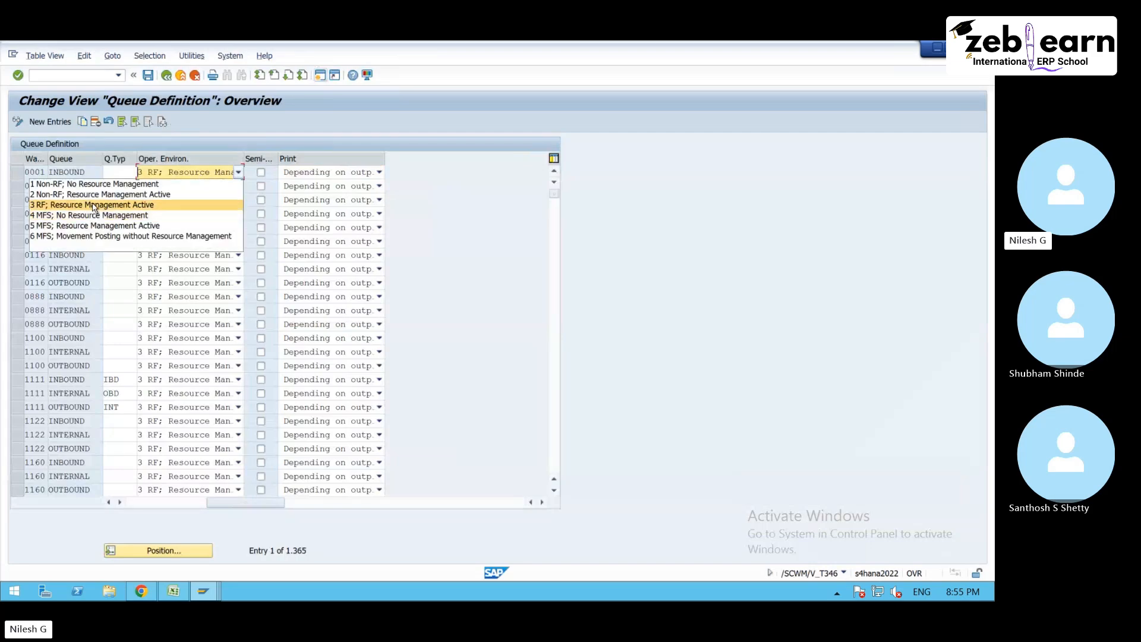
click(93, 205)
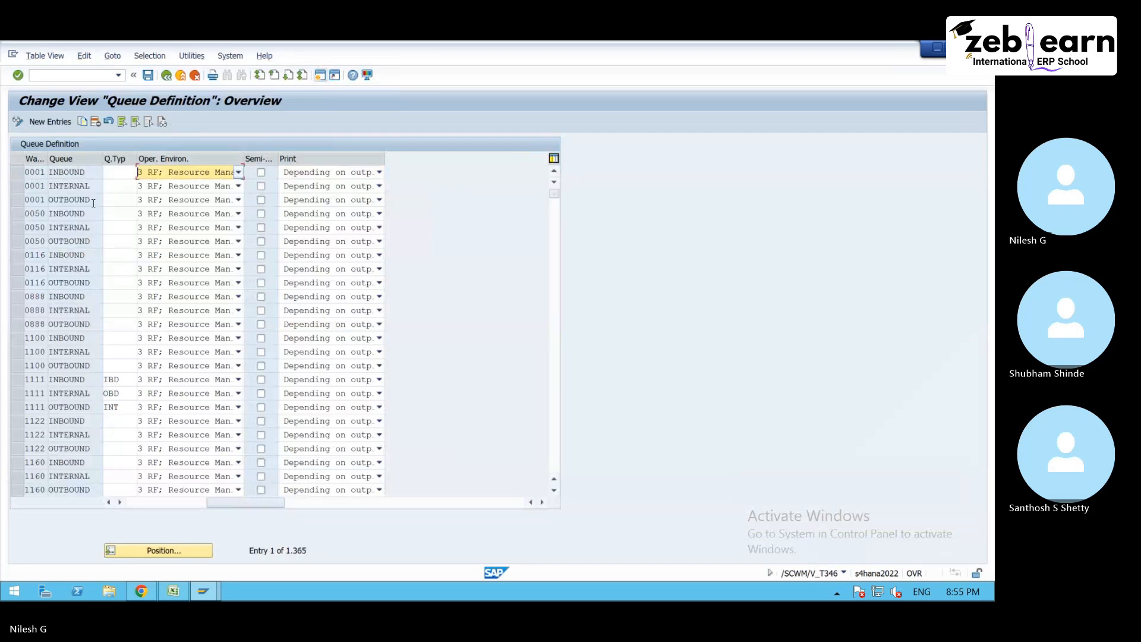
- Return to the RF session and start system-guided processing by queue for the queue INBOUND
click(203, 591)
click(906, 523)
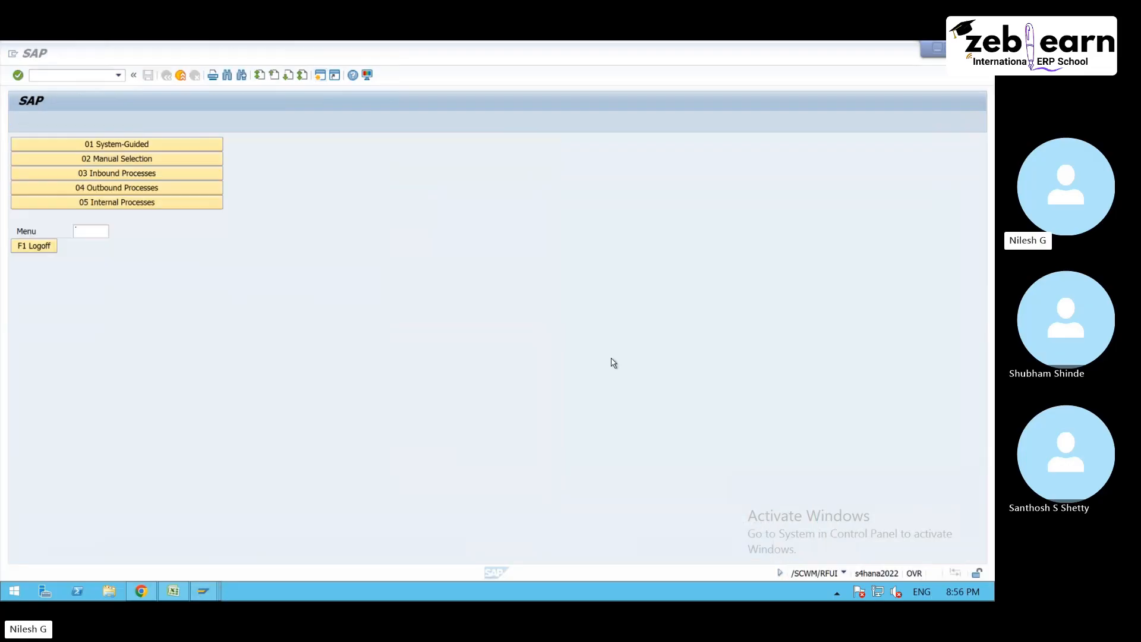
click(148, 148)
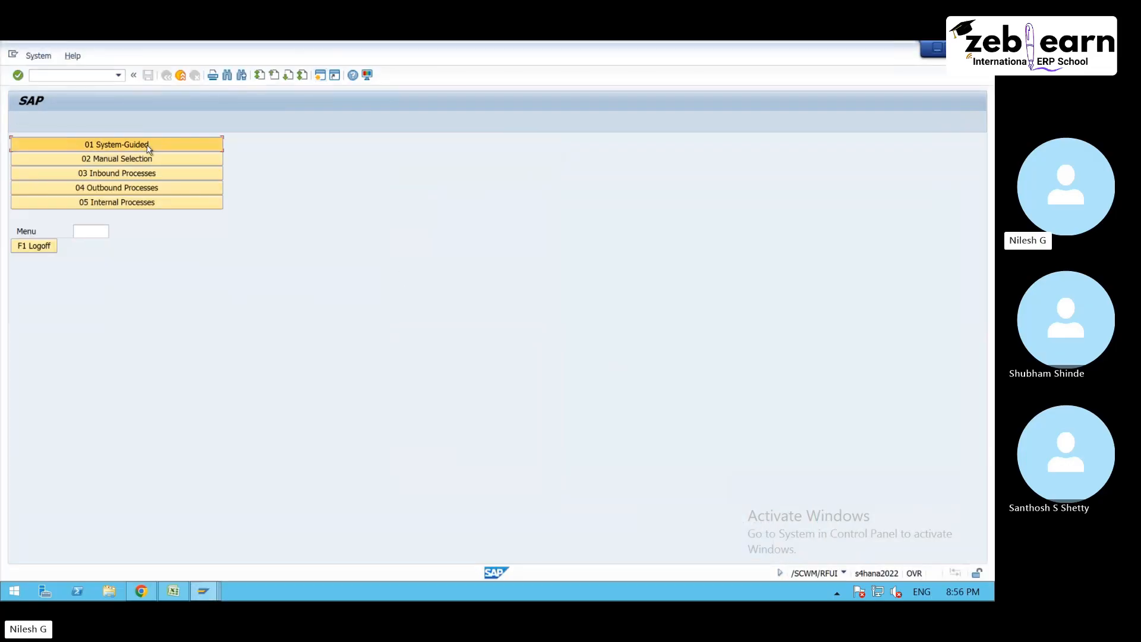
click(163, 159)
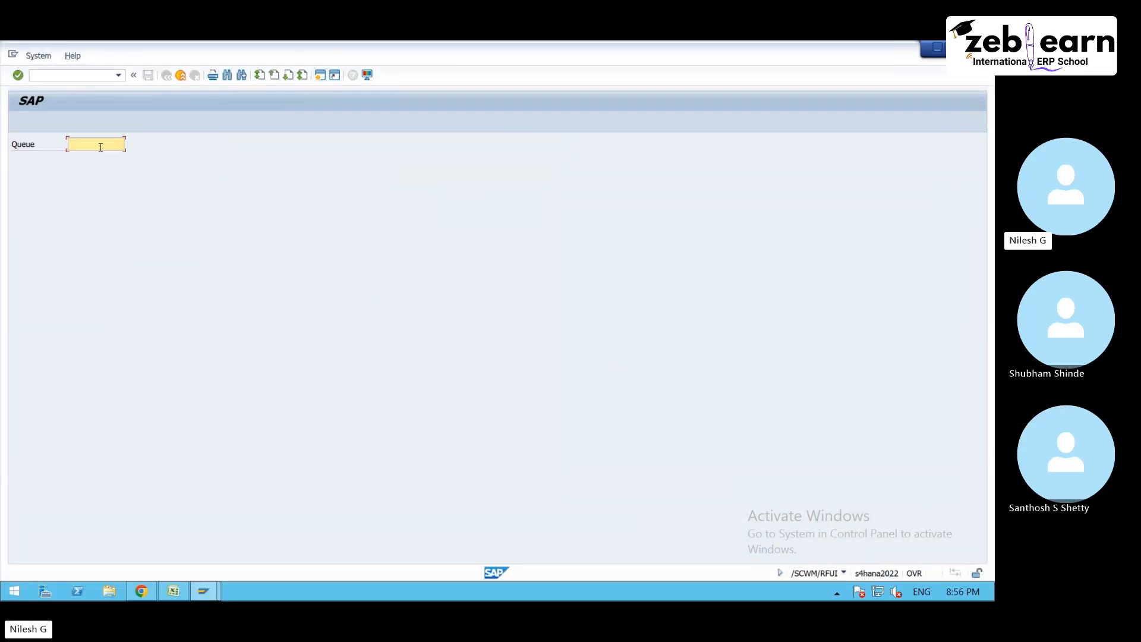
text(INBOUND)
key(Return)
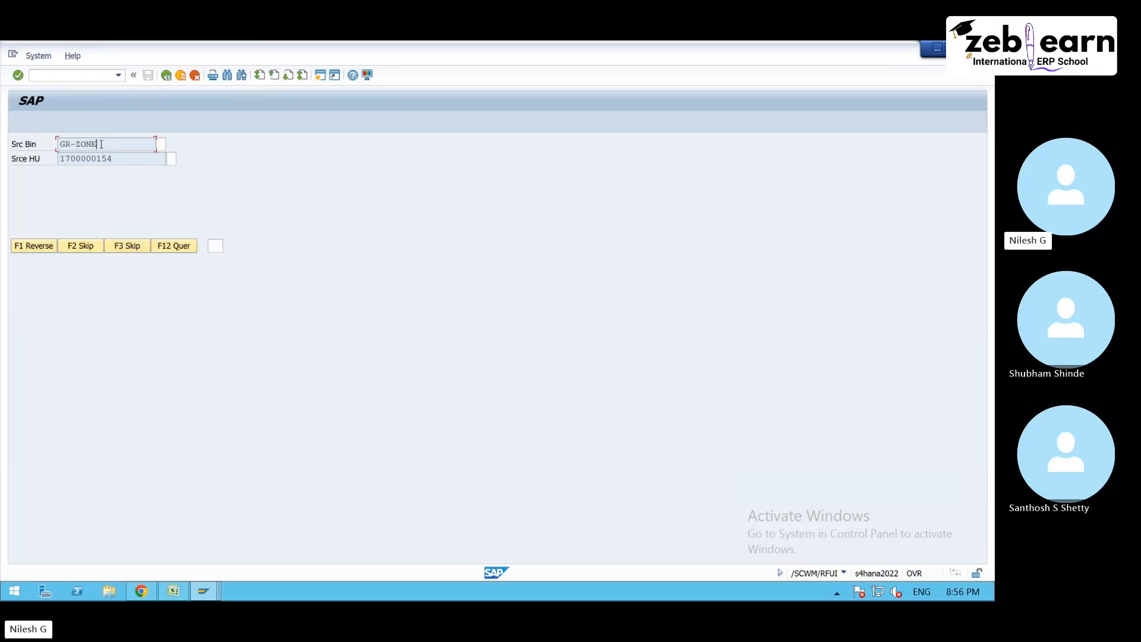
- Check the proposed source bin GR-ZONE and leave the RF transaction with /n for the SAP Easy Access menu
drag(64, 144, 59, 144)
click(60, 143)
text(/n)
key(Return)
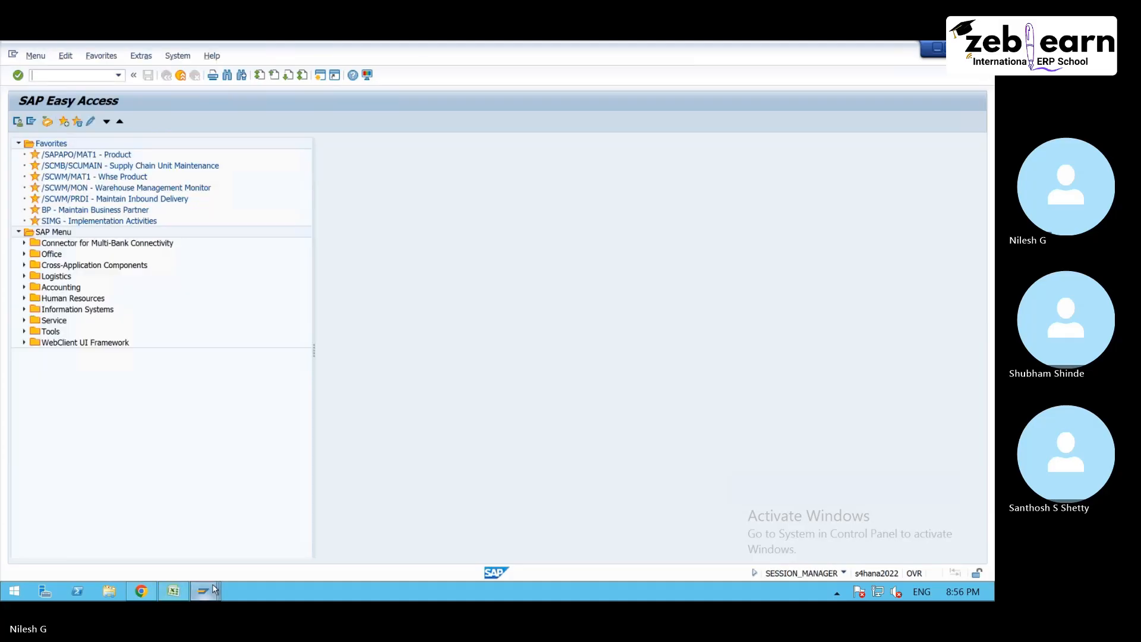
- Set the operating environment of warehouse 7500's INBOUND queue to 1 Non-RF; No Resource Management and save it in the proposed customizing request
mouse_move(214, 589)
click(291, 510)
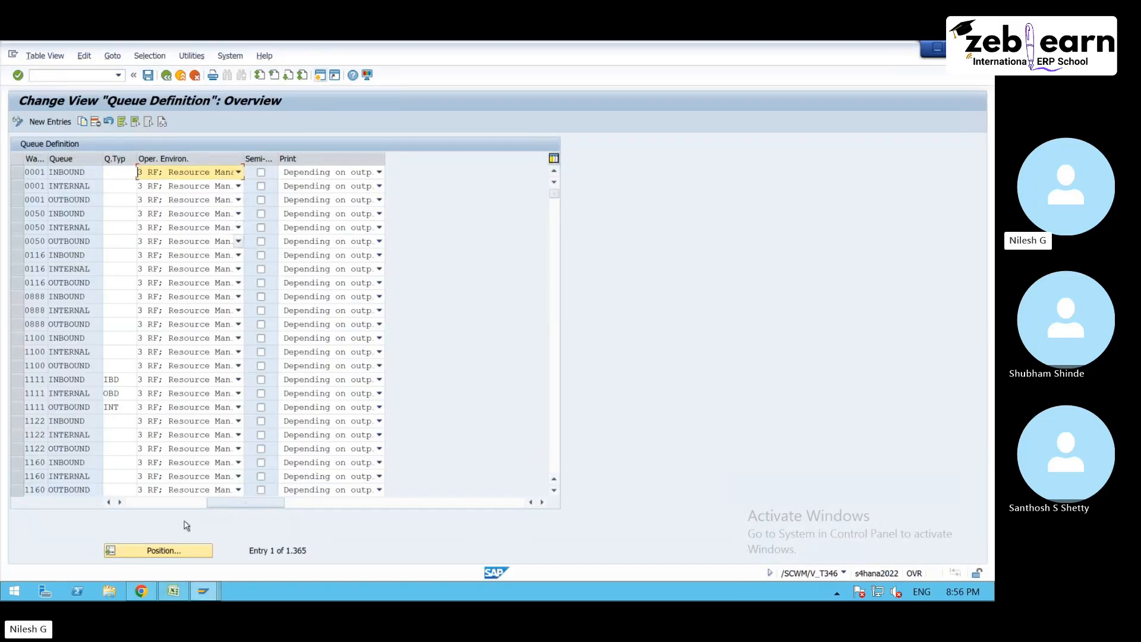
click(178, 551)
text(750)
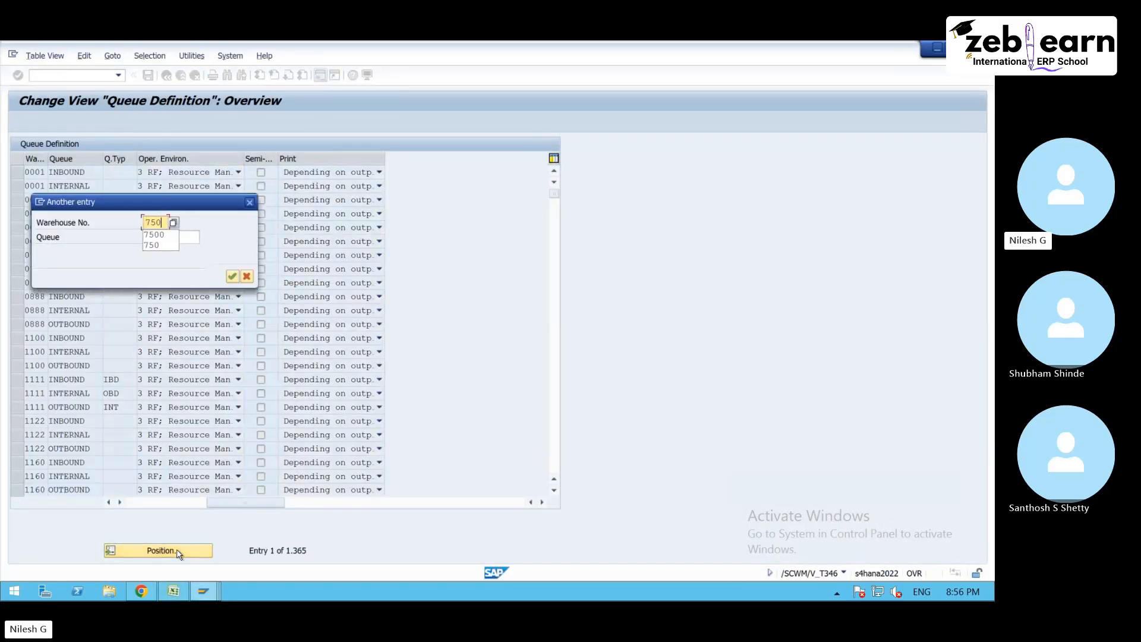
text(0)
key(Return)
click(172, 172)
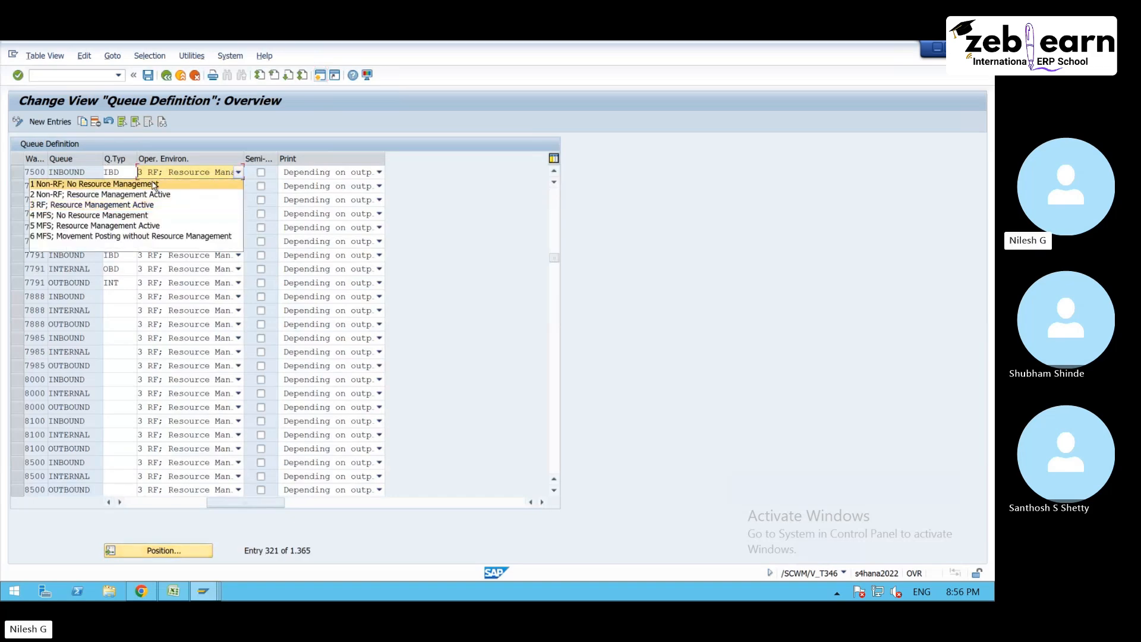
click(154, 184)
click(148, 75)
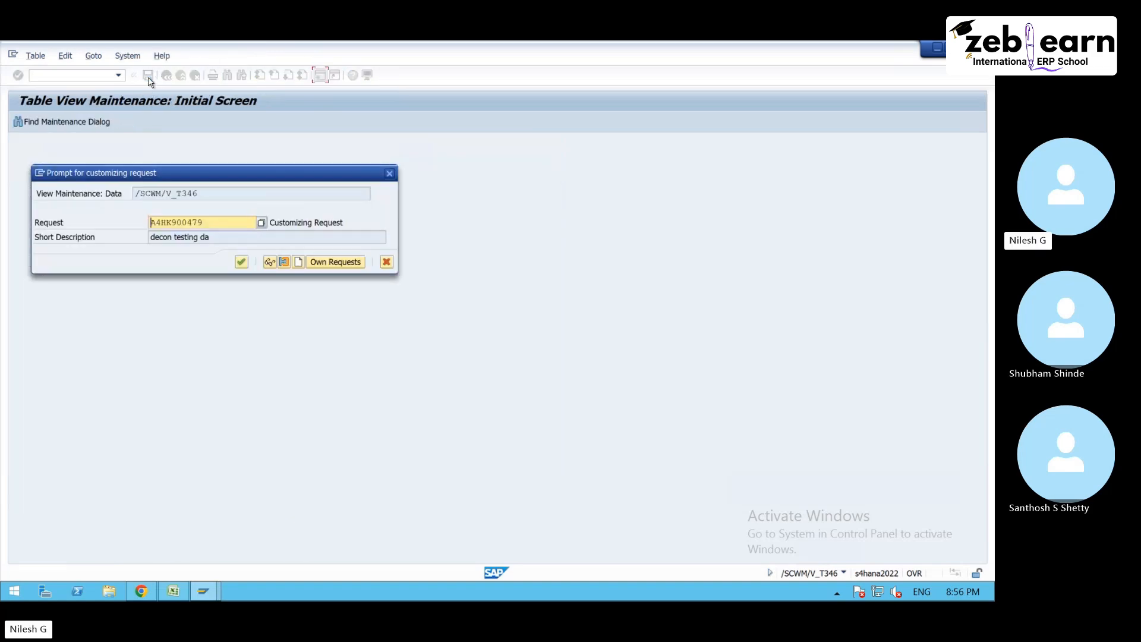
click(241, 262)
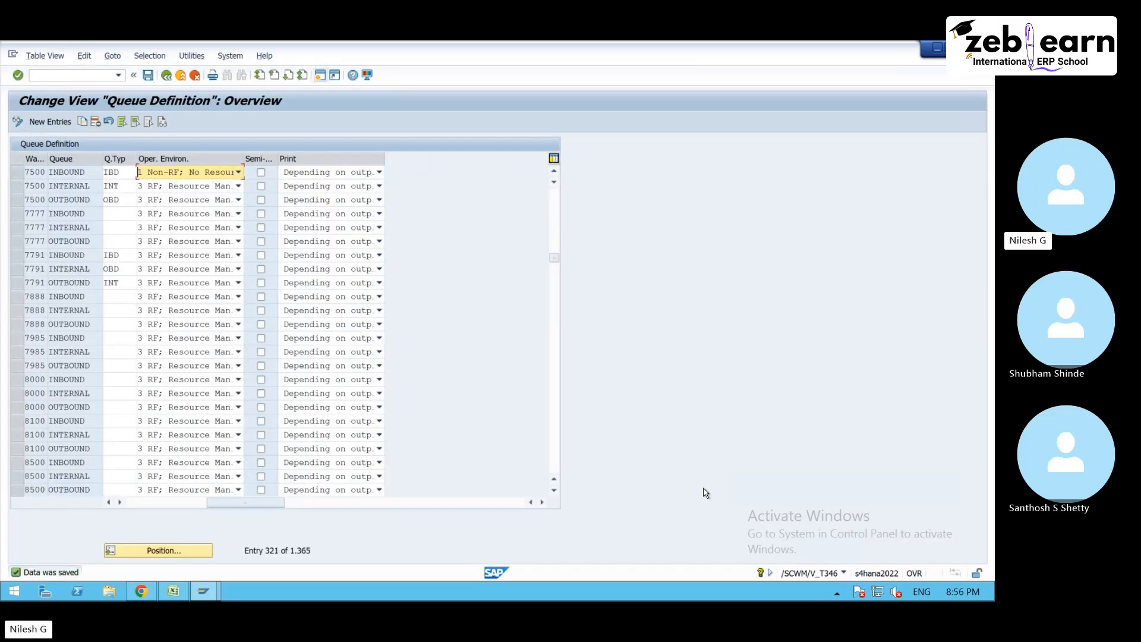
- Reopen the RF environment with /o/scwm/rfui, log on with the default resource and leave the resumed GR-ZONE task for the main RF menu
click(203, 592)
click(838, 485)
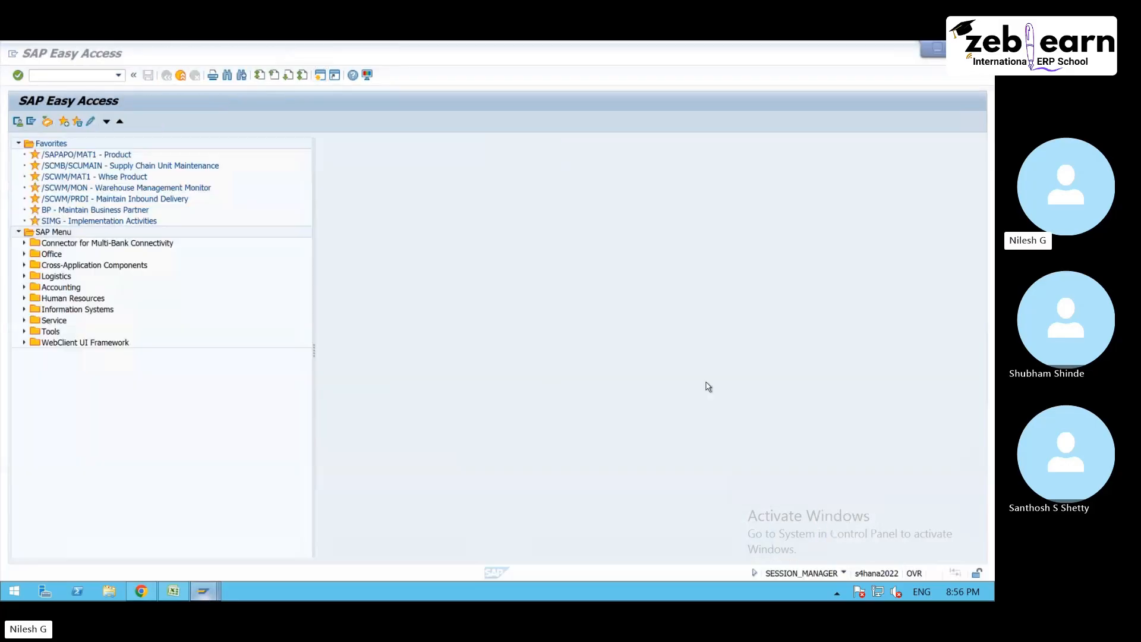
click(119, 75)
click(59, 97)
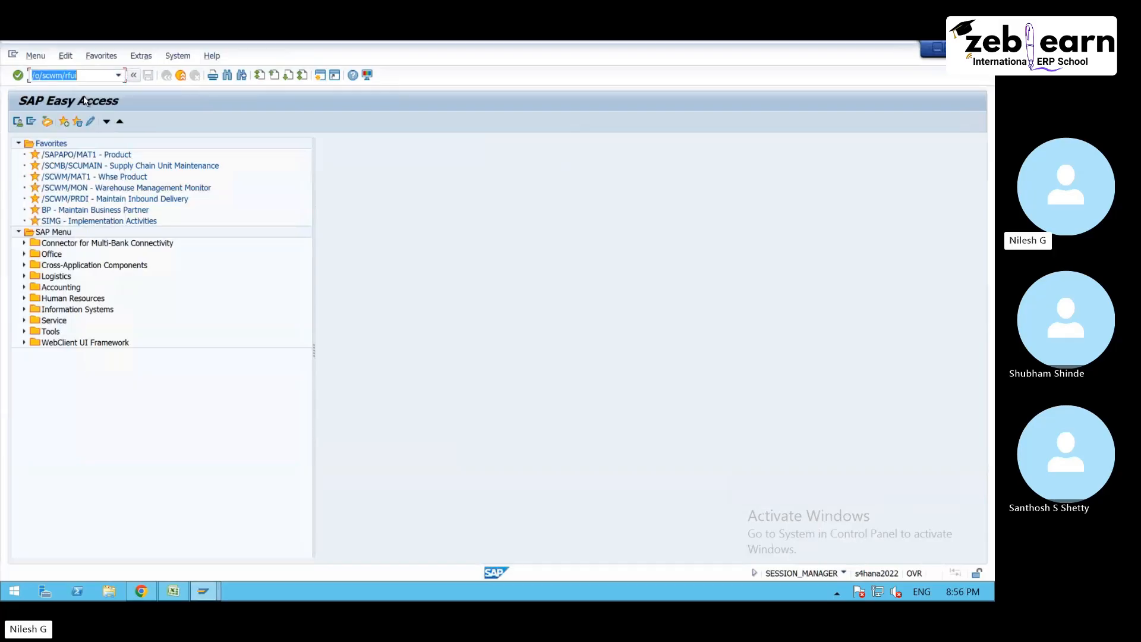
key(Return)
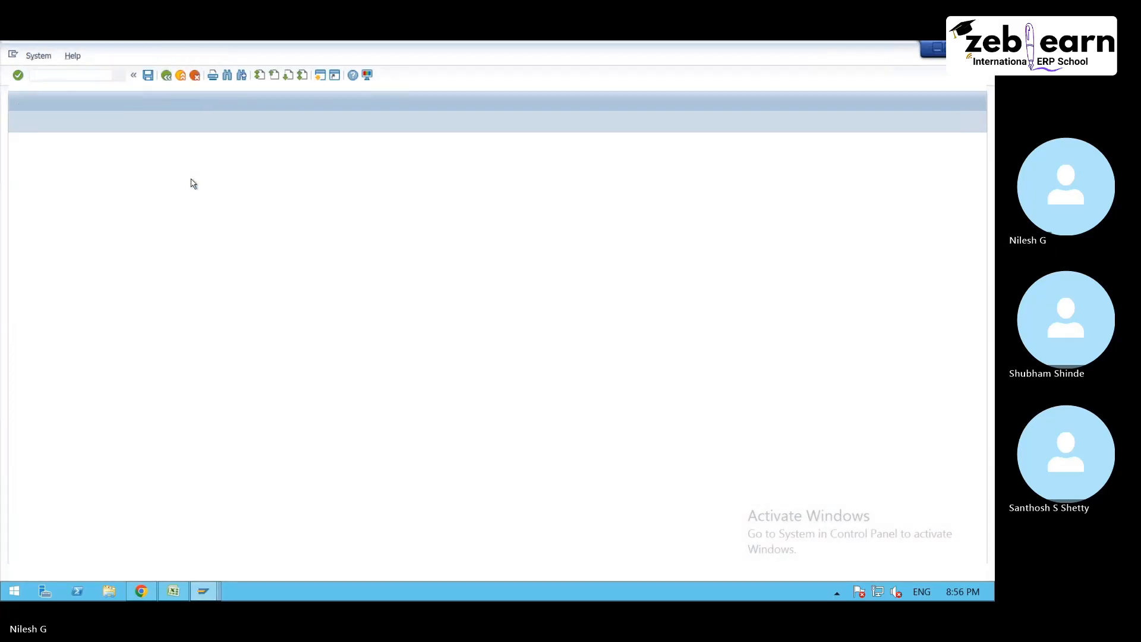
key(Return)
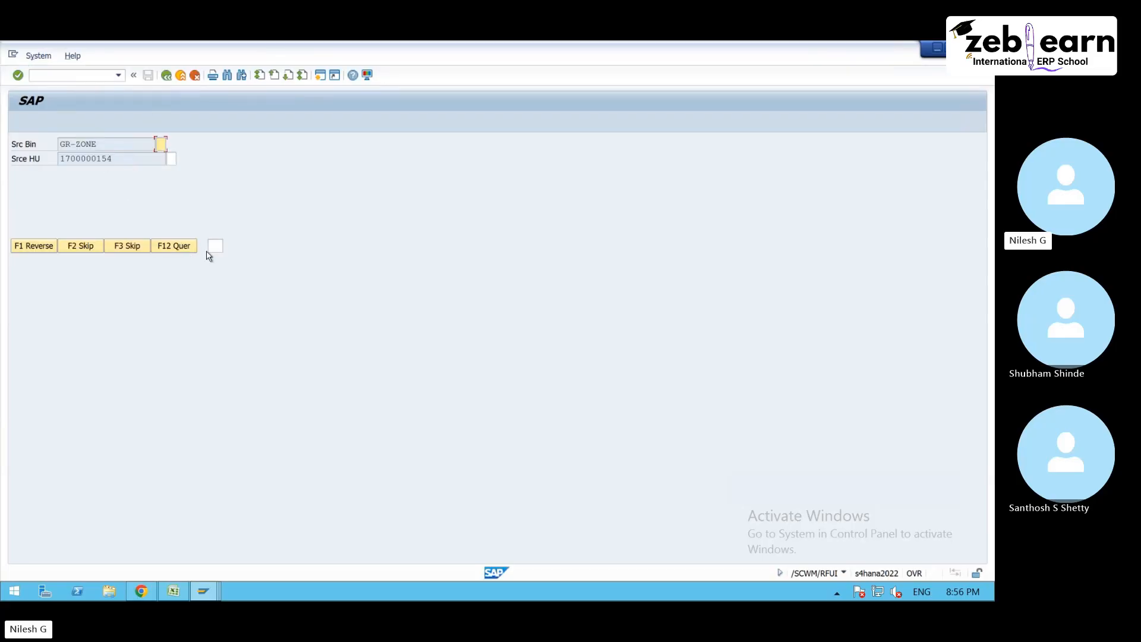
click(102, 245)
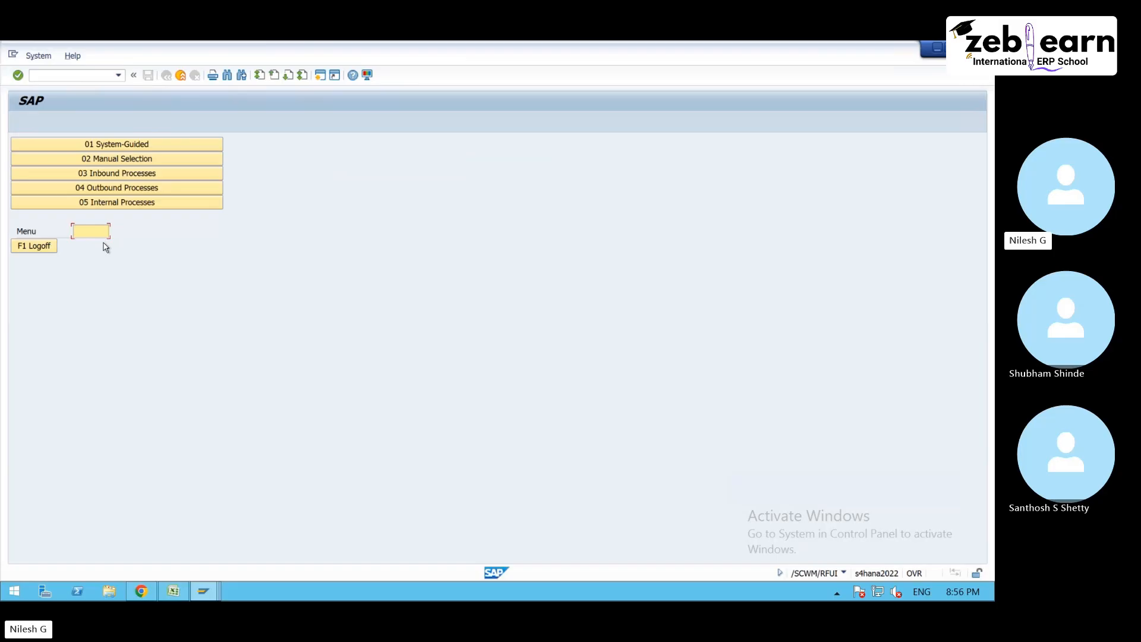
- Request system-guided work by queue for INBOUND again to test the changed queue setting
click(122, 144)
click(113, 160)
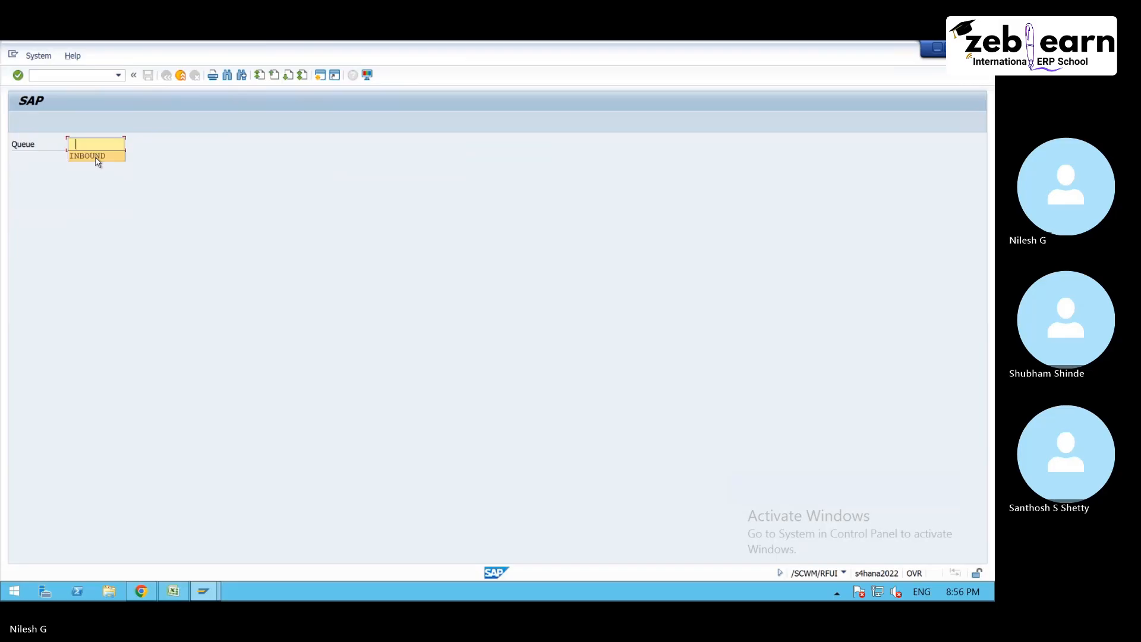
key(Return)
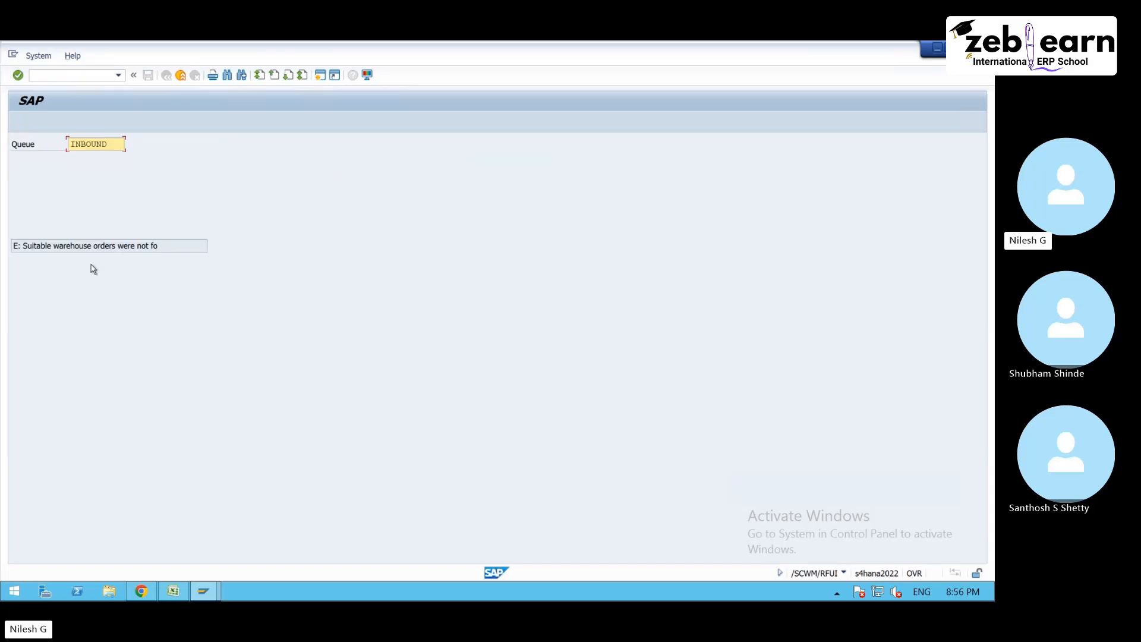
- Open the full text of the RF message, read it and acknowledge it to return to the queue entry
click(188, 248)
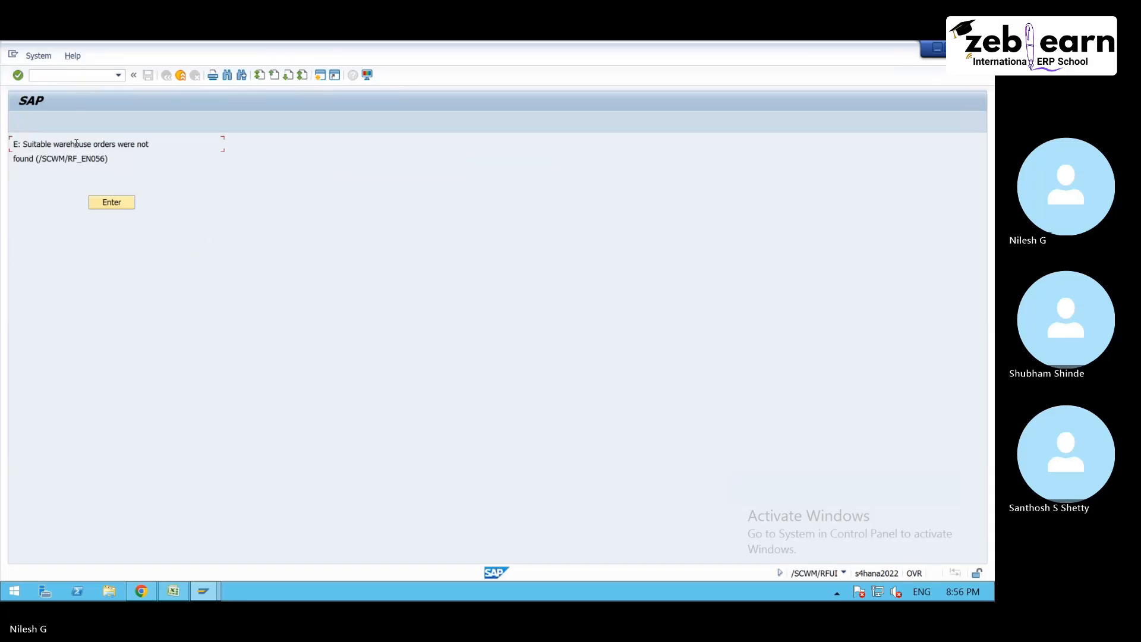
drag(13, 149, 159, 164)
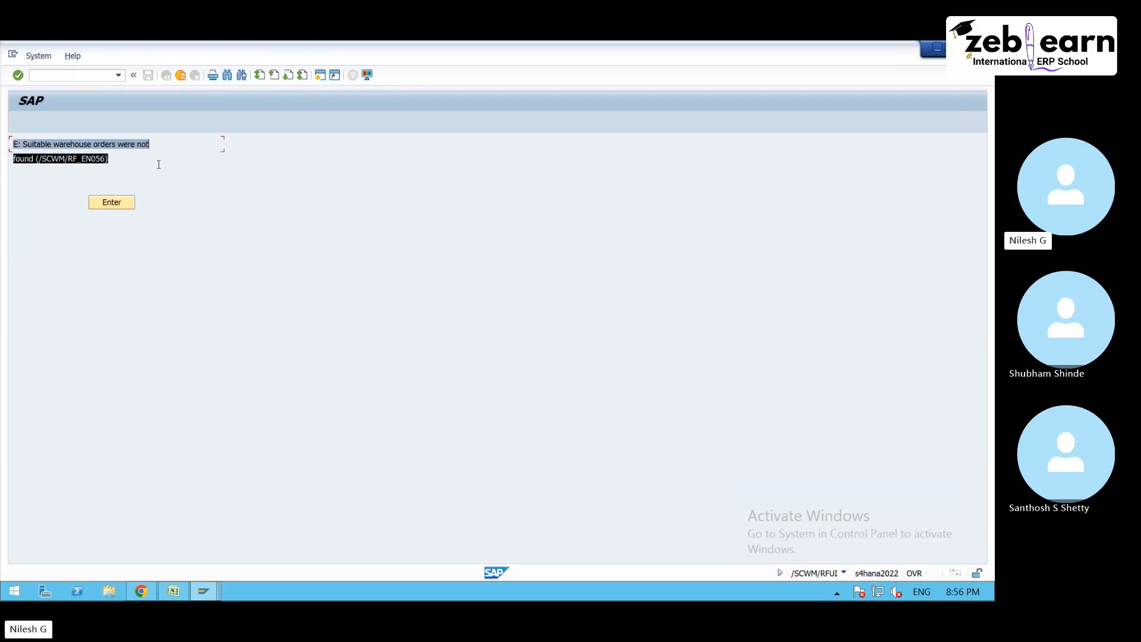
click(159, 164)
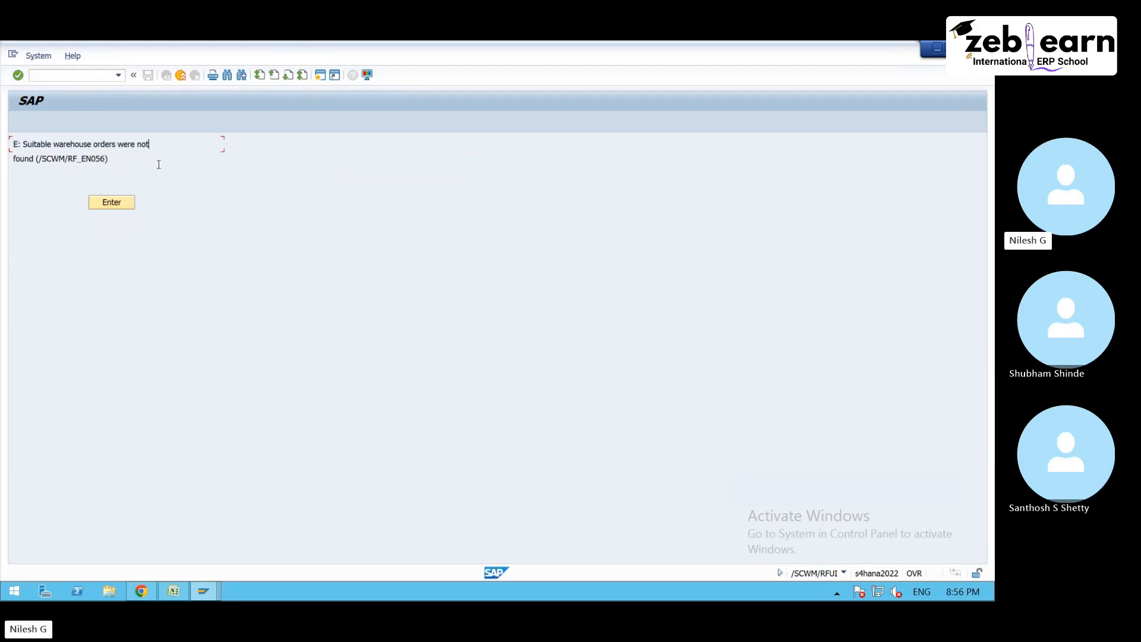
click(121, 203)
mouse_move(212, 596)
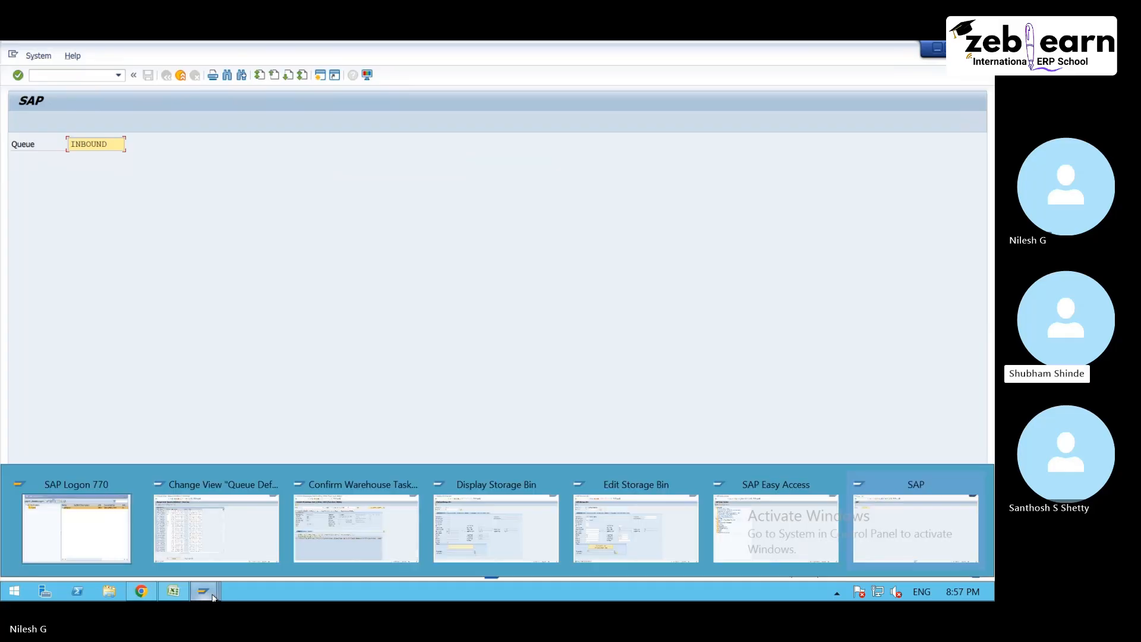